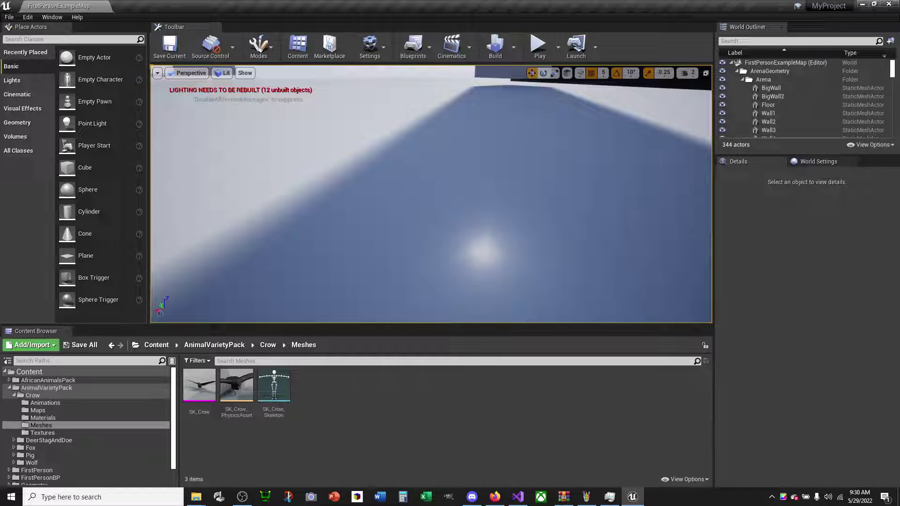
Play-test the level twice, firing two projectiles upward in the second run.
click(540, 46)
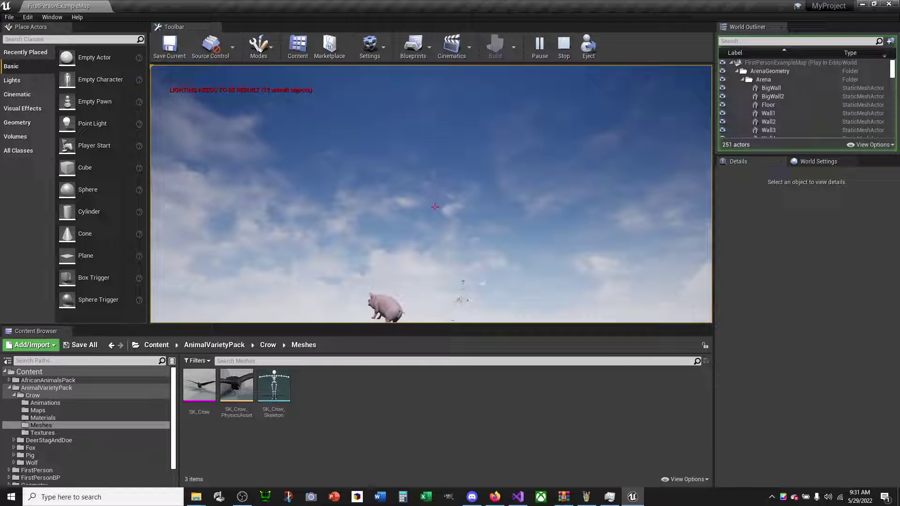
key(Escape)
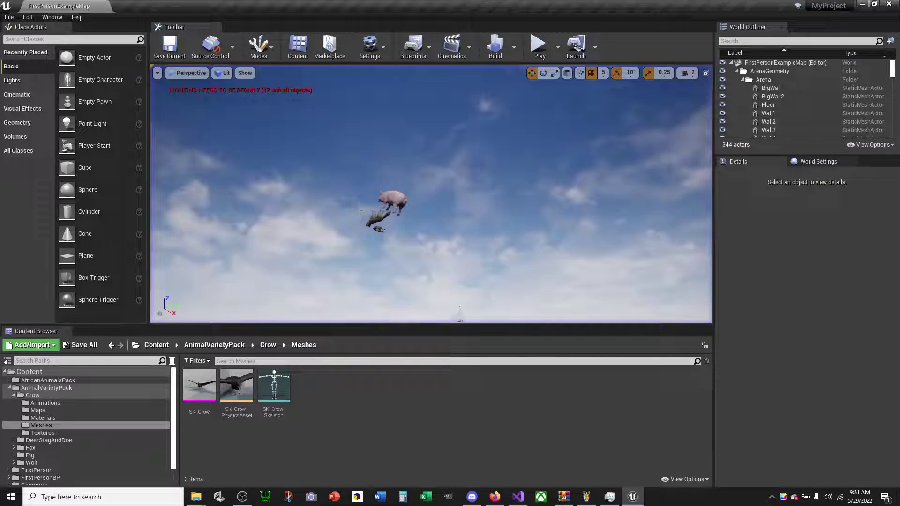
click(537, 56)
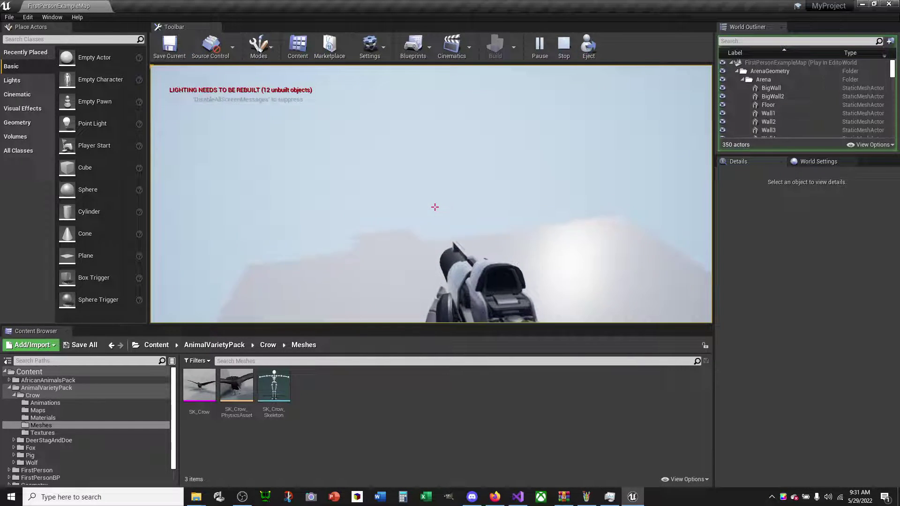
click(435, 207)
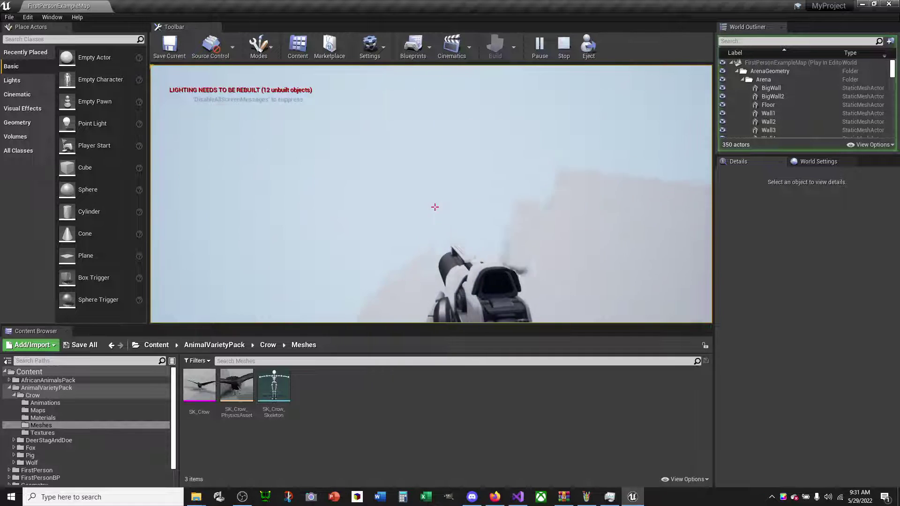
click(434, 206)
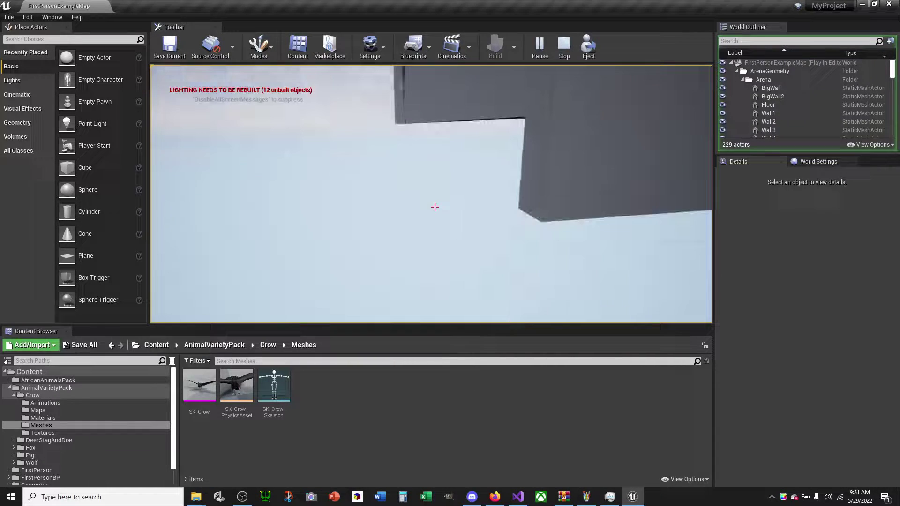
key(Escape)
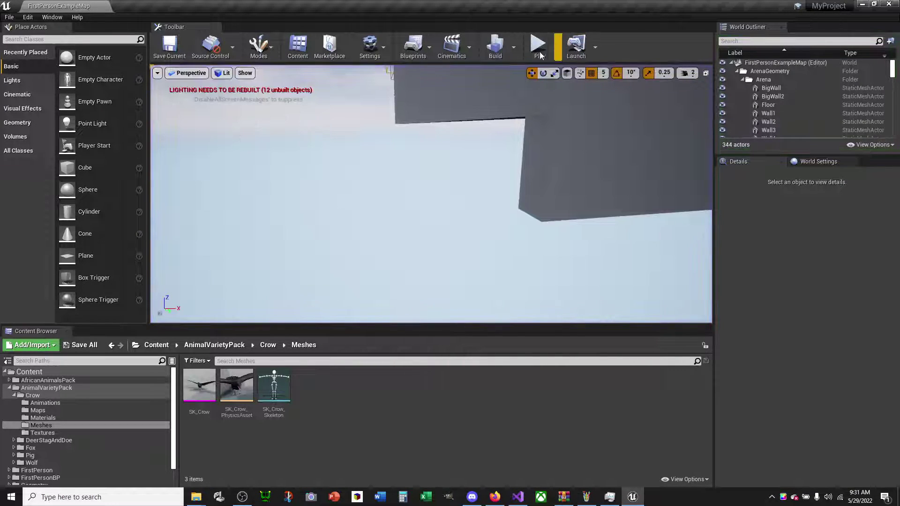
Run two more play-tests, shooting animals into the sky, including a rapid three-shot burst.
click(539, 46)
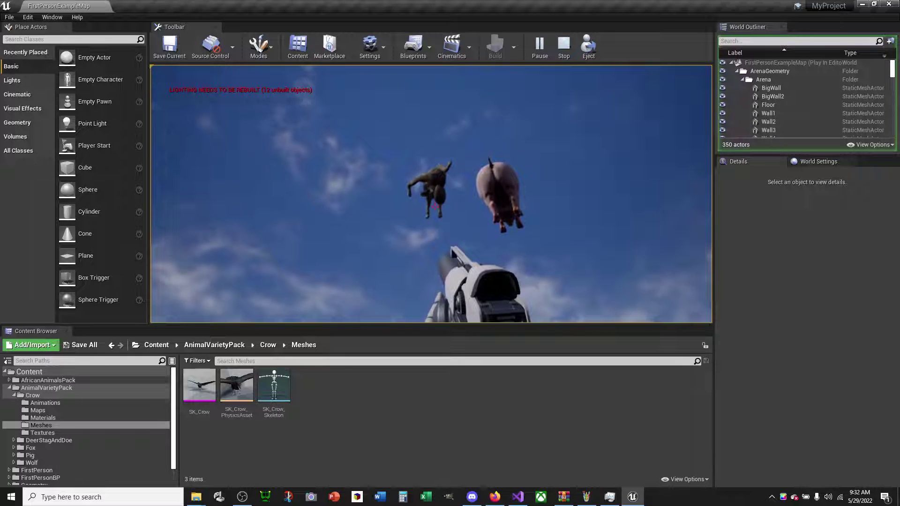
click(435, 207)
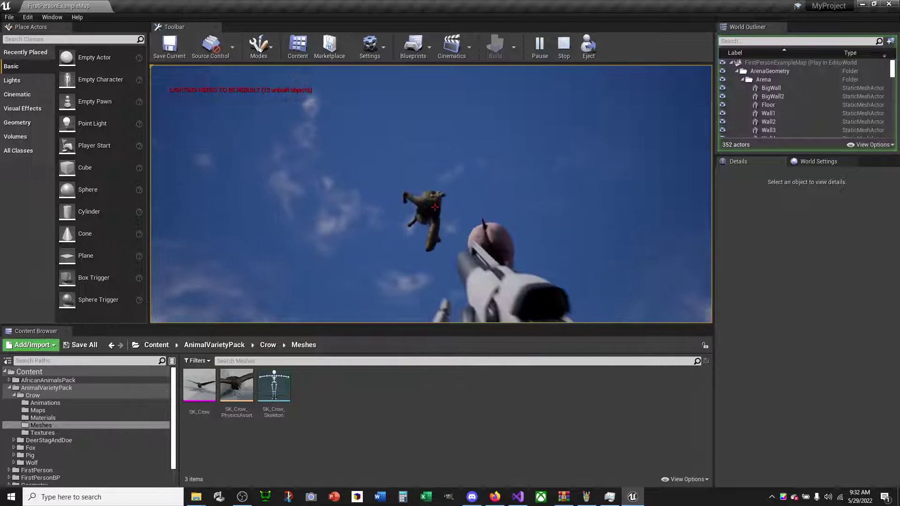
click(435, 207)
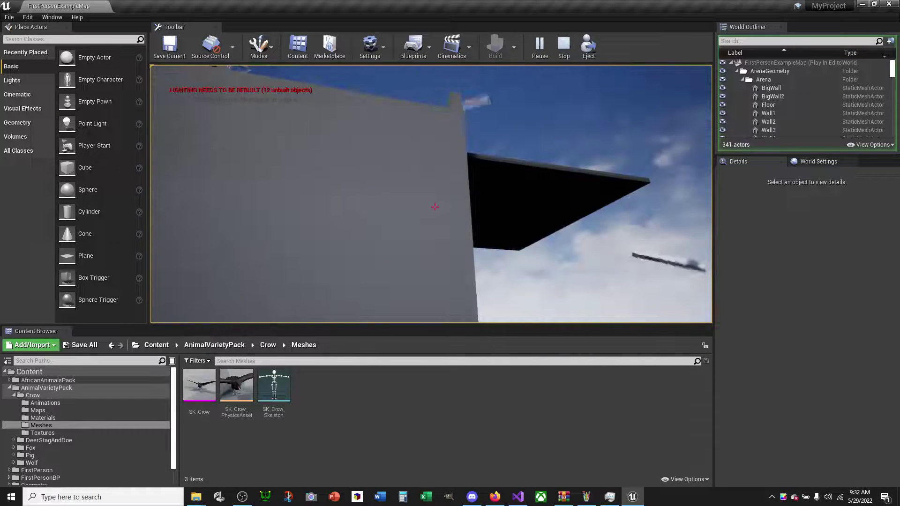
key(Escape)
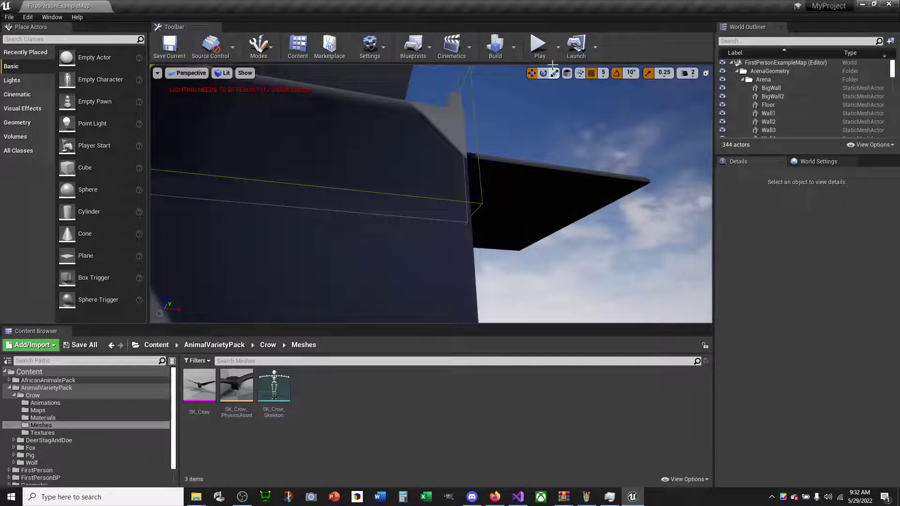
click(540, 46)
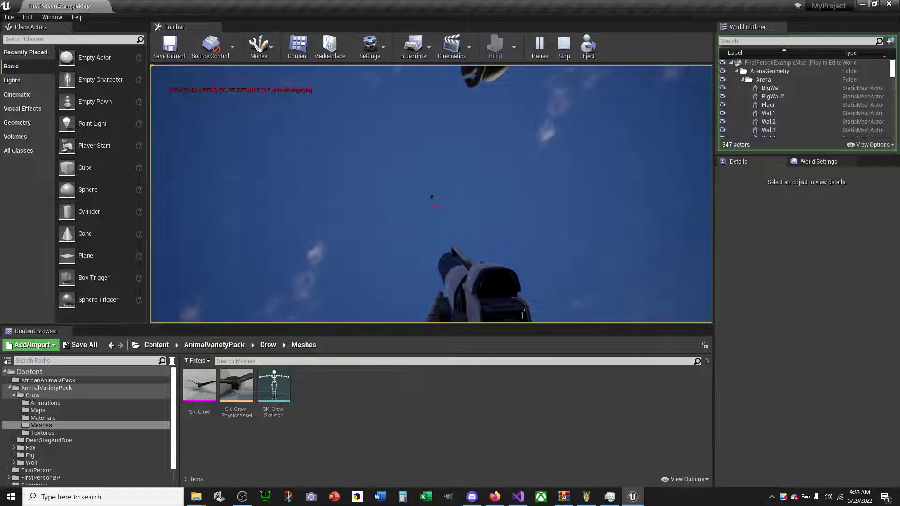
click(435, 207)
click(435, 207)
click(435, 206)
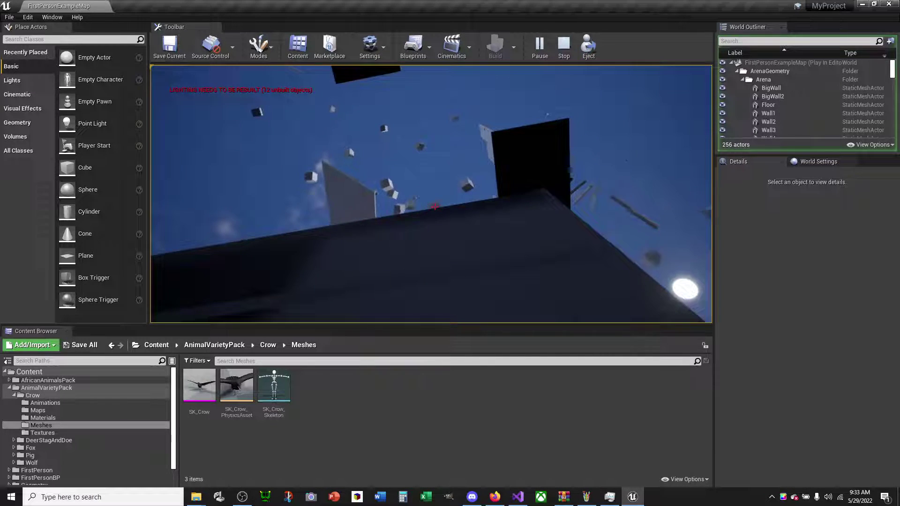
key(Escape)
Play-test three more times, shooting at the sky, a fox and the white tower.
click(539, 44)
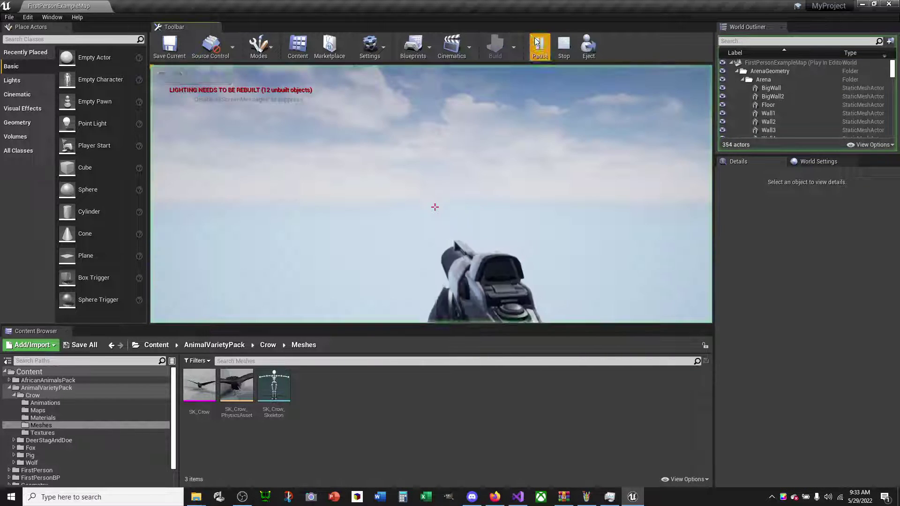
click(493, 222)
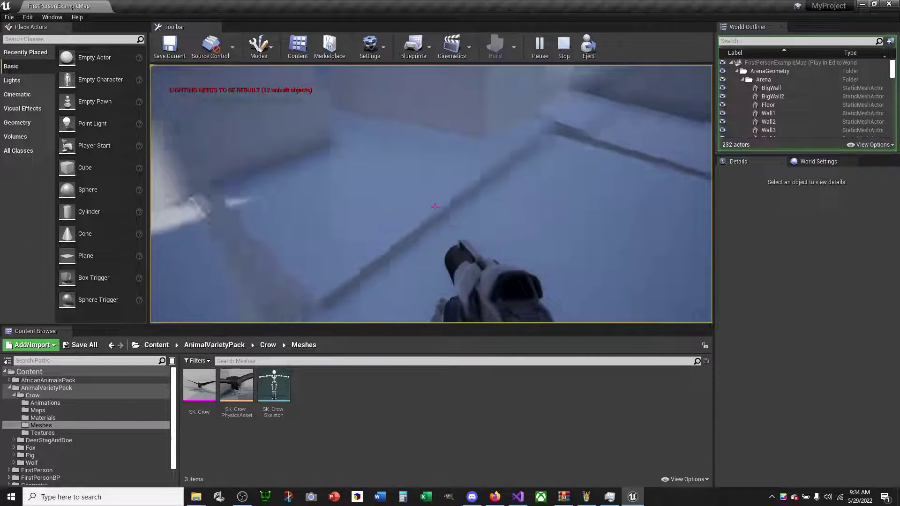
click(435, 207)
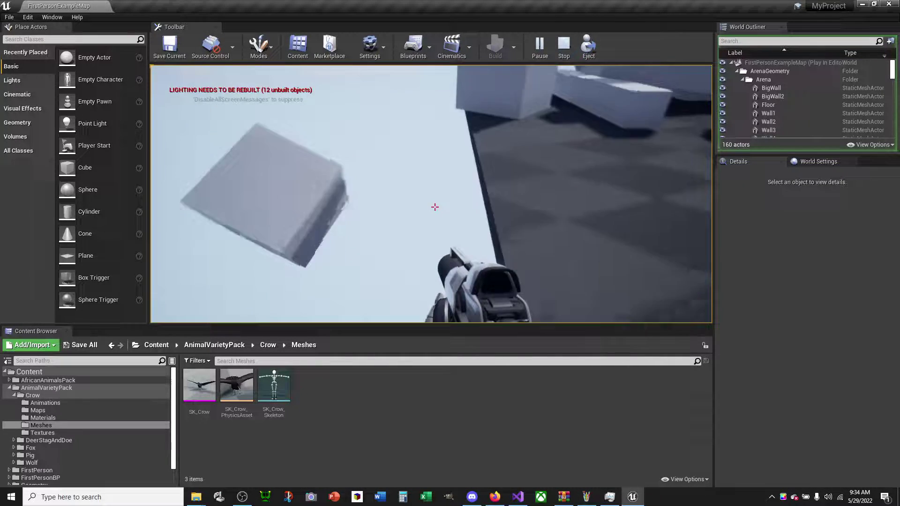
key(Escape)
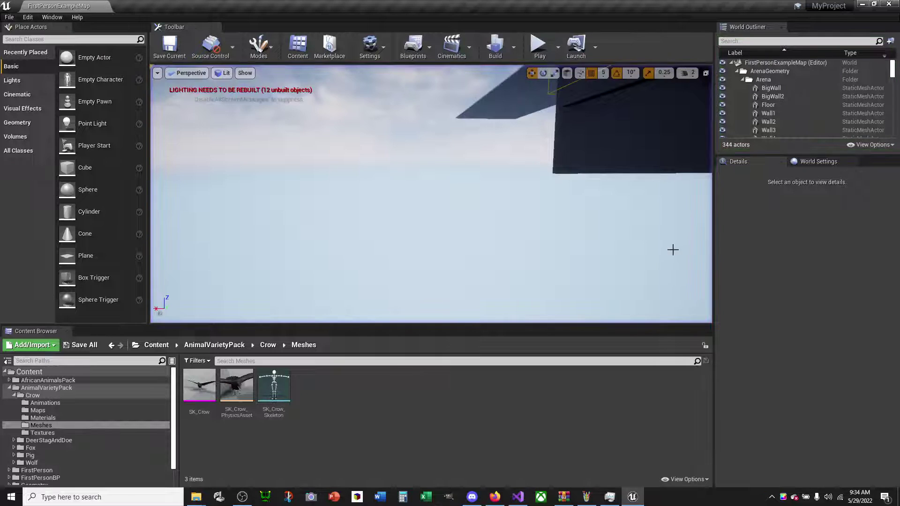
click(540, 47)
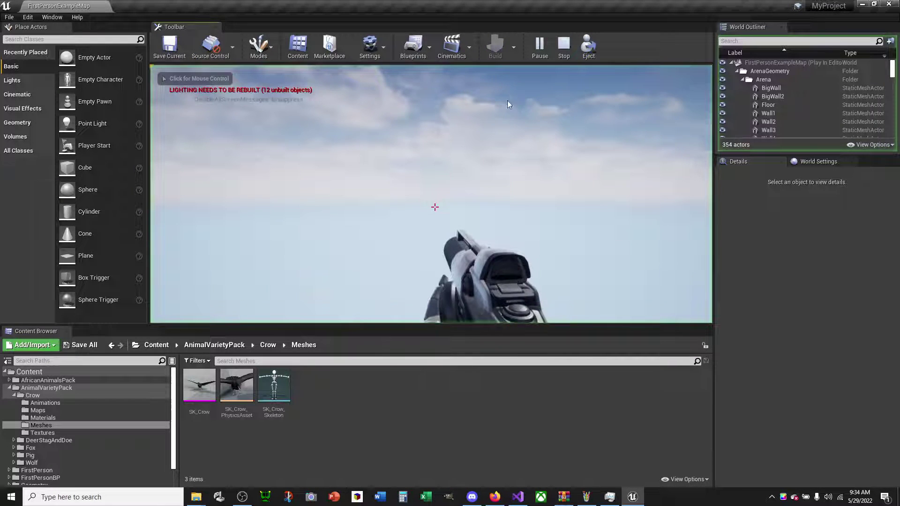
click(445, 250)
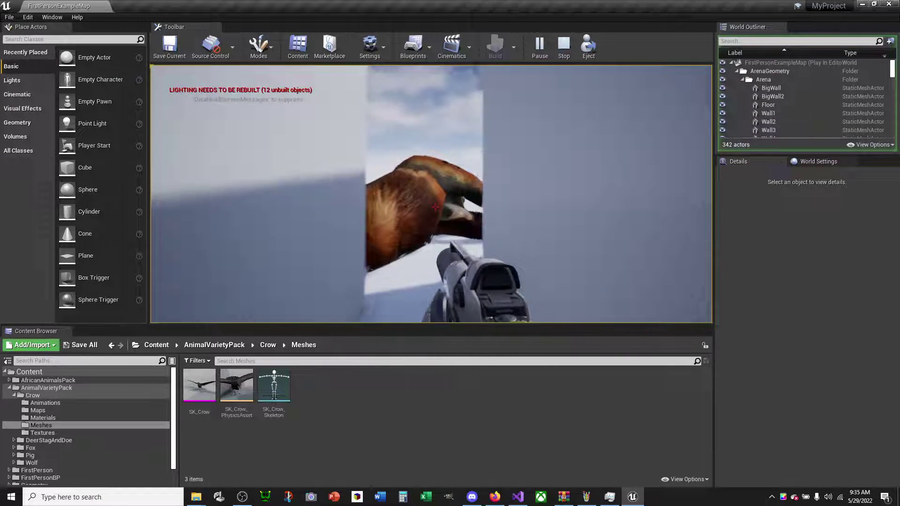
click(435, 206)
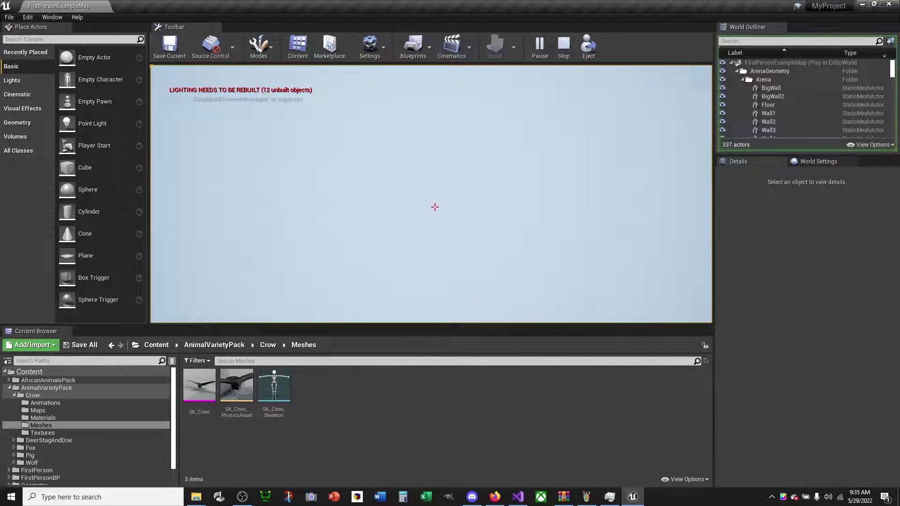
click(546, 55)
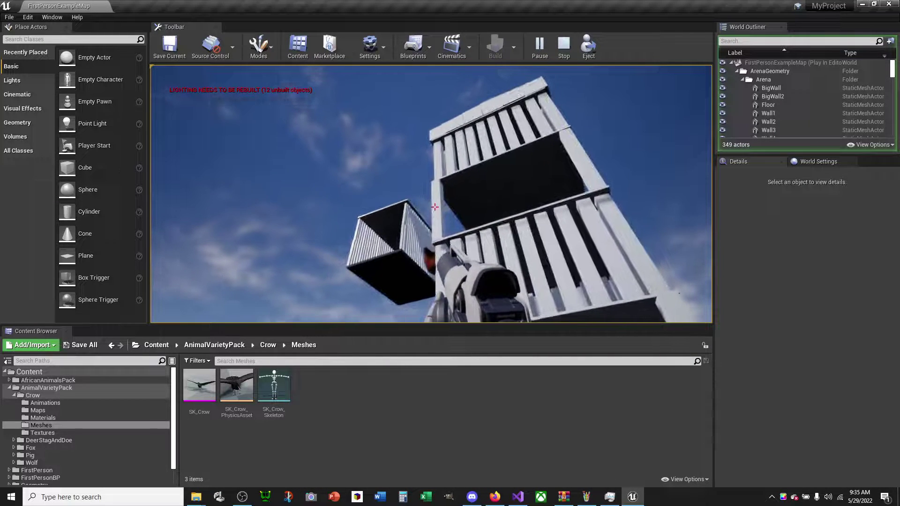
click(434, 207)
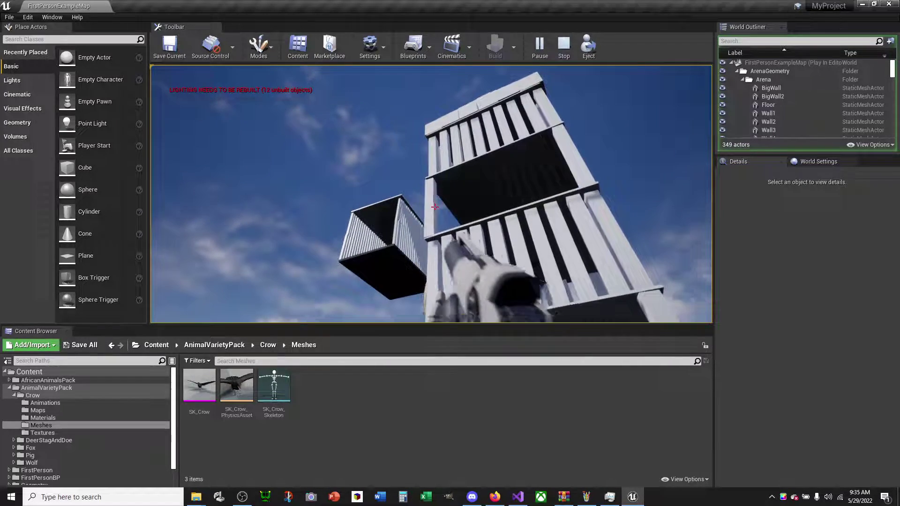
click(435, 206)
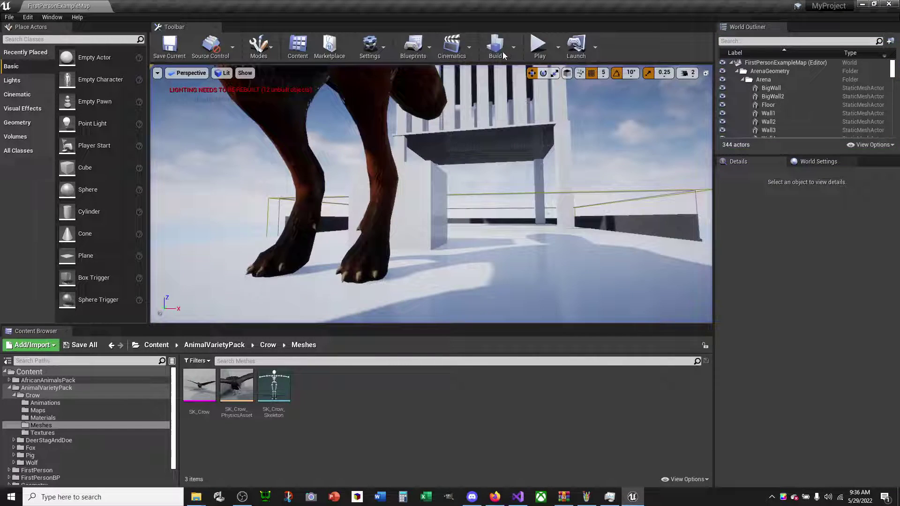
Lower the FirstPersonCharacter beside the foxes, turn it around, and start a play-test.
mouse_move(642, 196)
right_down()
mouse_move(585, 183)
mouse_move(409, 301)
mouse_move(347, 234)
mouse_move(347, 262)
mouse_move(348, 141)
mouse_move(347, 197)
right_up()
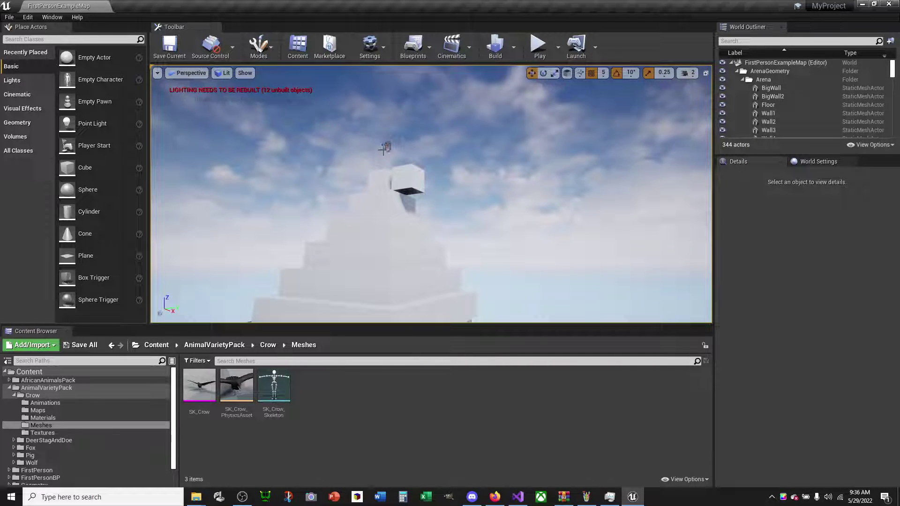
click(387, 147)
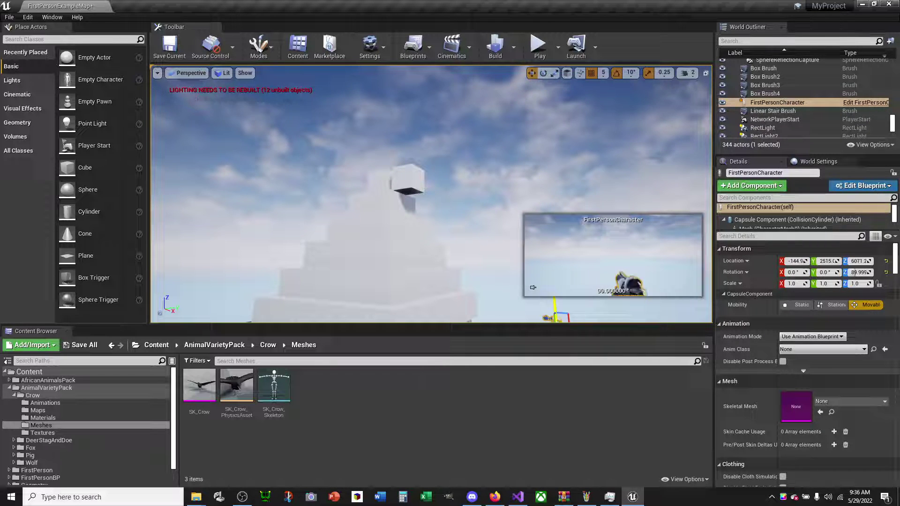
key(End)
right_drag(469, 226, 469, 226)
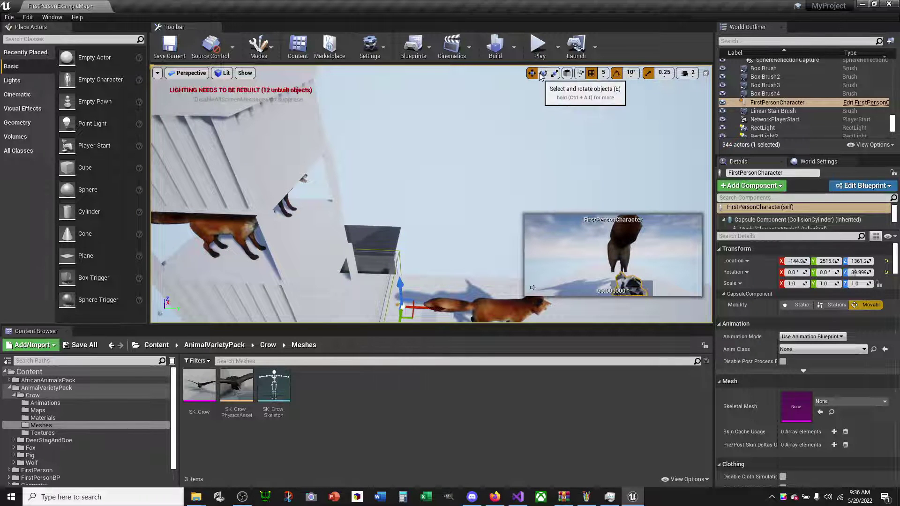
drag(451, 295, 409, 274)
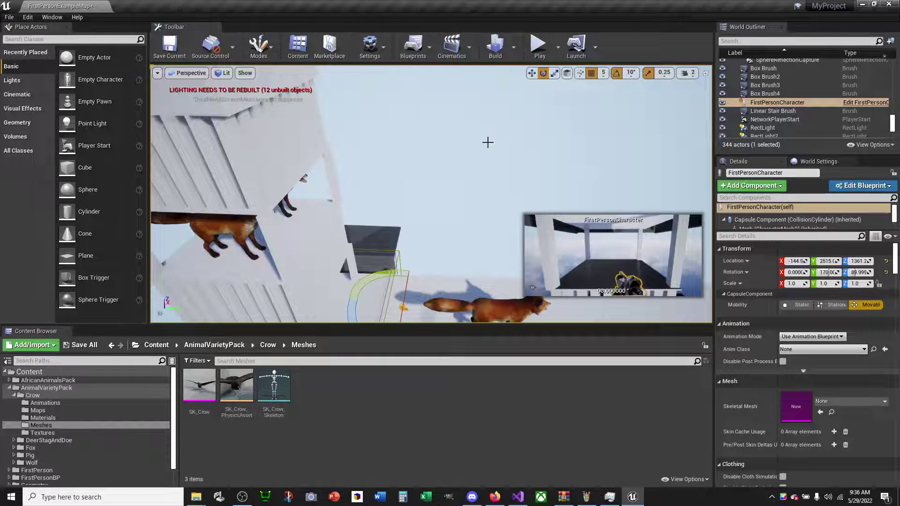
click(540, 43)
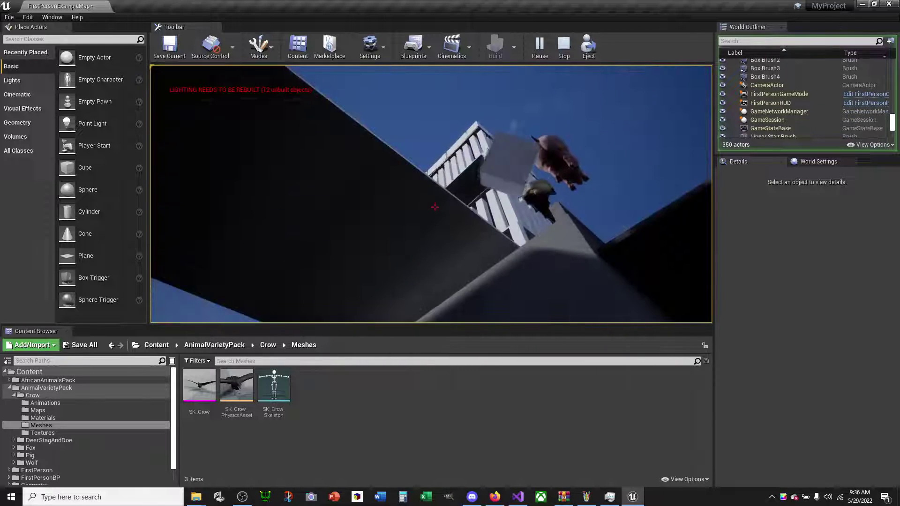
Restart the play-test twice to shoot the flying animals, then stop the session.
key(Escape)
click(541, 44)
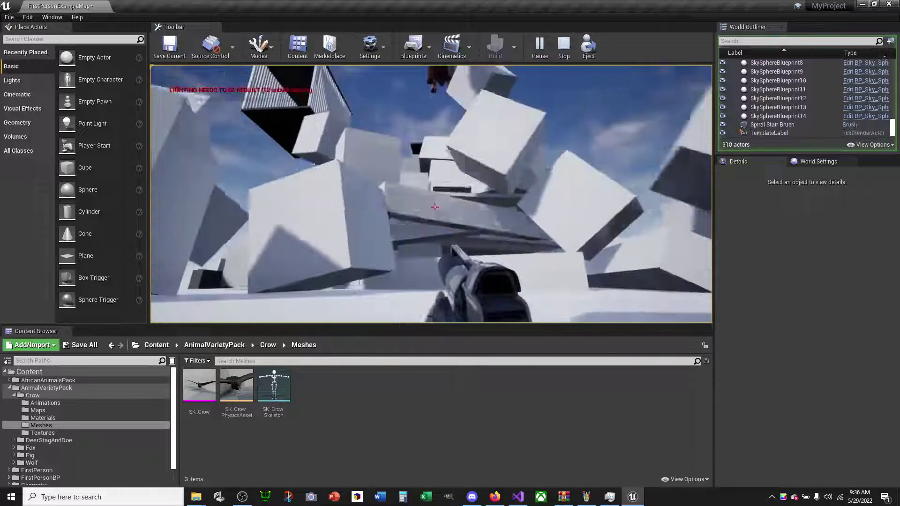
key(Escape)
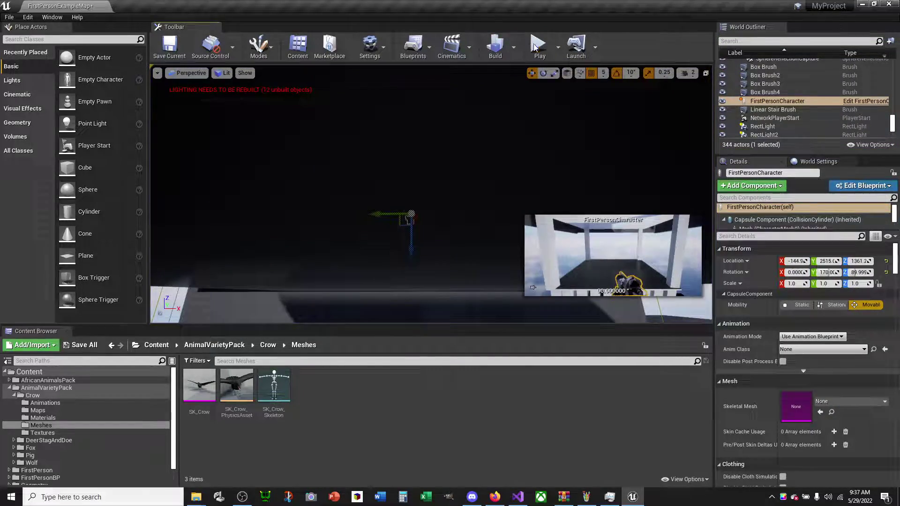
click(536, 46)
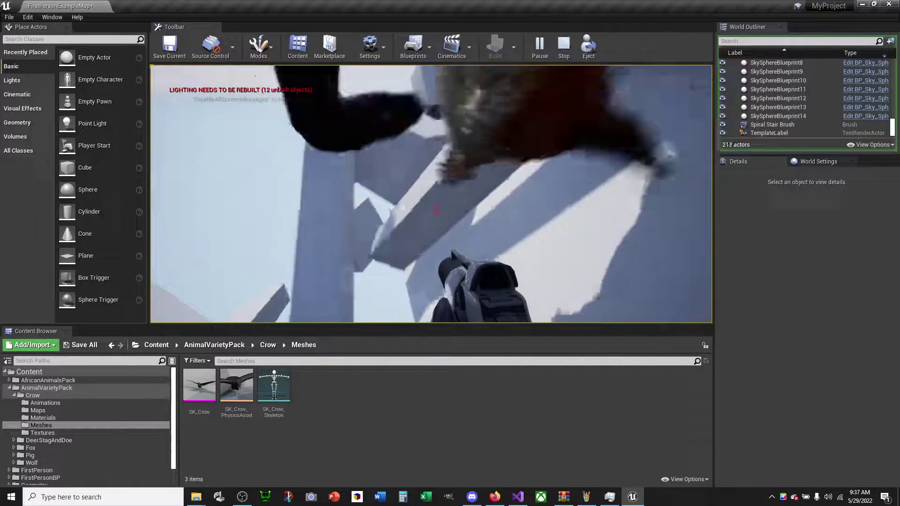
key(Escape)
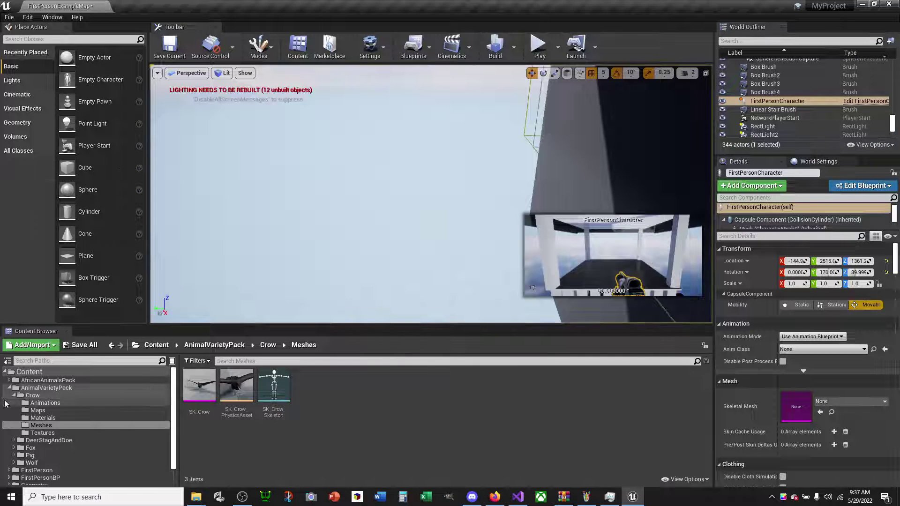
Open the FirstPersonCharacter blueprint from the FirstPersonBP > Blueprints folder.
scroll(70, 424, down, 2)
scroll(75, 419, up, 2)
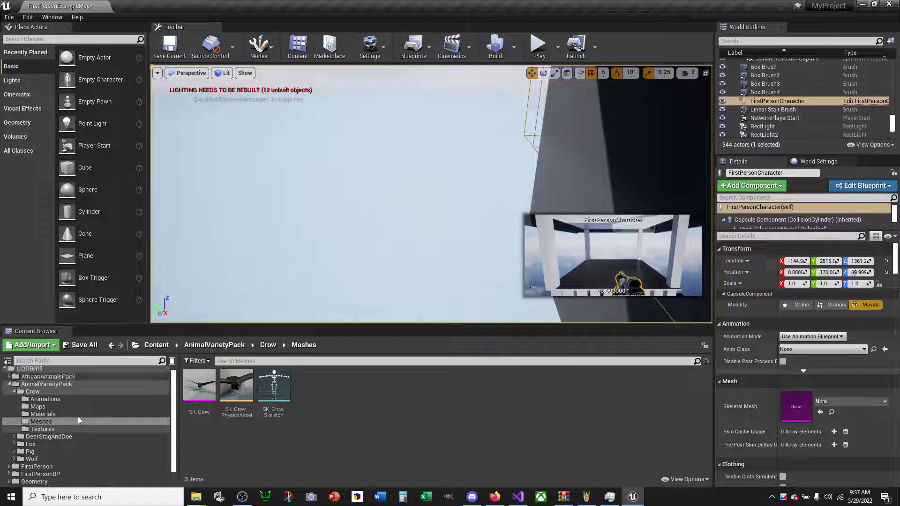
scroll(52, 423, down, 2)
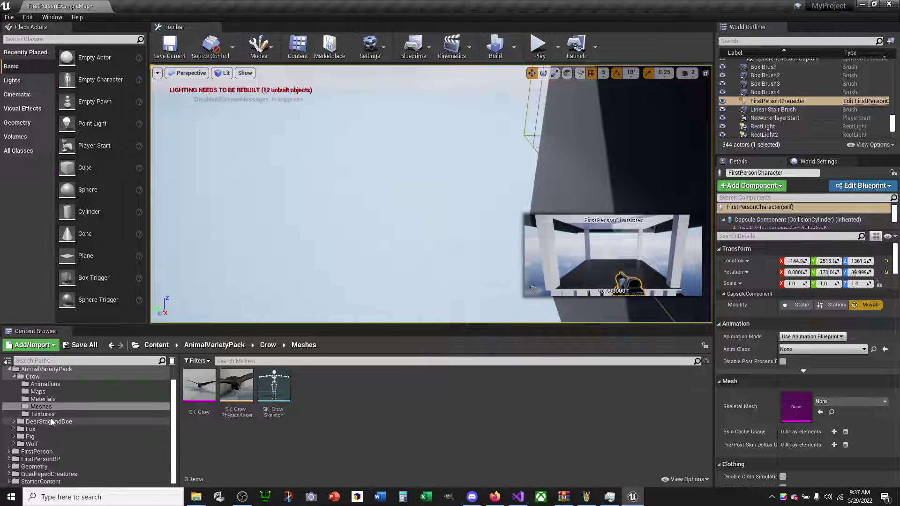
click(42, 460)
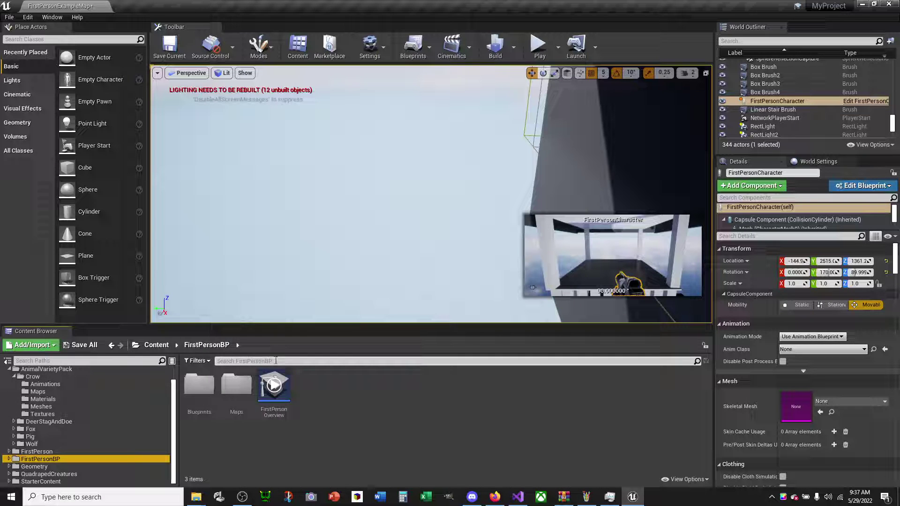
double_click(200, 383)
double_click(215, 377)
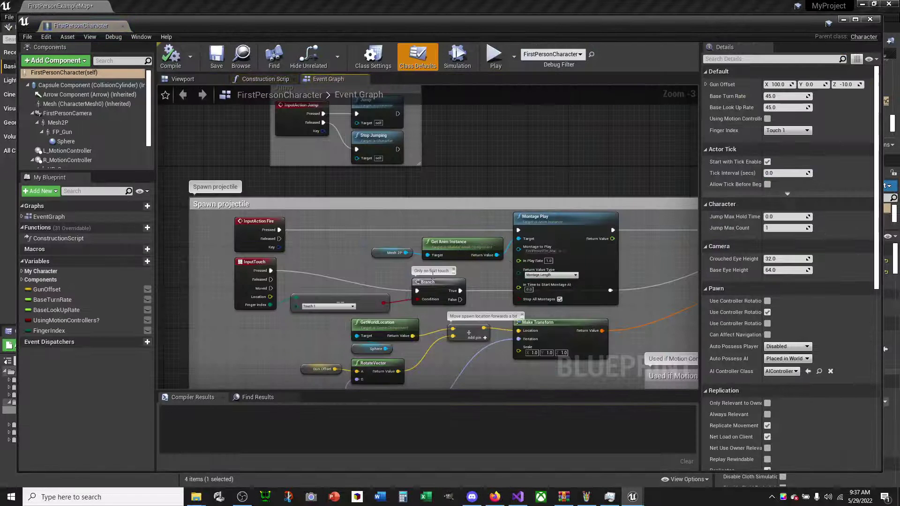
Pan the Event Graph from the projectile spawning nodes to the MoveForward and MoveRight nodes.
right_drag(469, 205, 543, 309)
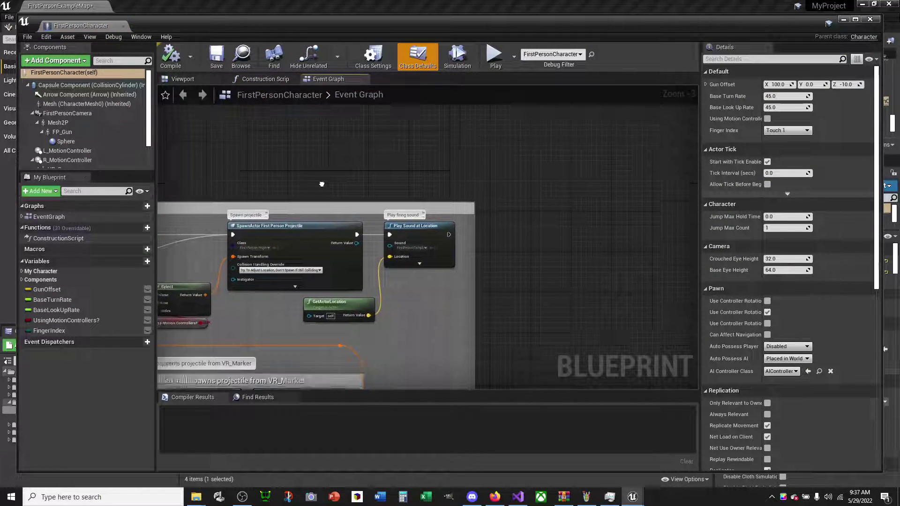
scroll(543, 309, down, 5)
scroll(458, 342, up, 3)
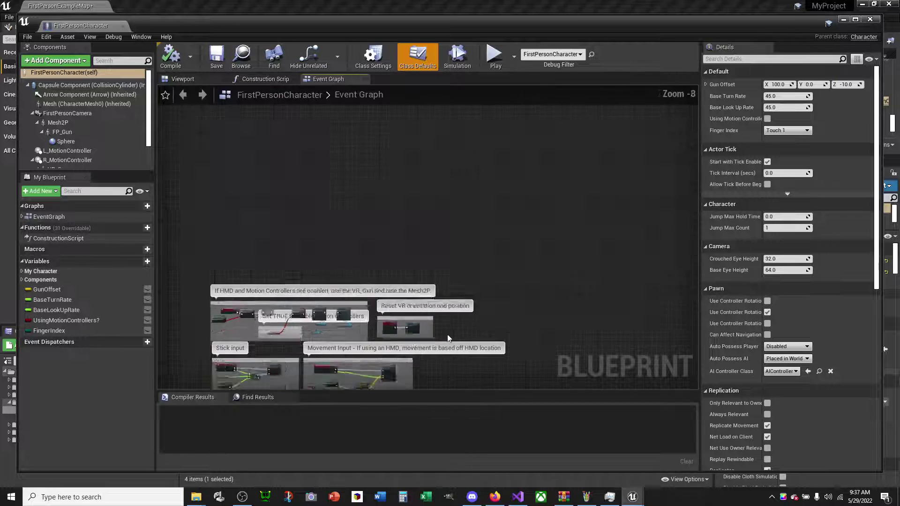
scroll(440, 368, up, 2)
right_drag(440, 369, 512, 235)
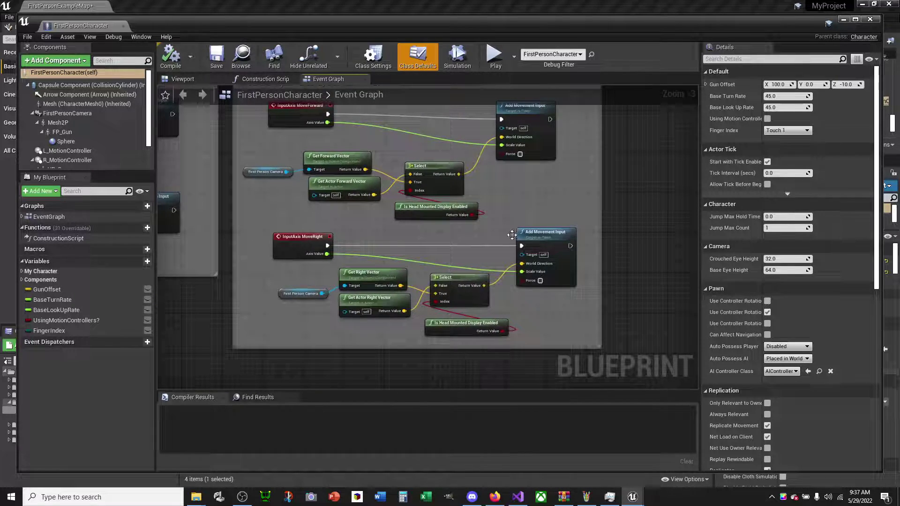
scroll(441, 289, up, 3)
mouse_move(433, 259)
right_down()
mouse_move(462, 302)
mouse_move(499, 258)
right_up()
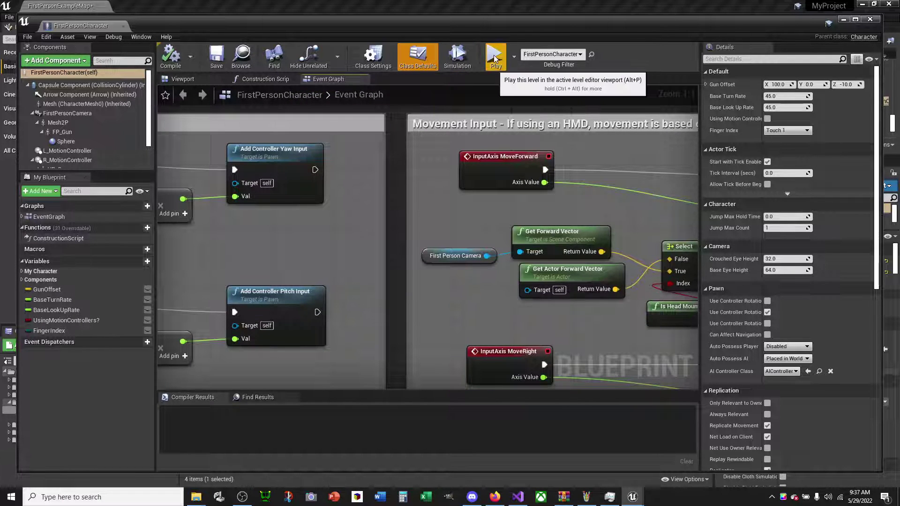
click(870, 20)
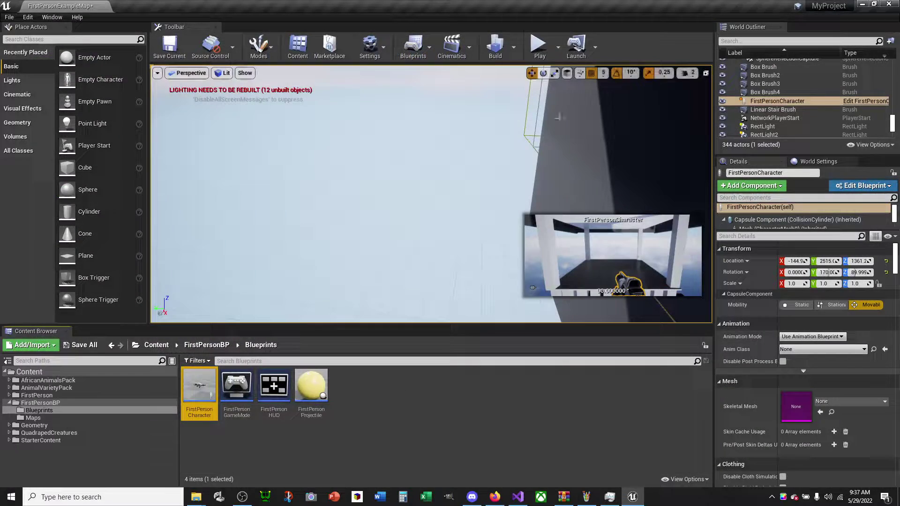
click(540, 47)
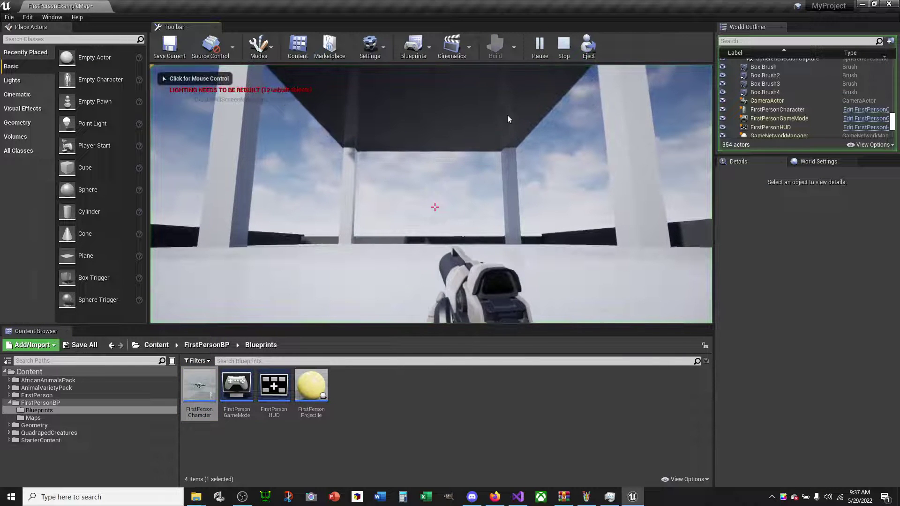
click(452, 171)
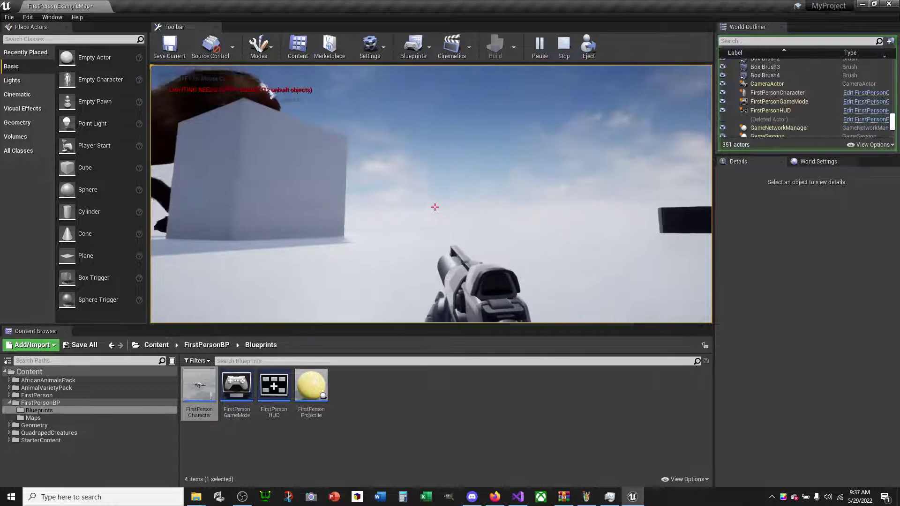
key(Escape)
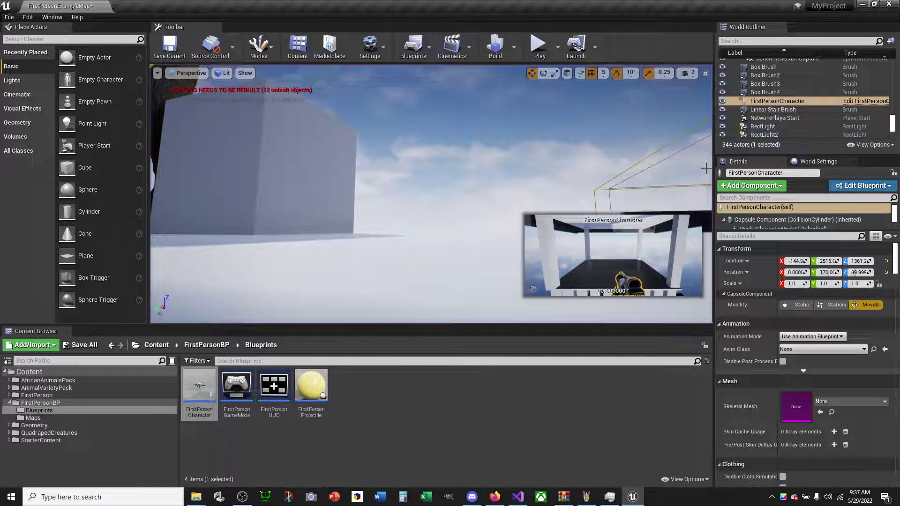
right_drag(605, 150, 605, 150)
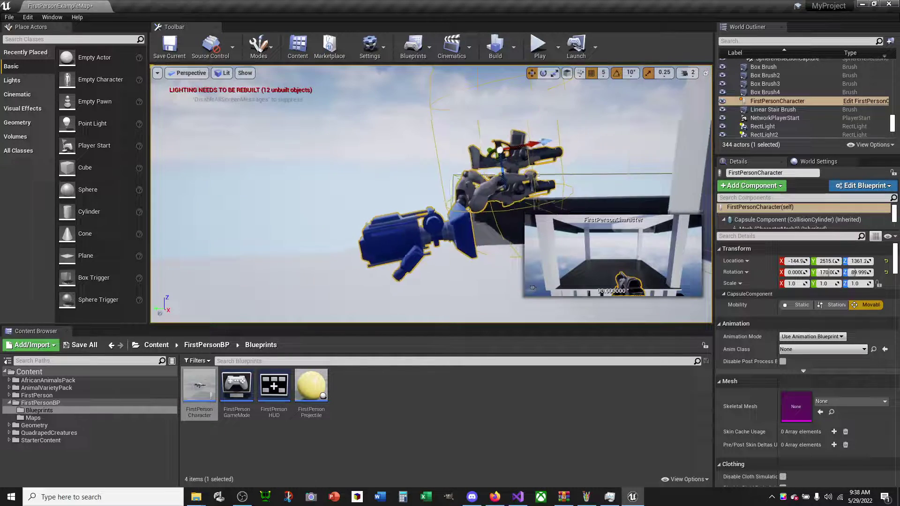
Rotate the FirstPersonCharacter toward the white block and start a play-test.
right_drag(487, 178, 540, 121)
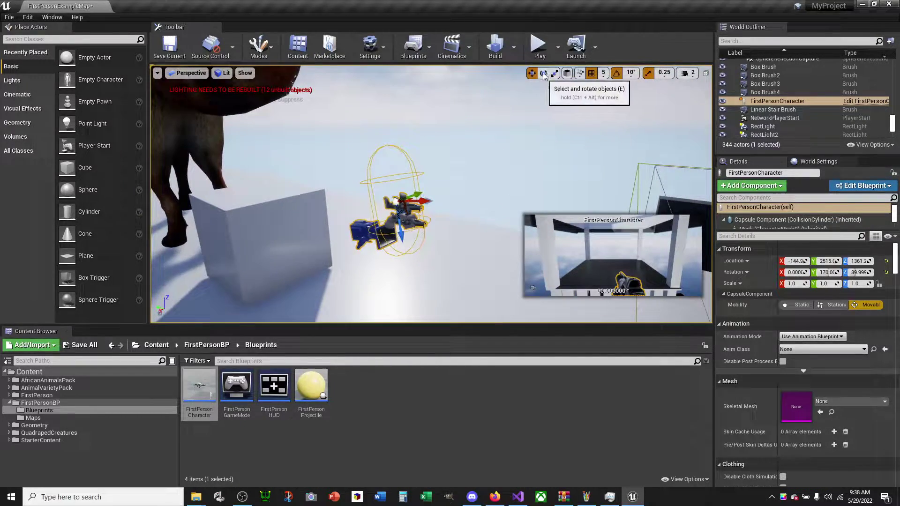
drag(413, 213, 363, 206)
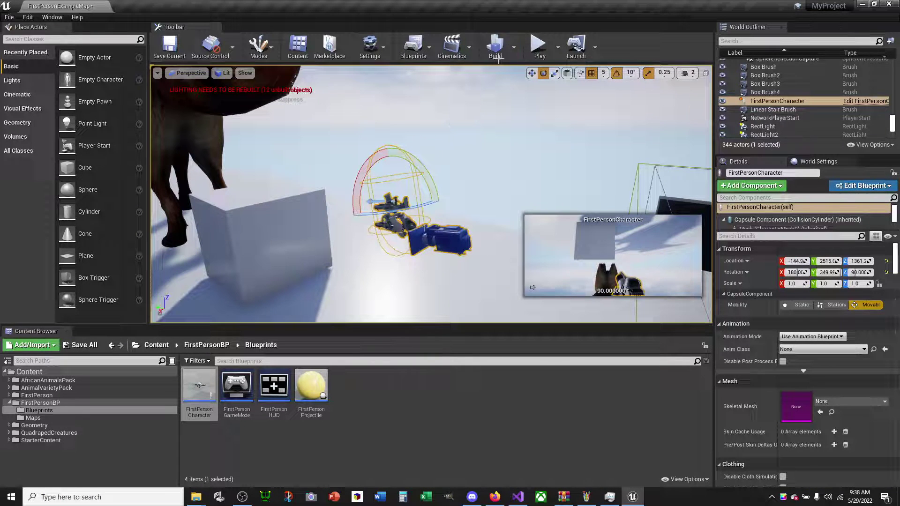
click(539, 45)
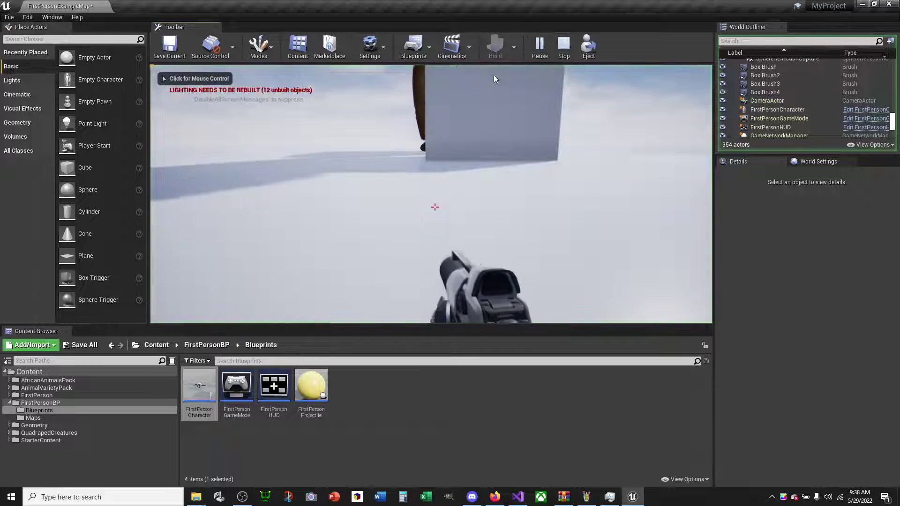
Walk back and forth around the brown animal with W and S, then stop the session.
key(w)
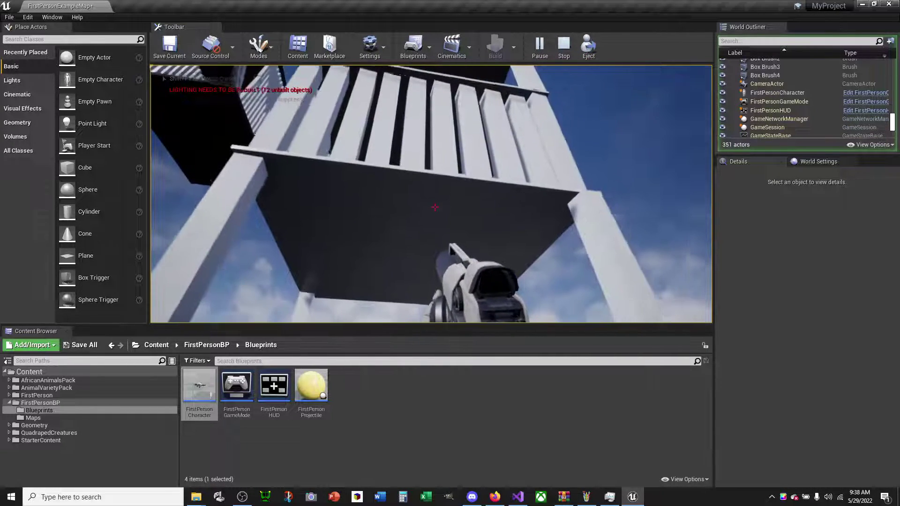
key(s)
key(w)
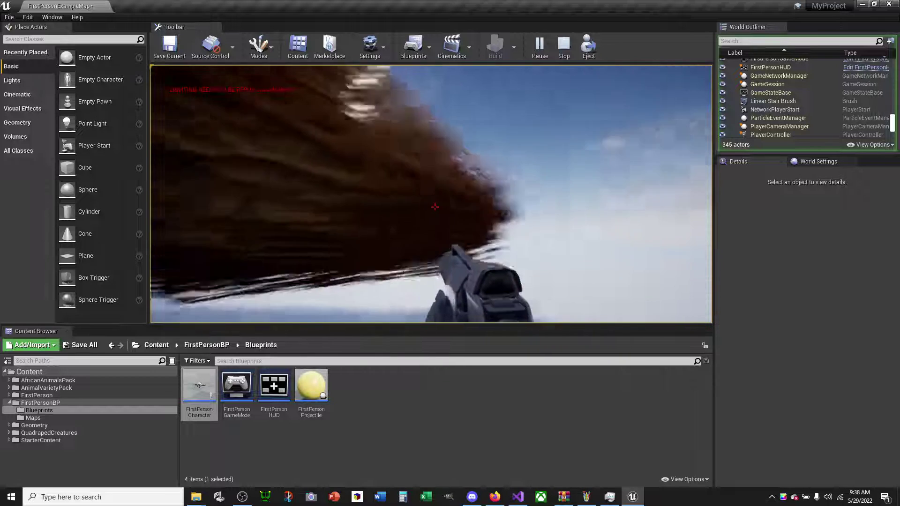
key(w)
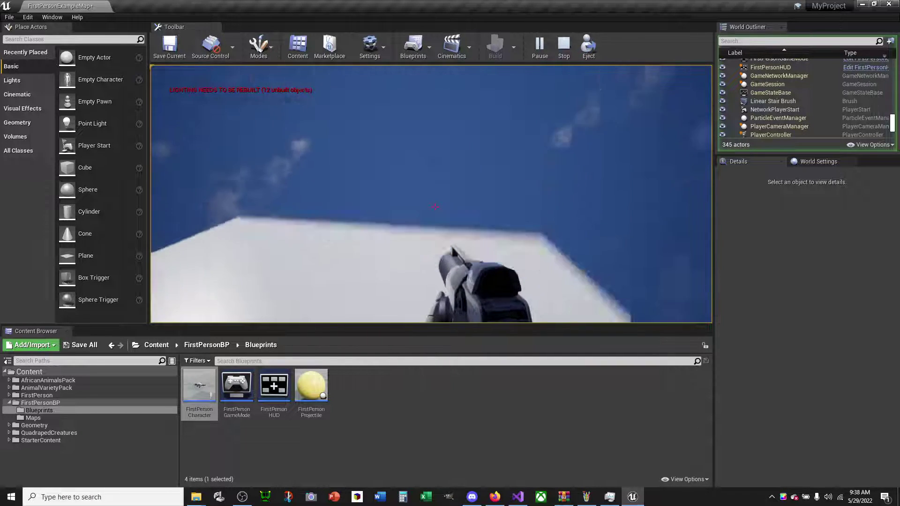
key(s)
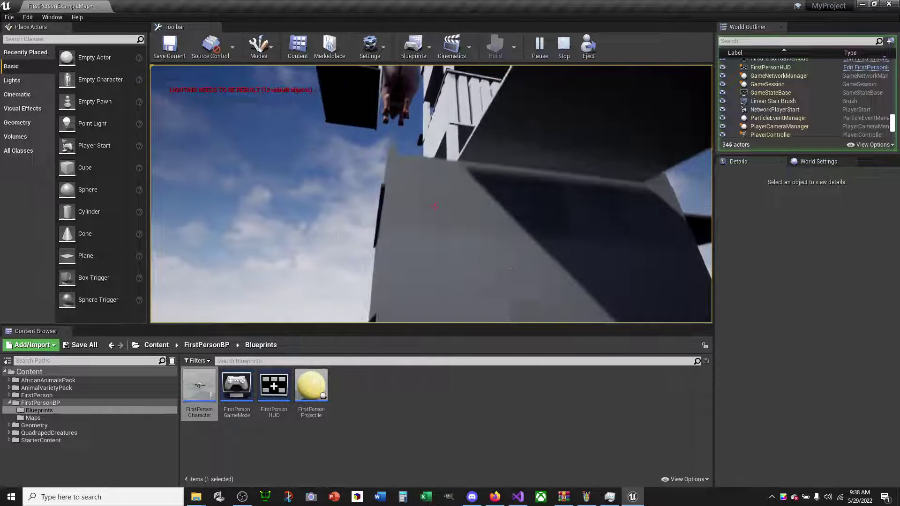
key(Escape)
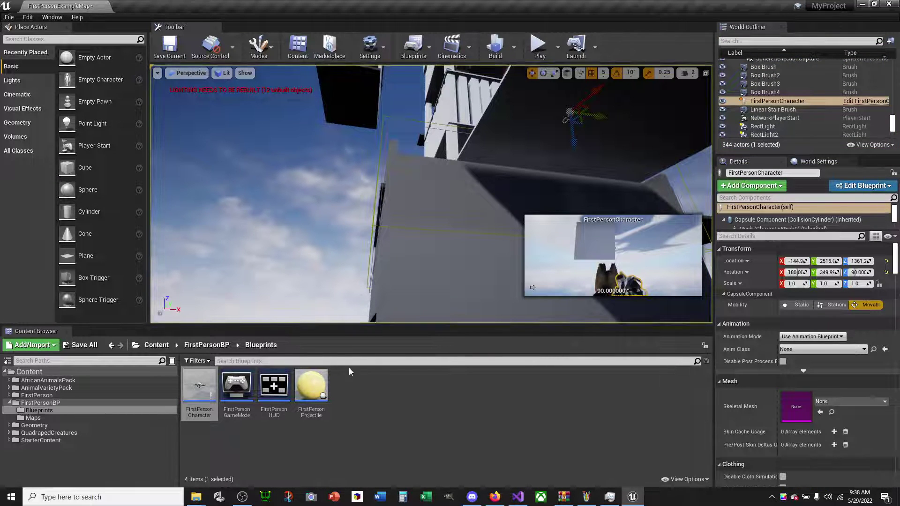
Reopen the FirstPersonCharacter blueprint and pan to the MoveRight and Forward Vector nodes.
mouse_move(215, 383)
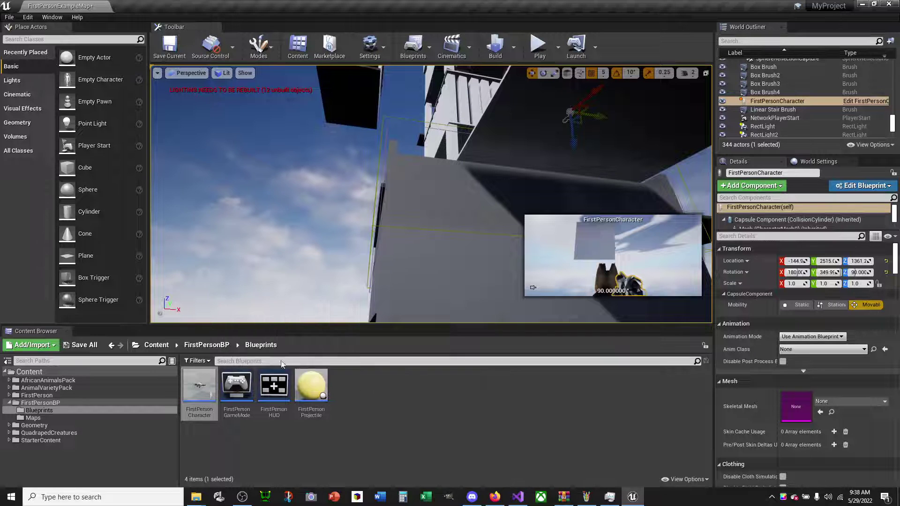
mouse_move(265, 387)
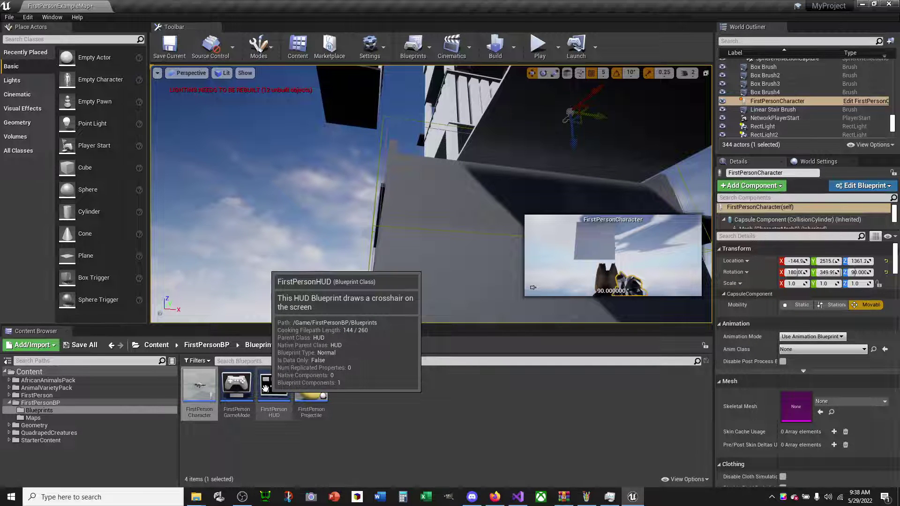
double_click(193, 385)
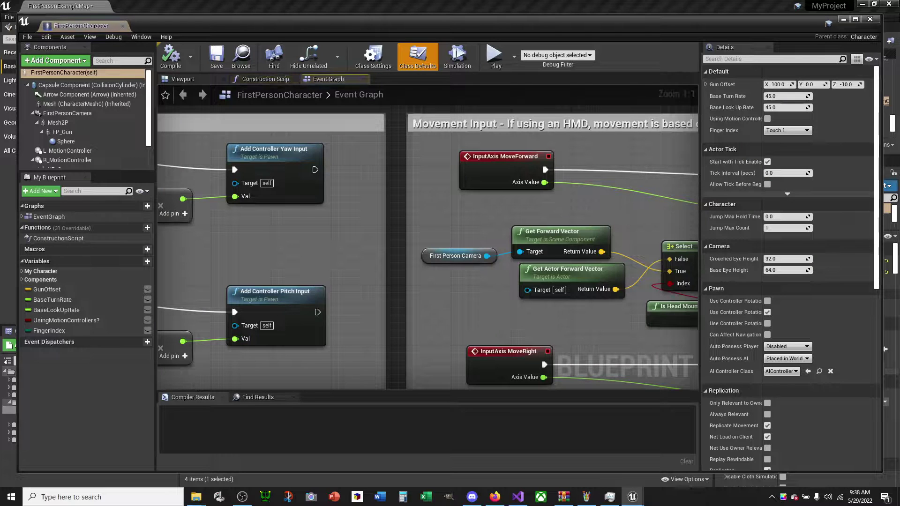
mouse_move(610, 368)
right_down()
mouse_move(399, 278)
mouse_move(405, 234)
right_up()
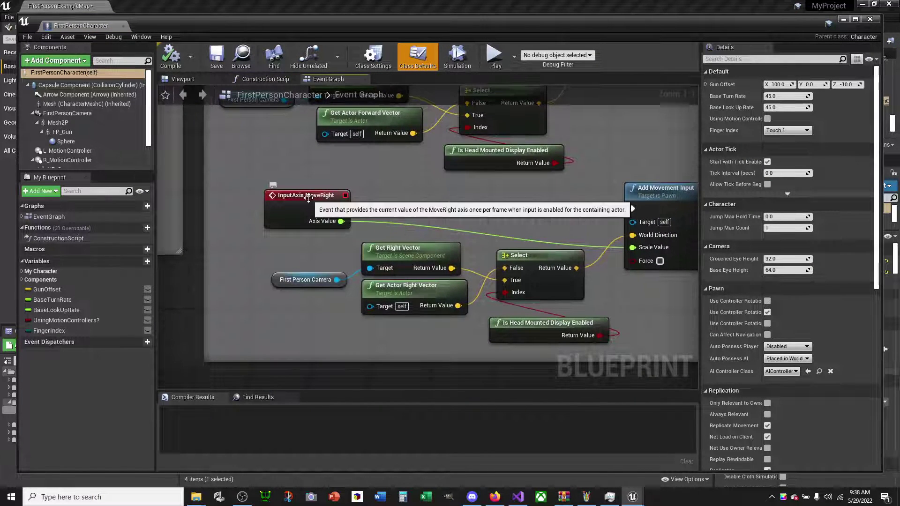
mouse_move(506, 231)
right_down()
mouse_move(322, 221)
mouse_move(468, 218)
right_up()
right_drag(281, 188, 441, 216)
right_drag(580, 89, 444, 97)
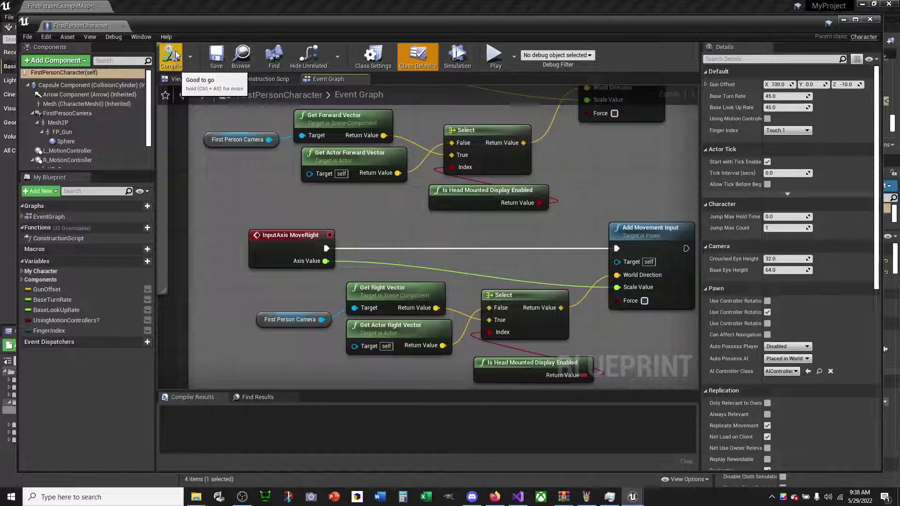
Run the game from the Blueprint editor, stop it, and close the editor.
click(495, 56)
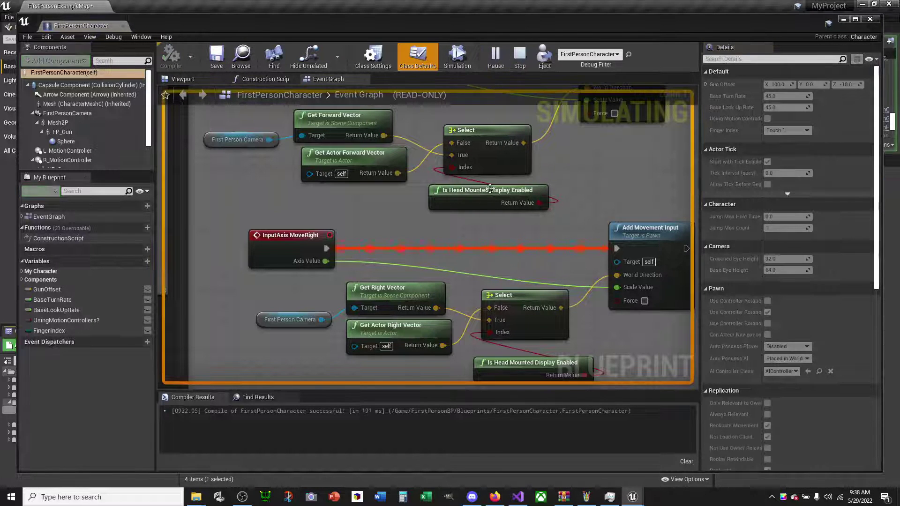
right_drag(489, 188, 406, 204)
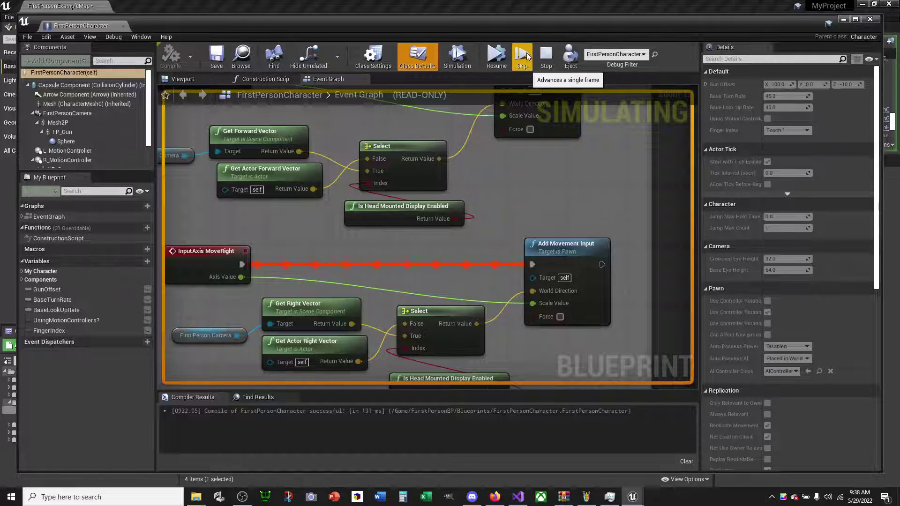
click(545, 56)
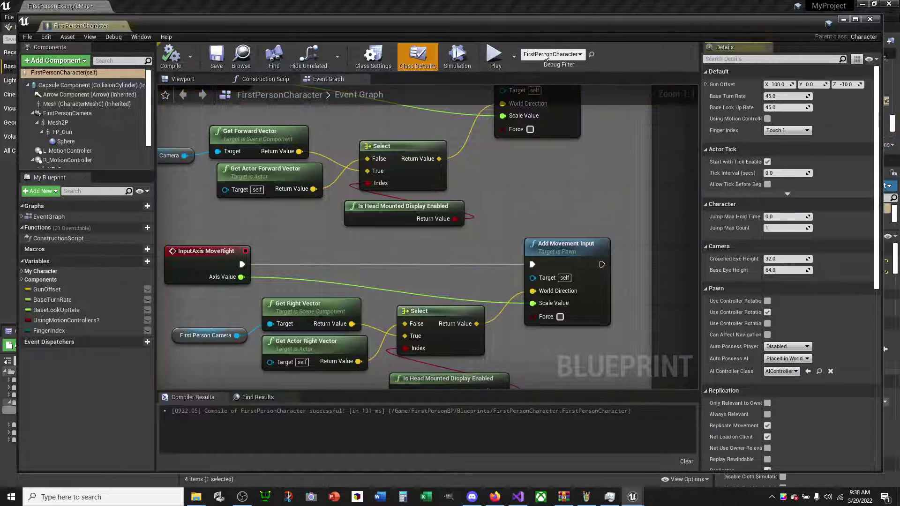
click(870, 20)
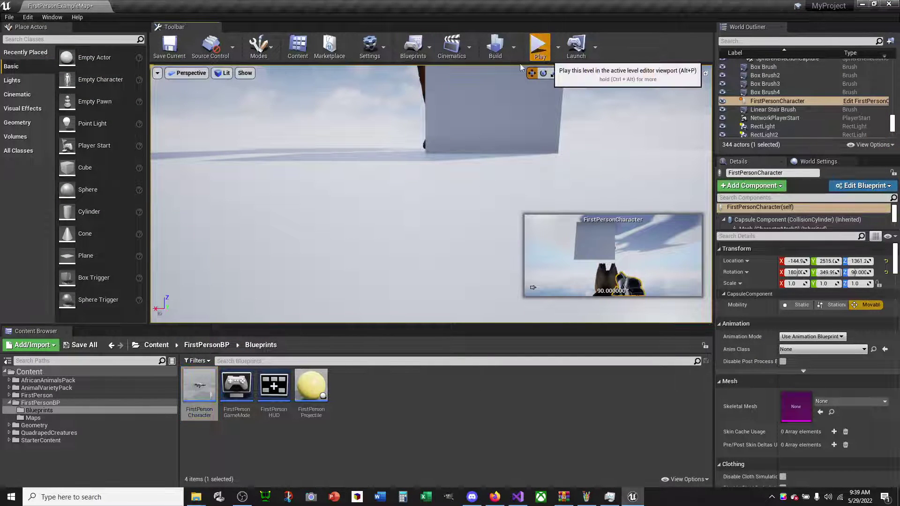
Reset the FirstPersonCharacter's Rotation X to 0 with the rotate gizmo and play-test again.
click(549, 43)
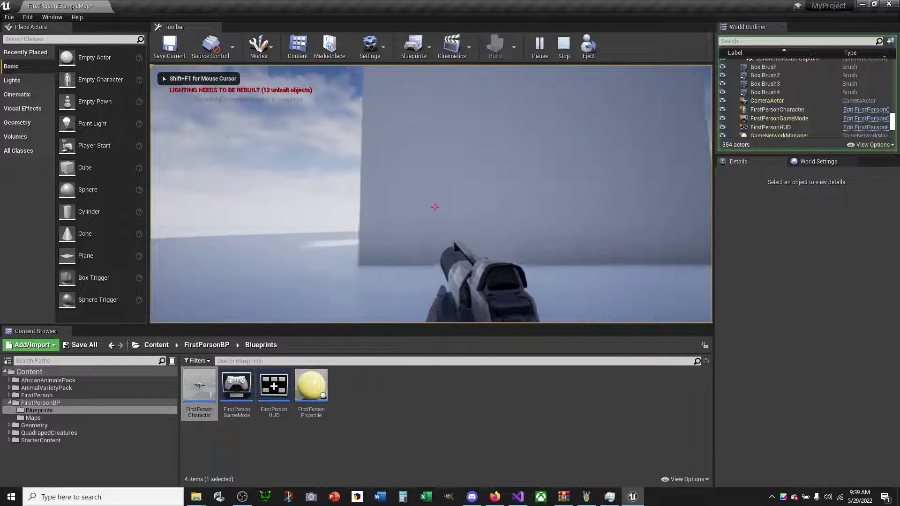
key(Escape)
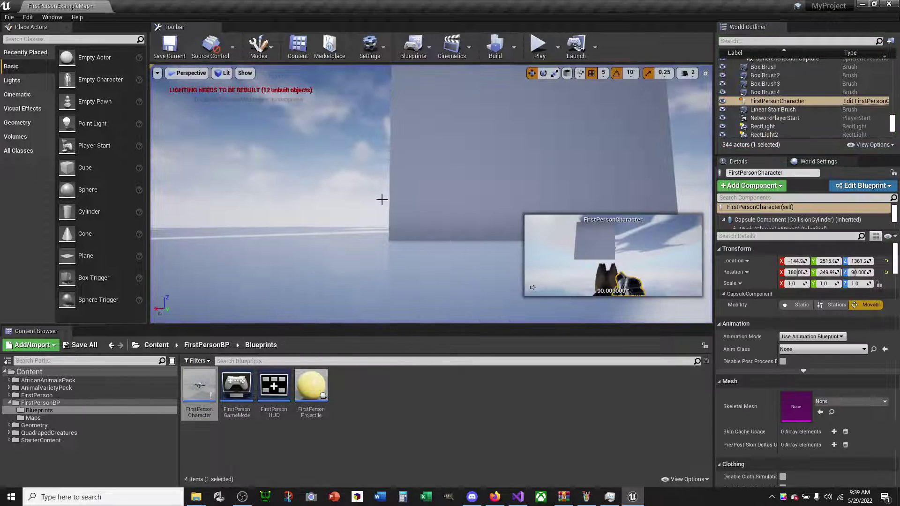
mouse_move(381, 200)
right_down()
mouse_move(391, 159)
mouse_move(403, 156)
right_up()
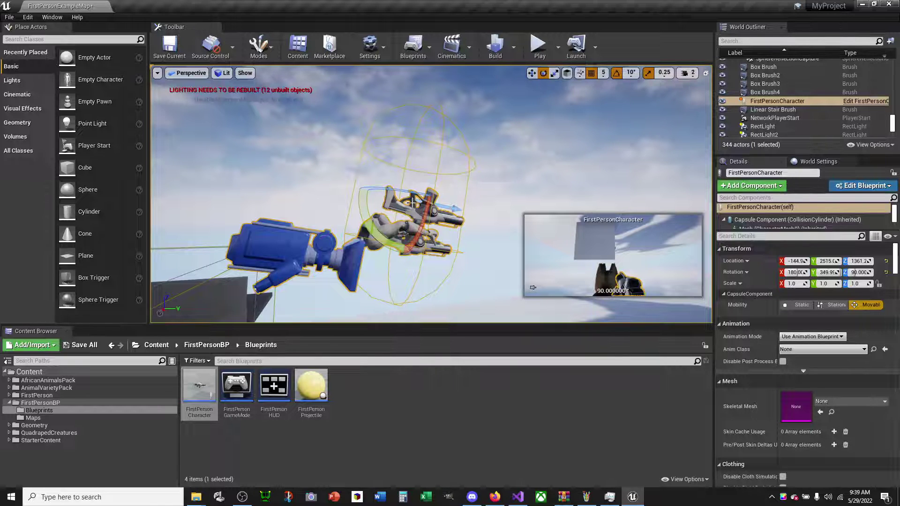
mouse_move(427, 212)
mouse_down()
mouse_move(404, 262)
mouse_move(424, 131)
mouse_move(428, 138)
mouse_up()
right_drag(415, 311, 414, 311)
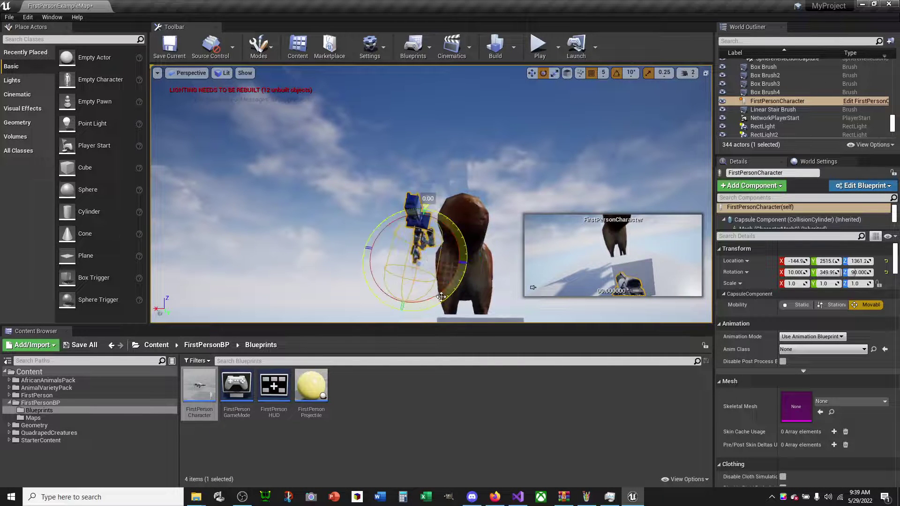
drag(440, 297, 438, 303)
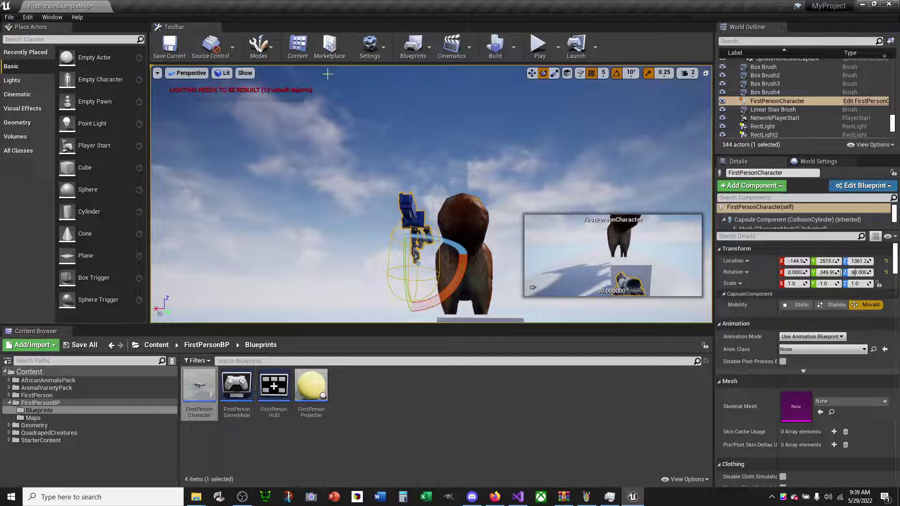
click(539, 46)
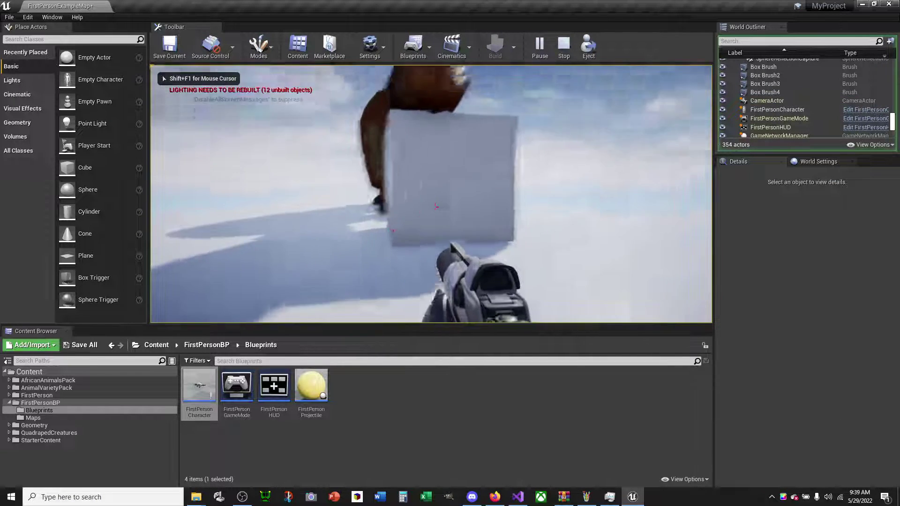
Walk forward with W and capture the mouse to look around among the grey blocks.
key(w)
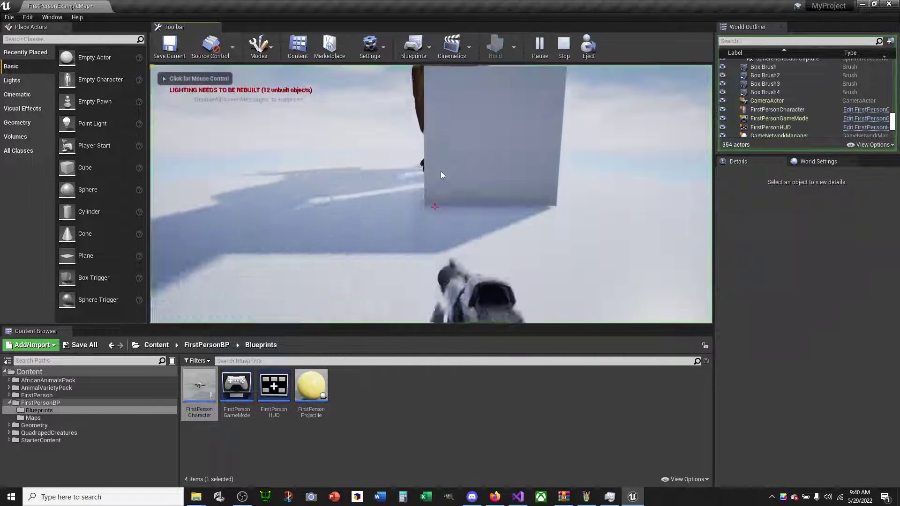
click(429, 97)
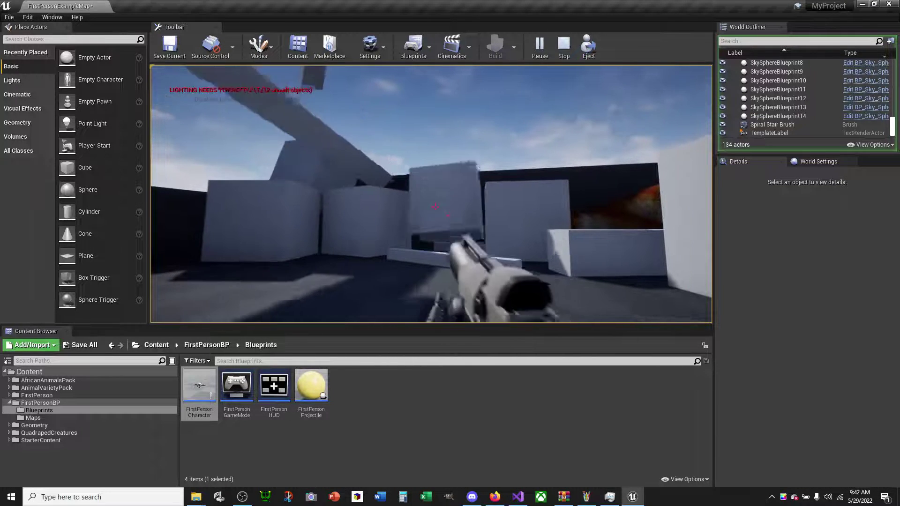
Fire three projectiles, walk forward among the blocks, and stop the play-test.
click(434, 207)
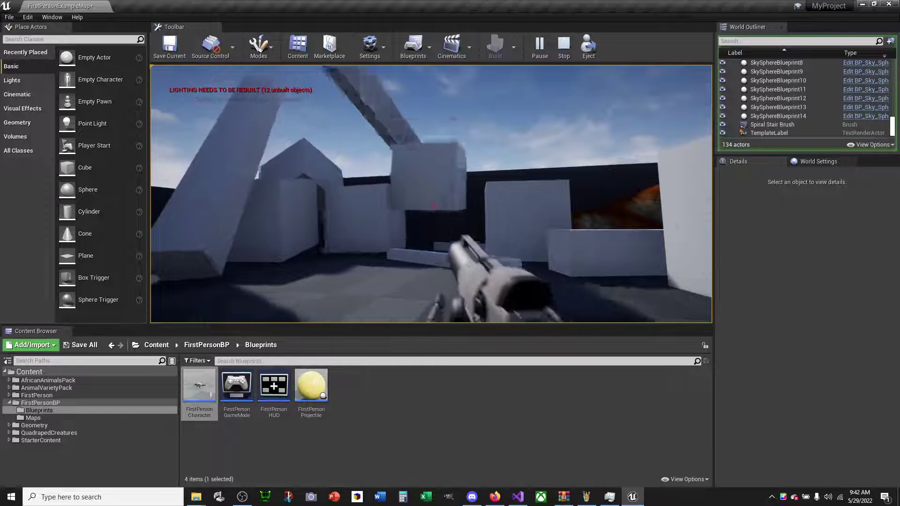
click(435, 207)
click(434, 207)
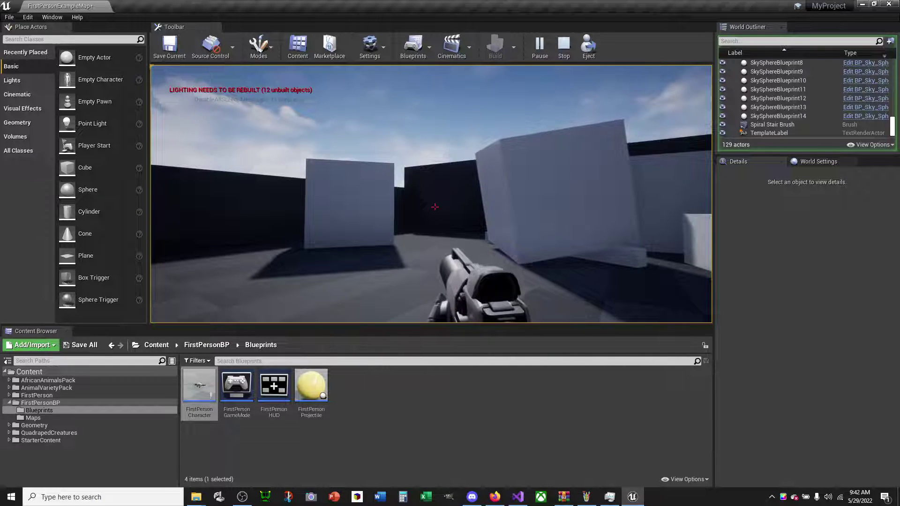
key(w)
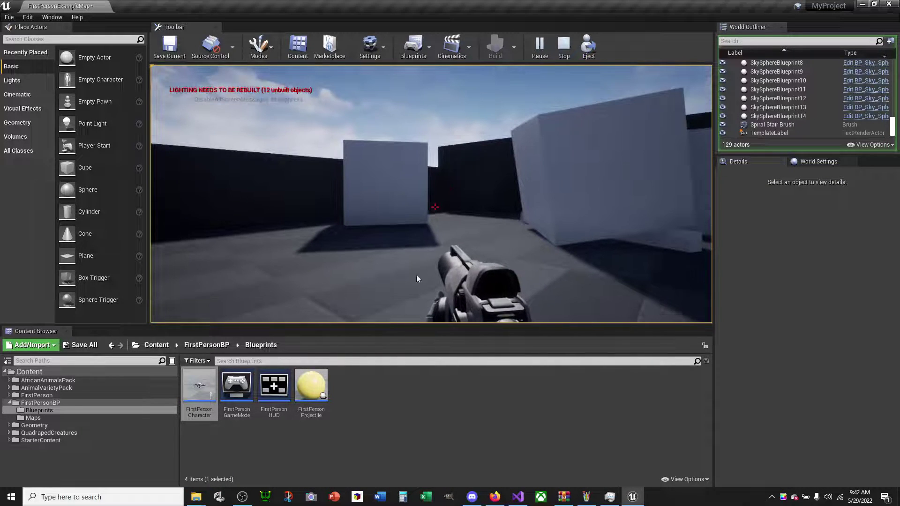
key(Escape)
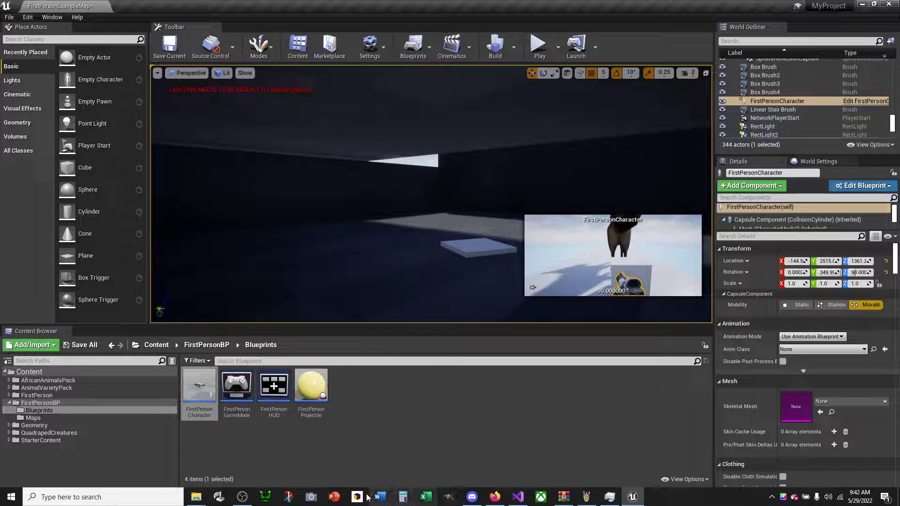
Minimize Unreal Editor and the recorder, launch Unity 2020.3.4f1, then close Unity Hub.
click(862, 4)
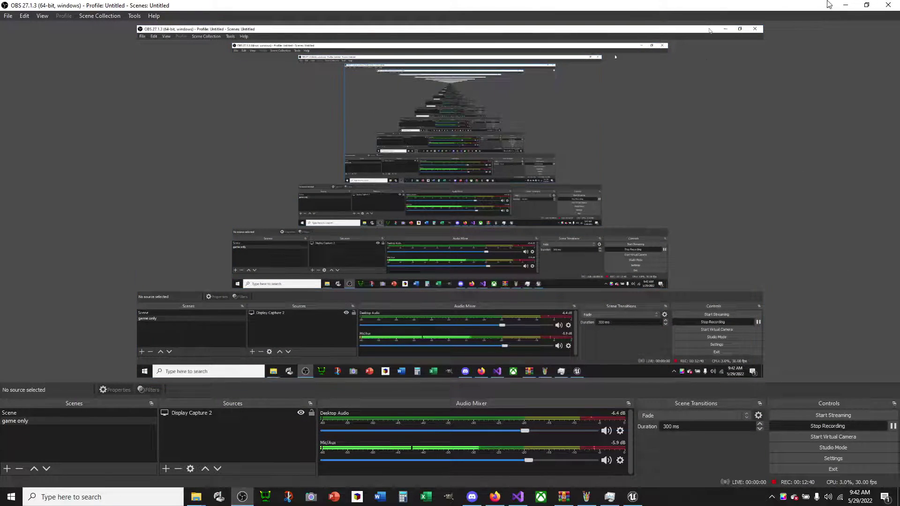
click(845, 5)
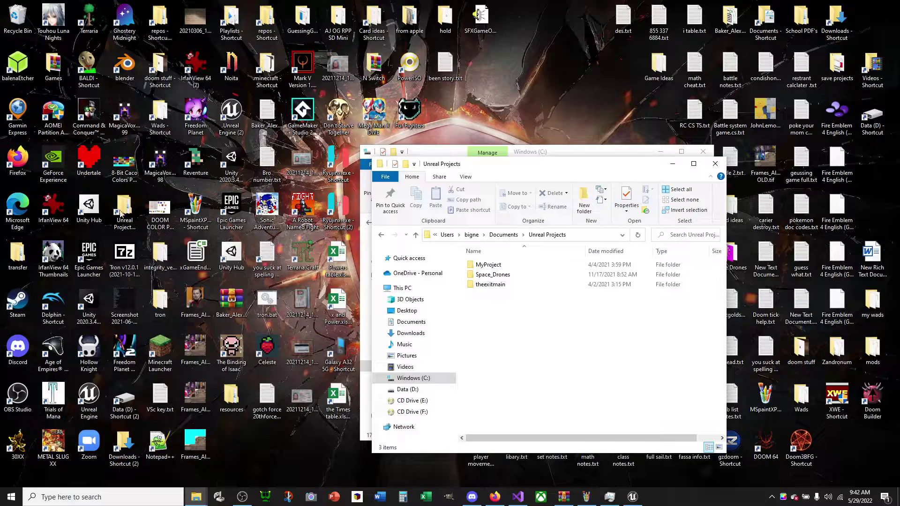
click(84, 304)
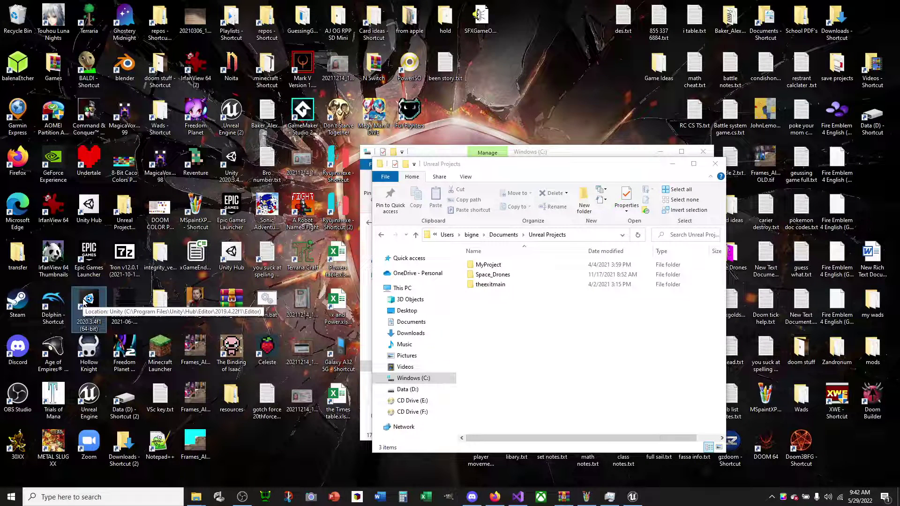
double_click(84, 304)
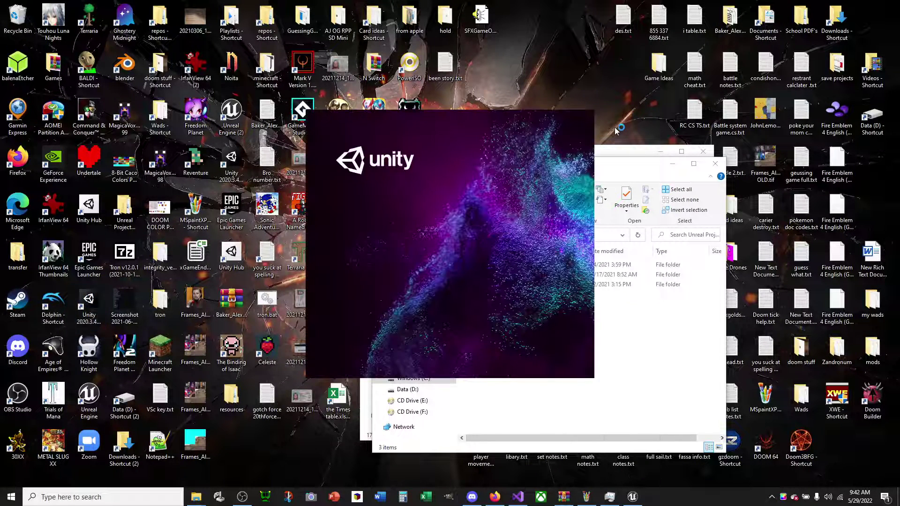
click(839, 99)
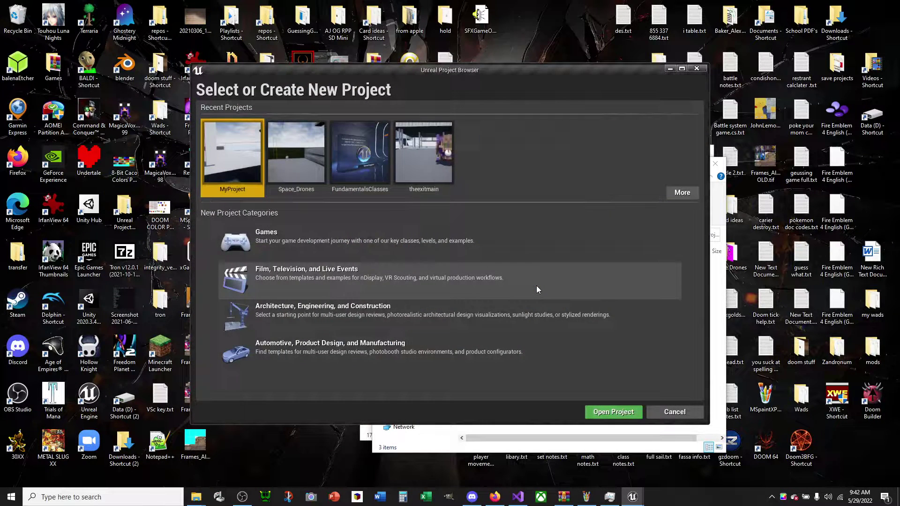
Open the Space_Drones project, then its FirstPersonCharacter Blueprint's Event Graph.
double_click(280, 151)
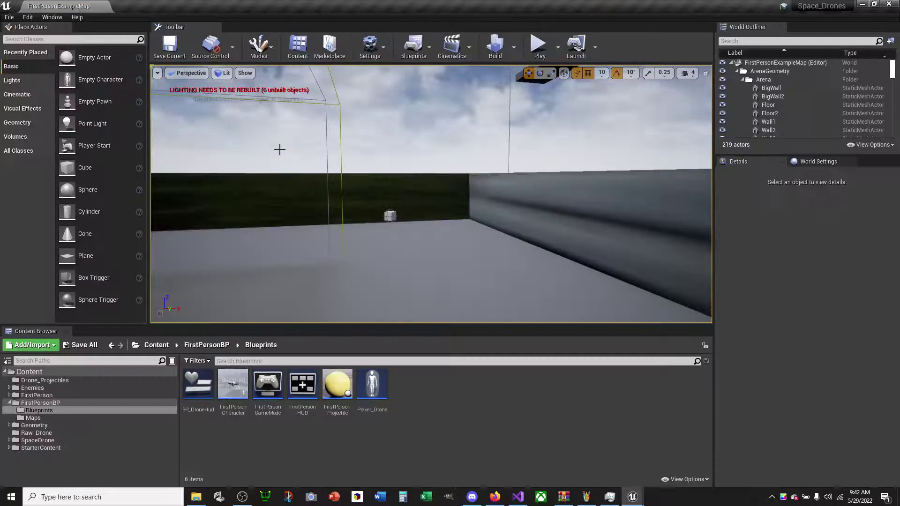
double_click(234, 389)
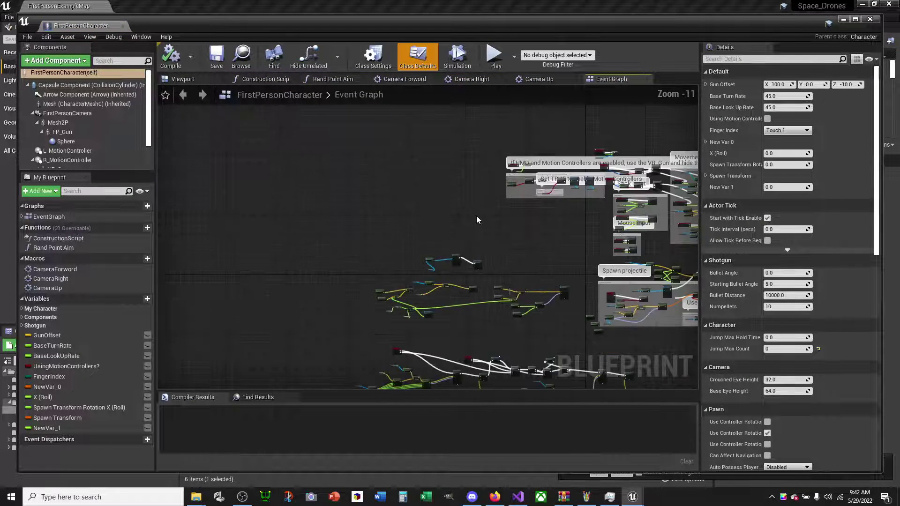
Start the game and look over the Space_Drones Event Graph while it runs.
scroll(503, 178, up, 5)
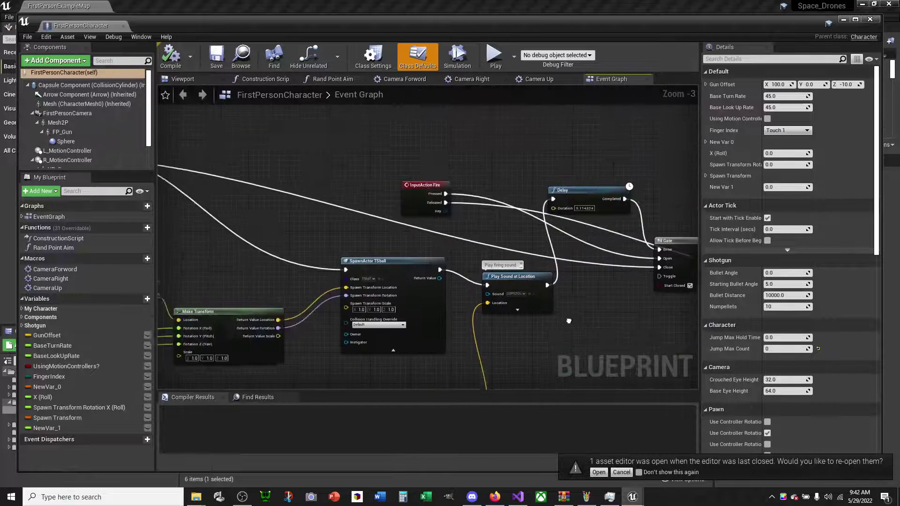
click(488, 56)
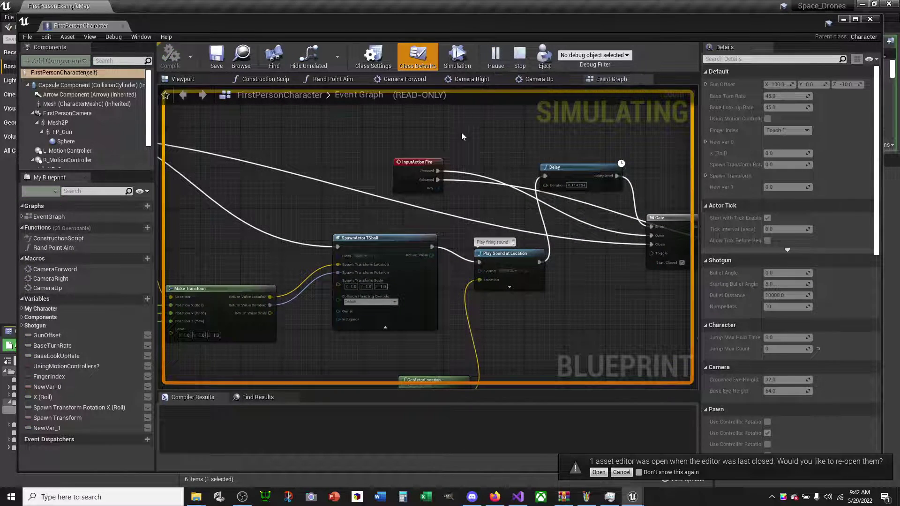
scroll(463, 147, down, 6)
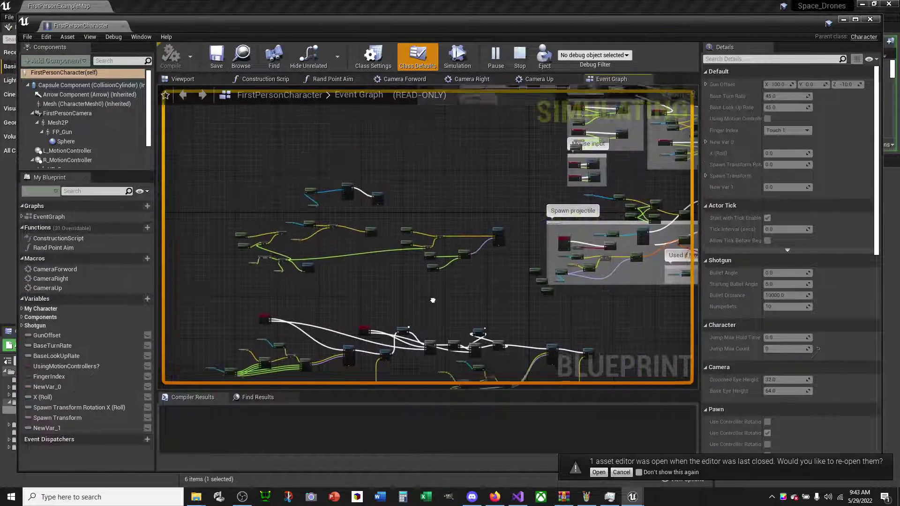
right_drag(463, 147, 378, 225)
right_drag(445, 201, 484, 146)
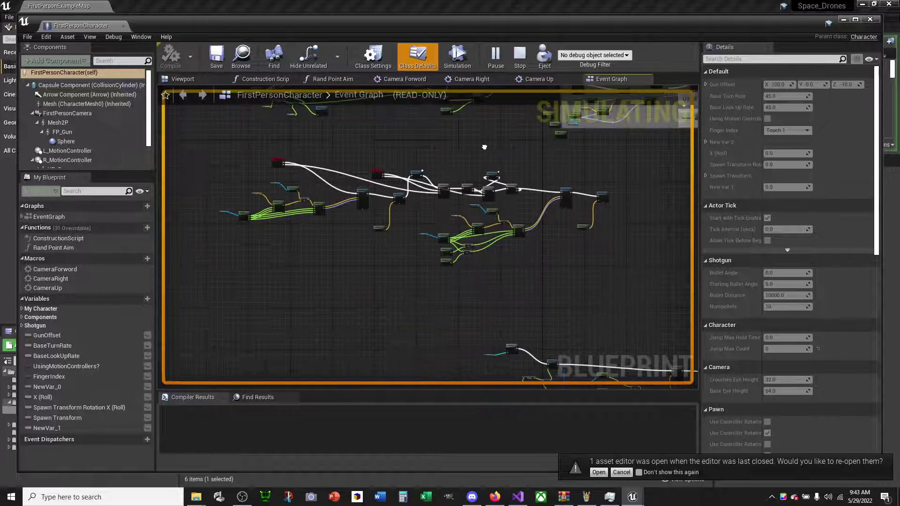
scroll(408, 203, up, 2)
scroll(431, 239, up, 2)
scroll(459, 276, up, 1)
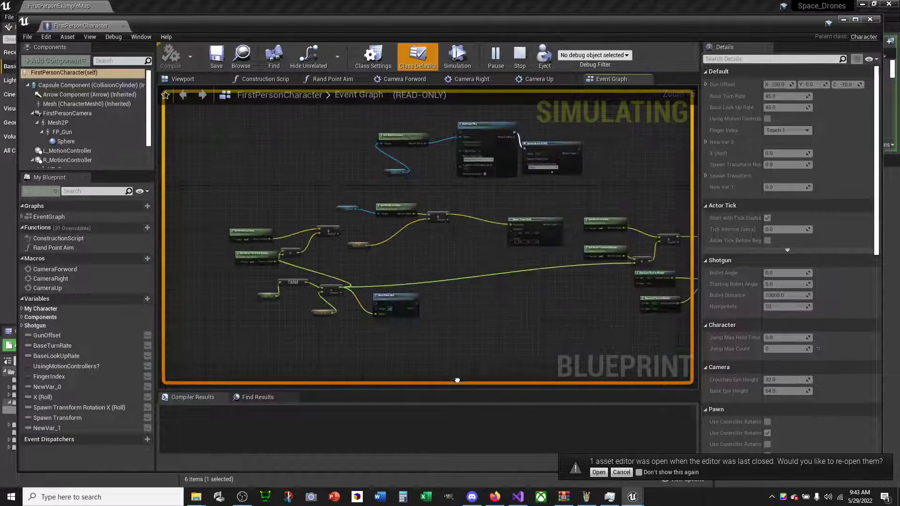
scroll(484, 314, up, 1)
scroll(485, 317, down, 2)
scroll(504, 297, down, 1)
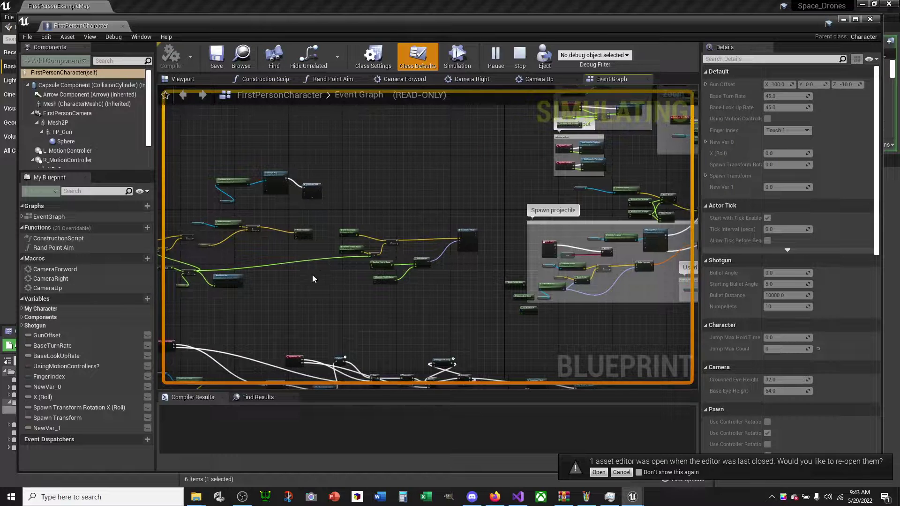
Survey the InputAction Fire, Delay, Sequence, SpawnActor TSball and Play Sound at Location nodes.
mouse_move(311, 274)
right_down()
mouse_move(454, 265)
mouse_move(452, 58)
right_up()
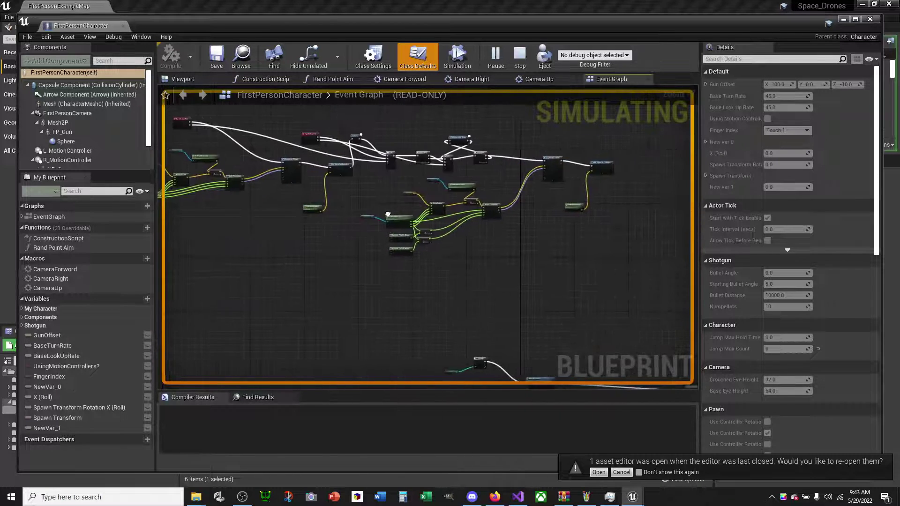
right_drag(396, 216, 263, 216)
scroll(281, 206, up, 3)
scroll(506, 249, up, 3)
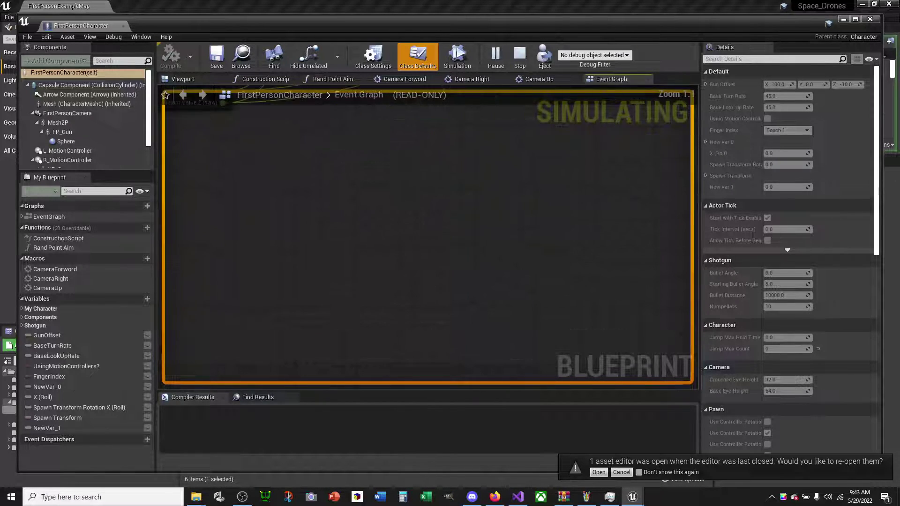
mouse_move(553, 380)
right_down()
mouse_move(568, 313)
mouse_move(411, 371)
right_up()
right_drag(609, 290, 520, 330)
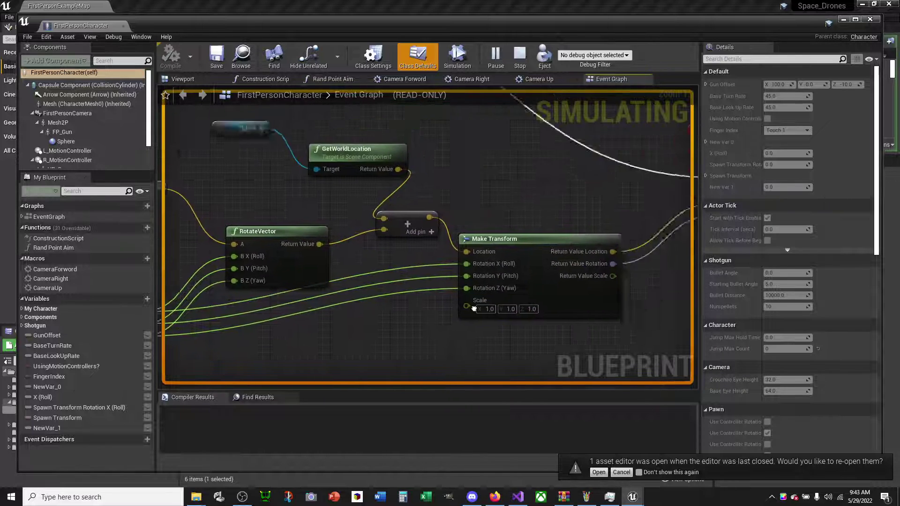
mouse_move(483, 253)
right_down()
mouse_move(437, 279)
mouse_move(314, 304)
right_up()
right_drag(381, 268, 361, 258)
mouse_move(539, 244)
right_down()
mouse_move(358, 258)
mouse_move(349, 275)
mouse_move(450, 243)
mouse_move(237, 255)
right_up()
scroll(450, 242, down, 3)
right_drag(410, 287, 216, 268)
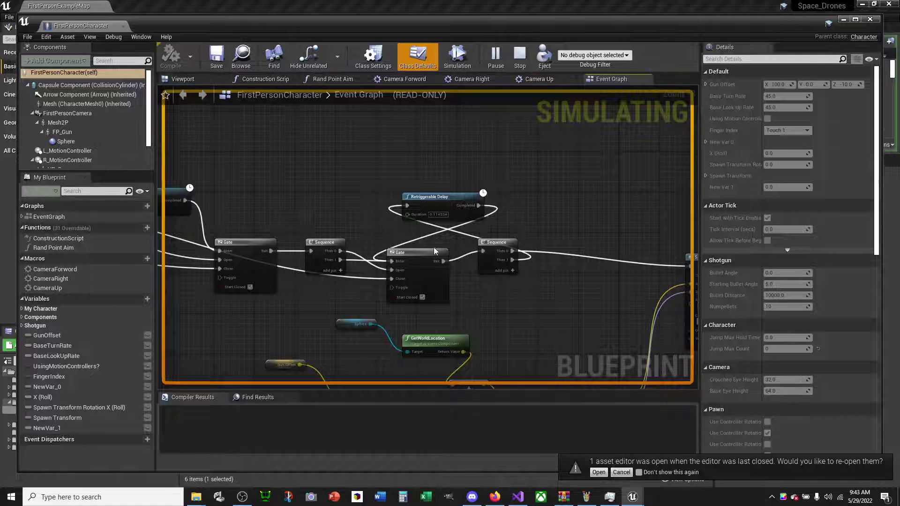
mouse_move(311, 197)
right_down()
mouse_move(413, 186)
mouse_move(464, 193)
mouse_move(551, 168)
right_up()
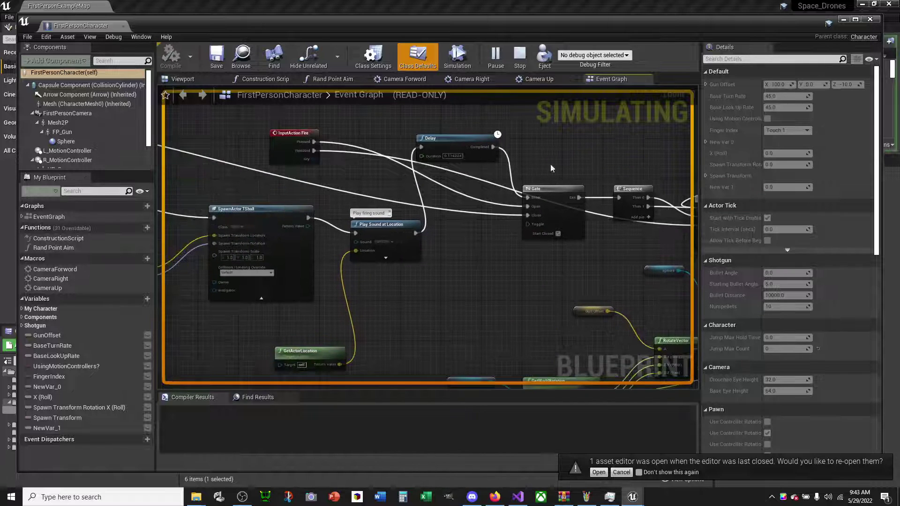
scroll(465, 213, down, 2)
right_drag(465, 214, 509, 213)
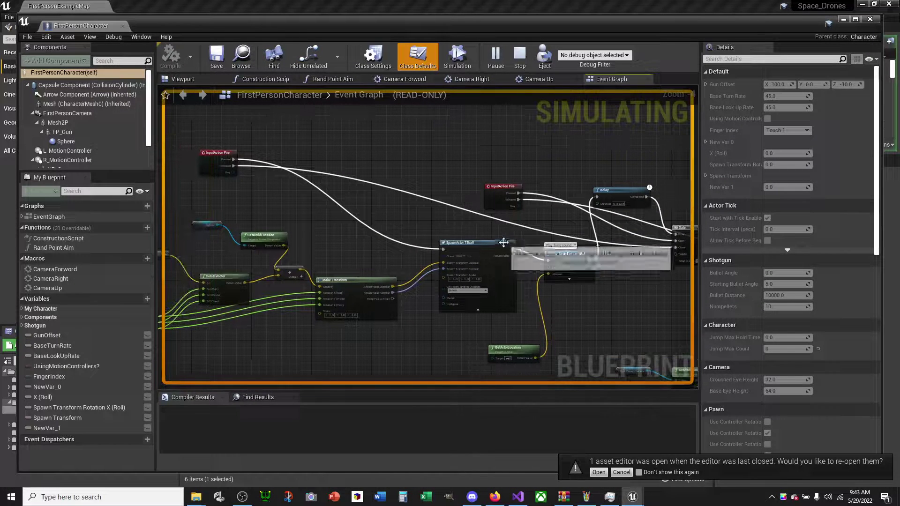
scroll(507, 209, up, 3)
right_drag(570, 224, 480, 219)
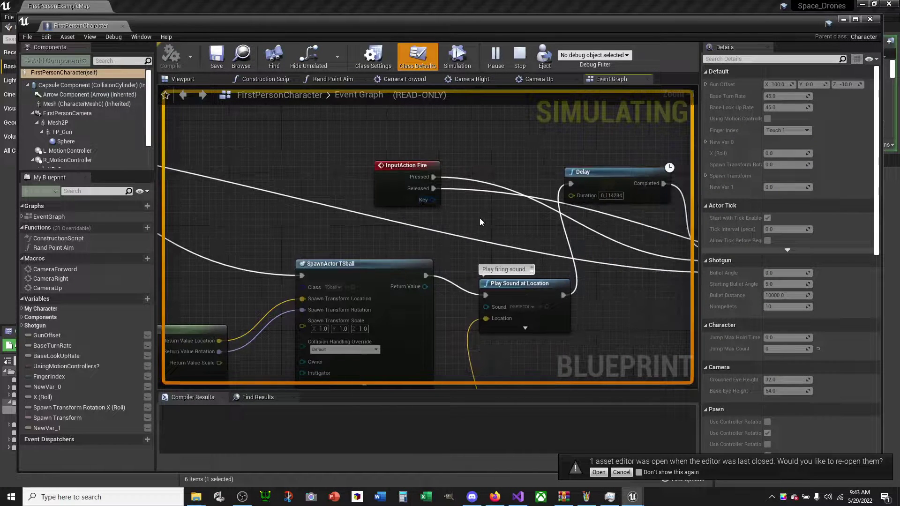
Stop the simulation, zoom out and marquee-select all the rapid-fire logic nodes.
click(520, 55)
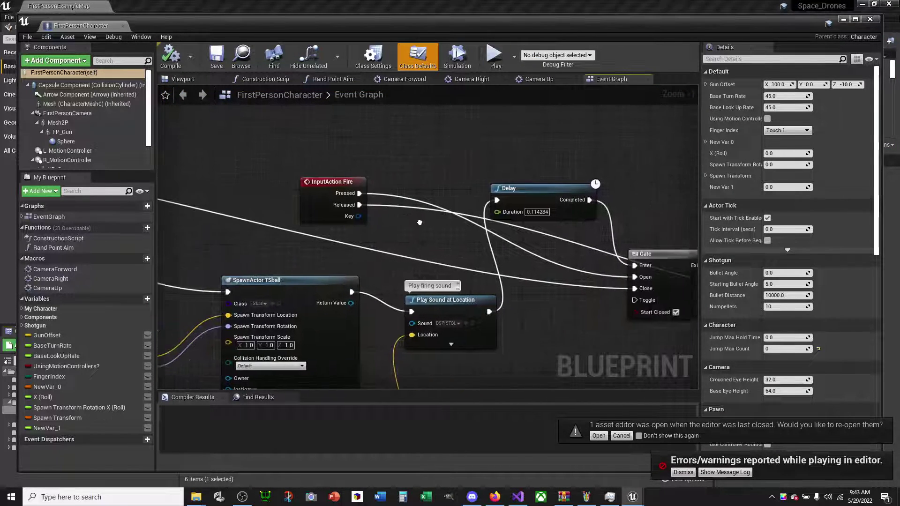
mouse_move(494, 206)
right_down()
mouse_move(313, 228)
mouse_move(203, 218)
mouse_move(311, 218)
right_up()
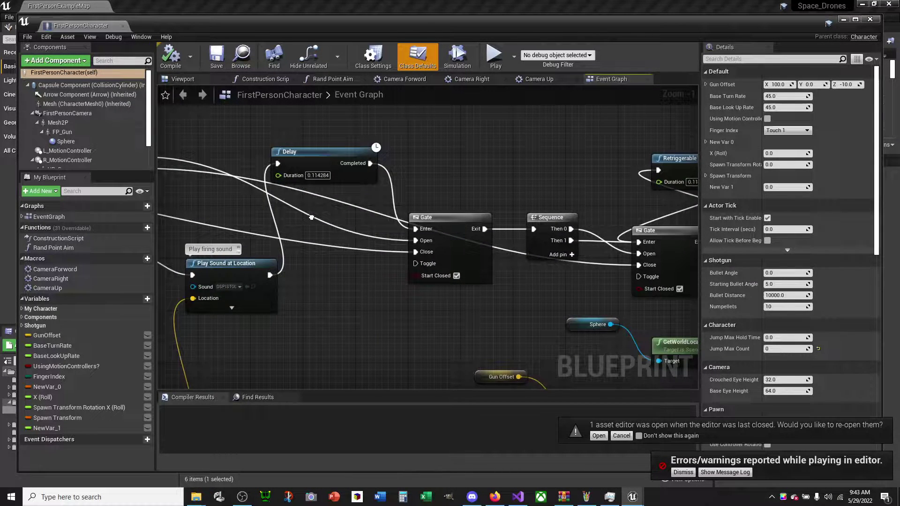
scroll(311, 218, down, 1)
scroll(311, 218, down, 1)
scroll(311, 218, down, 1)
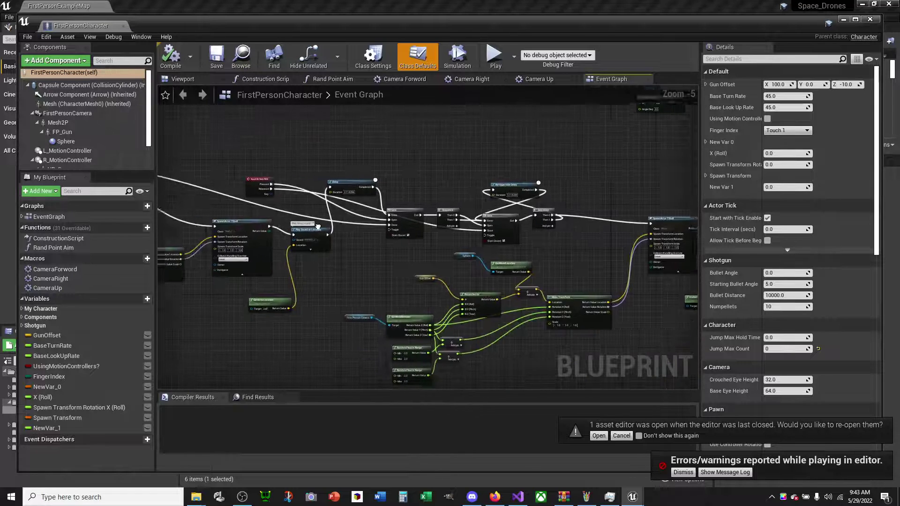
scroll(347, 226, down, 1)
scroll(346, 226, down, 1)
scroll(346, 235, down, 1)
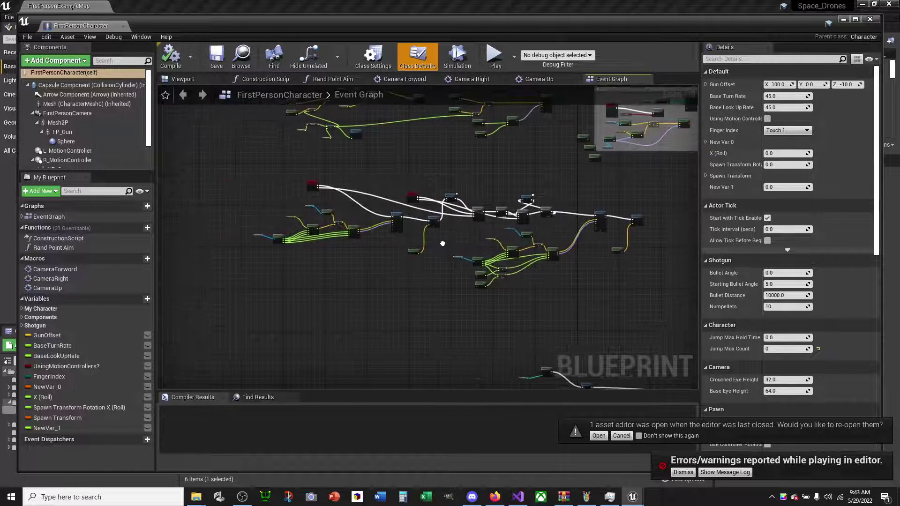
drag(234, 172, 668, 312)
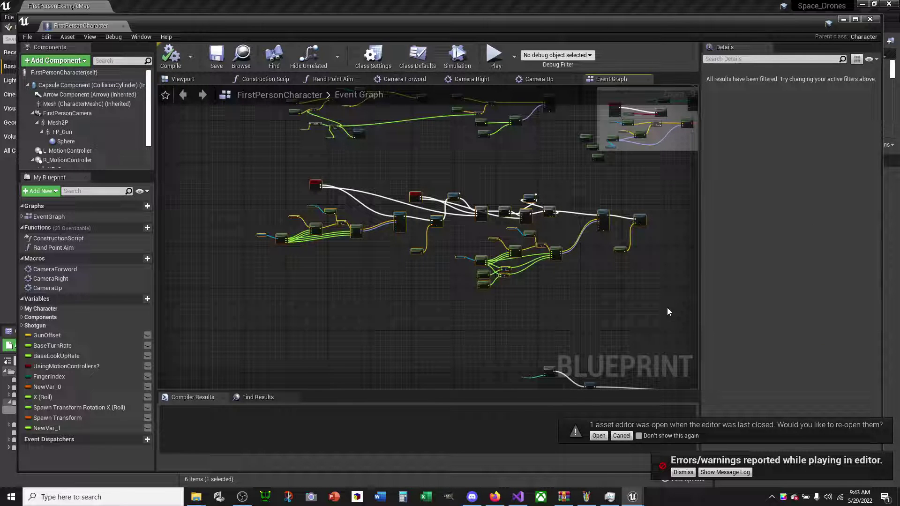
Switch to the MyProject editor and open its FirstPersonCharacter blueprint.
mouse_move(631, 502)
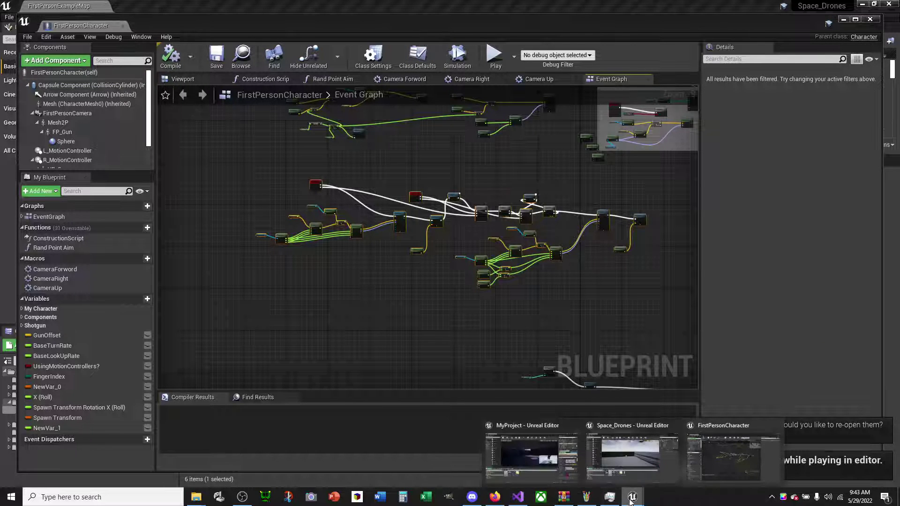
click(525, 449)
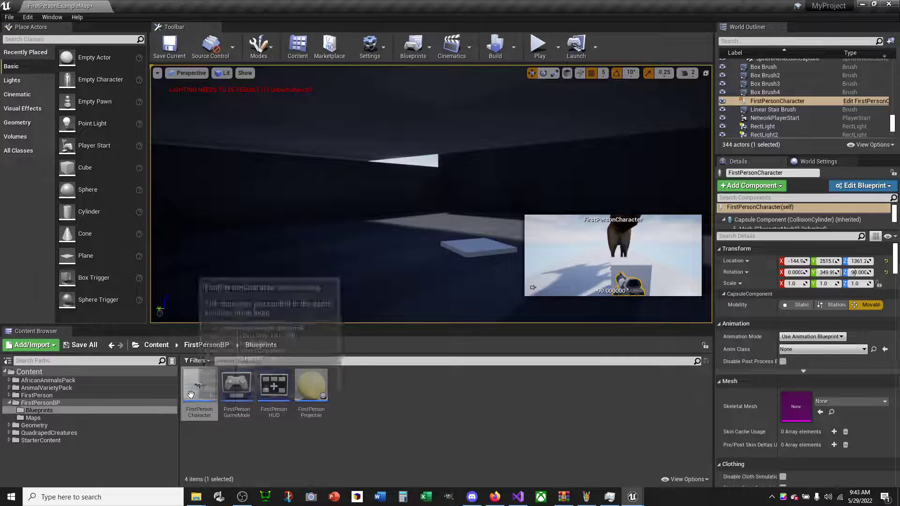
double_click(201, 396)
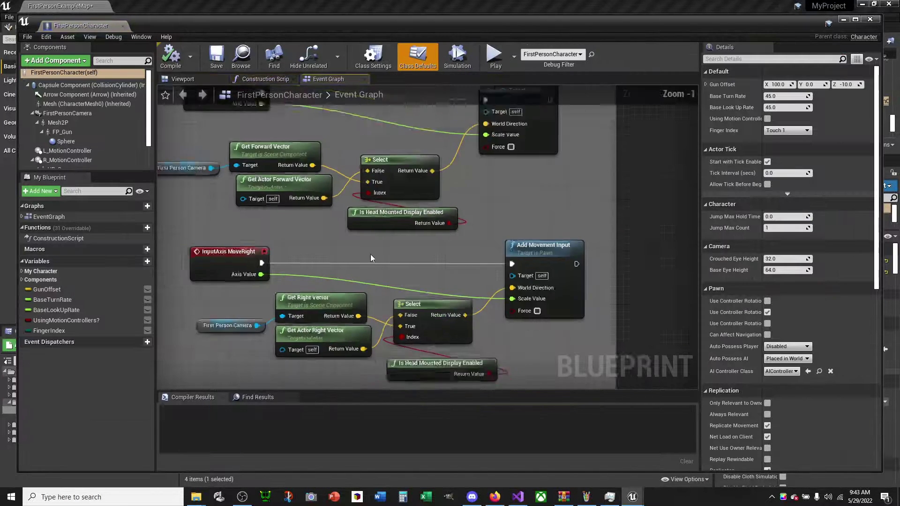
Paste the copied firing nodes into the FirstPersonCharacter Event Graph.
scroll(370, 254, down, 5)
scroll(592, 265, down, 4)
right_drag(592, 265, 406, 230)
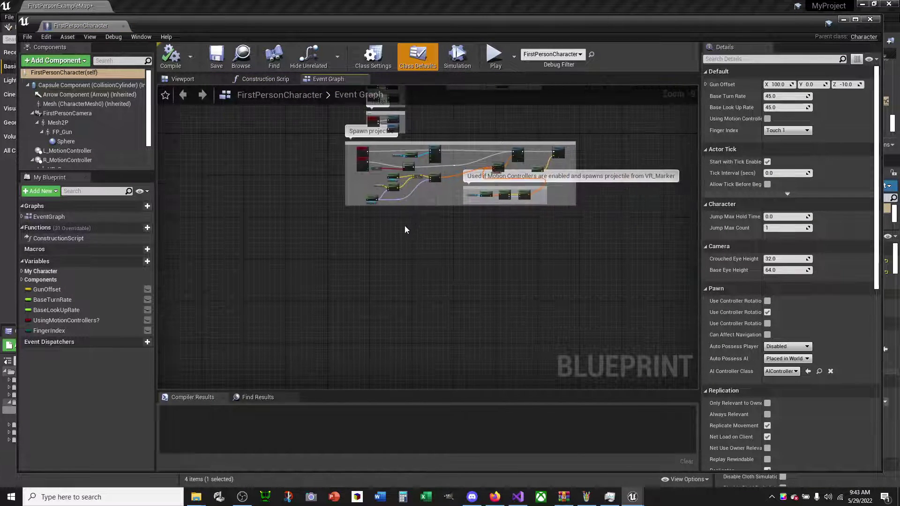
right_click(430, 254)
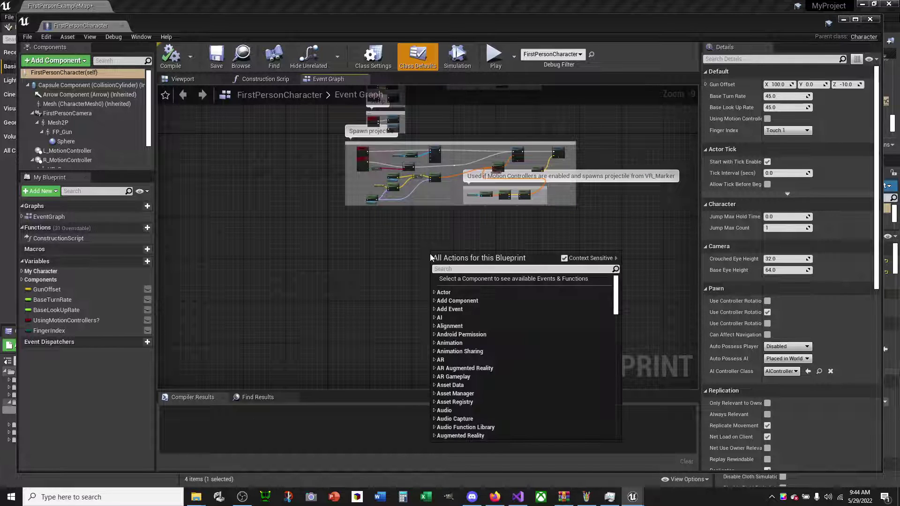
click(395, 257)
key(ctrl+v)
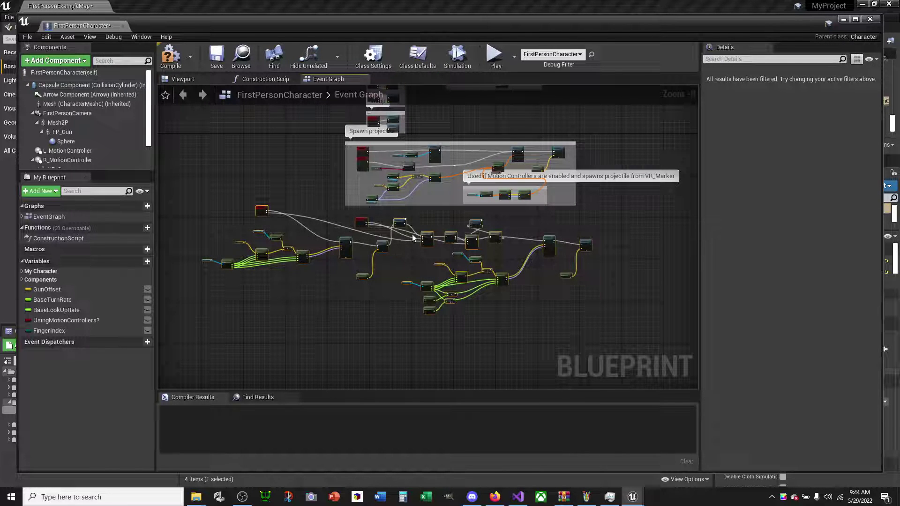
Move the pasted nodes below the Spawn projectile comment and look over them.
drag(406, 230, 421, 235)
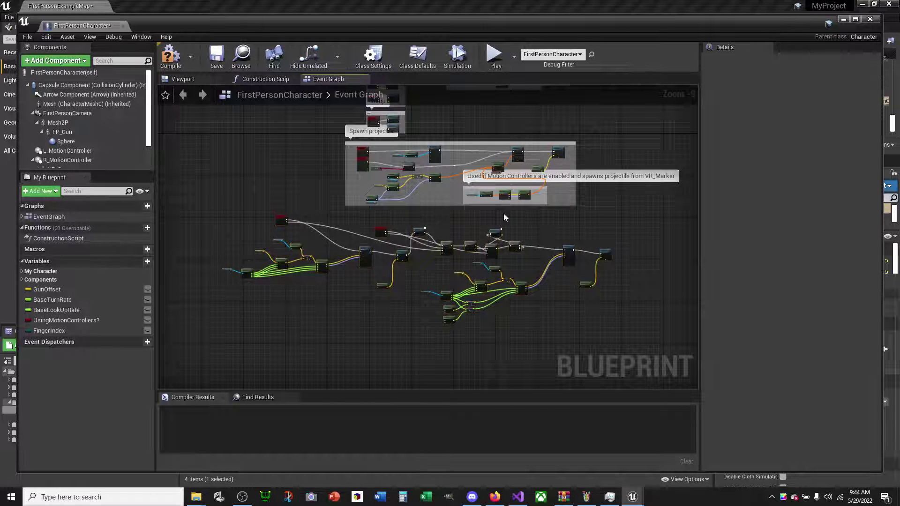
scroll(459, 248, up, 5)
right_drag(458, 246, 524, 223)
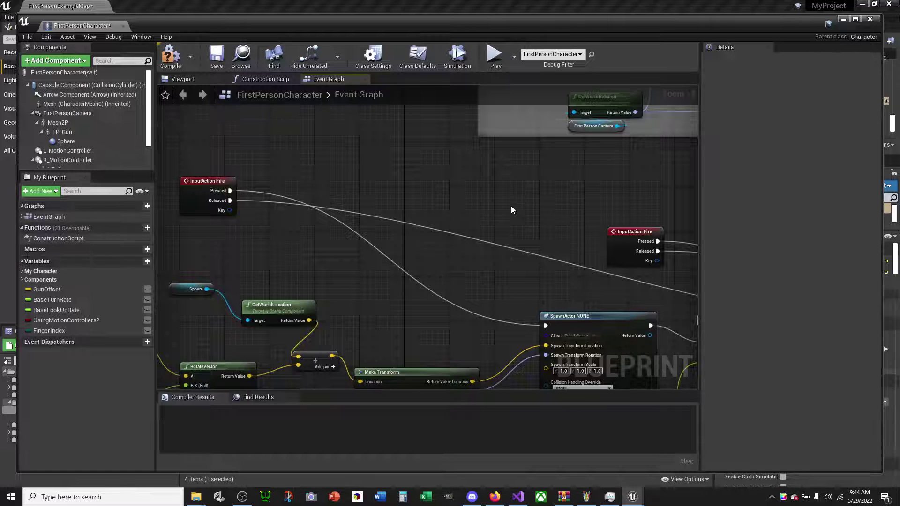
scroll(394, 228, down, 3)
right_drag(395, 229, 335, 207)
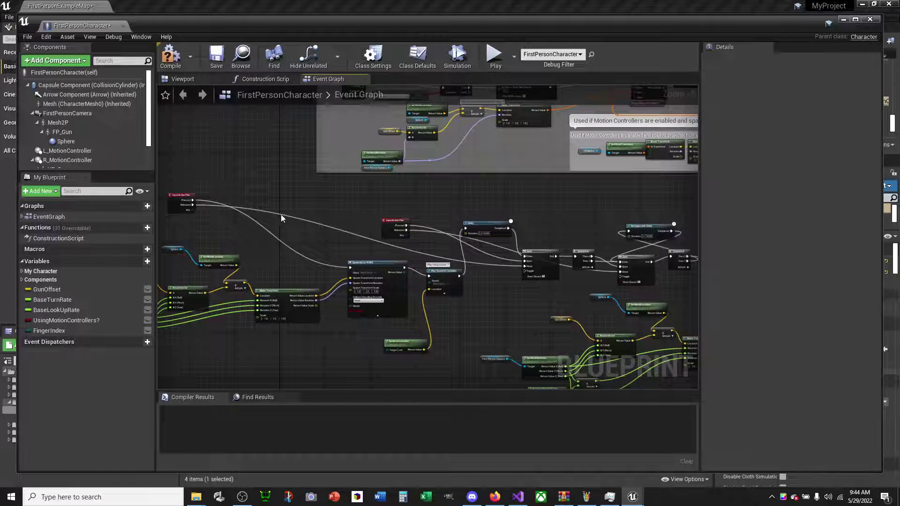
right_drag(339, 229, 324, 219)
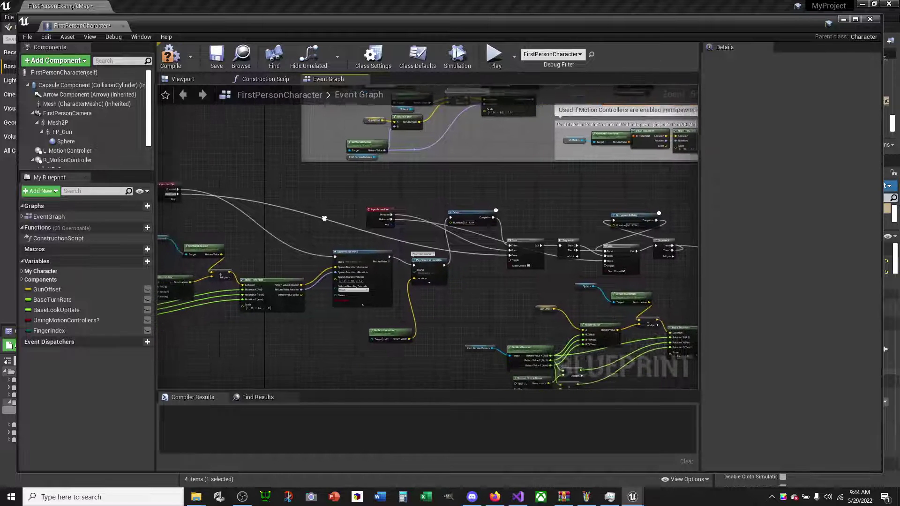
scroll(357, 308, up, 5)
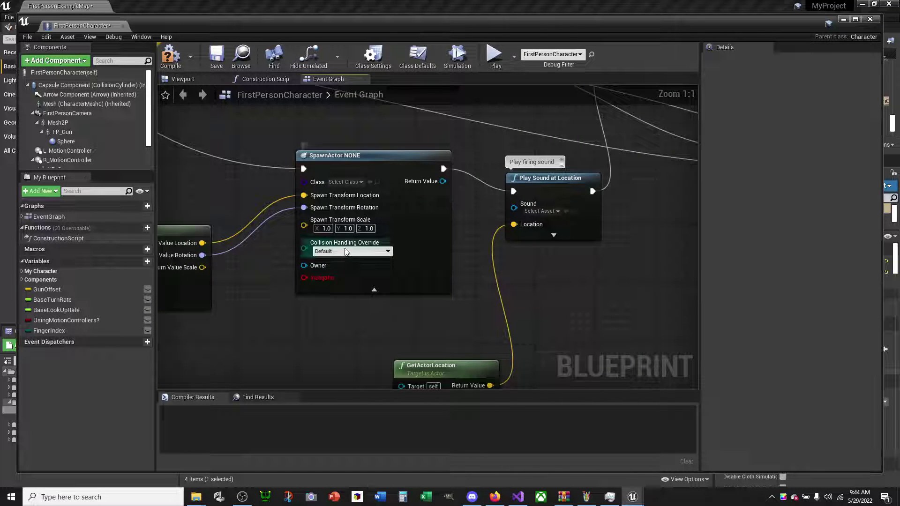
scroll(382, 226, down, 4)
Pan past the pasted Delay, Gate and Sequence nodes to the First Person Projectile spawn node.
mouse_move(535, 232)
right_down()
mouse_move(498, 257)
mouse_move(295, 265)
right_up()
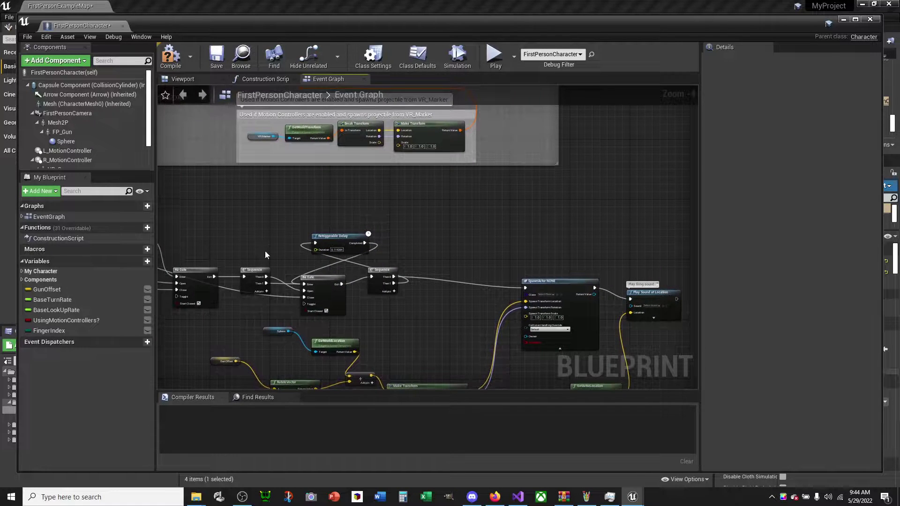
scroll(265, 251, up, 1)
scroll(329, 233, up, 1)
scroll(373, 234, up, 1)
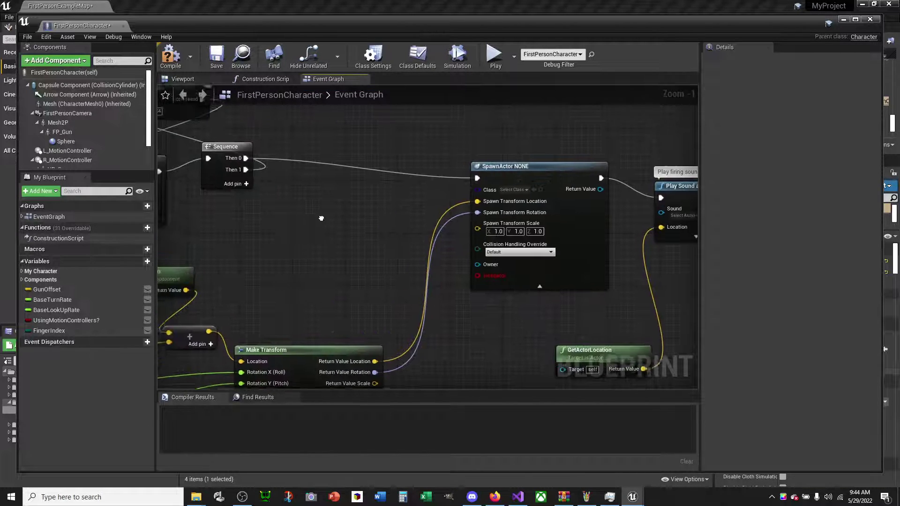
mouse_move(373, 235)
right_down()
mouse_move(396, 242)
mouse_move(216, 201)
mouse_move(297, 203)
right_up()
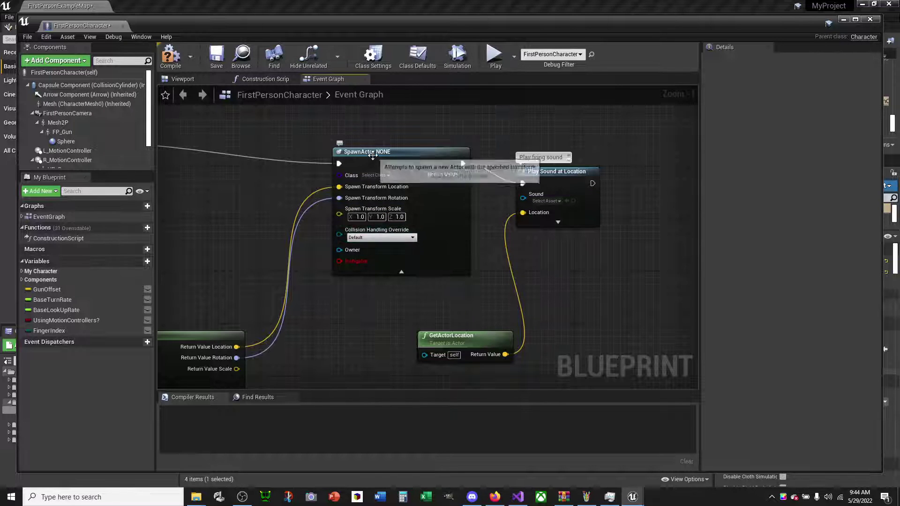
mouse_move(261, 174)
right_down()
mouse_move(373, 267)
mouse_move(399, 372)
right_up()
scroll(399, 372, down, 2)
right_drag(310, 348, 463, 376)
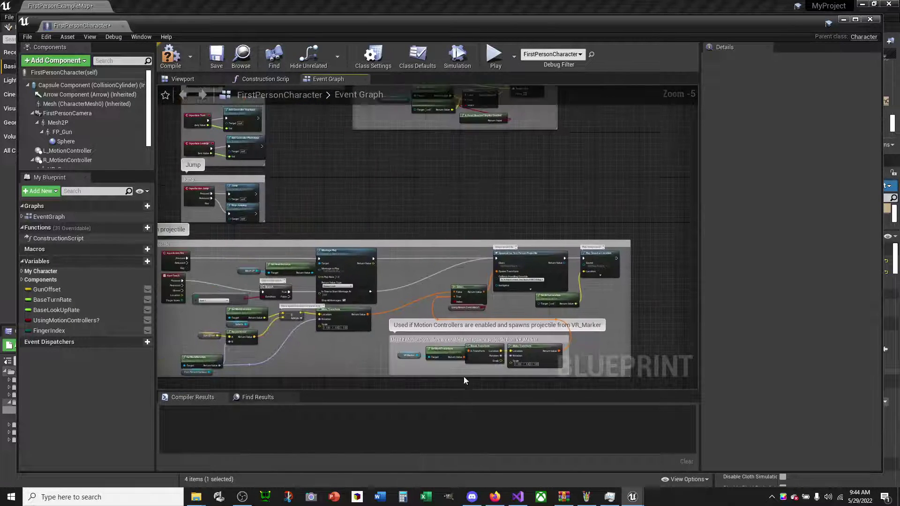
scroll(482, 317, up, 2)
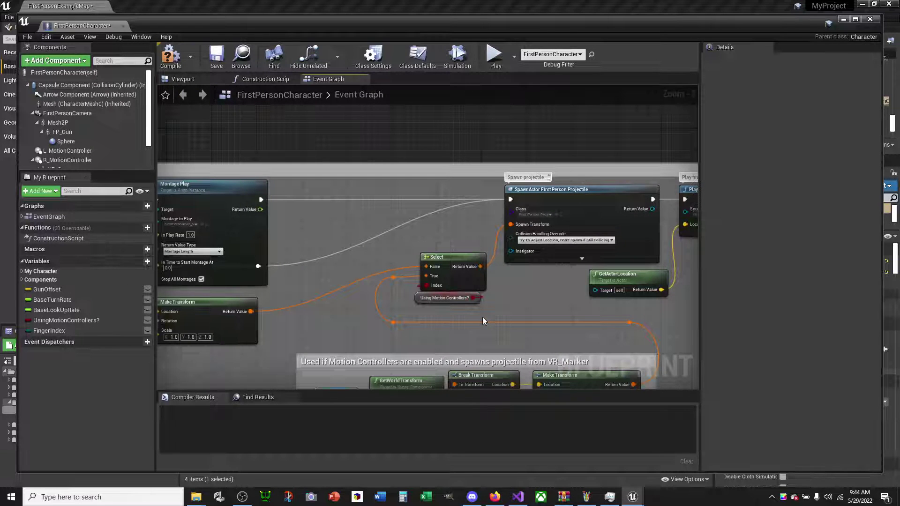
Copy the First Person Projectile spawn node and paste it above SpawnActor NONE.
click(565, 194)
right_click(566, 193)
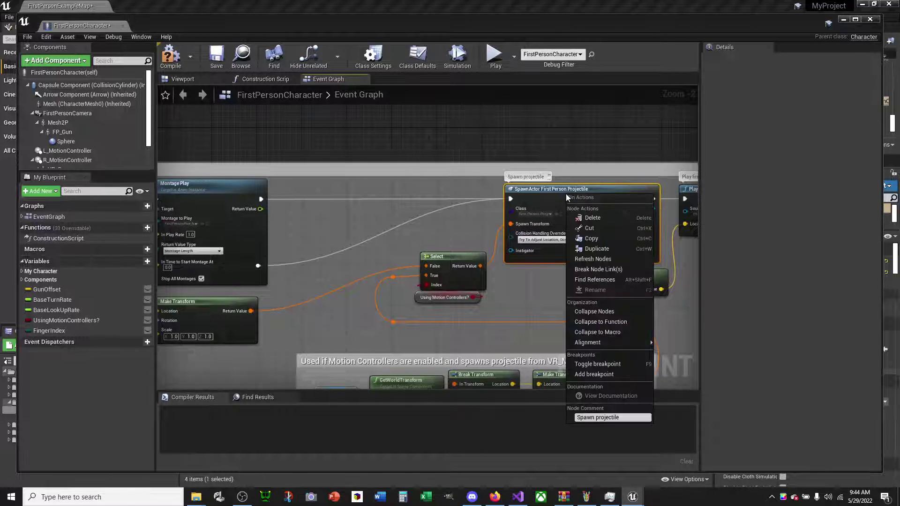
click(592, 238)
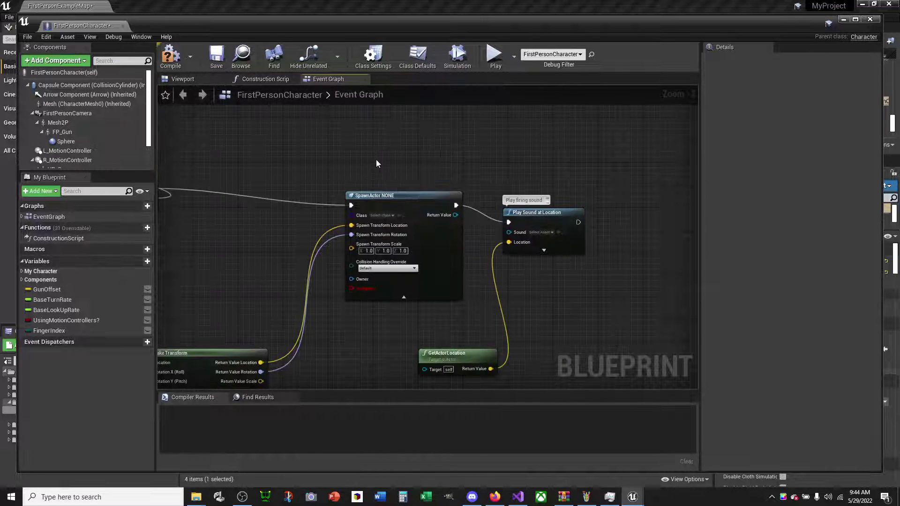
right_click(377, 159)
click(356, 138)
right_click(356, 142)
click(339, 146)
key(ctrl+v)
drag(377, 148, 408, 115)
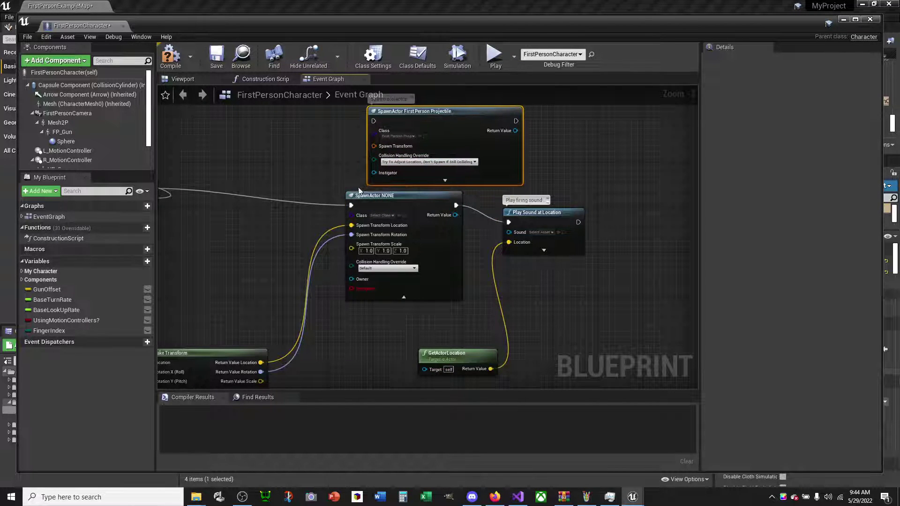
Wire Sequence Then 0 into the First Person Projectile spawn node.
right_drag(205, 202, 368, 243)
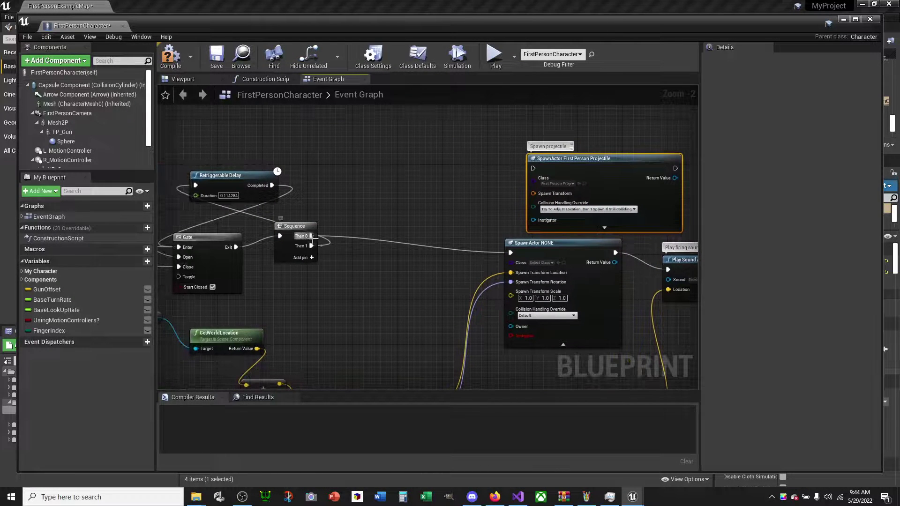
drag(311, 236, 535, 171)
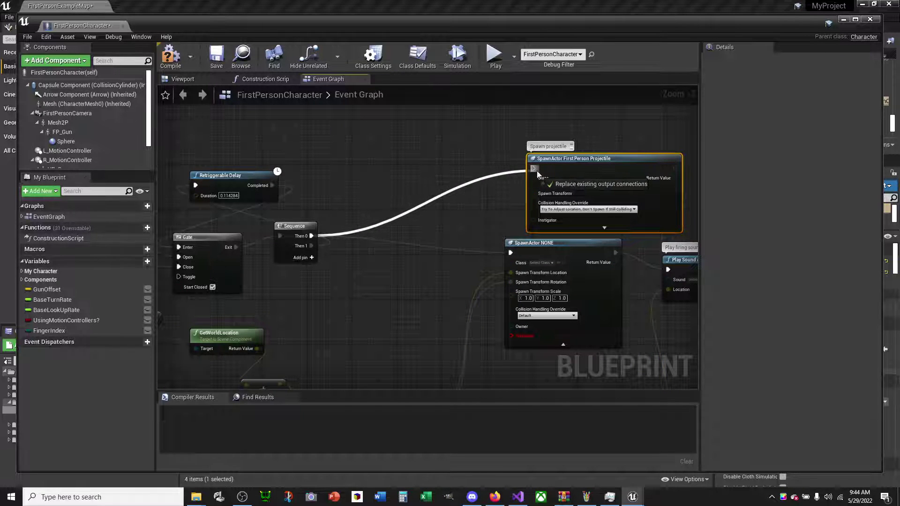
right_drag(583, 214, 356, 195)
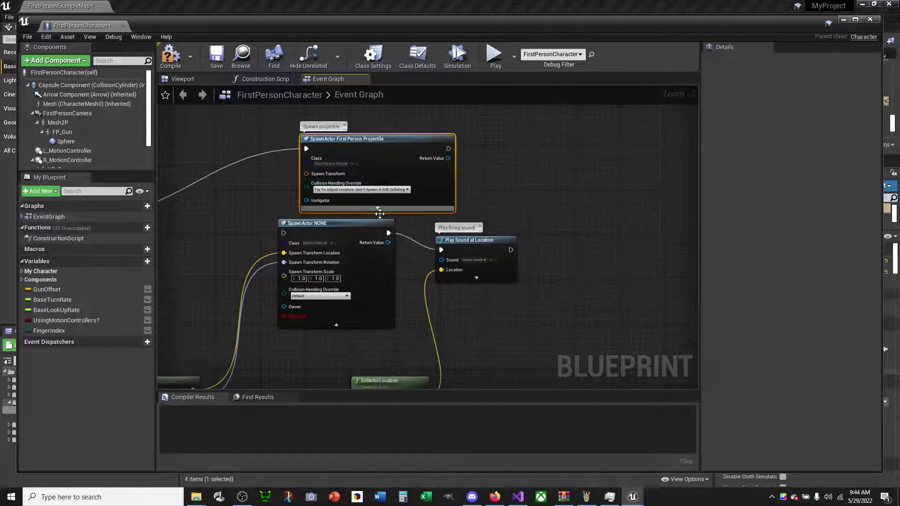
click(387, 233)
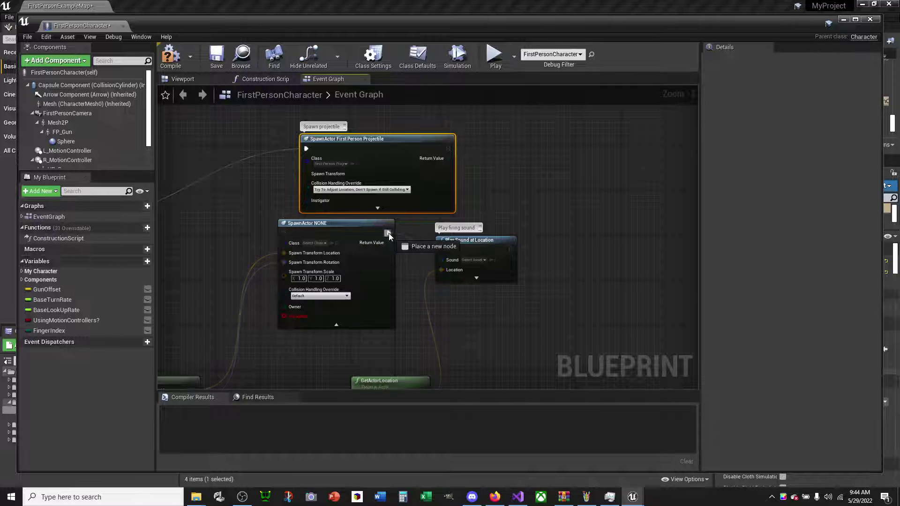
Chain Play Sound at Location after the projectile spawn node.
drag(448, 149, 443, 249)
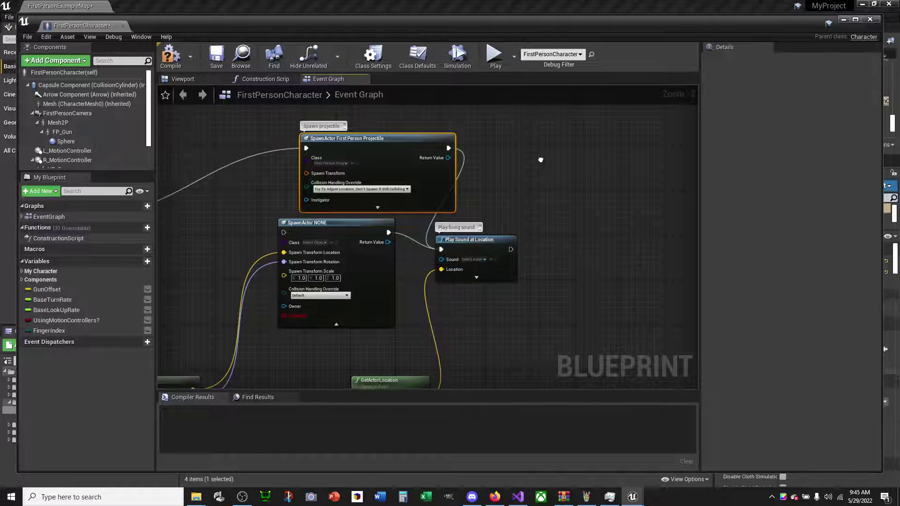
scroll(500, 288, down, 2)
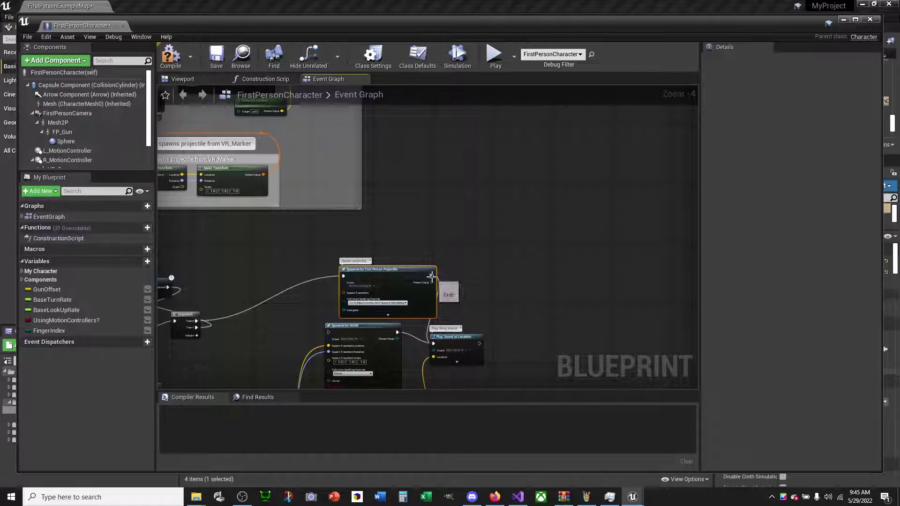
drag(430, 277, 298, 208)
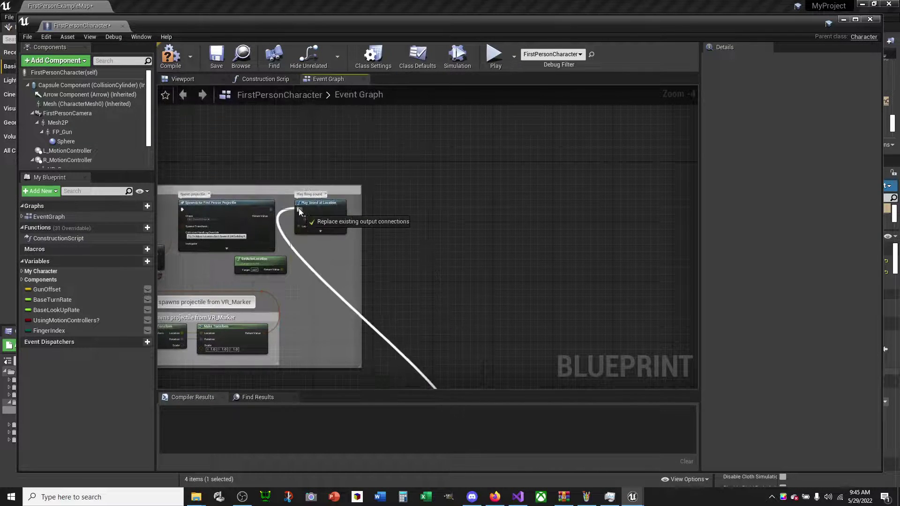
mouse_move(404, 316)
right_down()
mouse_move(368, 235)
mouse_move(388, 152)
right_up()
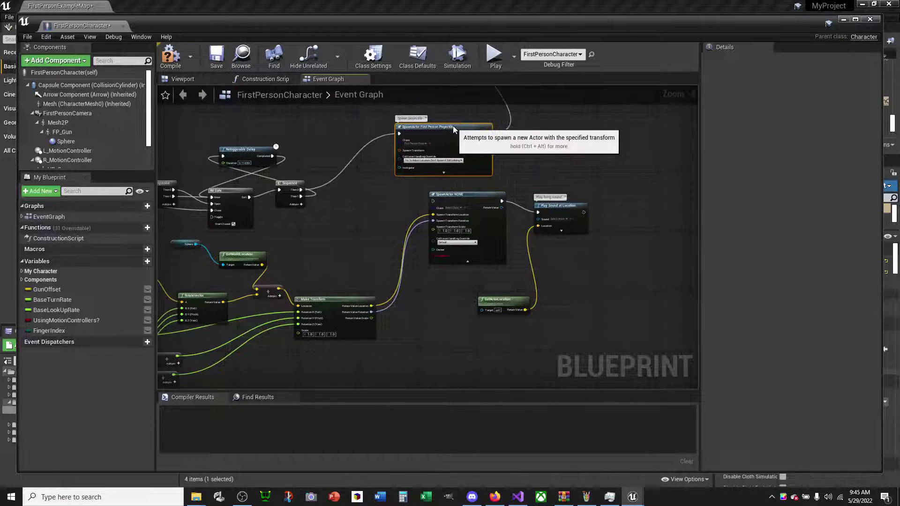
right_drag(353, 235, 568, 229)
mouse_move(382, 325)
right_down()
mouse_move(398, 226)
mouse_move(579, 279)
right_up()
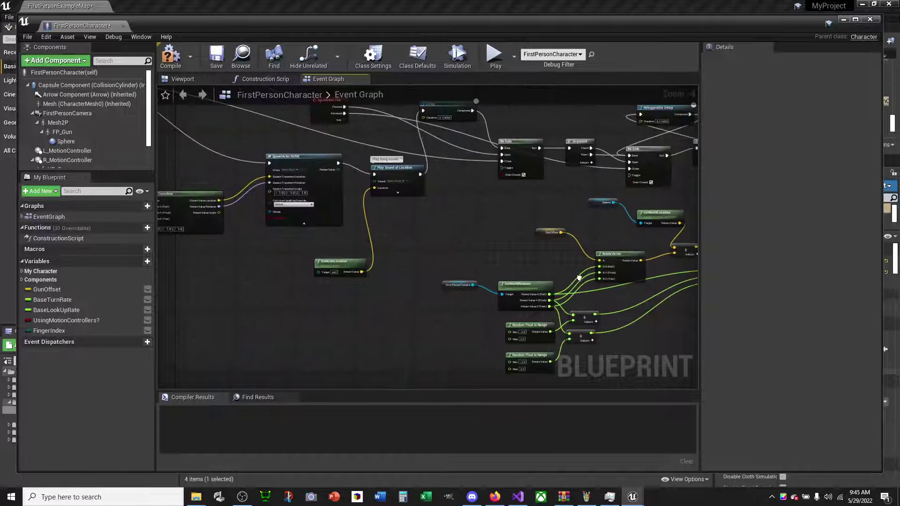
right_drag(447, 211, 243, 286)
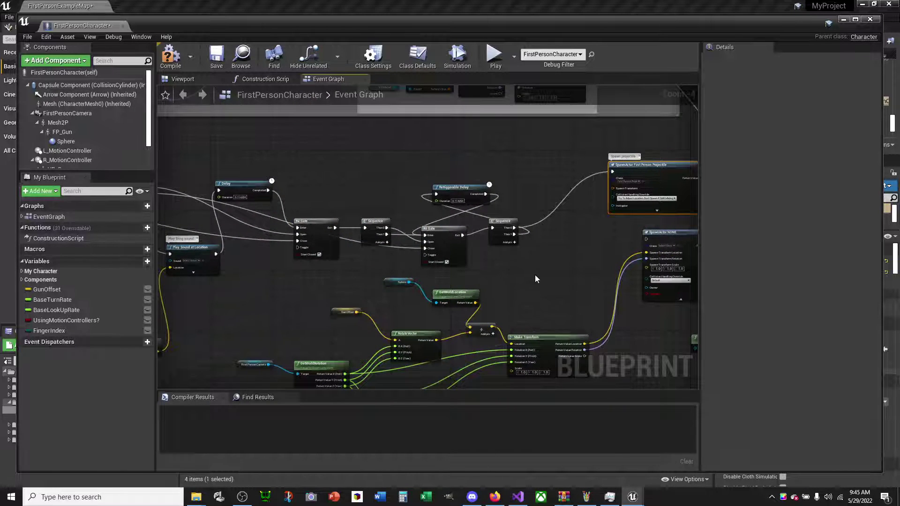
right_drag(535, 278, 391, 213)
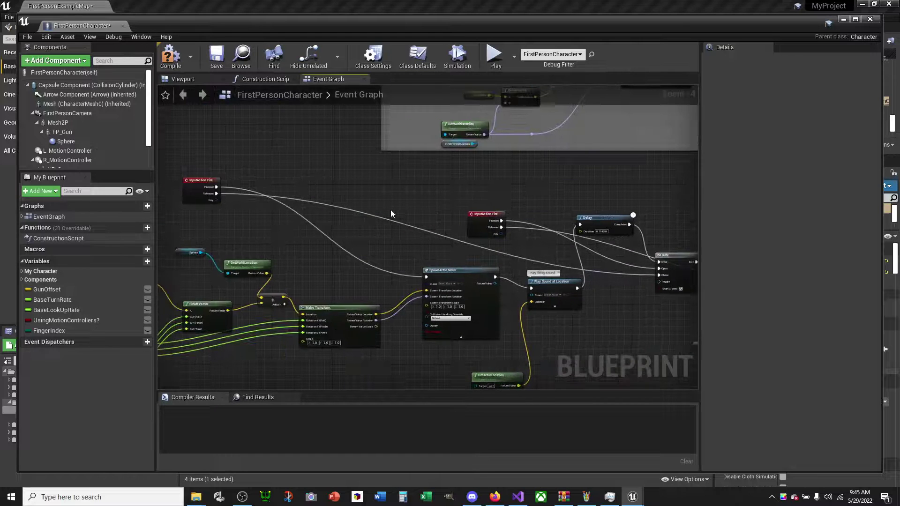
mouse_move(391, 213)
right_down()
mouse_move(318, 207)
mouse_move(317, 177)
right_up()
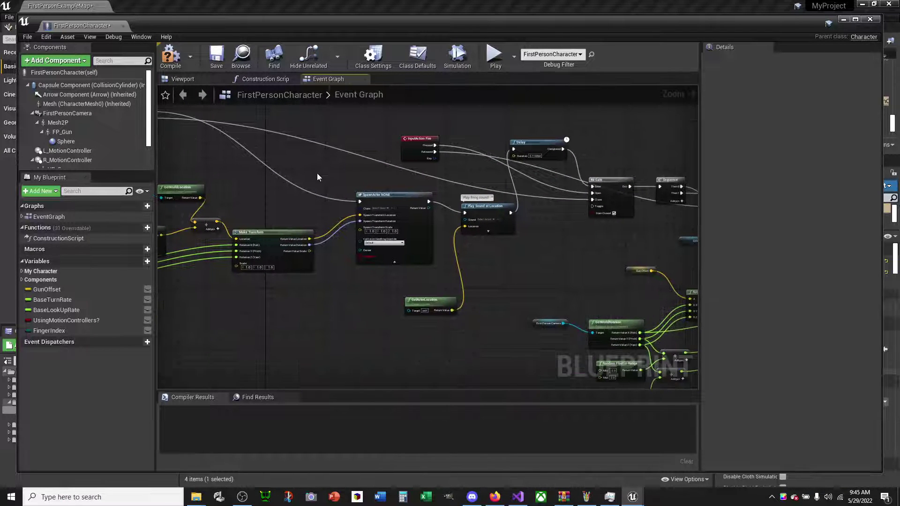
Paste another spawn node copy below, triggered by InputAction Fire and linked to the firing sound.
scroll(380, 180, up, 2)
scroll(385, 180, up, 1)
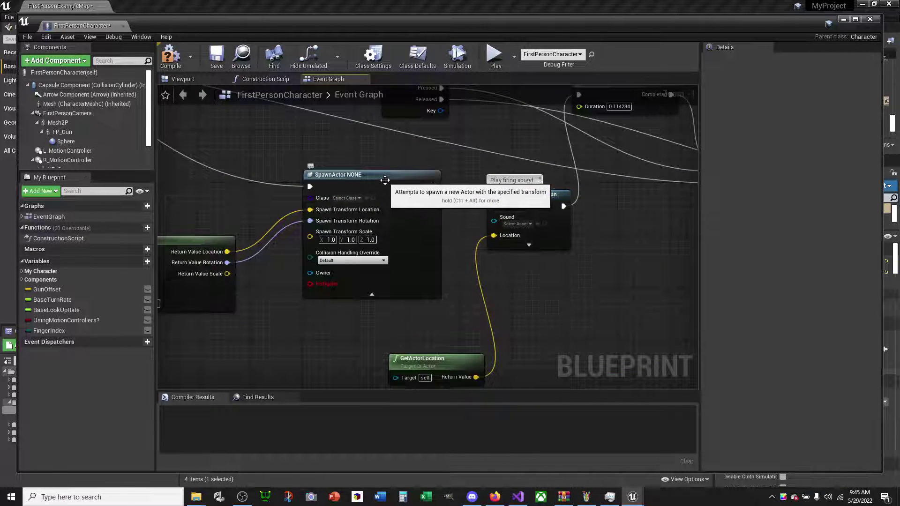
scroll(487, 165, down, 4)
mouse_move(547, 179)
right_down()
mouse_move(433, 216)
mouse_move(367, 219)
mouse_move(383, 196)
right_up()
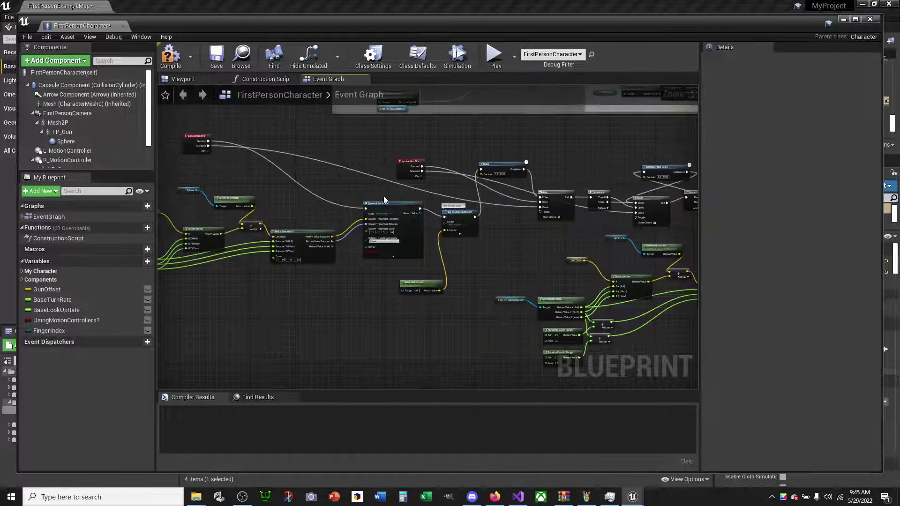
key(ctrl+v)
drag(318, 352, 364, 300)
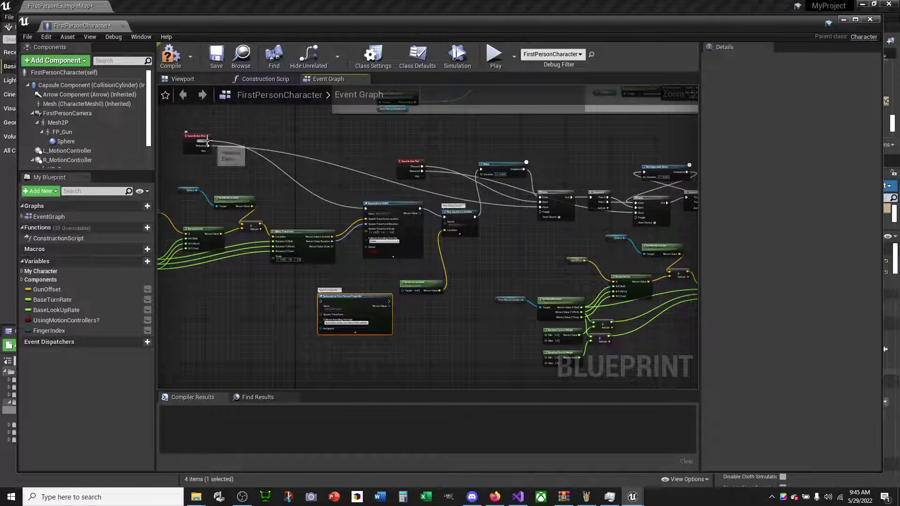
drag(208, 141, 321, 303)
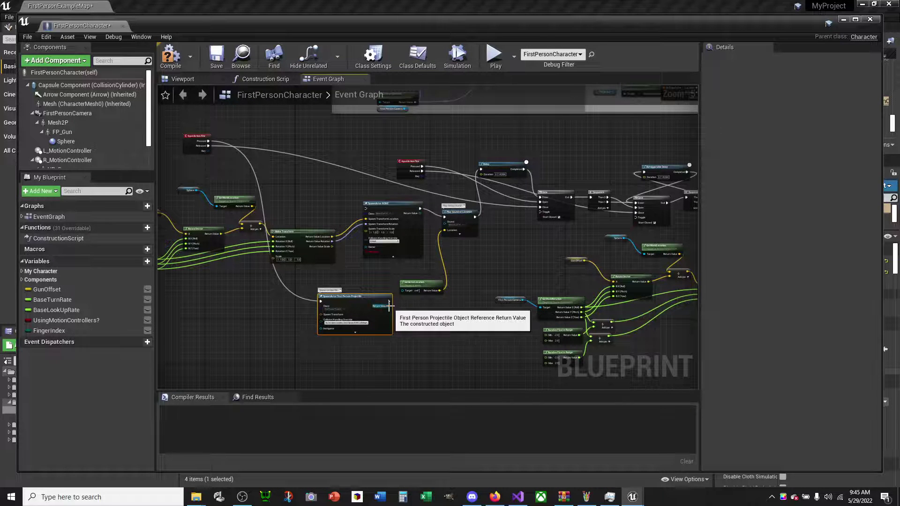
drag(389, 305, 443, 217)
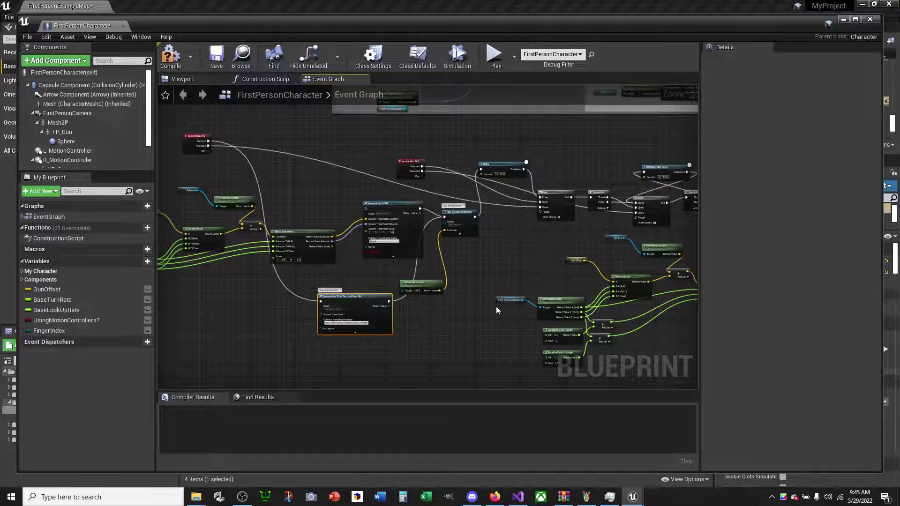
right_drag(495, 310, 383, 247)
right_drag(381, 204, 371, 217)
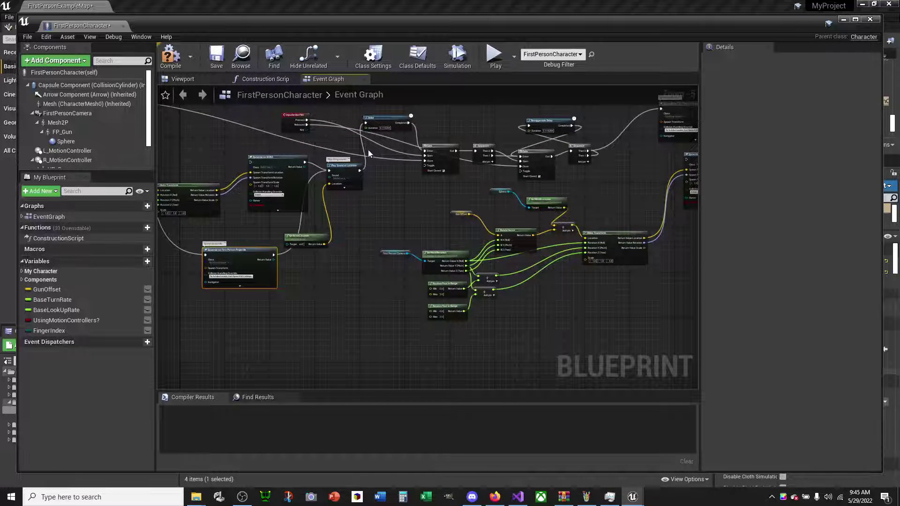
mouse_move(368, 153)
right_down()
mouse_move(439, 291)
mouse_move(339, 322)
right_up()
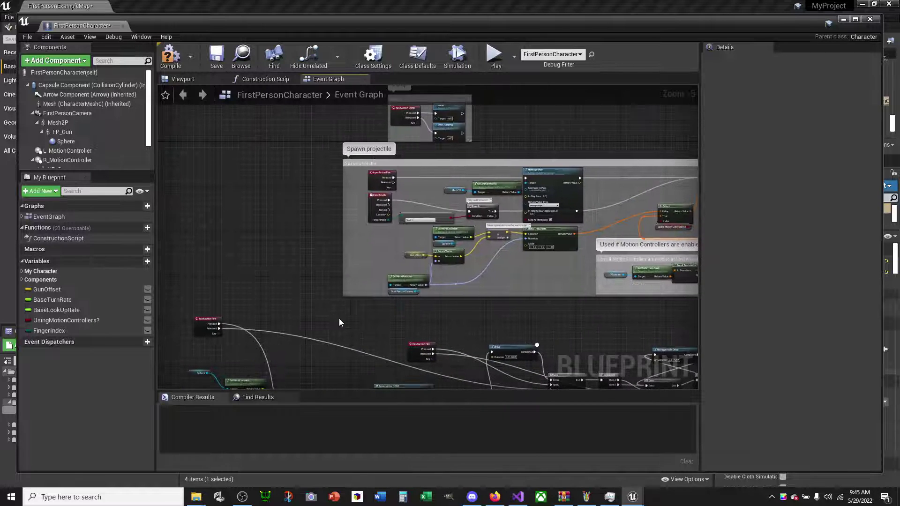
click(373, 172)
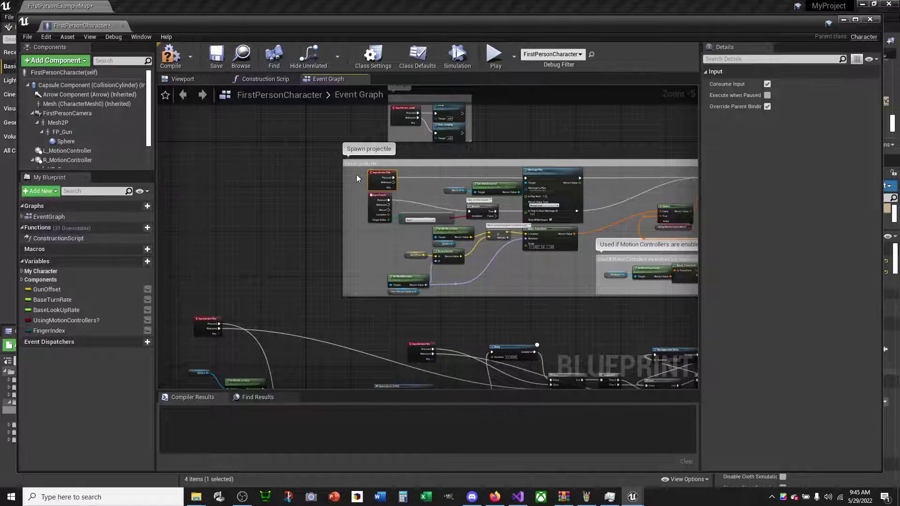
drag(356, 172, 395, 230)
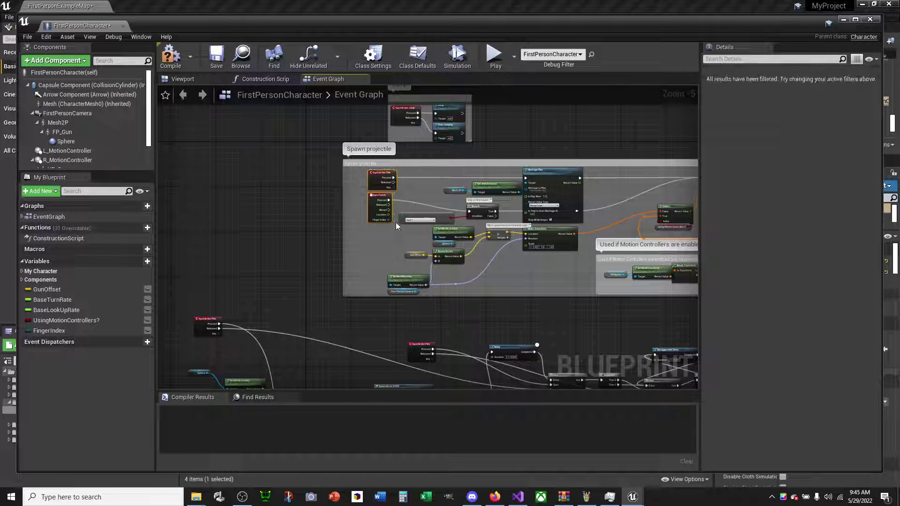
key(Delete)
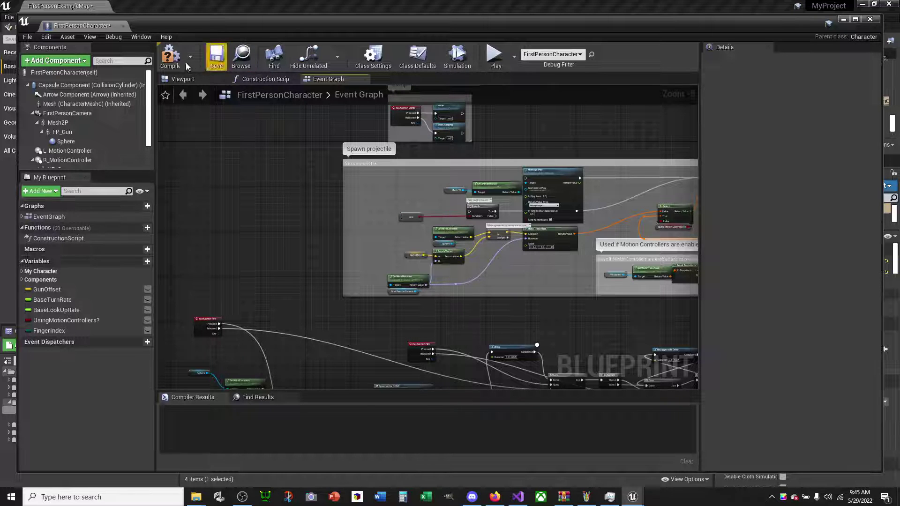
click(176, 60)
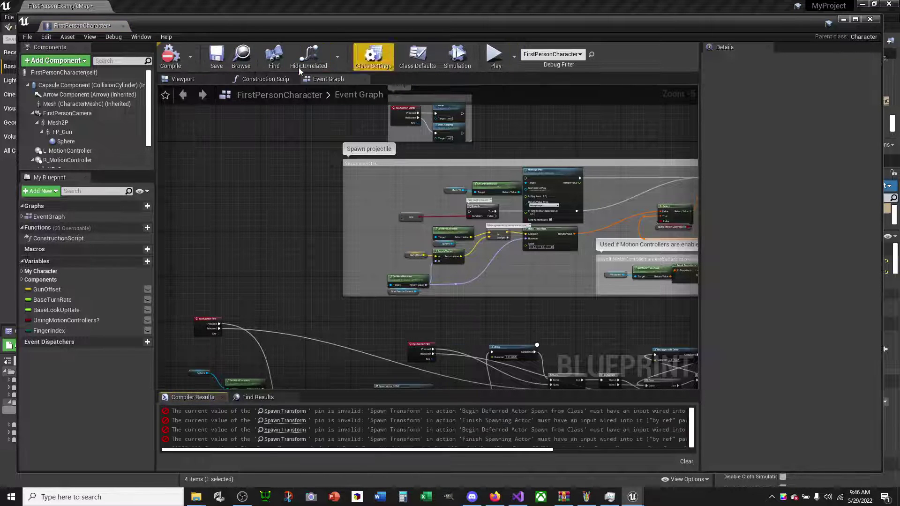
scroll(293, 198, down, 2)
scroll(257, 121, down, 1)
scroll(310, 142, down, 1)
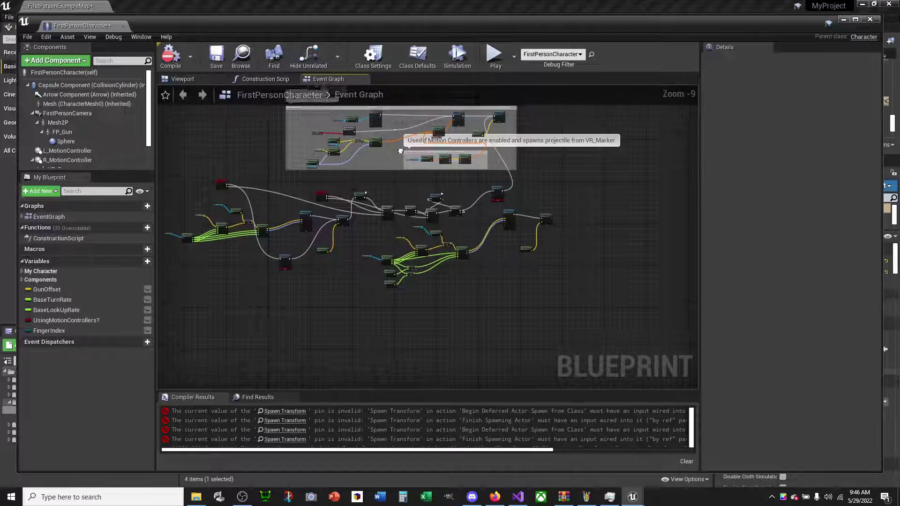
scroll(400, 151, up, 2)
scroll(394, 253, up, 2)
scroll(486, 255, up, 1)
scroll(486, 256, up, 1)
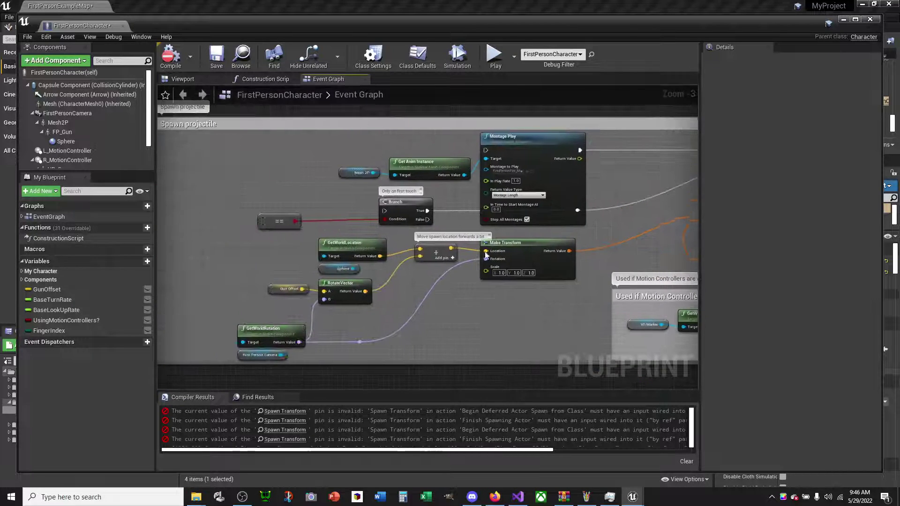
scroll(524, 156, down, 2)
scroll(525, 156, down, 2)
right_drag(525, 157, 457, 257)
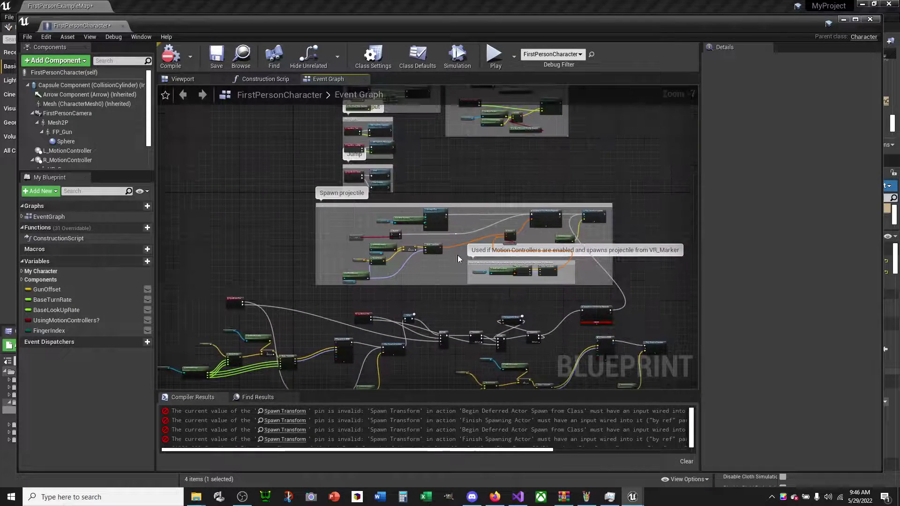
right_drag(440, 226, 435, 173)
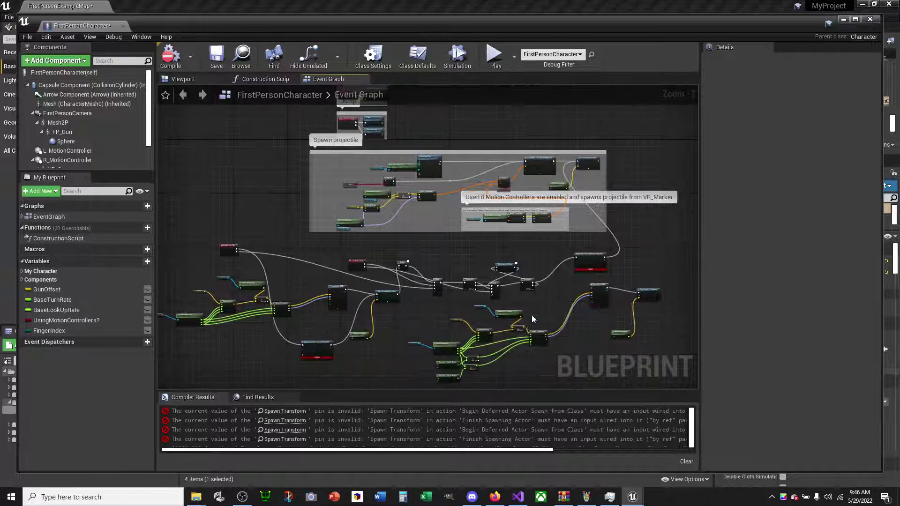
scroll(585, 266, up, 5)
mouse_move(590, 265)
right_down()
mouse_move(546, 252)
mouse_move(532, 232)
right_up()
scroll(546, 251, up, 2)
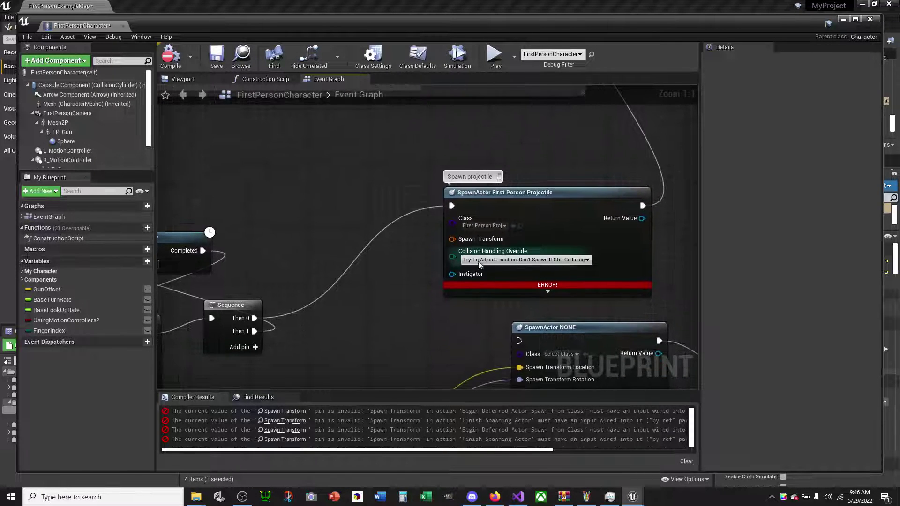
right_drag(410, 288, 626, 227)
scroll(563, 239, down, 2)
scroll(563, 240, down, 2)
scroll(563, 240, down, 1)
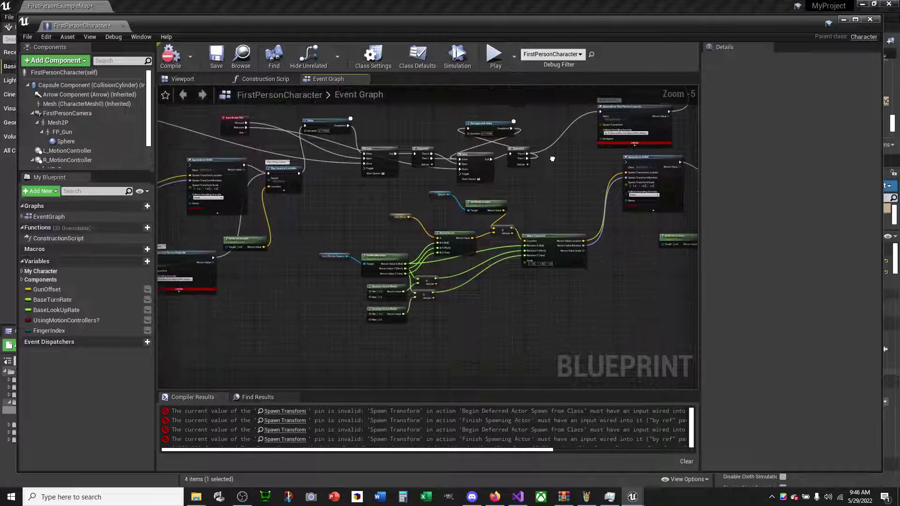
mouse_move(552, 170)
right_down()
mouse_move(506, 236)
mouse_move(619, 239)
right_up()
right_drag(513, 230, 561, 151)
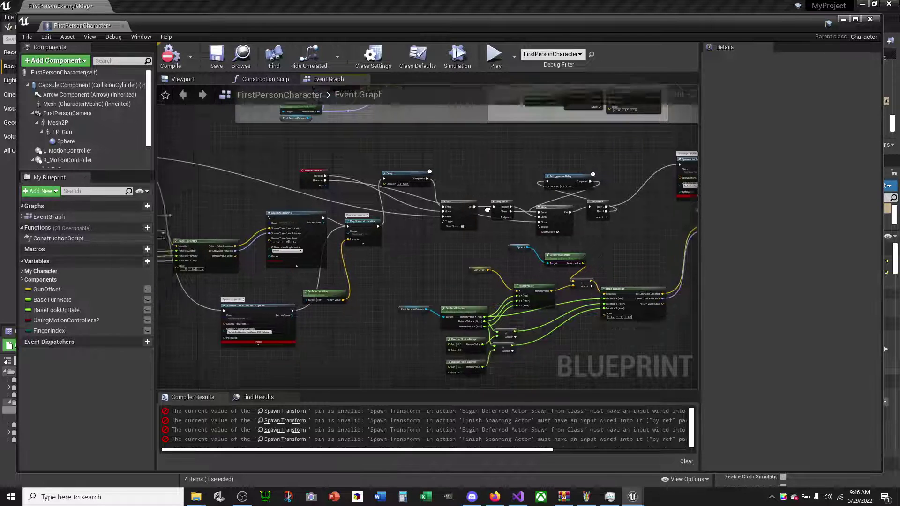
scroll(216, 171, up, 1)
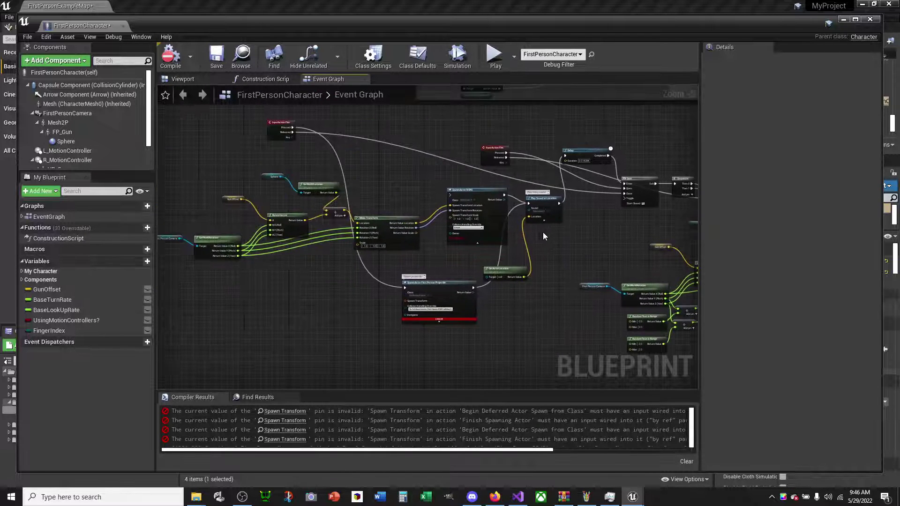
scroll(216, 171, up, 1)
scroll(420, 222, up, 1)
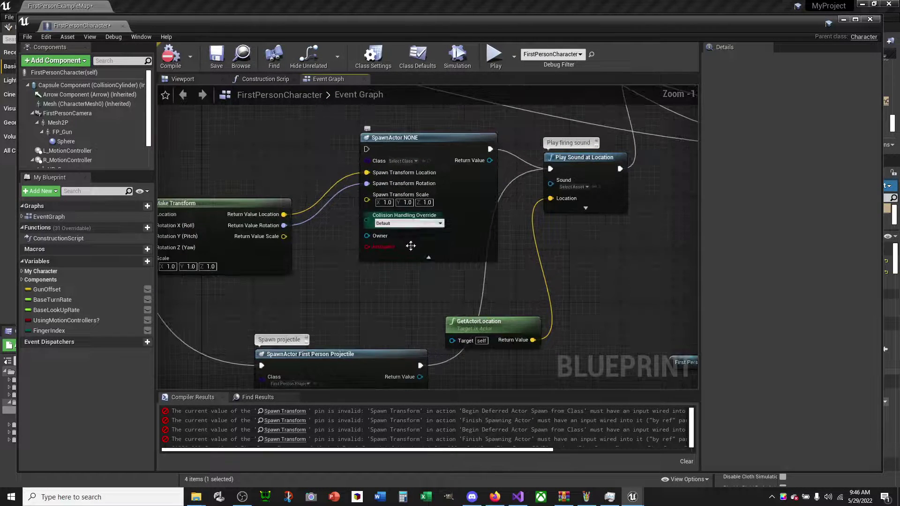
right_drag(409, 245, 412, 171)
scroll(447, 189, up, 1)
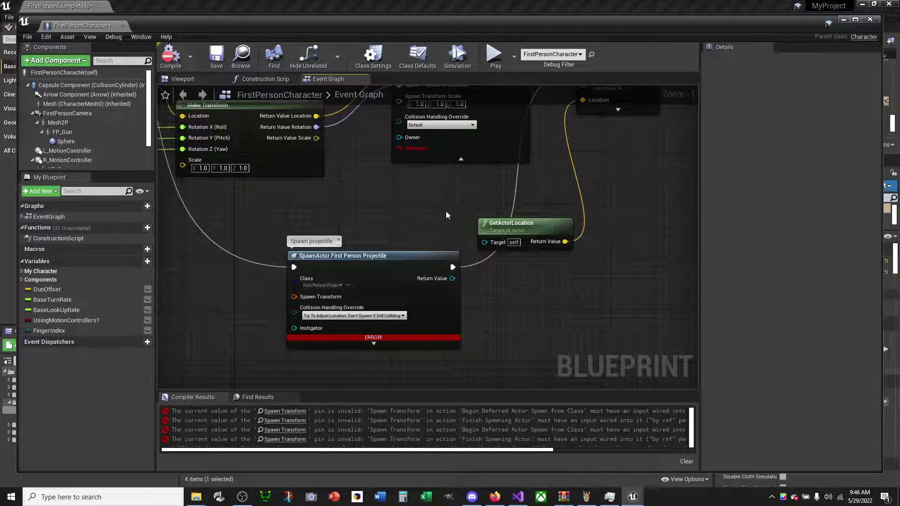
Set the classless SpawnActor node's class to FirstPersonProjectile by searching 'fir'.
right_drag(445, 211, 435, 365)
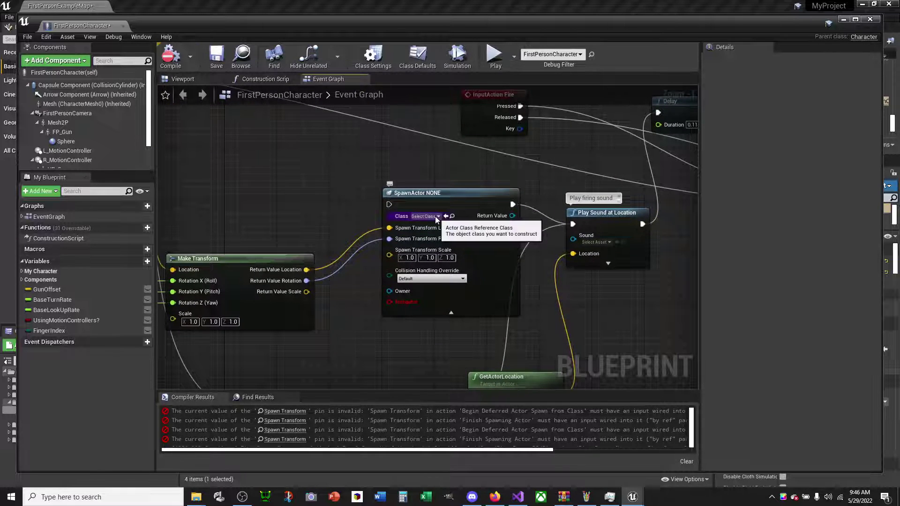
click(436, 216)
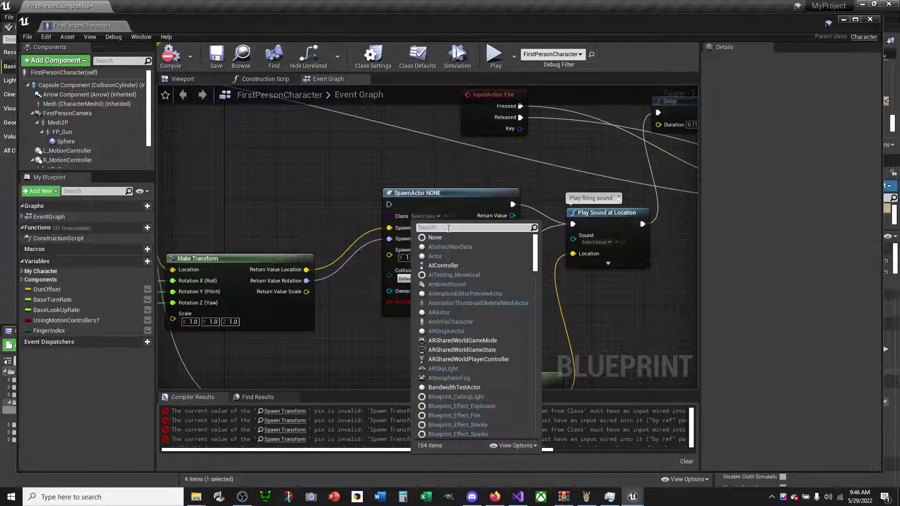
text(fir)
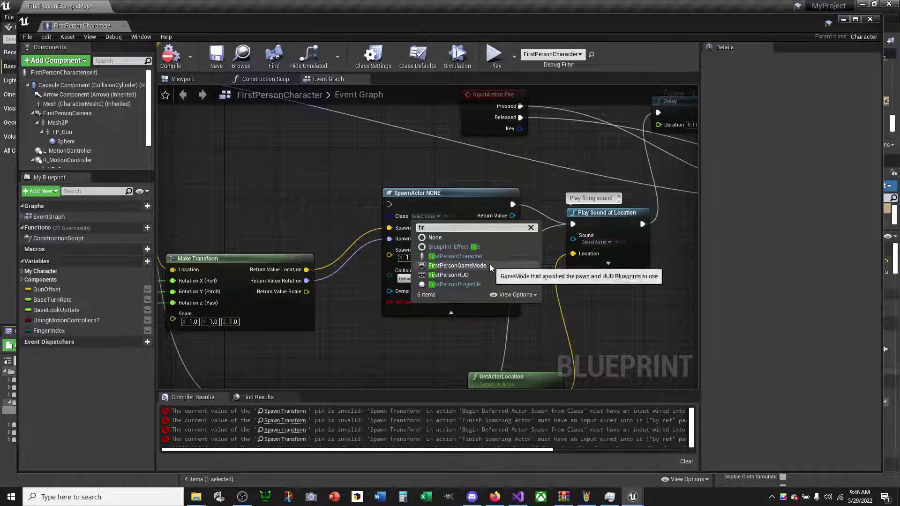
click(474, 284)
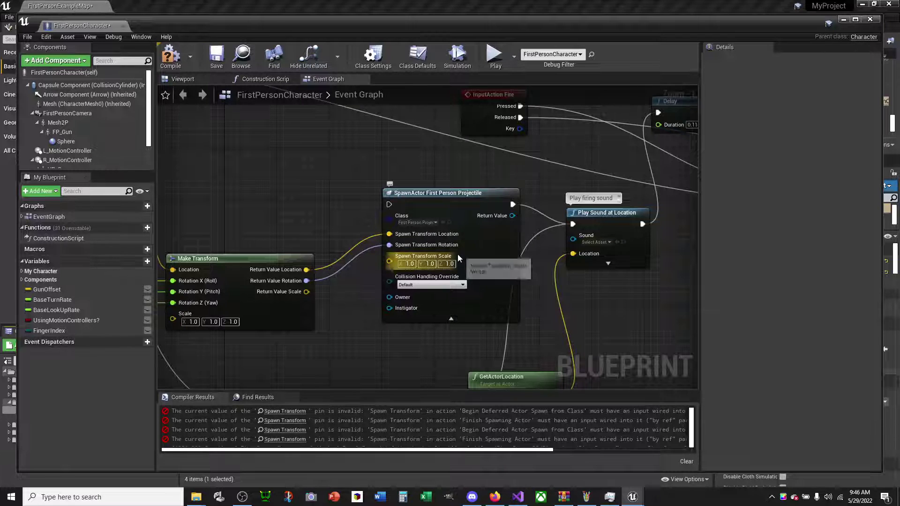
right_drag(187, 204, 437, 286)
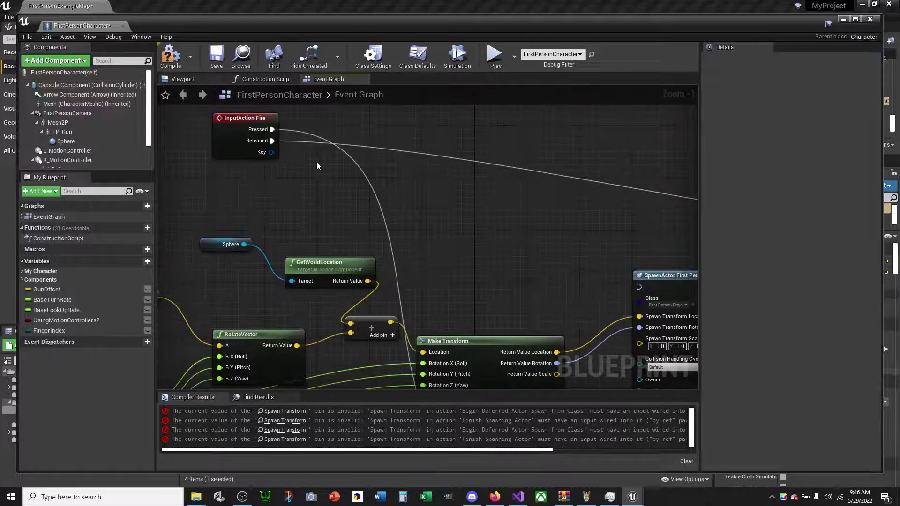
Wire the Fire press into the spawn node and shift the errored spawn node left.
mouse_move(540, 267)
right_down()
mouse_move(351, 273)
mouse_move(476, 260)
right_up()
scroll(475, 259, down, 3)
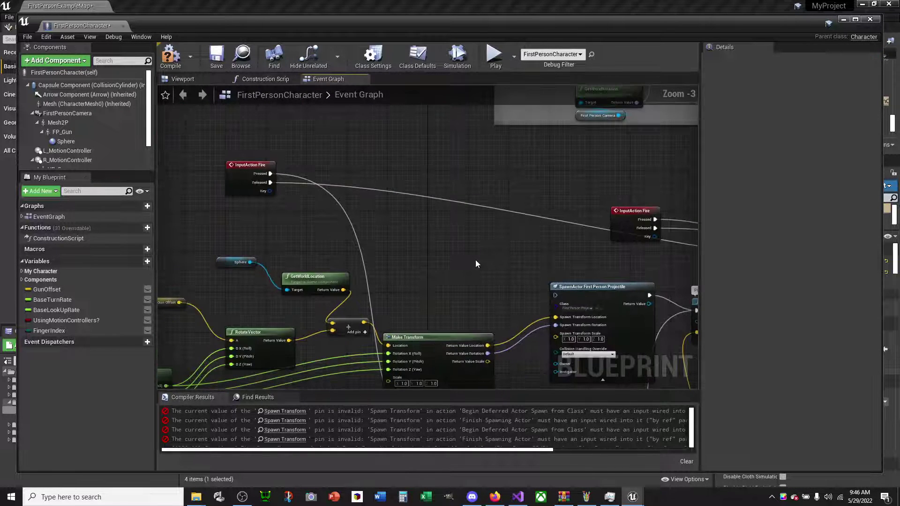
drag(270, 173, 555, 294)
right_drag(398, 227, 401, 224)
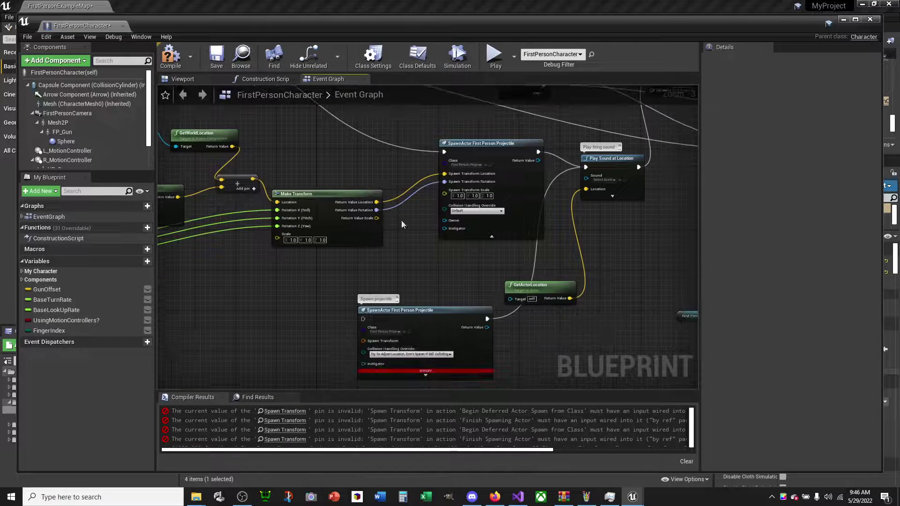
mouse_move(486, 319)
mouse_down()
mouse_move(578, 145)
mouse_move(586, 167)
mouse_up()
drag(452, 312, 340, 312)
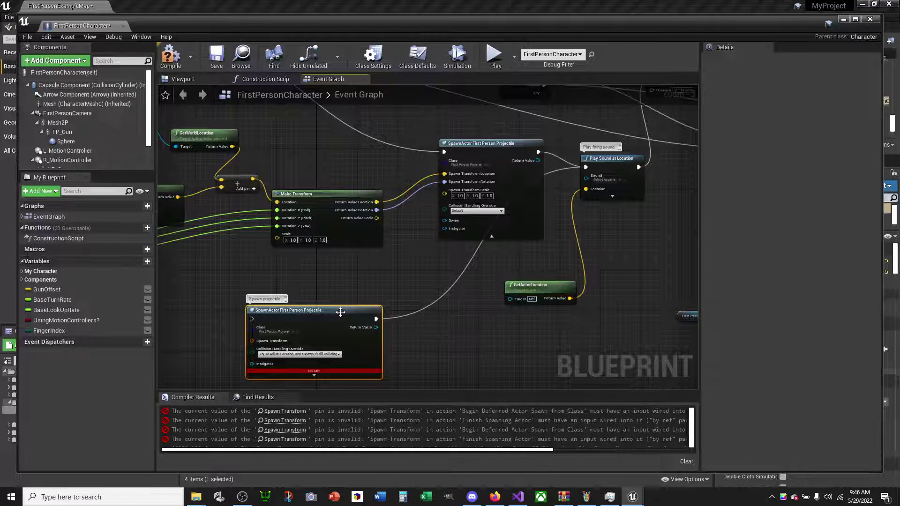
Delete the errored spawn node and route Sequence Then 0 through the spawn node into Play Sound at Location.
right_drag(466, 283, 180, 364)
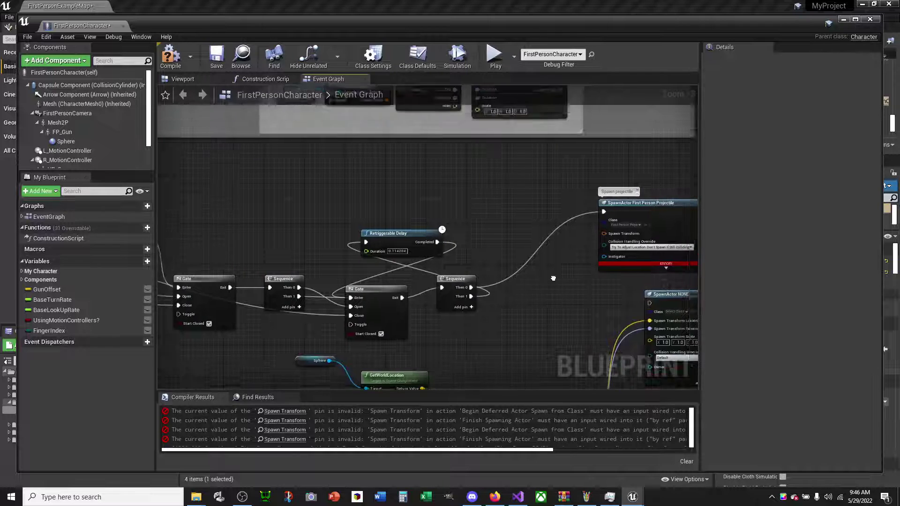
right_drag(638, 195, 502, 232)
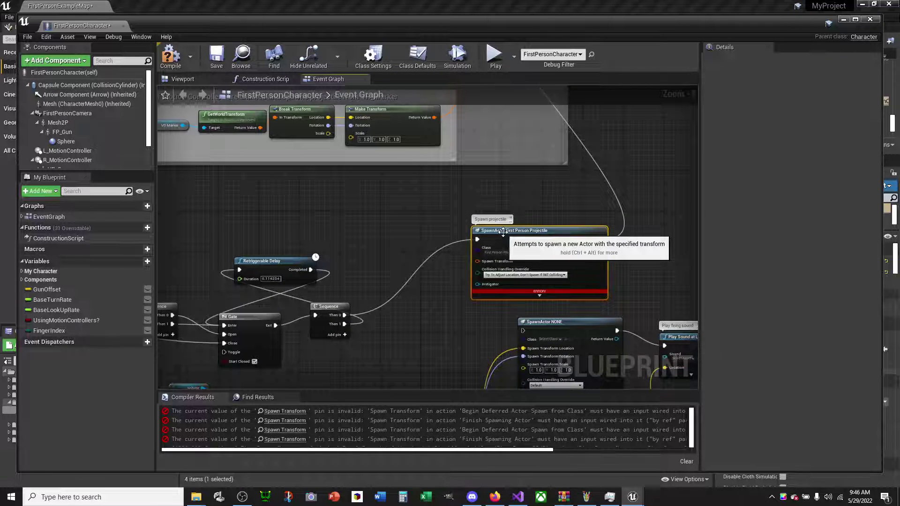
key(Delete)
right_drag(444, 271, 416, 236)
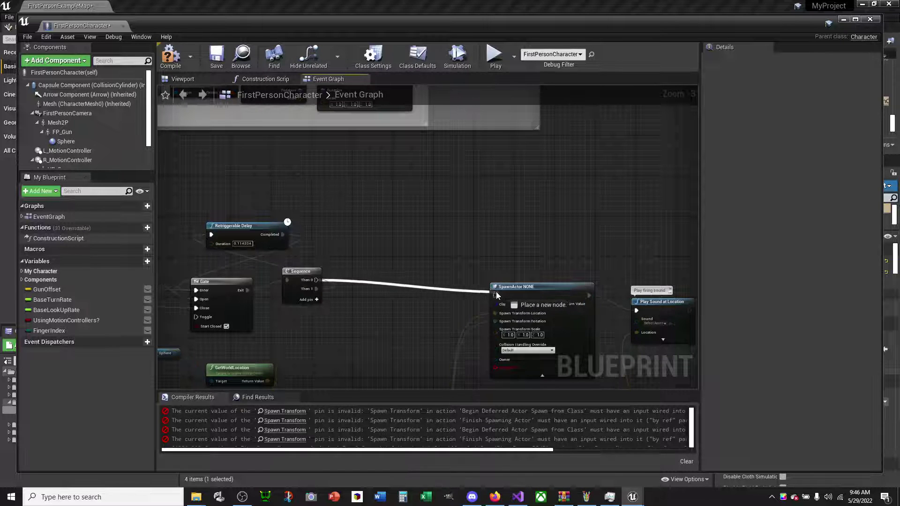
drag(496, 291, 491, 296)
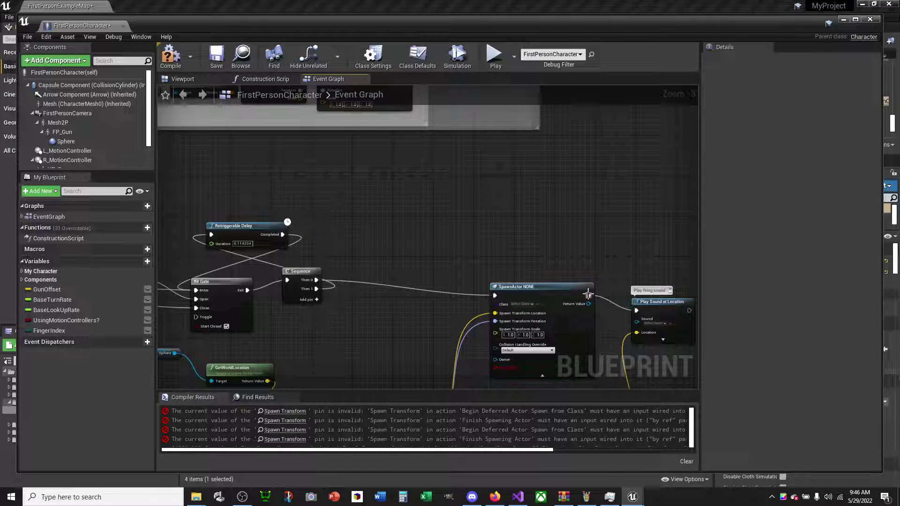
drag(588, 302, 459, 185)
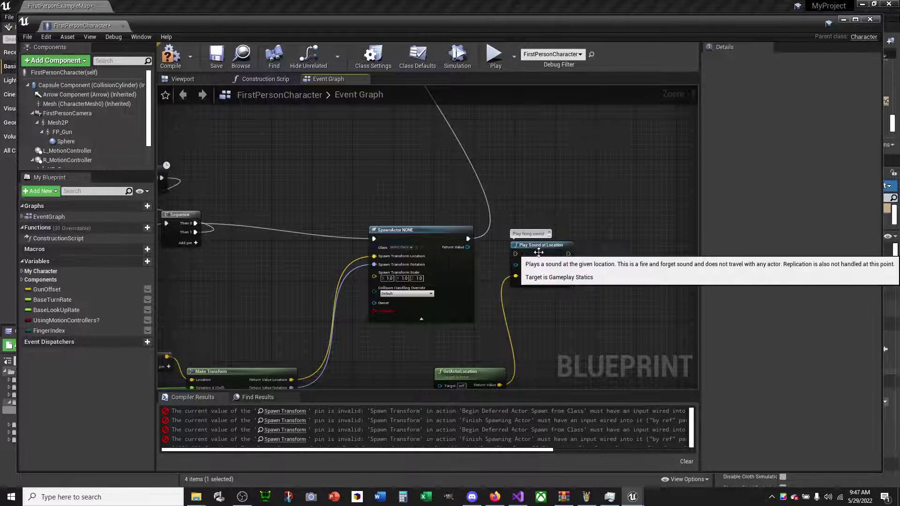
right_drag(534, 238, 655, 147)
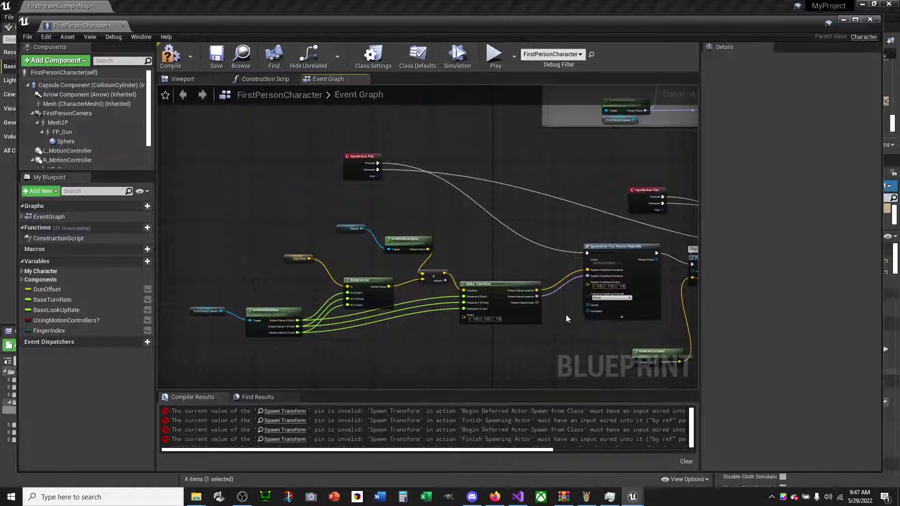
Compile and try Play, cancel the compile-error prompt, close the Message Log, and recompile.
click(171, 57)
scroll(501, 173, down, 3)
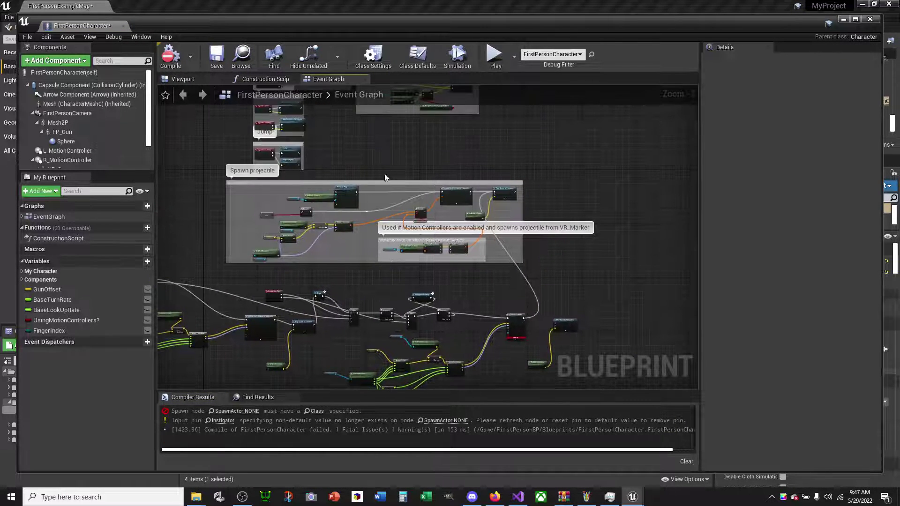
click(497, 62)
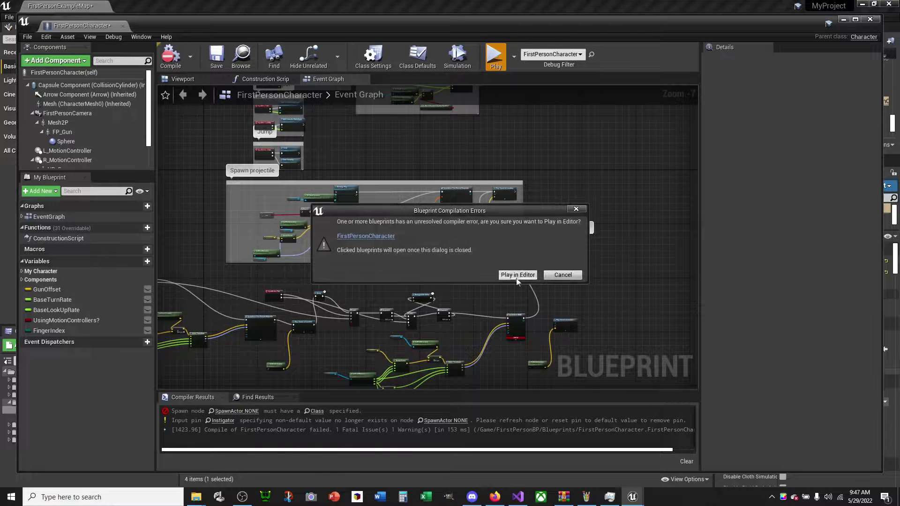
click(563, 275)
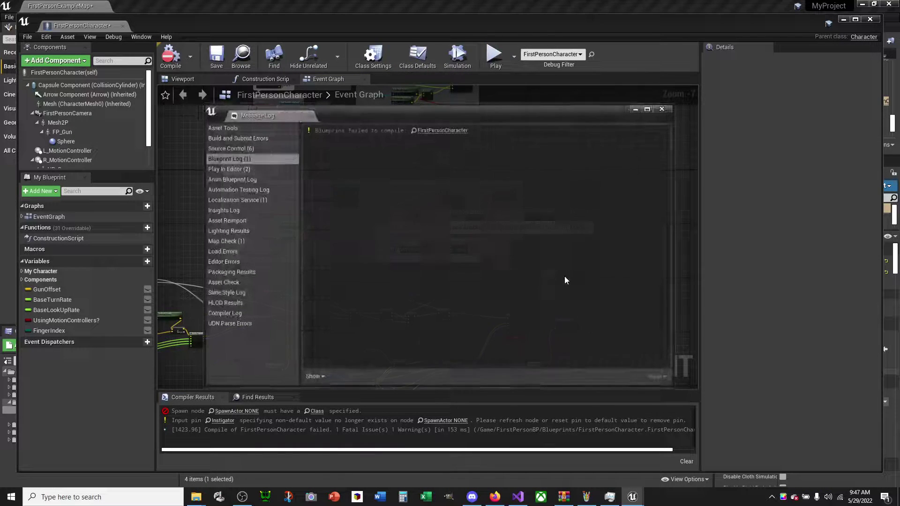
click(662, 109)
click(176, 59)
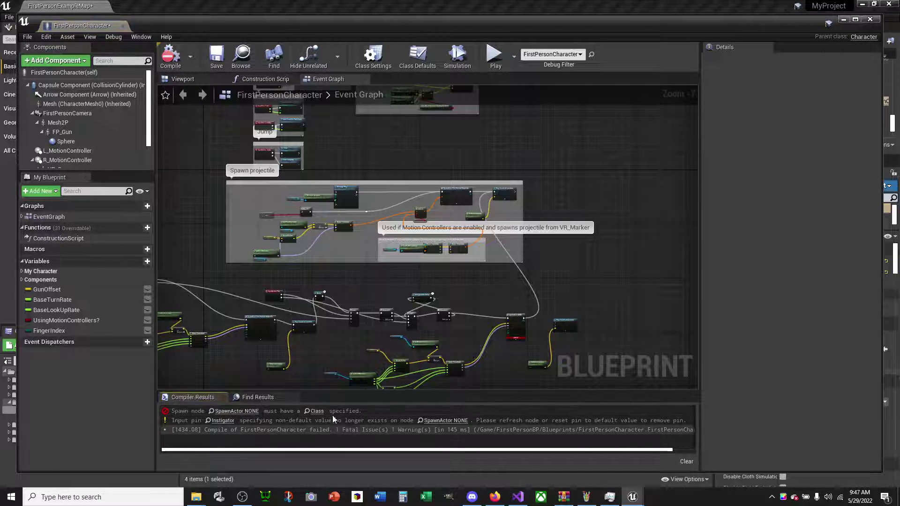
right_drag(336, 367, 482, 248)
scroll(483, 262, up, 1)
Zoom in on the projectile spawn node and check its class choices.
scroll(469, 272, up, 1)
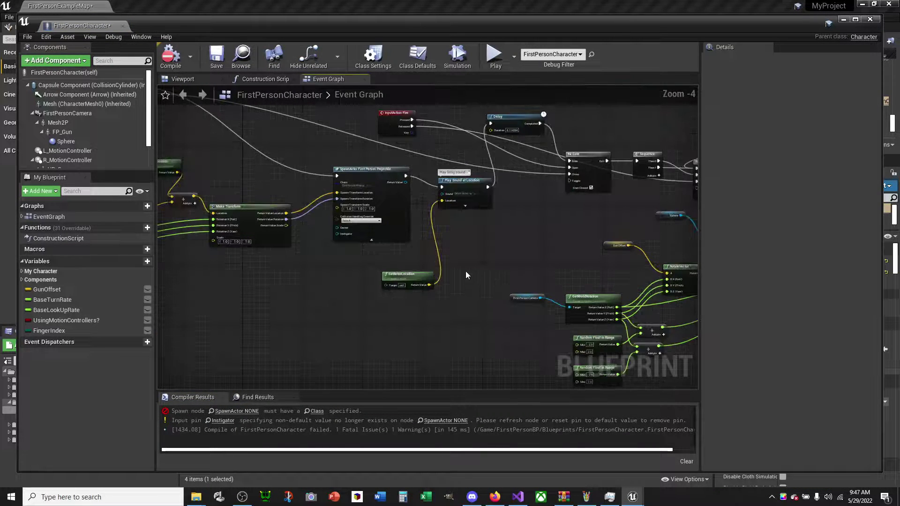
scroll(450, 299, up, 1)
scroll(437, 324, up, 1)
right_drag(436, 327, 523, 308)
scroll(523, 309, up, 4)
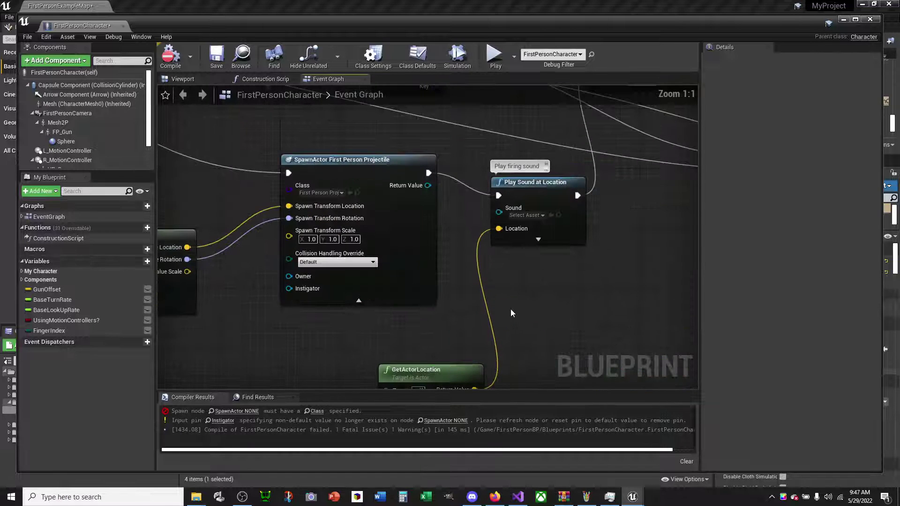
click(342, 192)
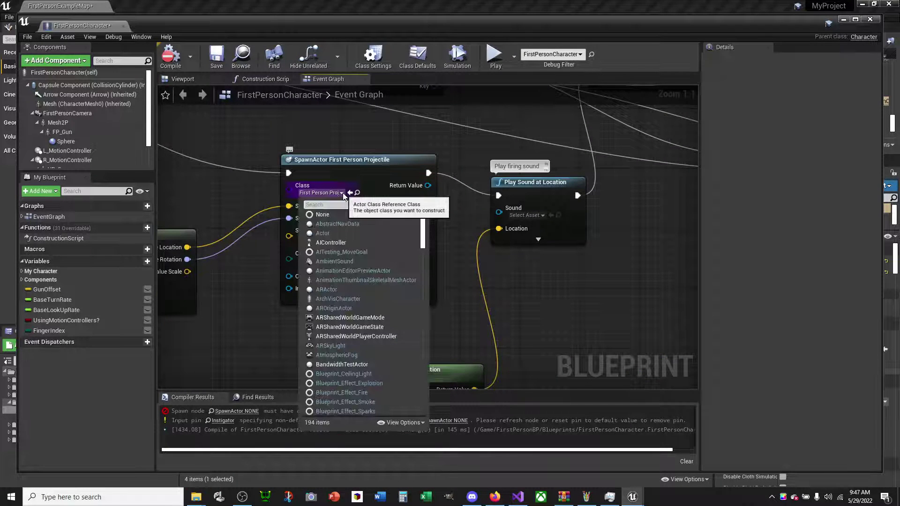
key(Escape)
Give the empty SpawnActor the FirstPersonProjectile class via a 'first' search and compile.
mouse_move(693, 279)
right_down()
mouse_move(431, 358)
mouse_move(456, 351)
right_up()
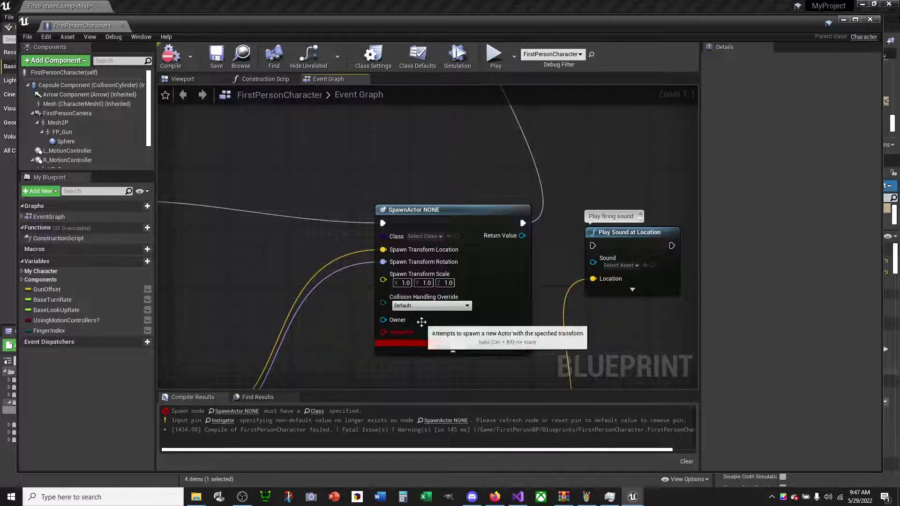
click(439, 237)
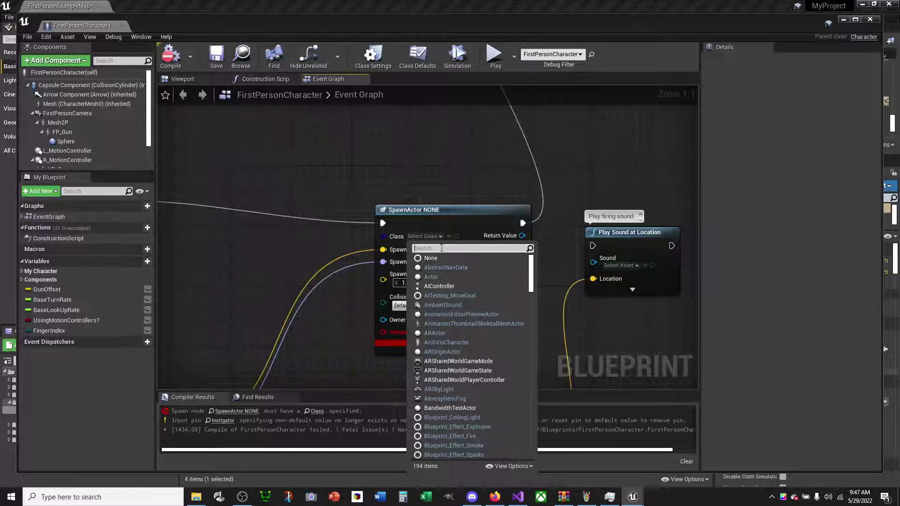
text(first)
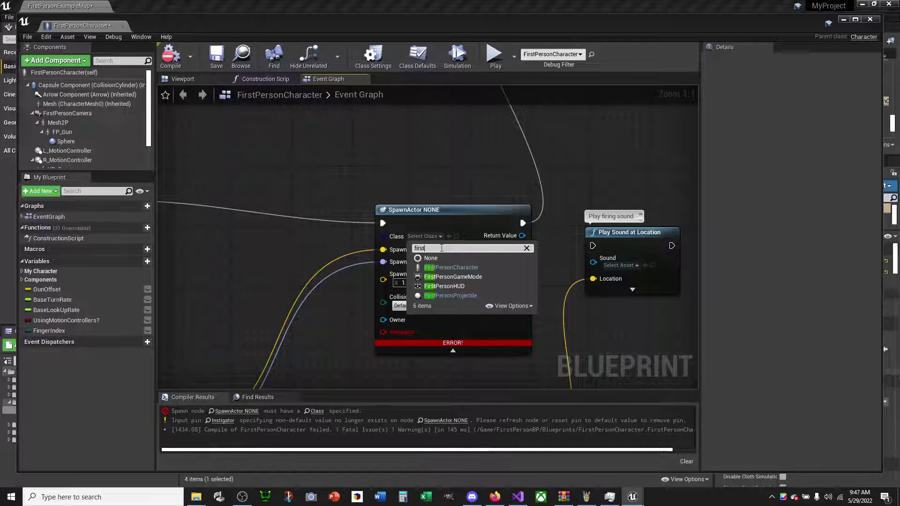
click(446, 295)
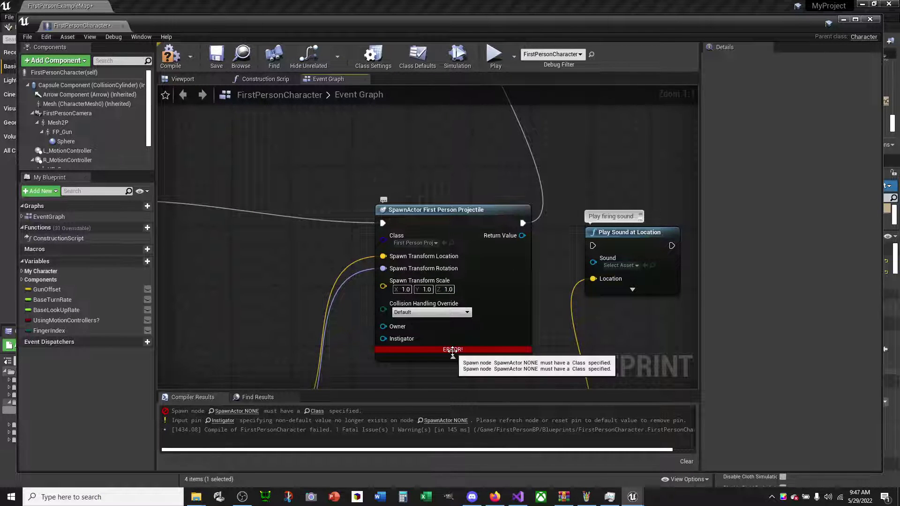
click(176, 61)
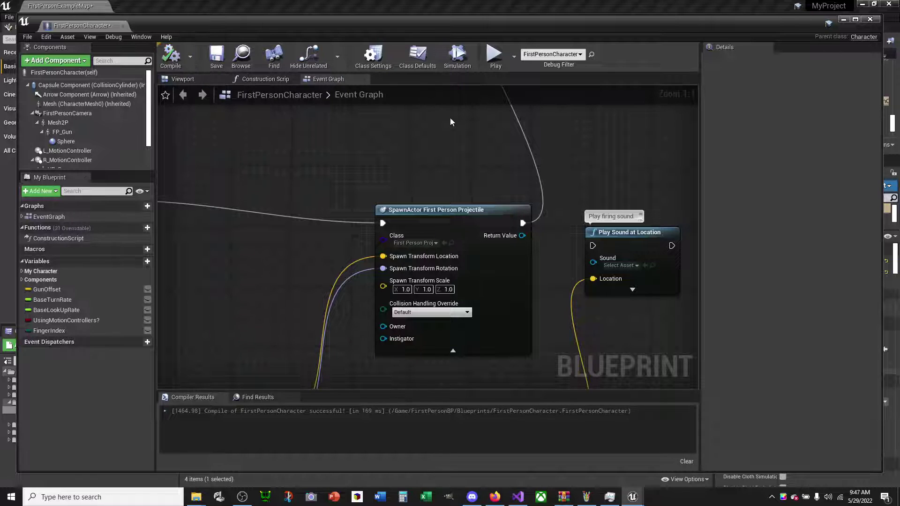
Close the Blueprint editor, fire projectiles at the white wall and slatted tower, then end play.
click(872, 22)
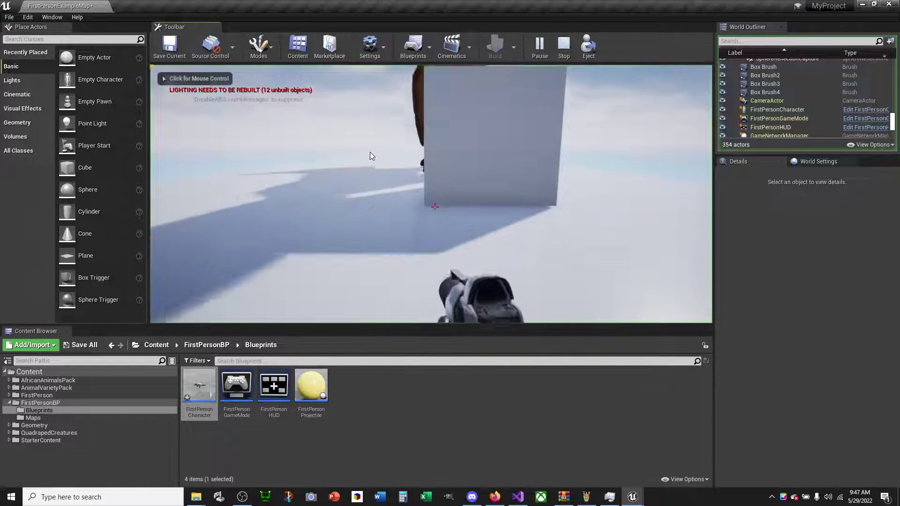
click(370, 152)
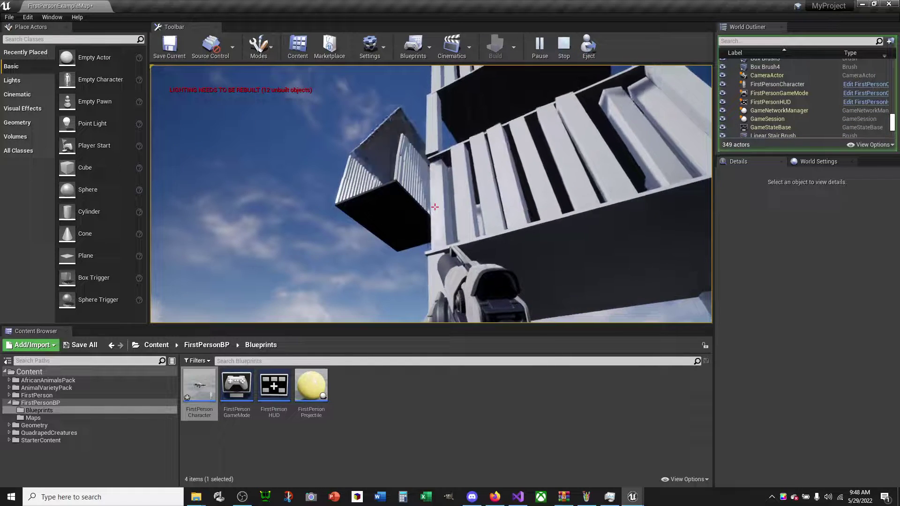
click(435, 207)
click(435, 207)
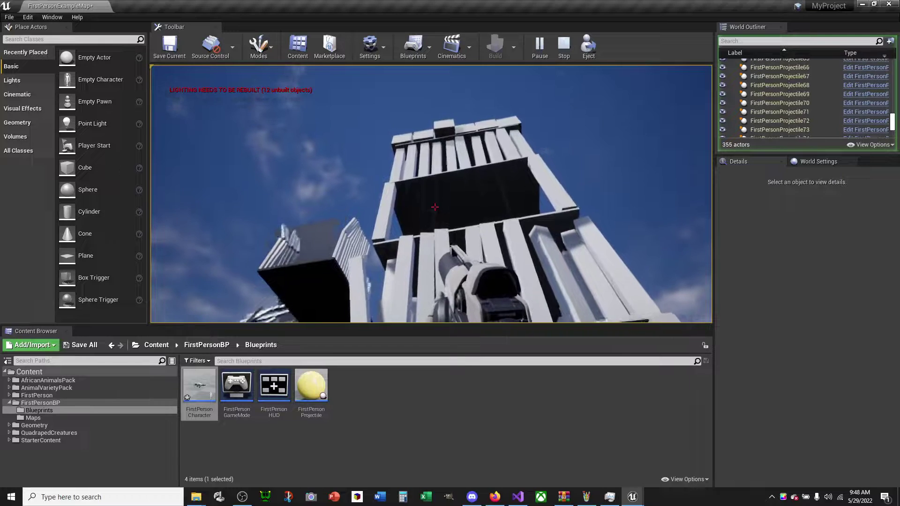
key(Escape)
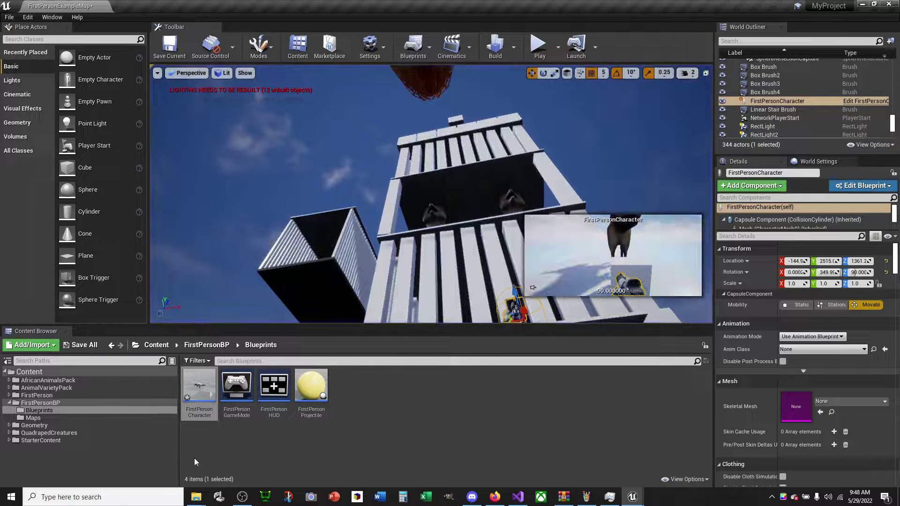
In FirstPersonCharacter, change the Retriggerable Delay duration to 0.05, compile, and launch Play.
double_click(206, 385)
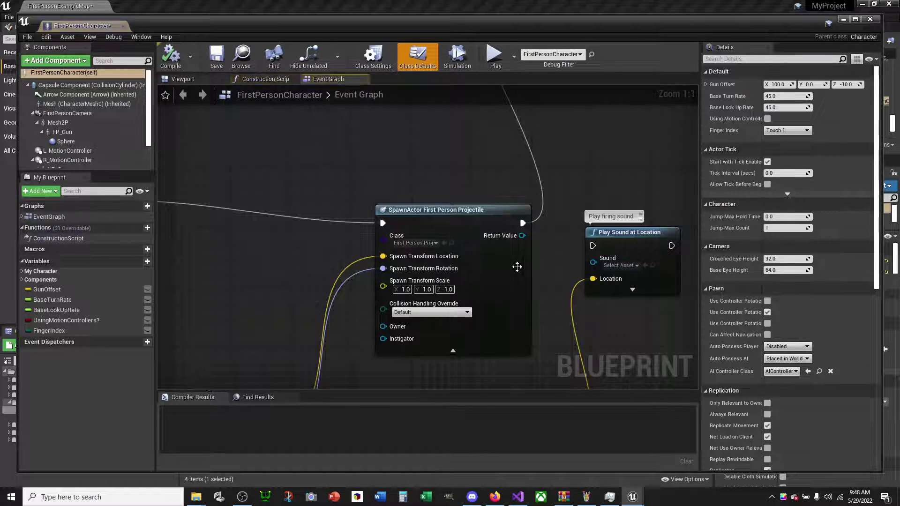
mouse_move(517, 266)
right_down()
mouse_move(501, 272)
mouse_move(492, 240)
right_up()
scroll(500, 272, down, 2)
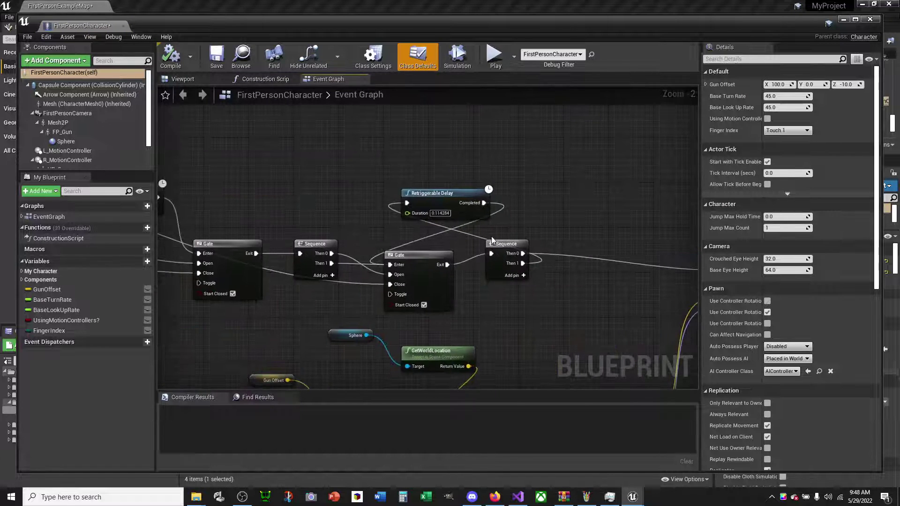
scroll(492, 240, up, 2)
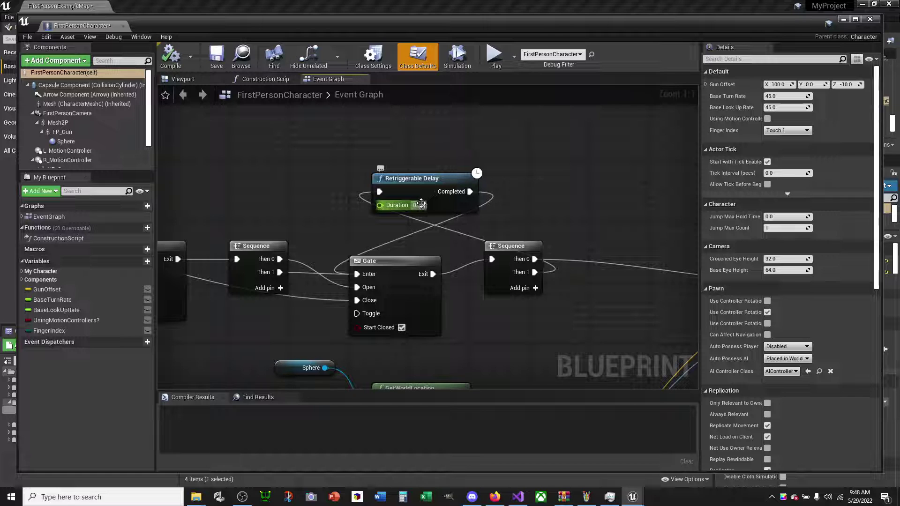
click(523, 170)
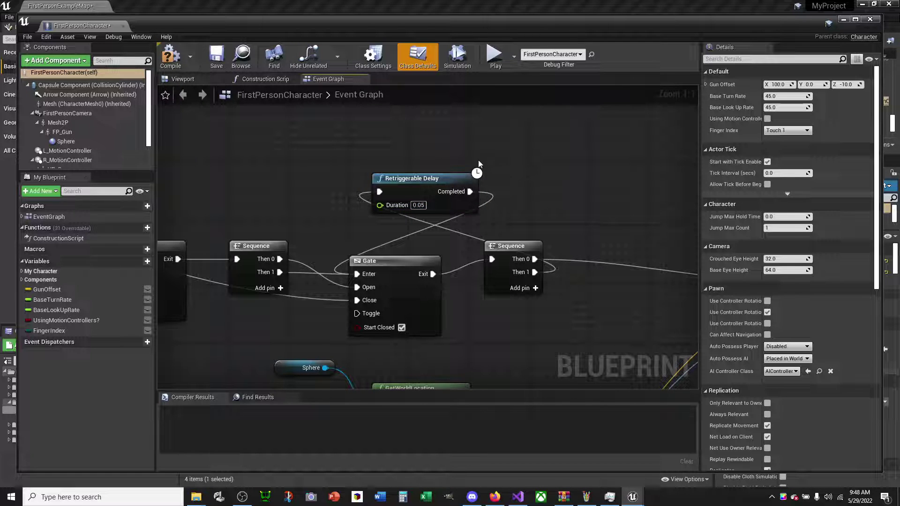
click(167, 63)
click(494, 55)
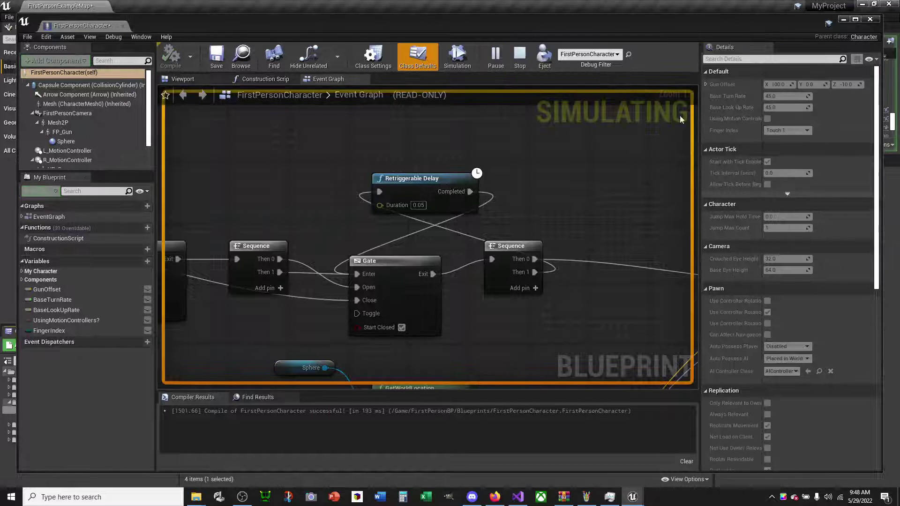
Fire a rapid burst of projectiles at the floating animal in the running game.
click(869, 22)
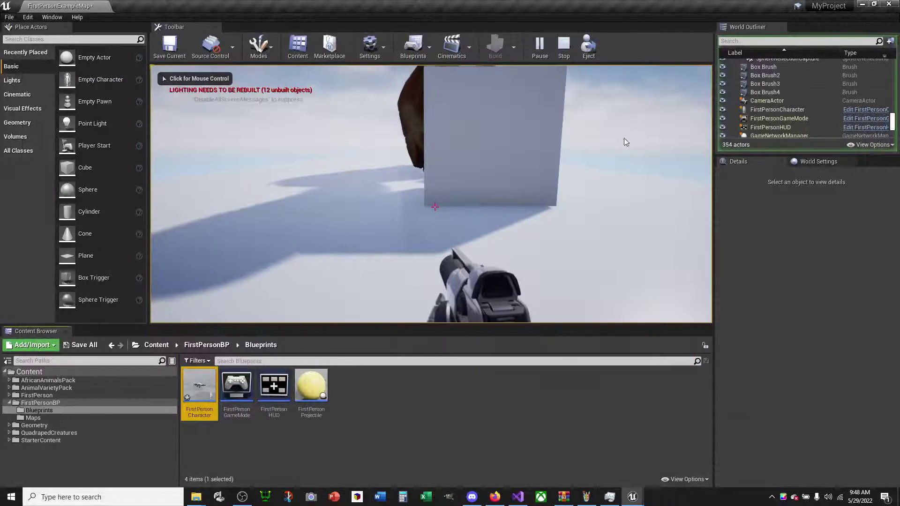
click(435, 206)
click(434, 206)
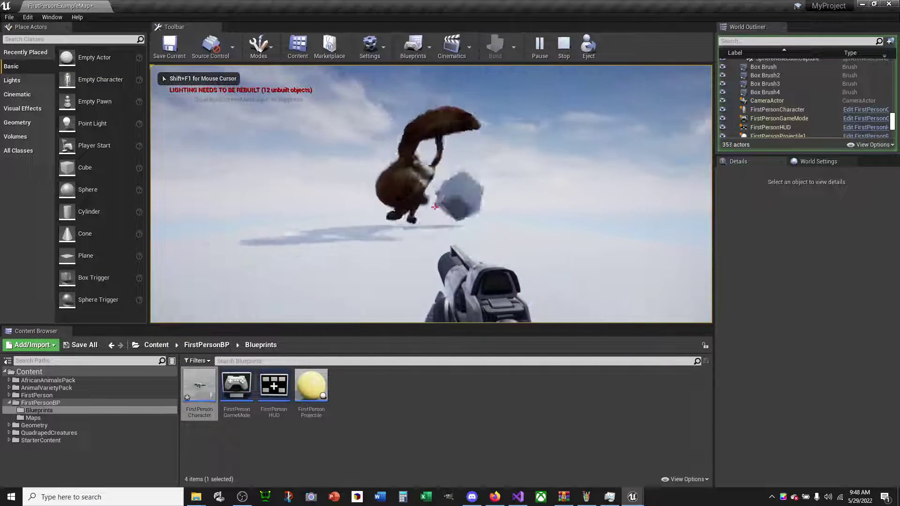
click(435, 207)
click(435, 207)
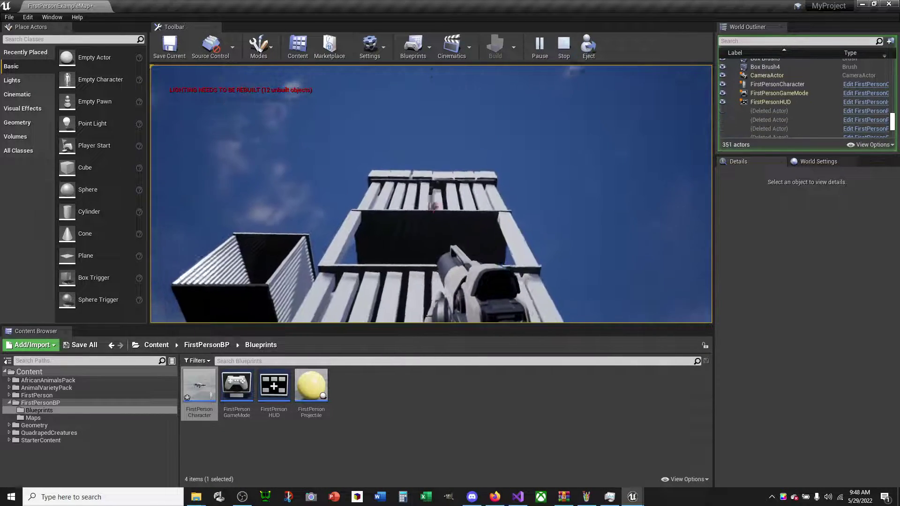
Fire projectiles up at the tower, then end the play session.
click(435, 206)
click(435, 206)
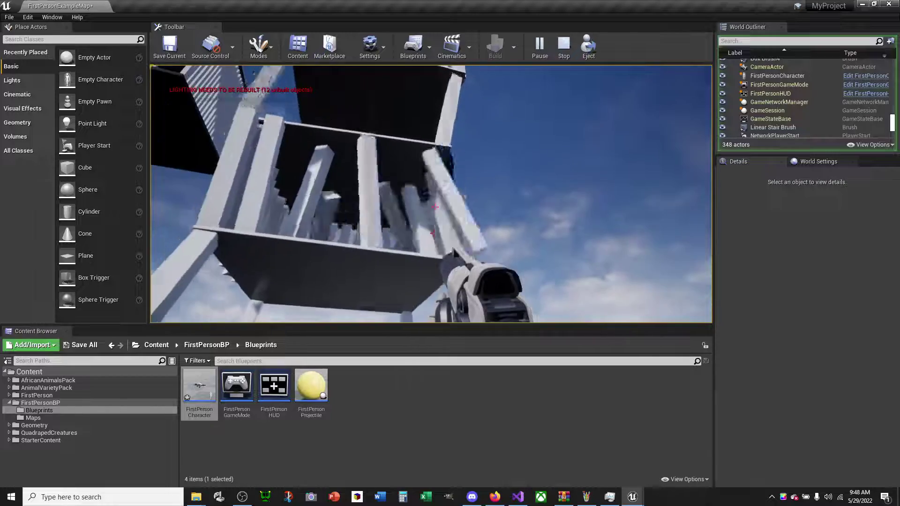
click(435, 206)
click(436, 208)
click(434, 207)
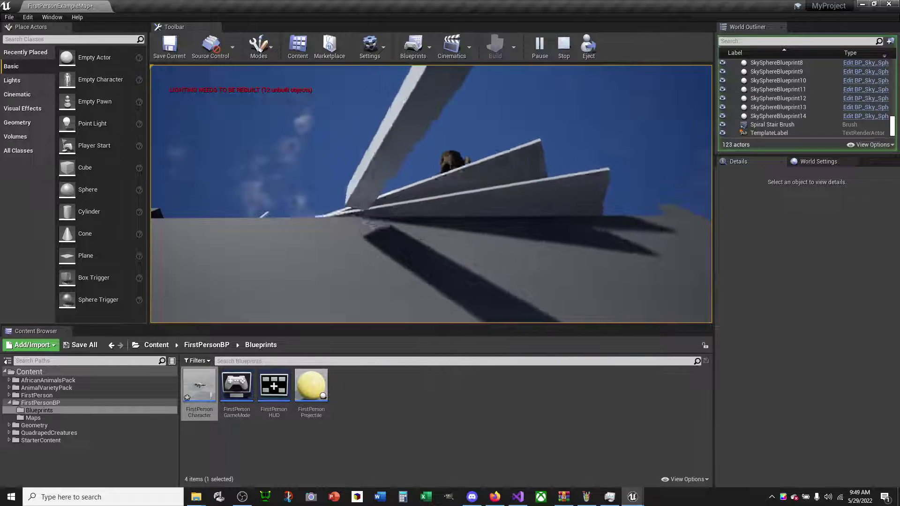
key(Escape)
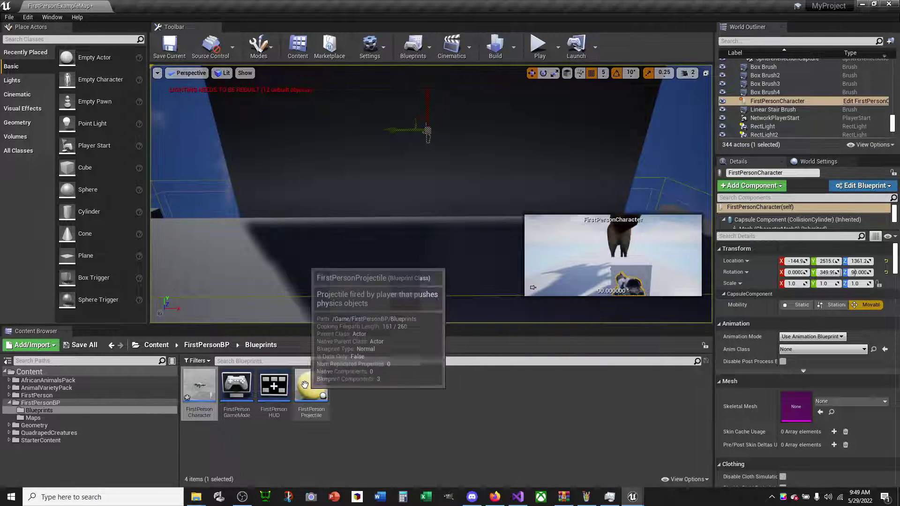
Open FirstPersonProjectile and pan its graph to the Event Hit impulse Multiply node.
double_click(310, 387)
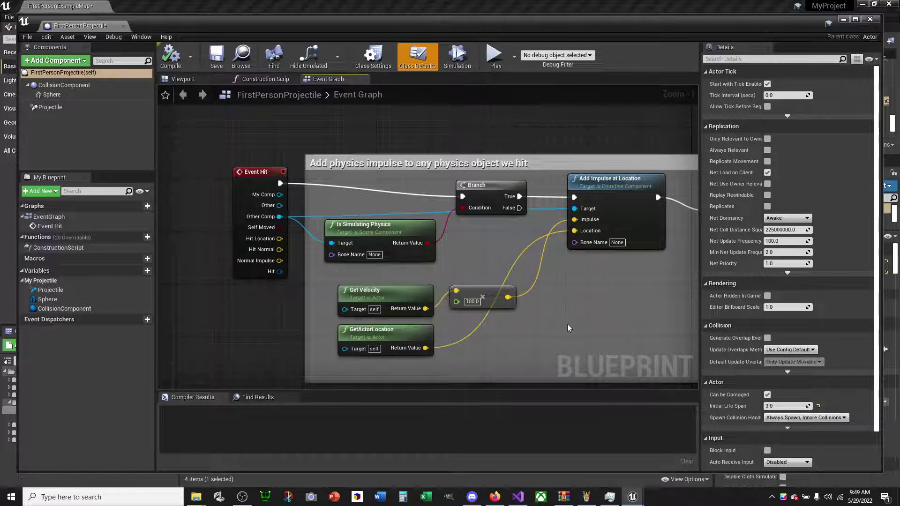
mouse_move(567, 327)
right_down()
mouse_move(484, 294)
mouse_move(518, 352)
right_up()
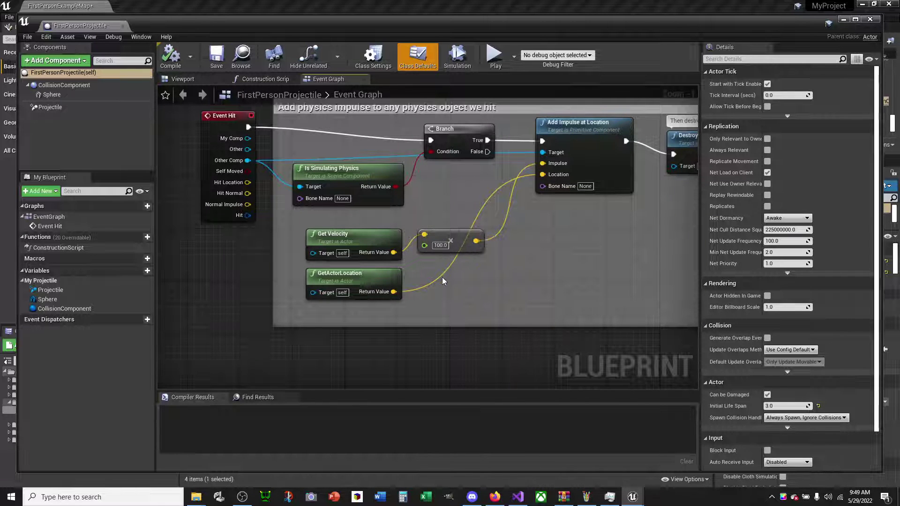
right_drag(499, 266, 387, 308)
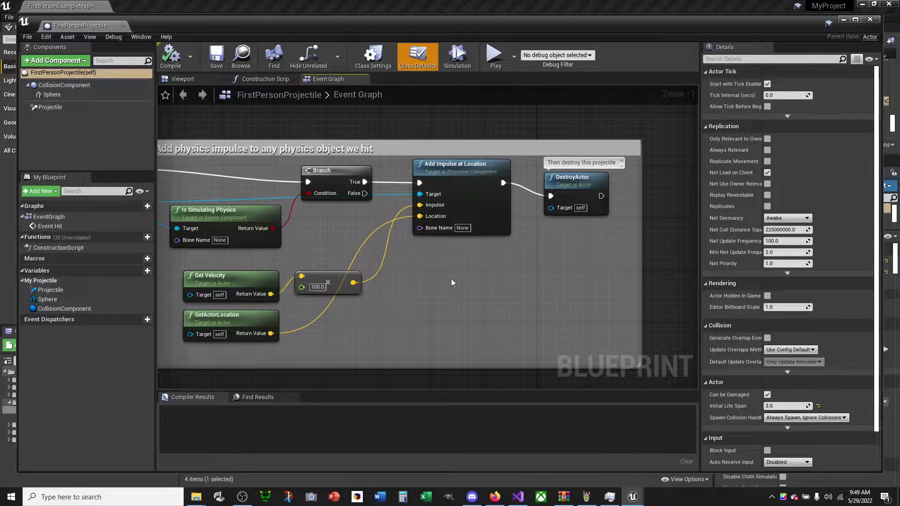
mouse_move(451, 283)
right_down()
mouse_move(390, 300)
mouse_move(596, 324)
right_up()
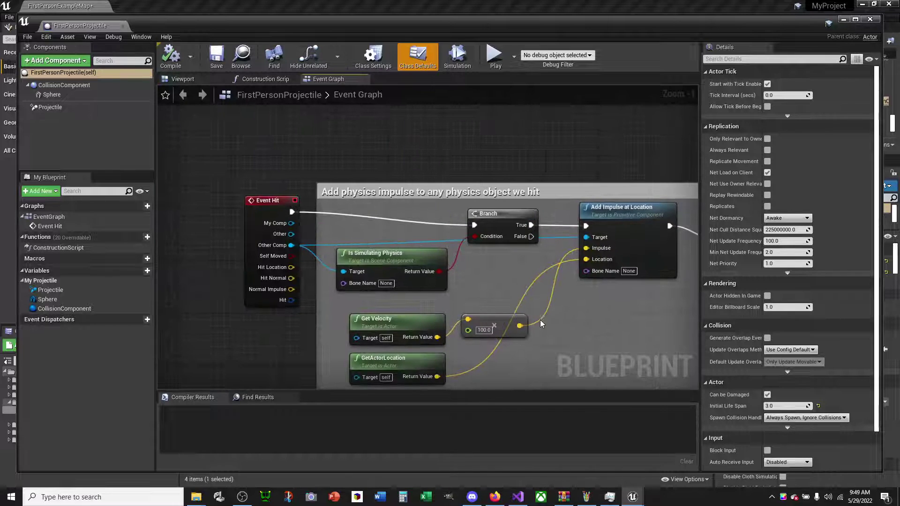
right_drag(540, 323, 561, 245)
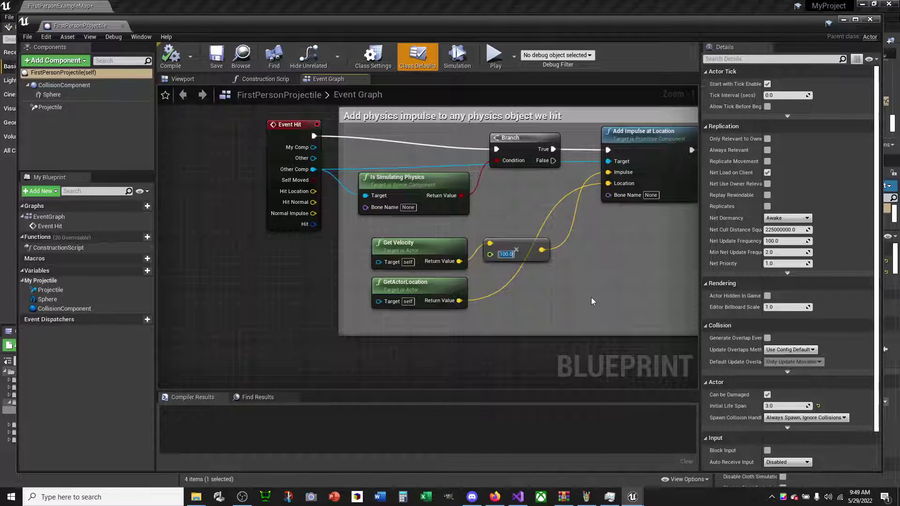
Change the impulse multiplier from 100 to 200, compile, and start a play-test.
text(200)
key(Return)
click(170, 55)
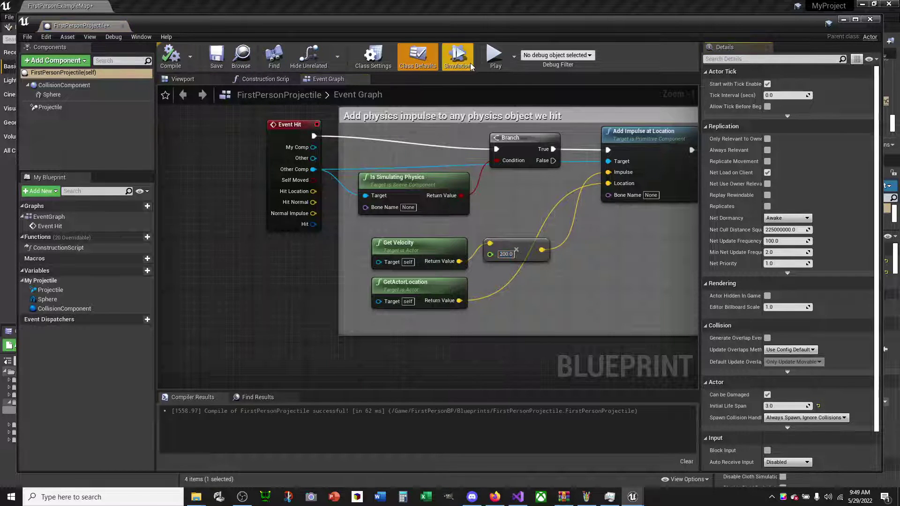
click(494, 53)
click(870, 19)
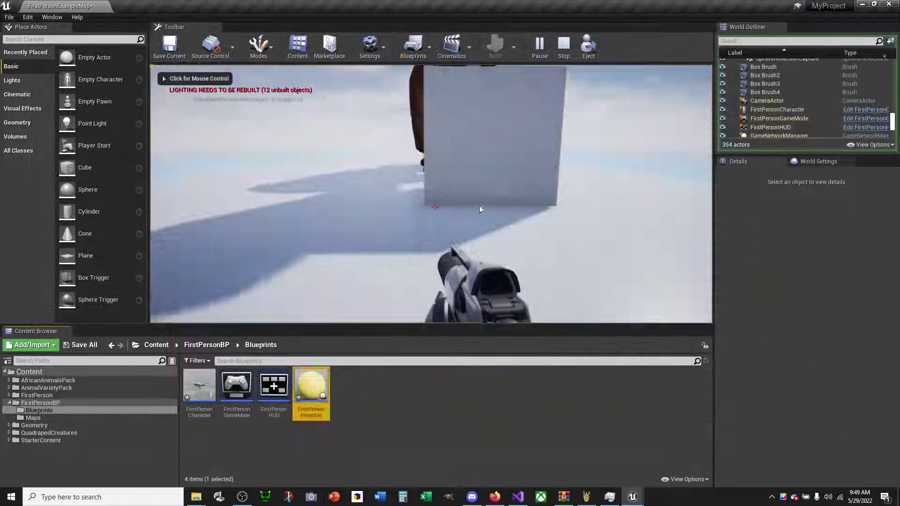
Shoot the cubes to send them flying with the 200 impulse, then stop playing.
click(434, 206)
click(435, 206)
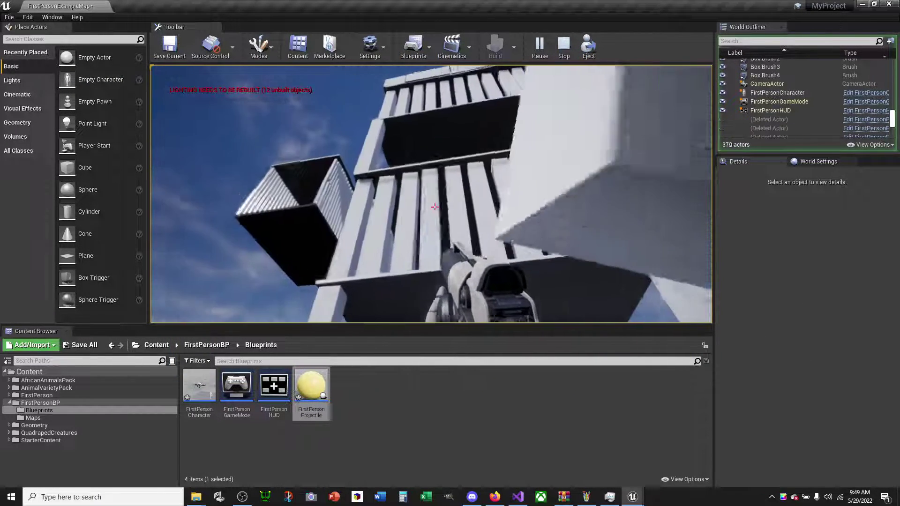
click(435, 206)
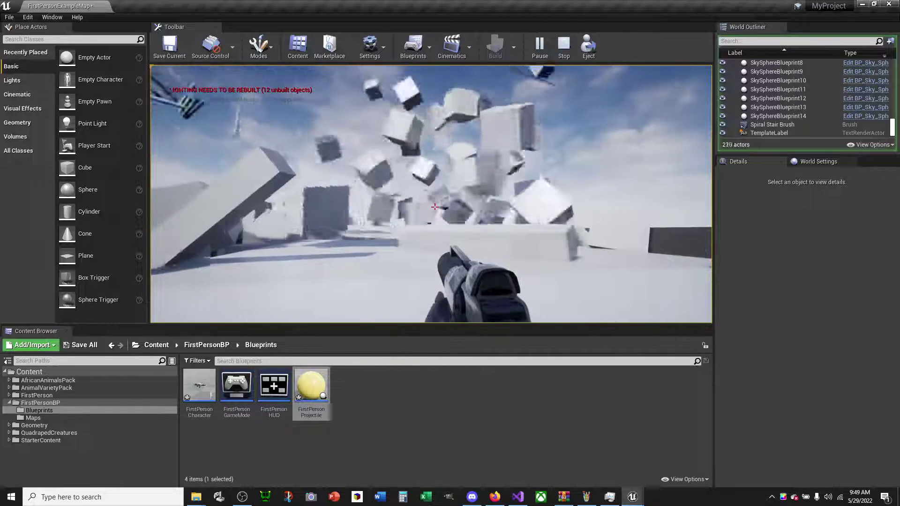
key(Escape)
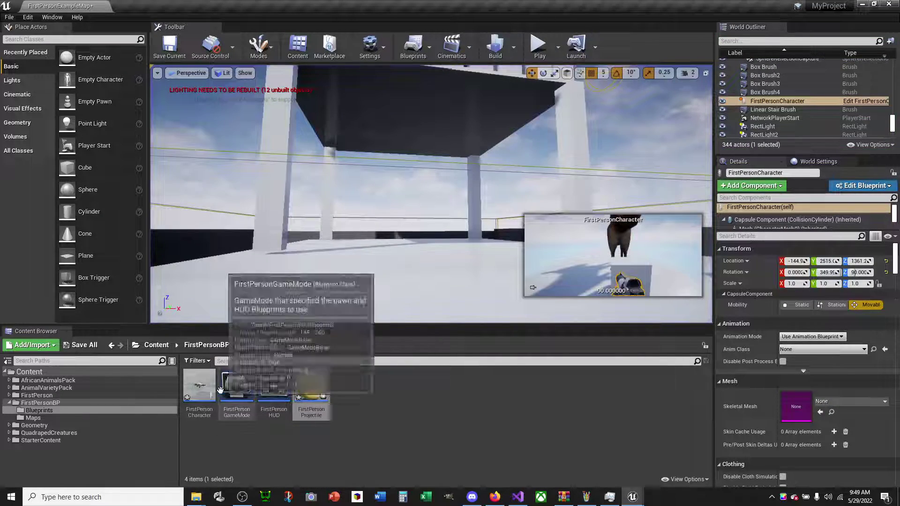
Reopen FirstPersonCharacter, compile it with the 0.1-second Retriggerable Delay, and start Play.
double_click(202, 395)
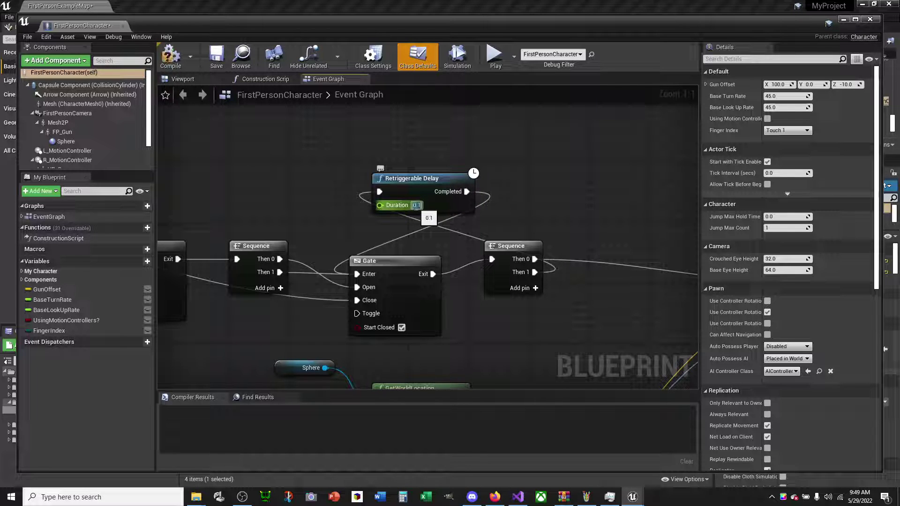
click(177, 64)
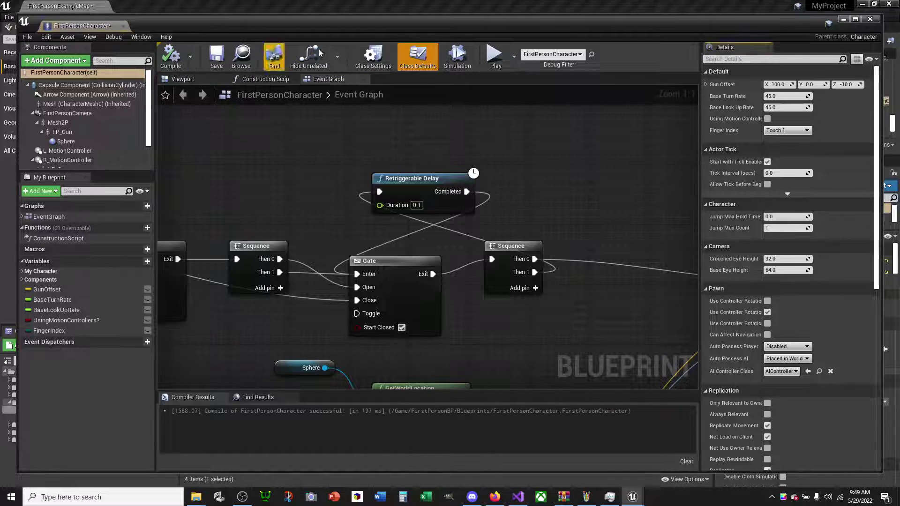
click(494, 60)
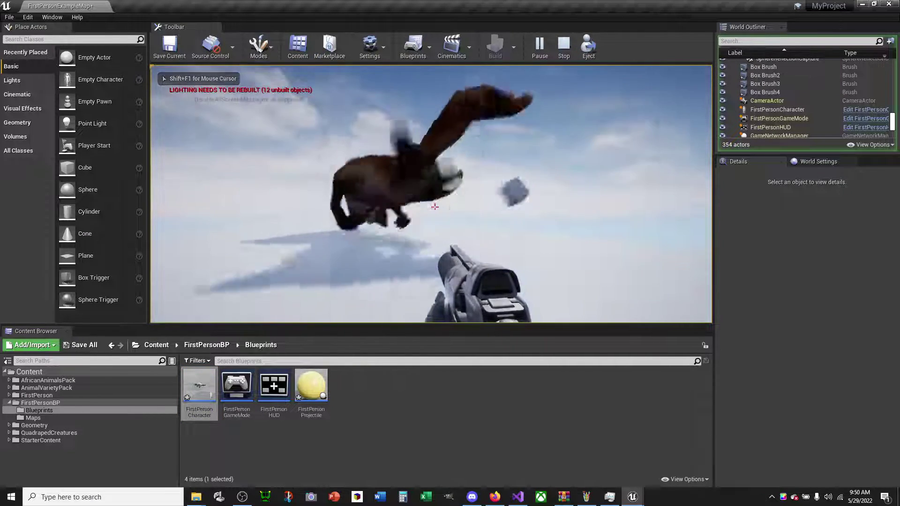
Shoot projectiles at the flying animal with the 0.1-second delay, then press Esc.
click(435, 207)
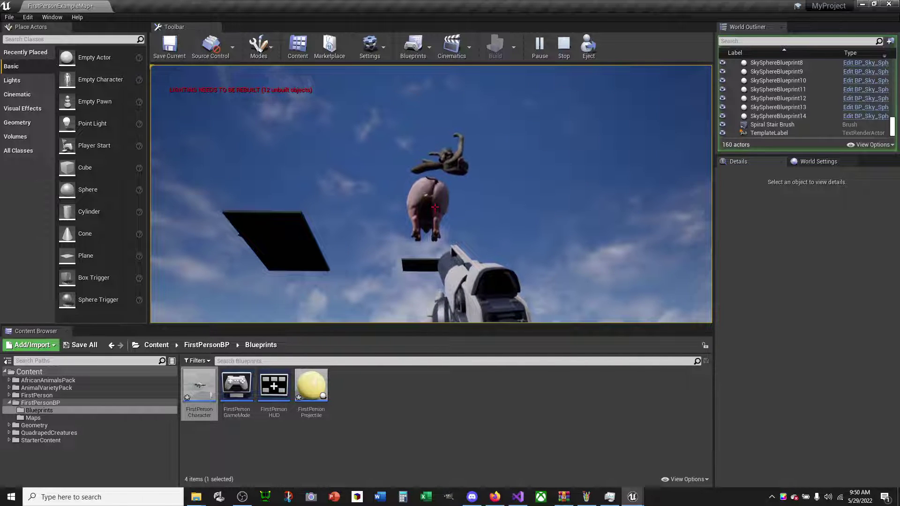
key(Escape)
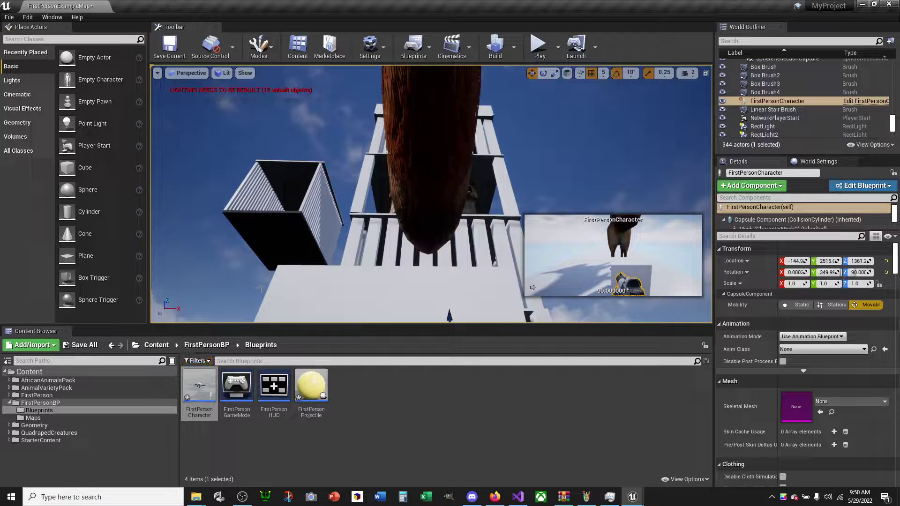
Reopen FirstPersonCharacter and bring the Delay, Gate and Sequence nodes into view.
double_click(199, 386)
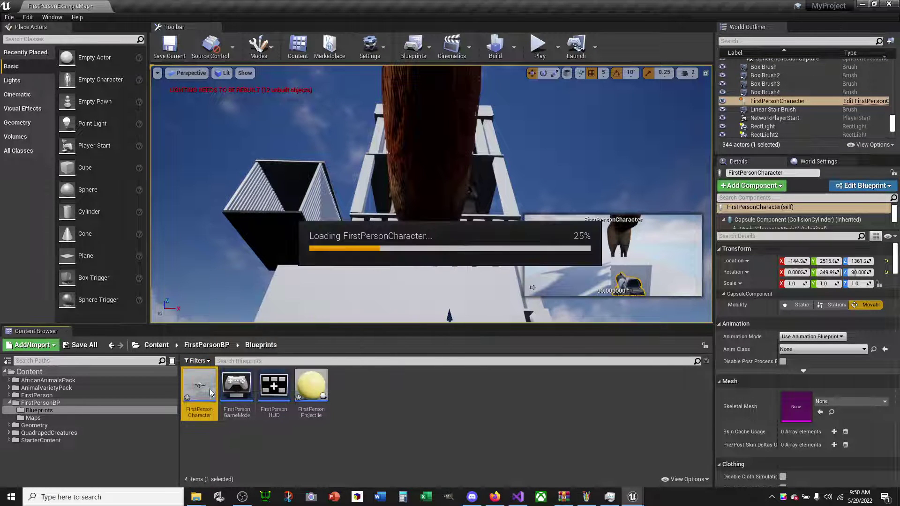
scroll(404, 308, down, 2)
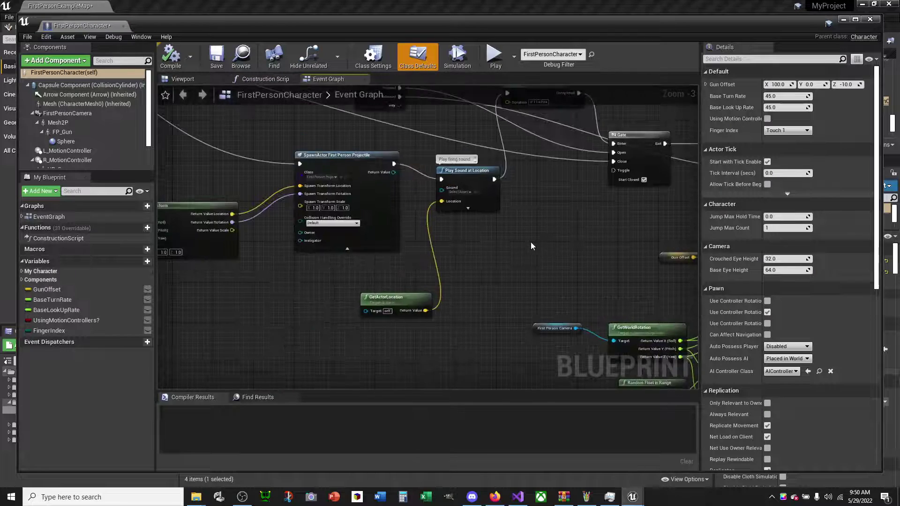
scroll(614, 247, down, 6)
scroll(613, 248, up, 1)
scroll(585, 258, up, 1)
scroll(544, 270, up, 1)
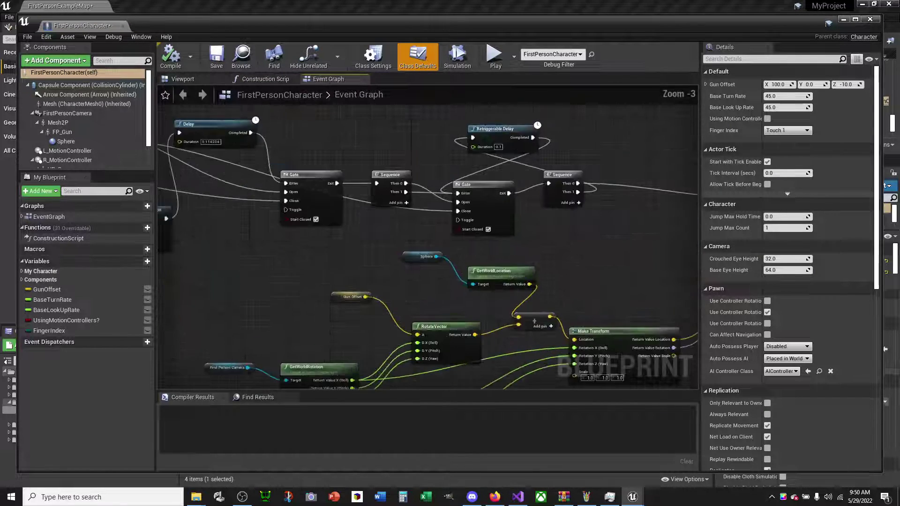
scroll(503, 282, up, 1)
scroll(457, 267, up, 1)
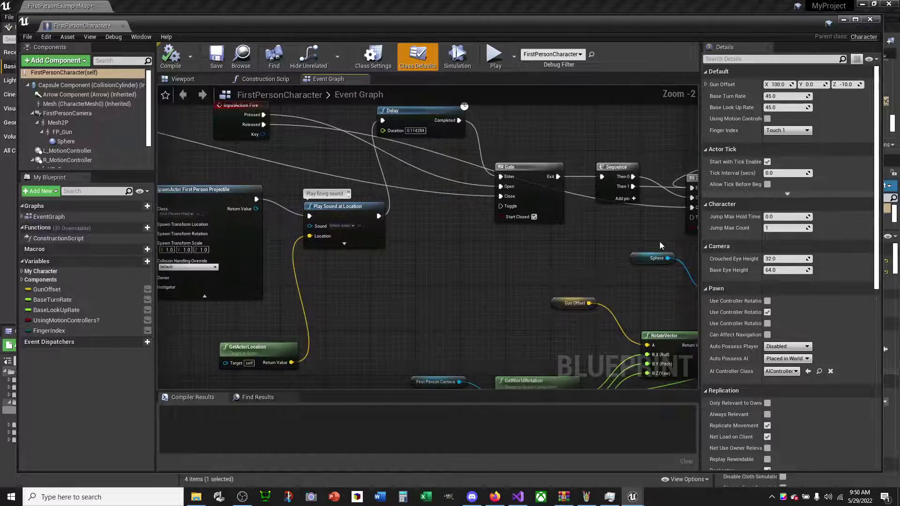
right_drag(660, 241, 645, 307)
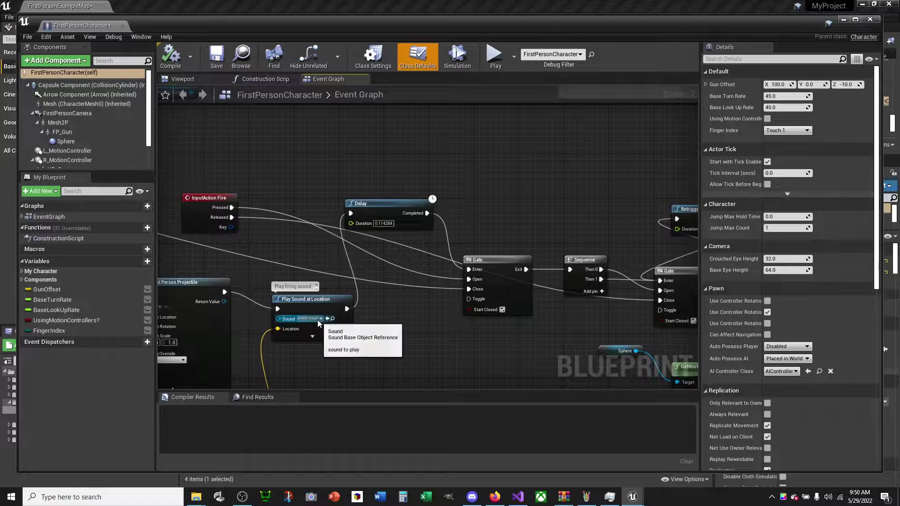
Browse the firing sound's asset list, then close it without choosing a sound.
click(317, 320)
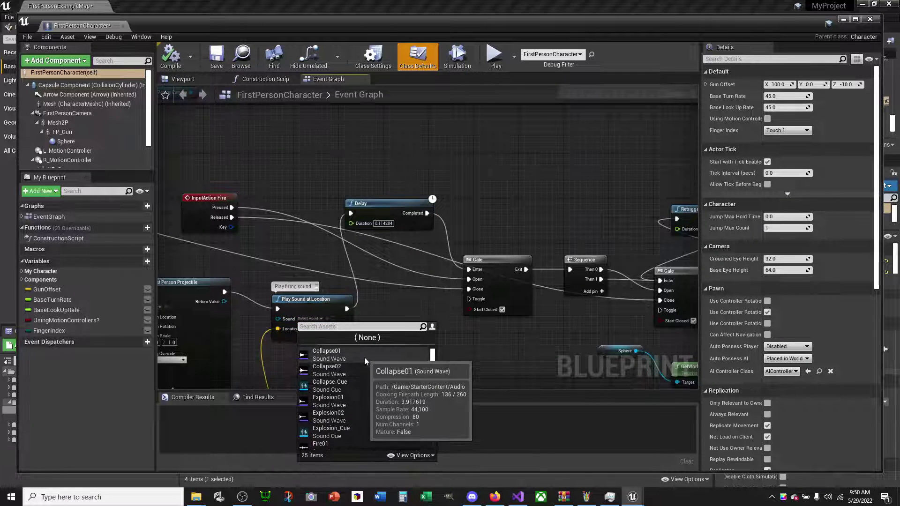
scroll(375, 406, down, 1)
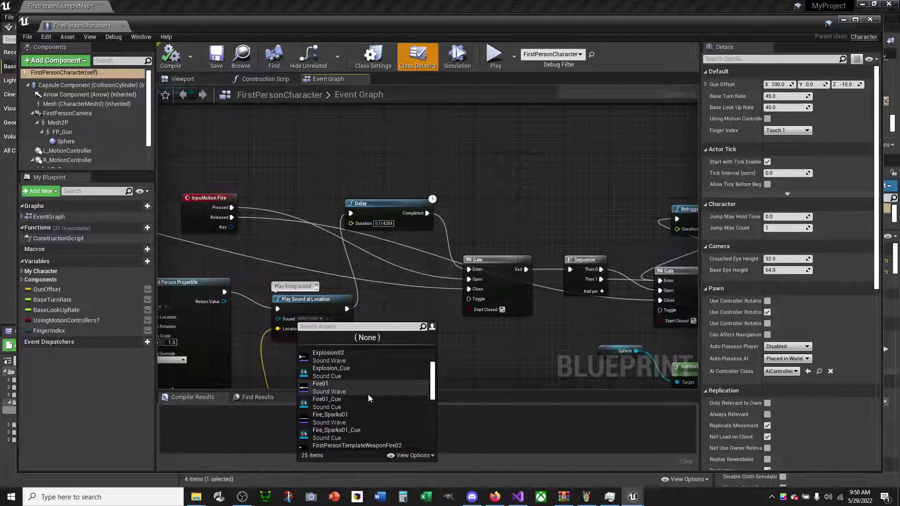
scroll(367, 394, down, 3)
scroll(365, 395, down, 2)
scroll(364, 395, down, 2)
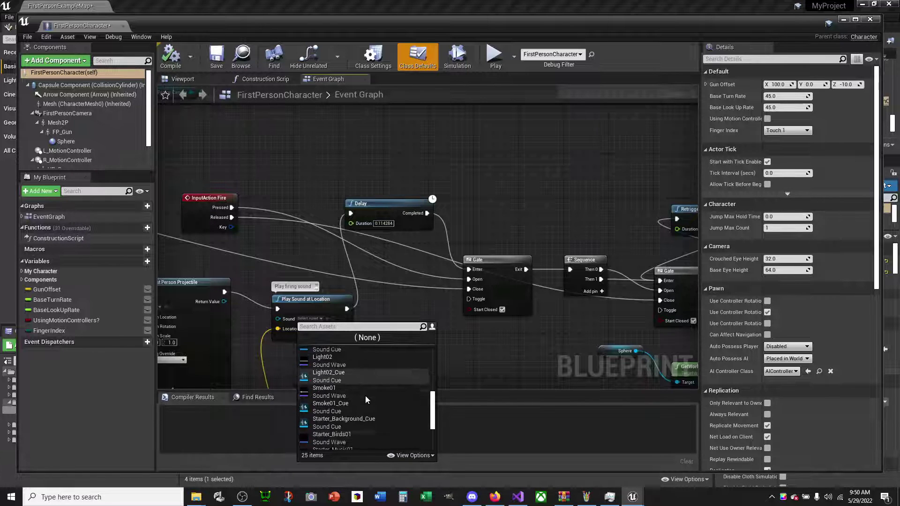
scroll(364, 396, down, 2)
scroll(364, 396, up, 3)
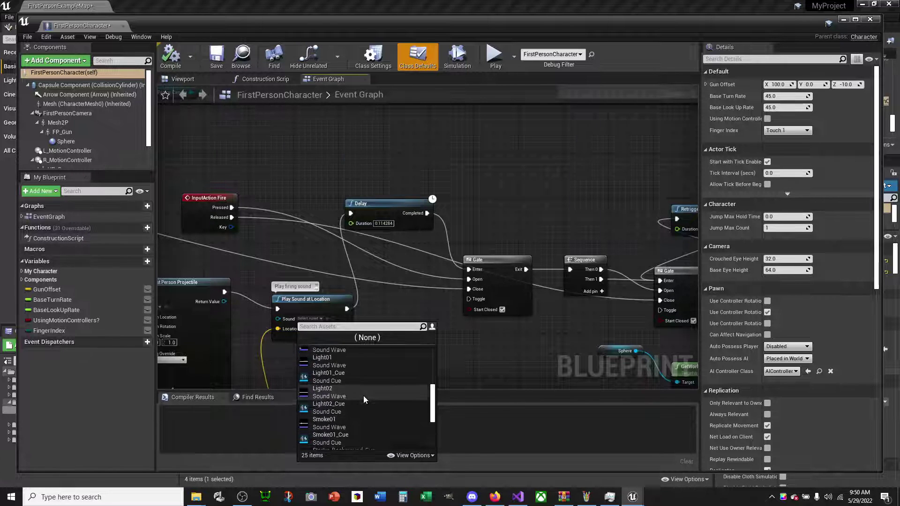
scroll(364, 396, up, 3)
scroll(364, 395, up, 3)
click(439, 359)
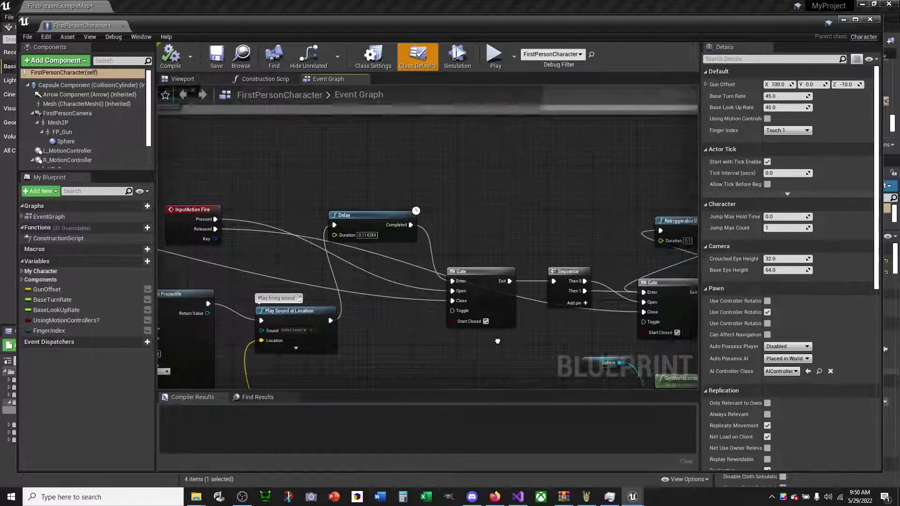
Set the Play Sound at Location node to FirstPersonTemplateWeaponFire02 and compile.
scroll(434, 277, up, 2)
right_drag(545, 271, 442, 313)
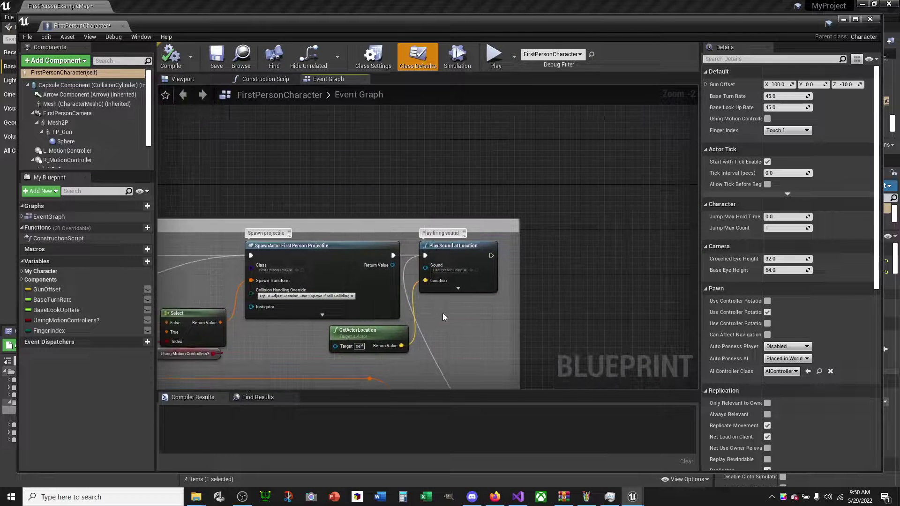
scroll(442, 313, up, 2)
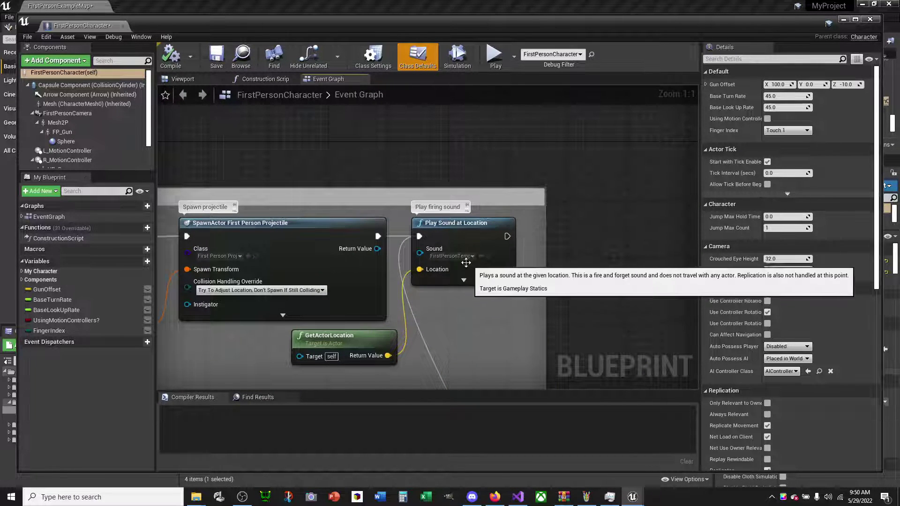
mouse_move(407, 352)
right_down()
mouse_move(341, 321)
mouse_move(459, 257)
right_up()
scroll(459, 257, down, 3)
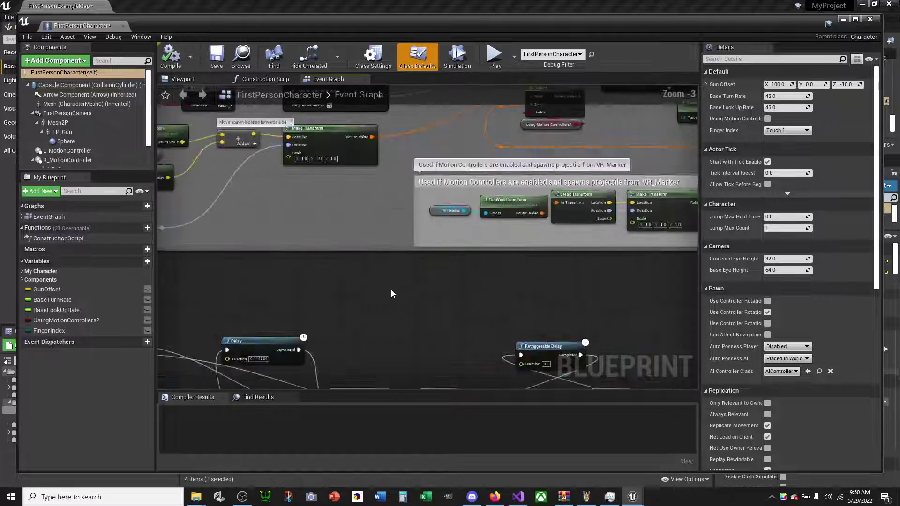
scroll(391, 289, down, 3)
scroll(458, 216, down, 2)
scroll(459, 217, up, 5)
scroll(297, 233, up, 4)
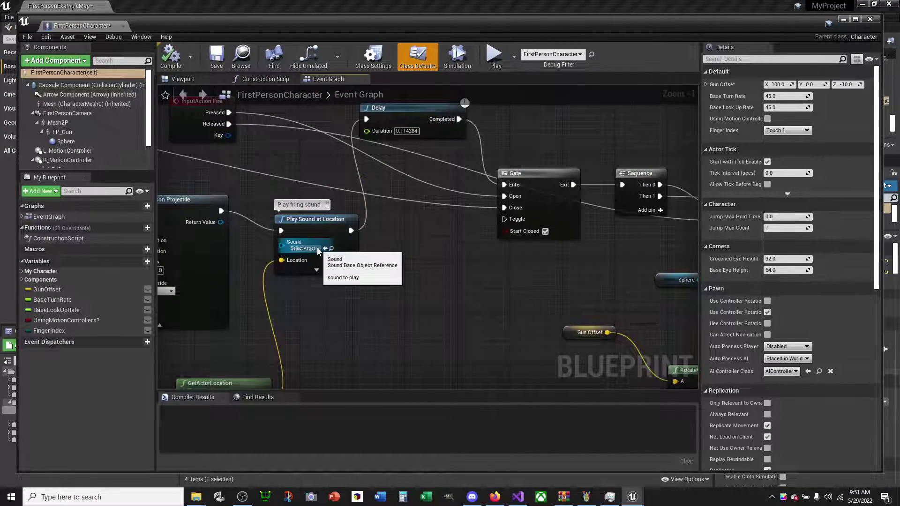
click(318, 248)
text(first)
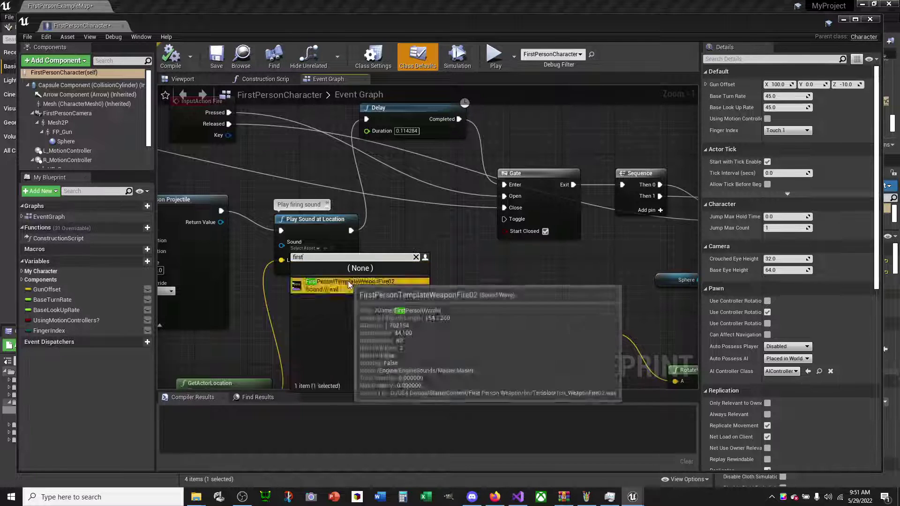
click(349, 284)
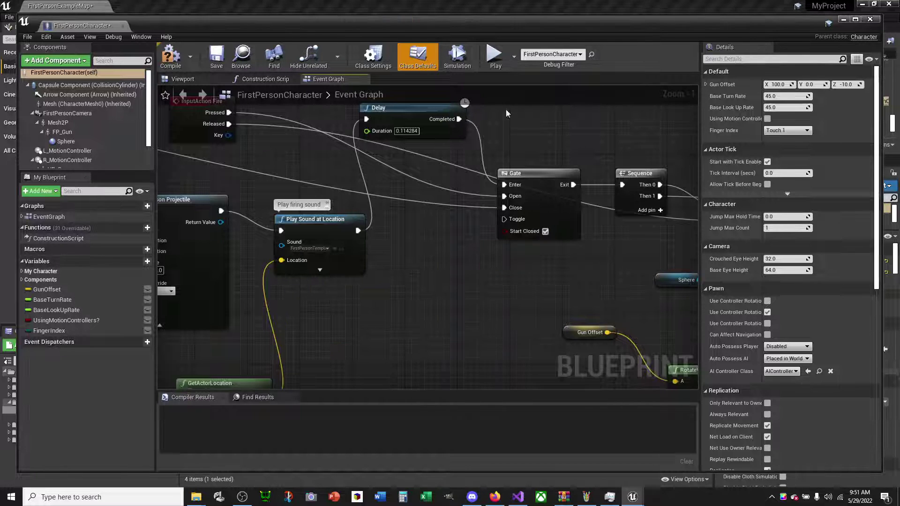
click(171, 55)
Pan to the Retriggerable Delay and Gate nodes and start a new play session.
mouse_move(476, 152)
right_down()
mouse_move(428, 238)
mouse_move(222, 208)
right_up()
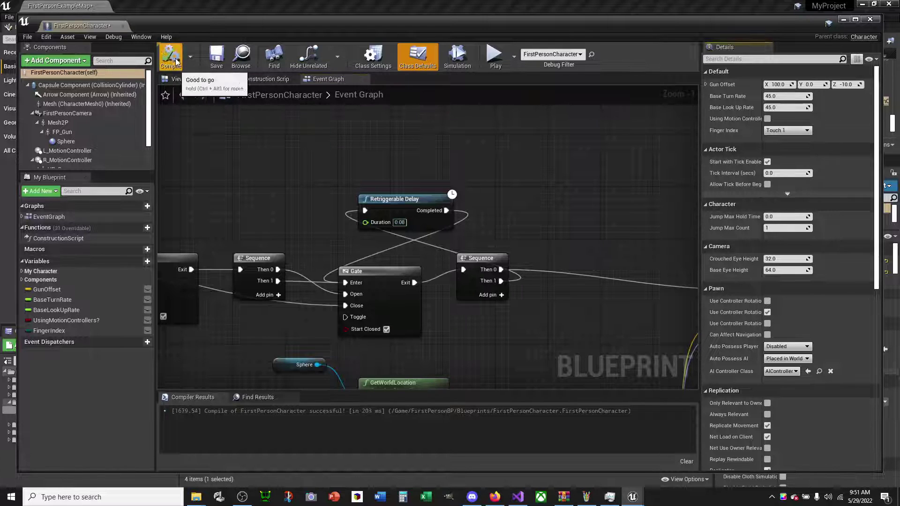
click(494, 55)
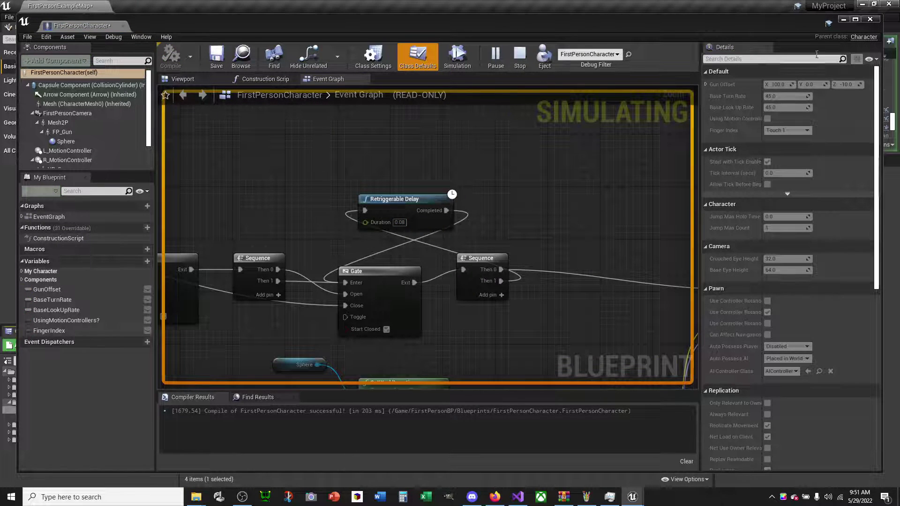
Fire rapid projectile bursts at the box tower, then at the flying pig.
click(870, 21)
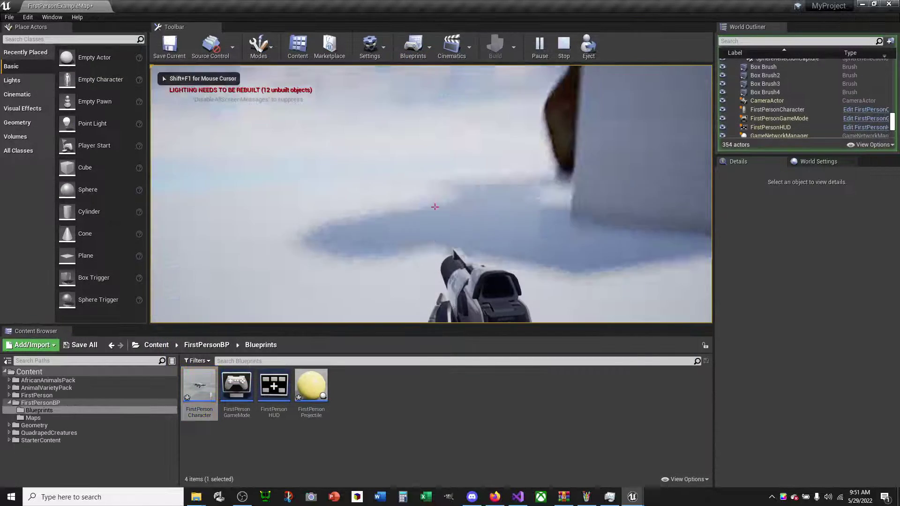
click(434, 207)
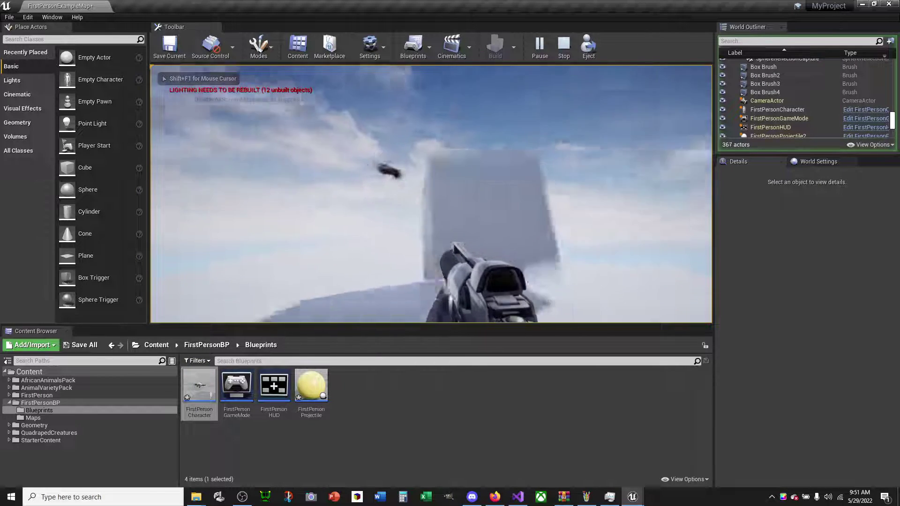
click(434, 206)
click(435, 206)
click(434, 207)
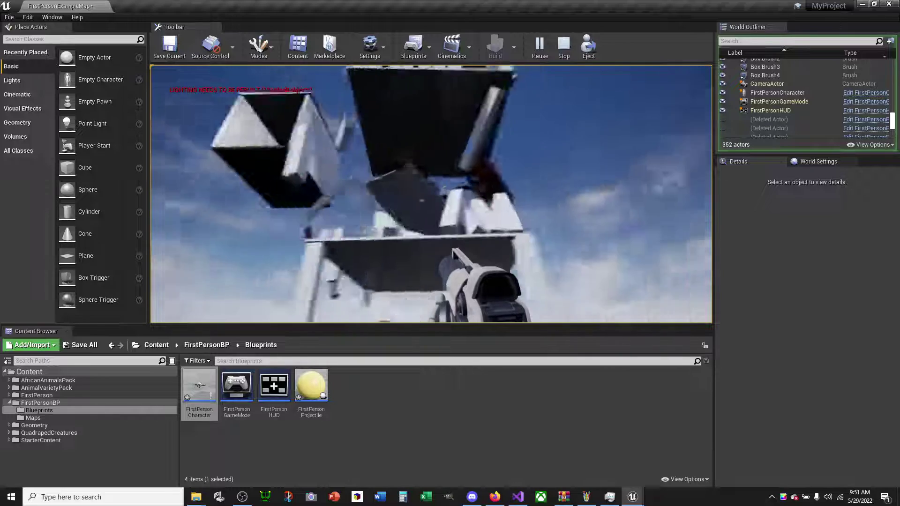
click(435, 207)
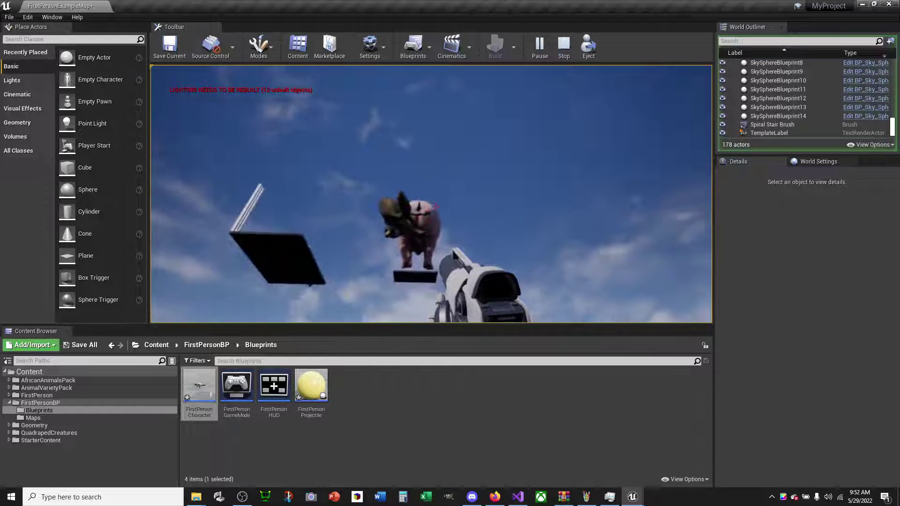
click(435, 206)
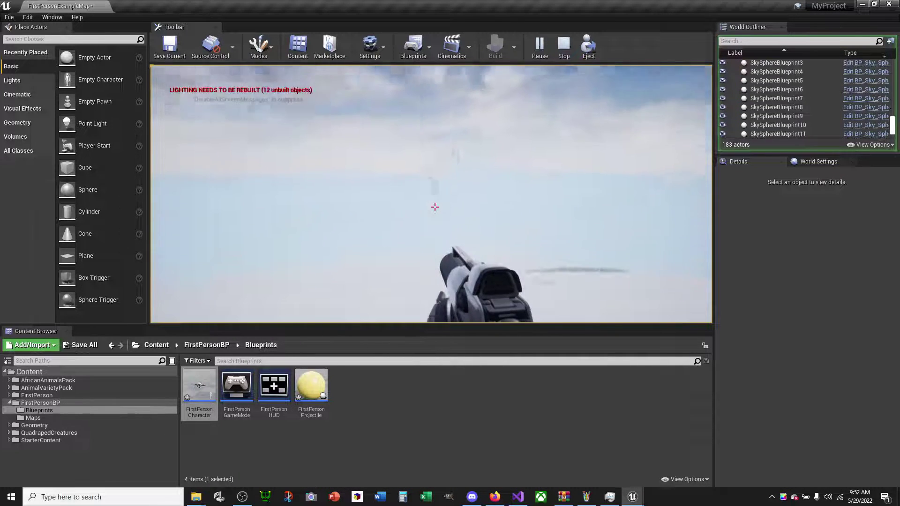
Stop the play session, then rotate FirstPersonCharacter 10 degrees and raise it higher.
key(Escape)
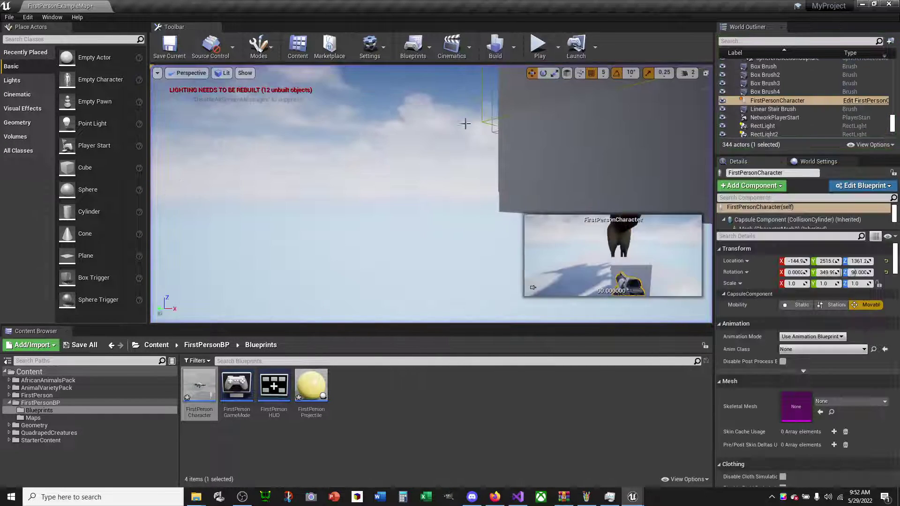
right_drag(469, 166, 470, 167)
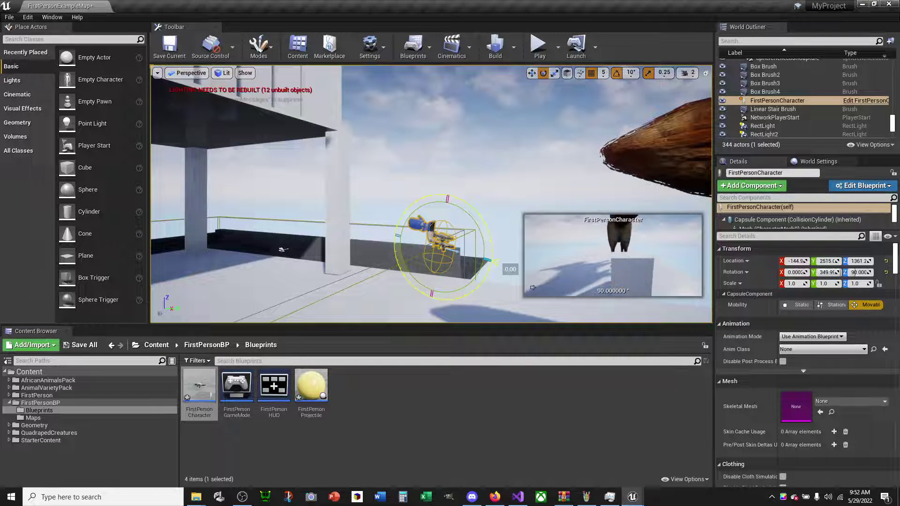
drag(490, 261, 491, 253)
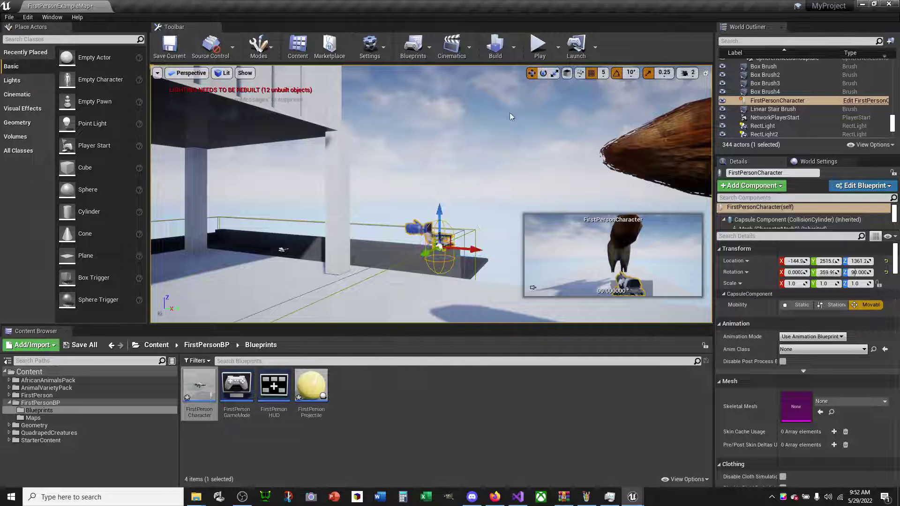
right_drag(497, 172, 498, 172)
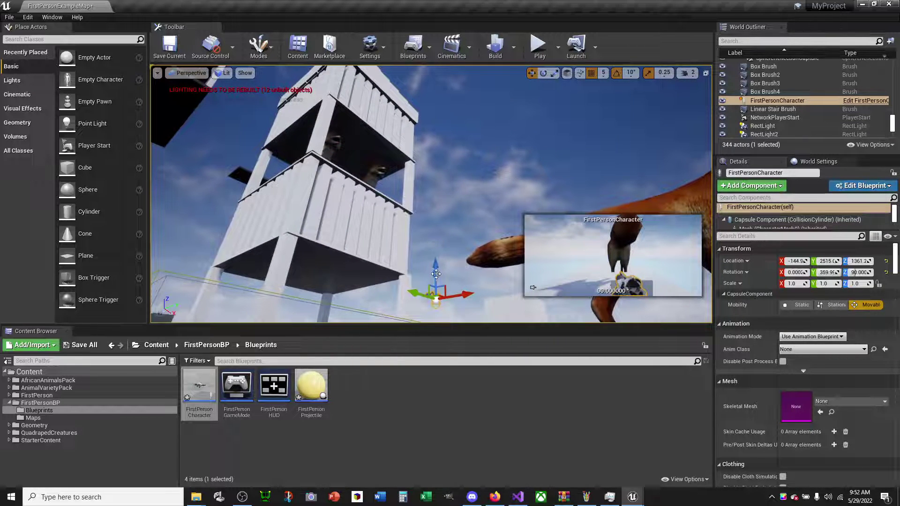
drag(435, 273, 435, 231)
right_drag(443, 96, 442, 97)
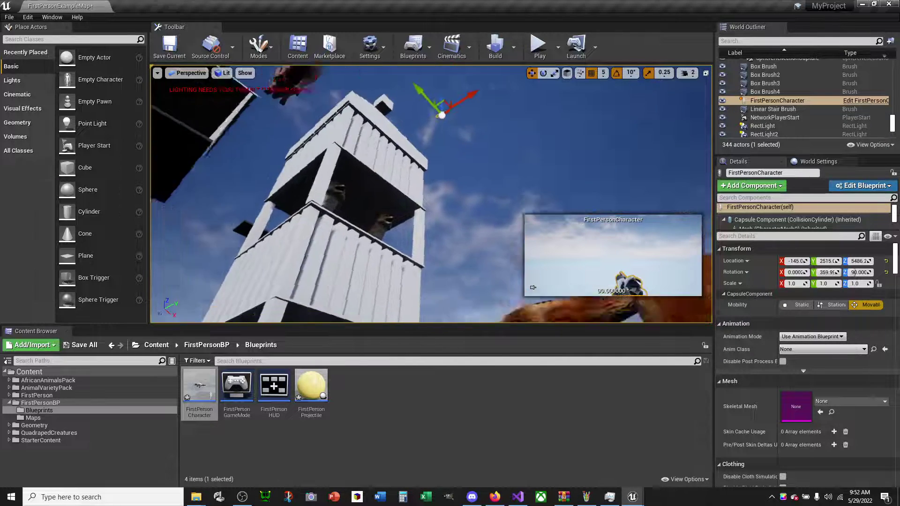
right_drag(431, 192, 431, 192)
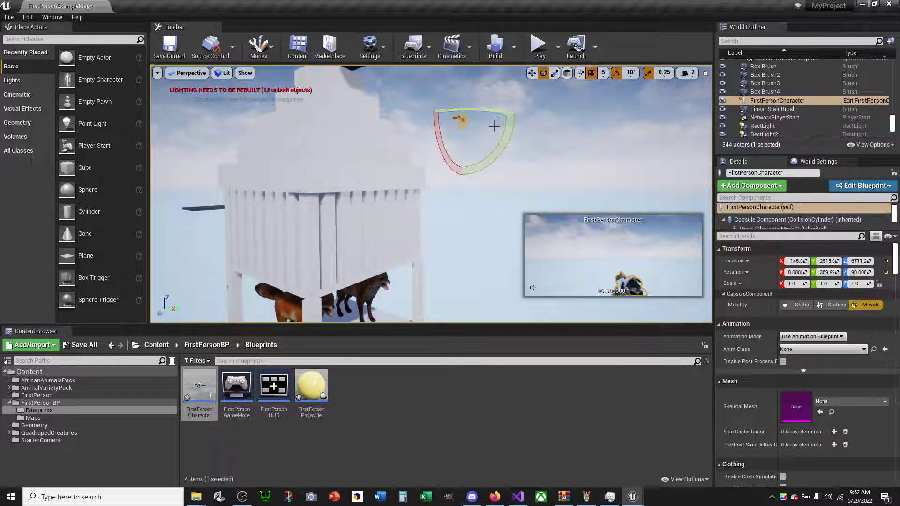
Face the character at 270 degrees, lift it above the tower, shift it along Y, and play.
drag(489, 109, 414, 134)
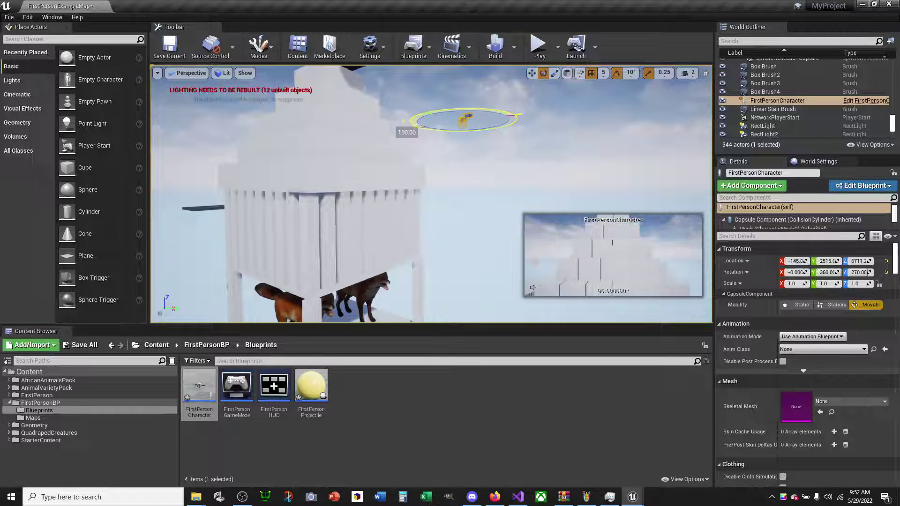
drag(414, 134, 584, 97)
right_drag(583, 98, 630, 75)
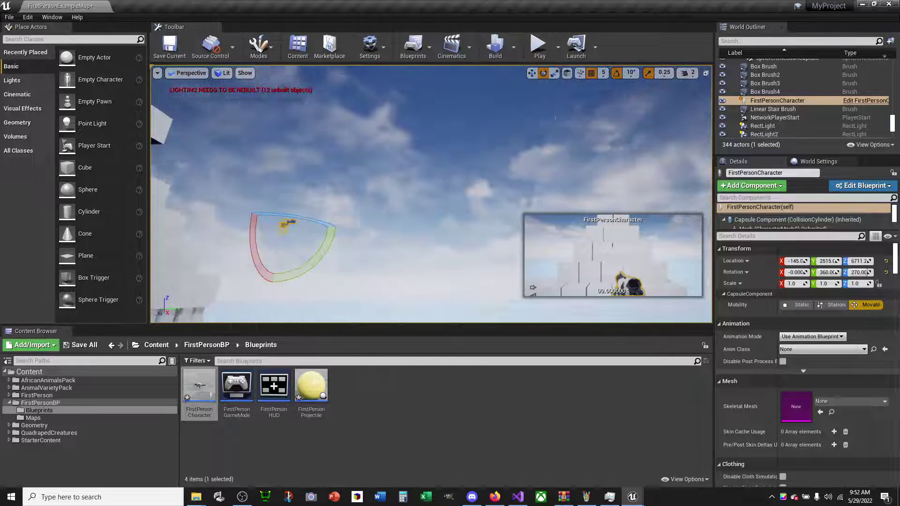
click(531, 73)
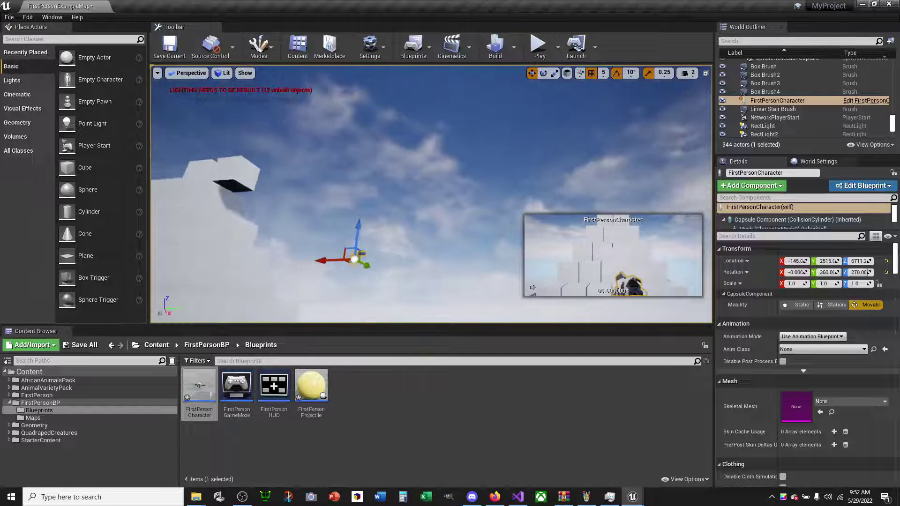
right_drag(422, 249, 398, 248)
drag(440, 235, 440, 122)
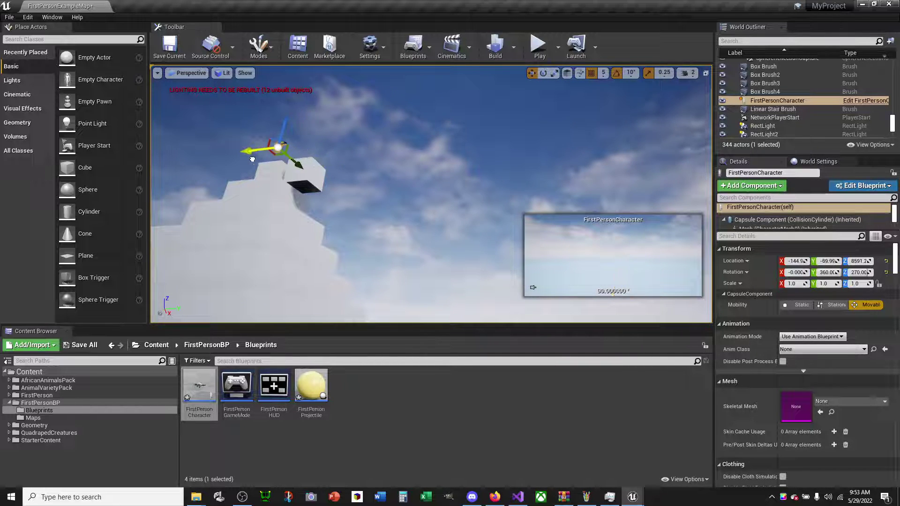
mouse_move(252, 160)
right_down()
mouse_move(263, 117)
mouse_move(263, 188)
mouse_move(262, 141)
right_up()
mouse_move(368, 105)
mouse_down()
mouse_move(357, 195)
mouse_move(422, 192)
mouse_move(376, 100)
mouse_up()
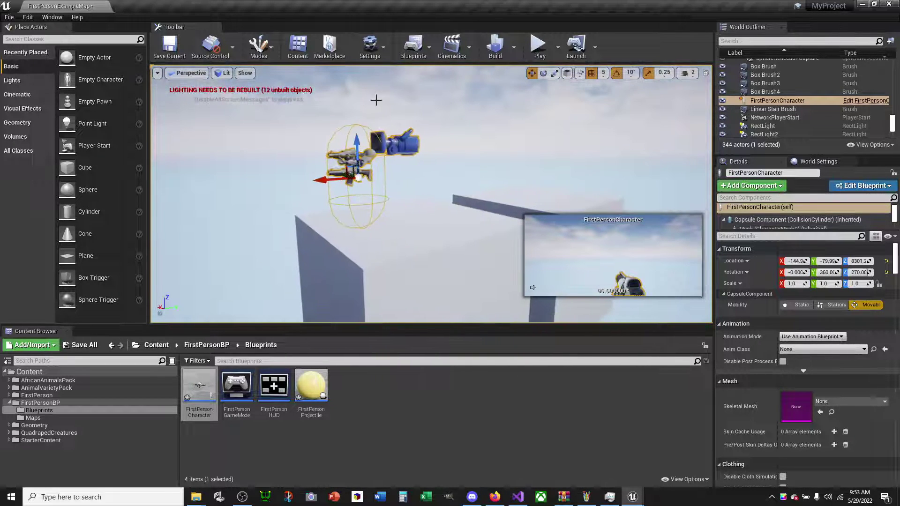
drag(338, 177, 405, 174)
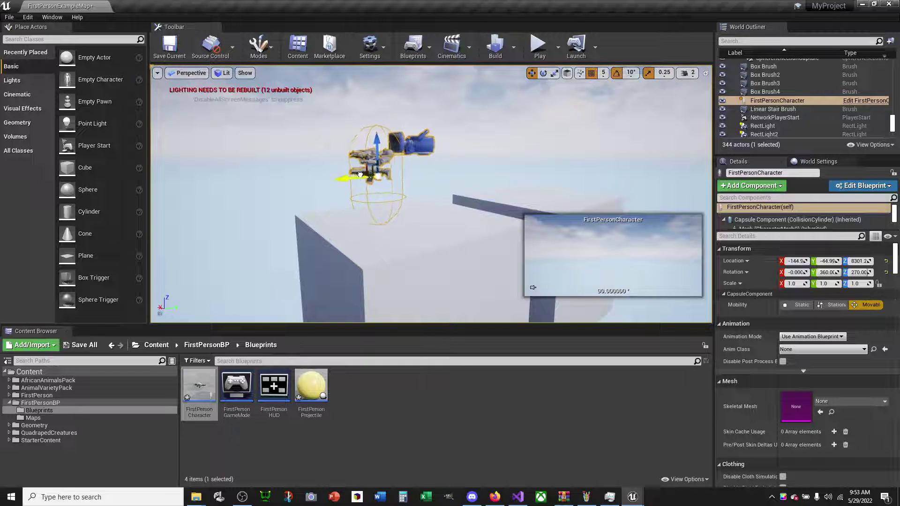
click(540, 49)
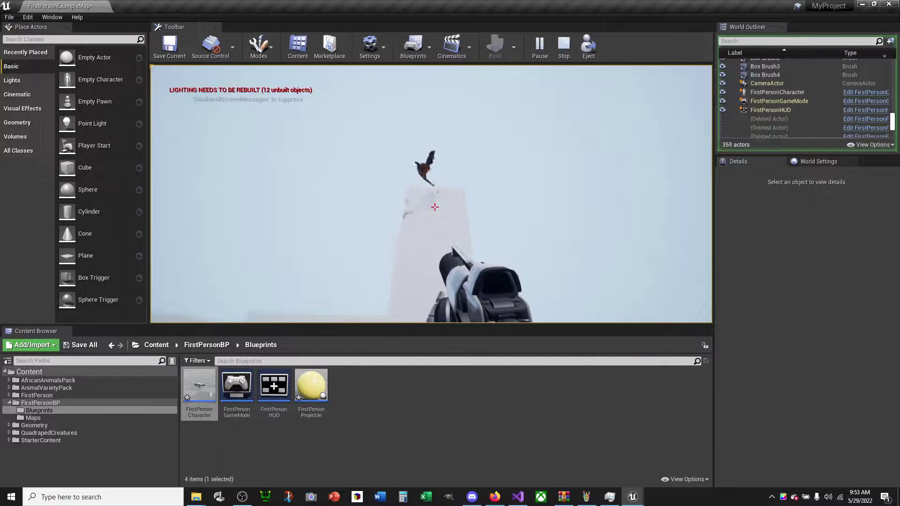
Fire repeated projectiles at the falling pig and the other animals in the sky.
click(435, 207)
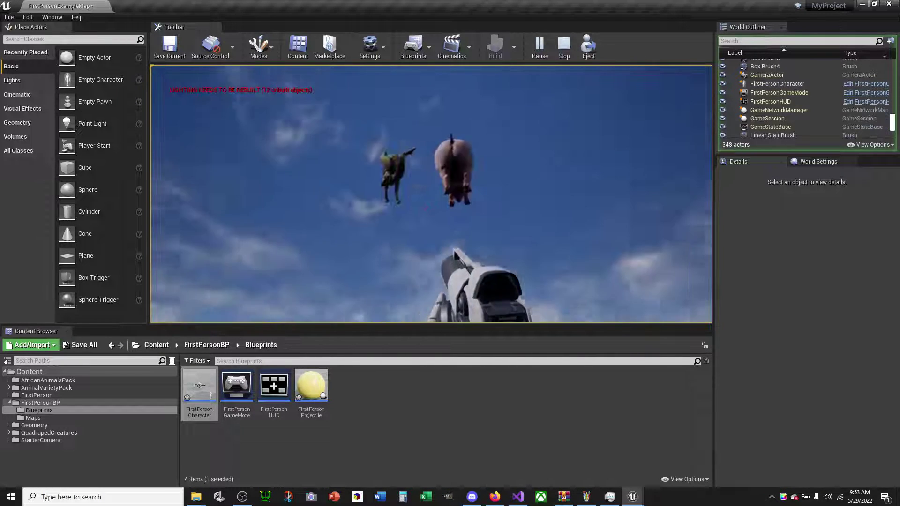
click(434, 205)
click(434, 205)
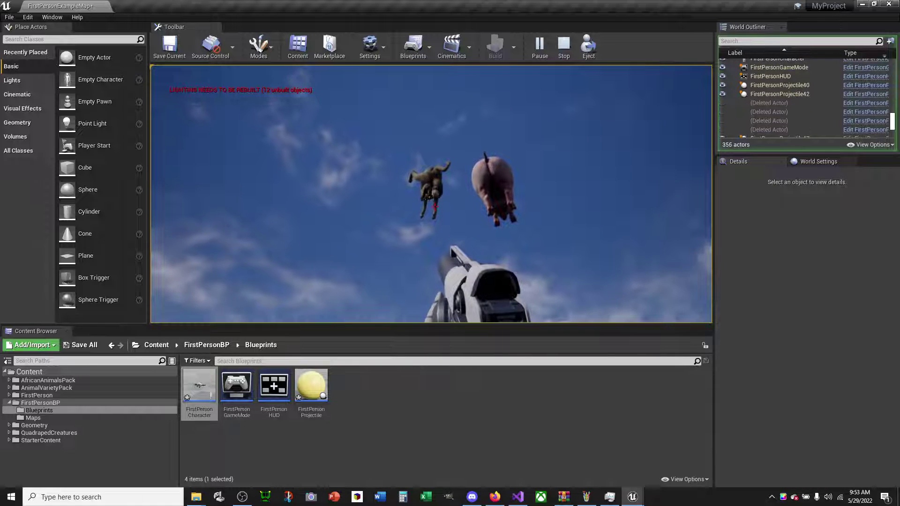
click(435, 206)
click(435, 207)
click(434, 207)
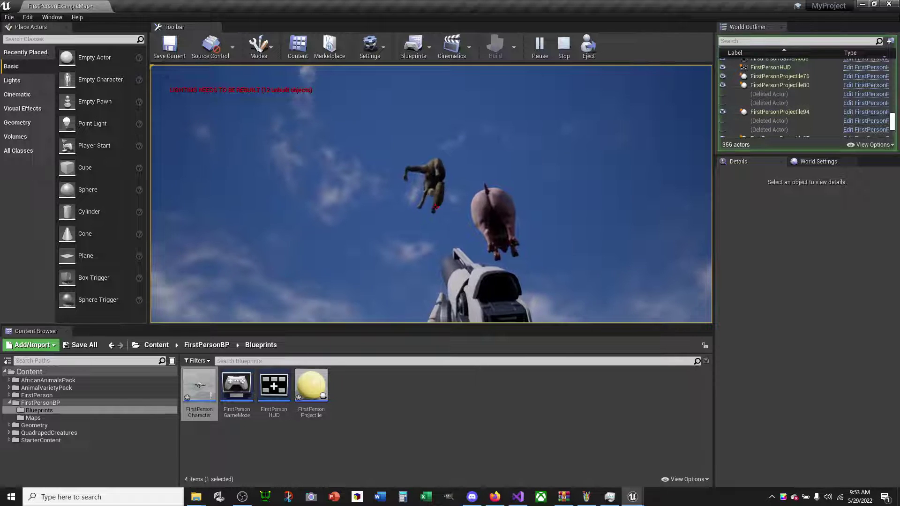
click(435, 206)
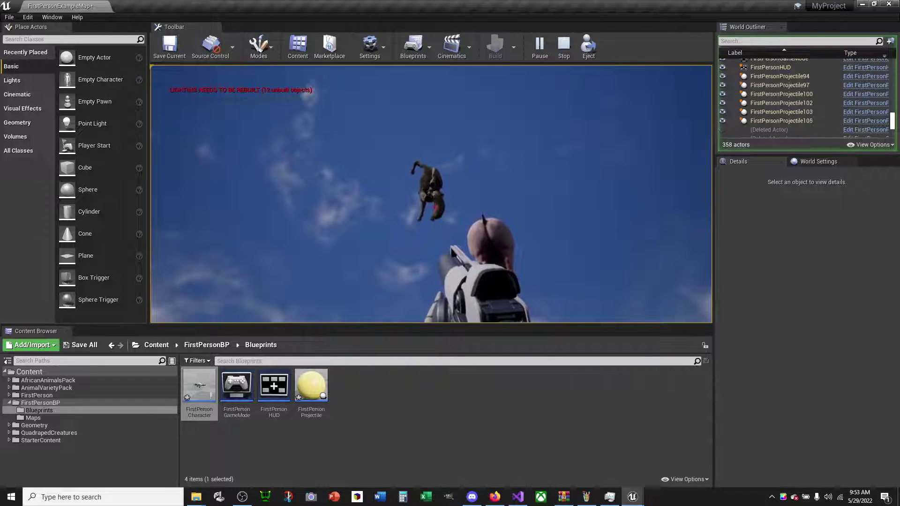
click(435, 207)
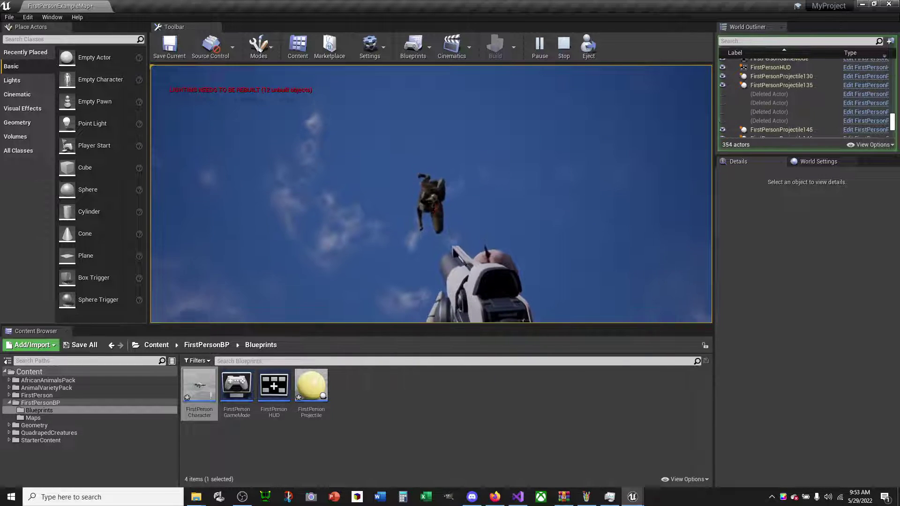
click(434, 207)
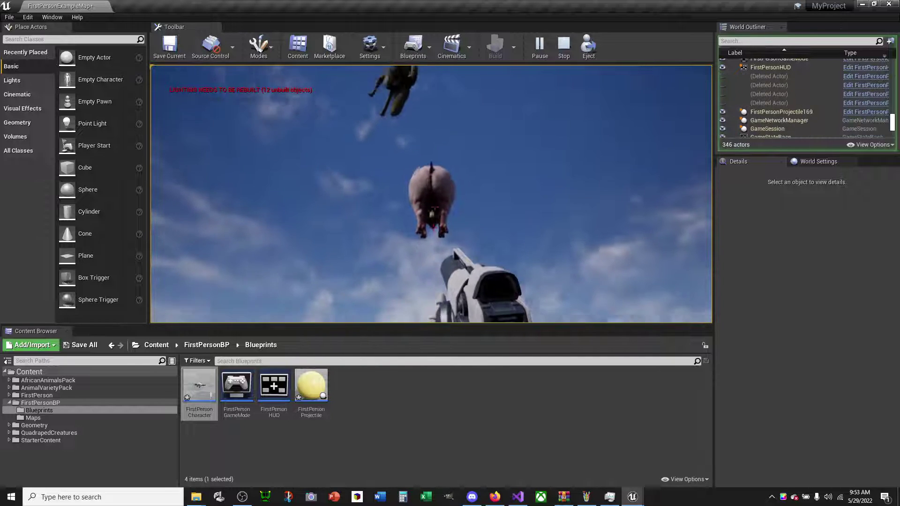
click(435, 206)
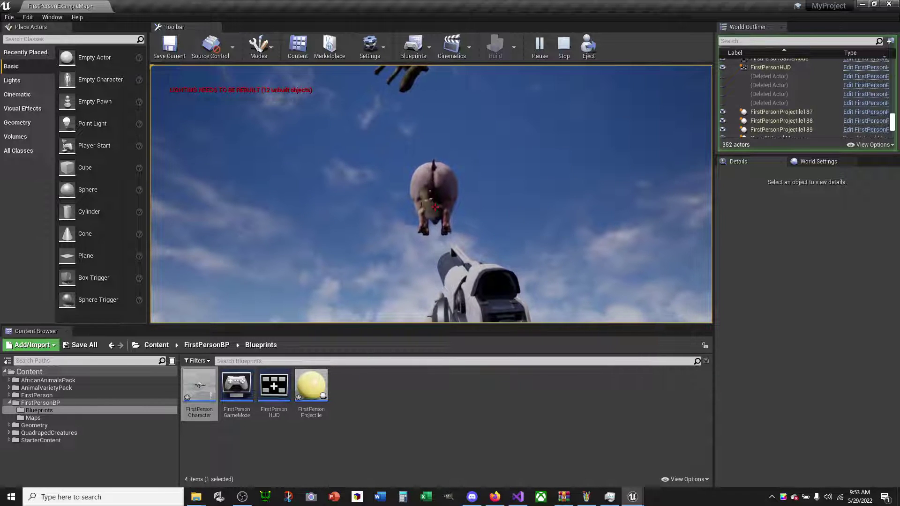
click(434, 207)
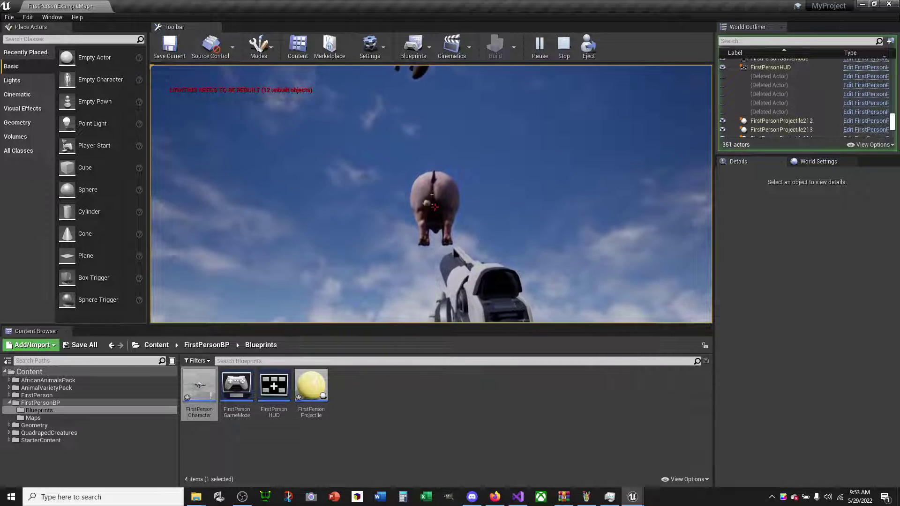
Rapid-fire at the dark animal overhead, then stop the play session.
click(435, 206)
click(435, 207)
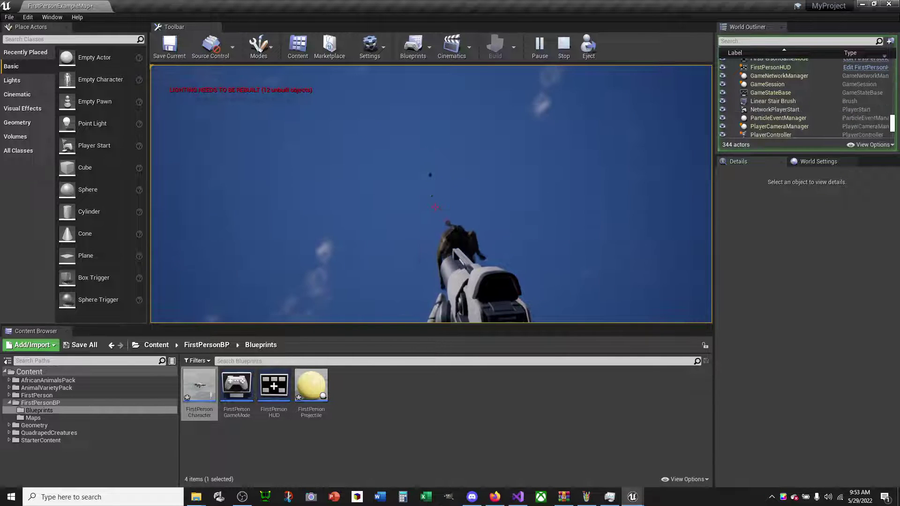
click(435, 207)
click(435, 206)
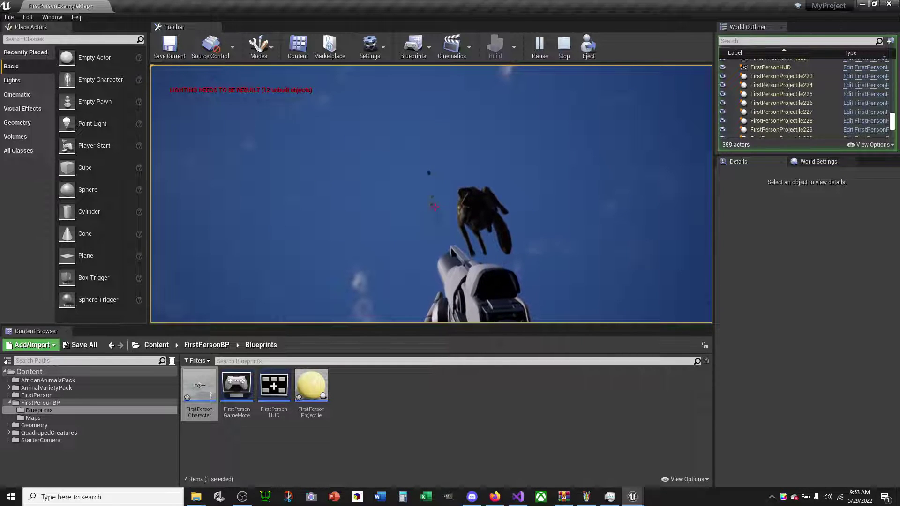
click(434, 207)
click(435, 207)
click(435, 207)
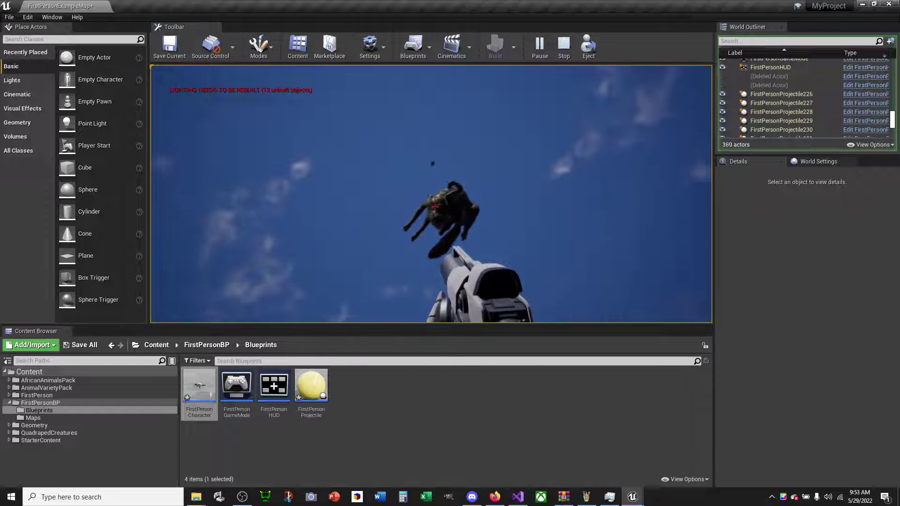
click(435, 207)
click(435, 207)
click(435, 207)
click(434, 206)
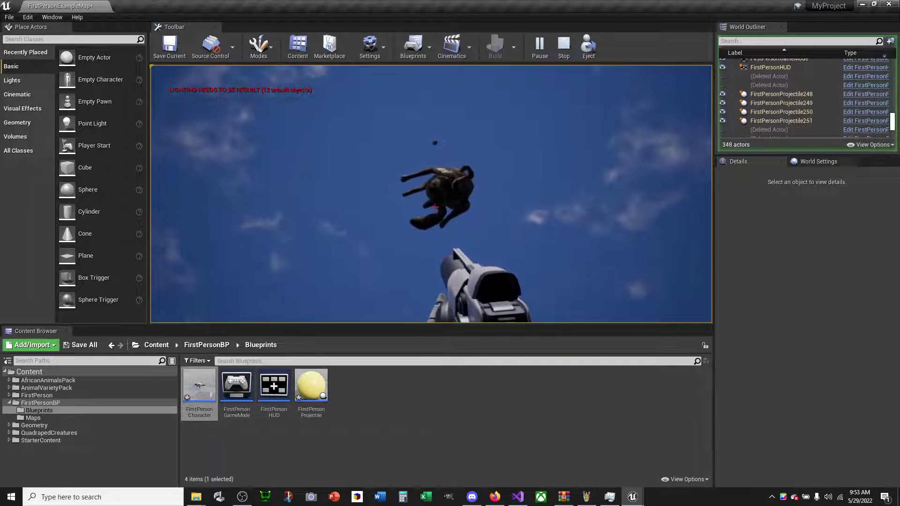
key(Escape)
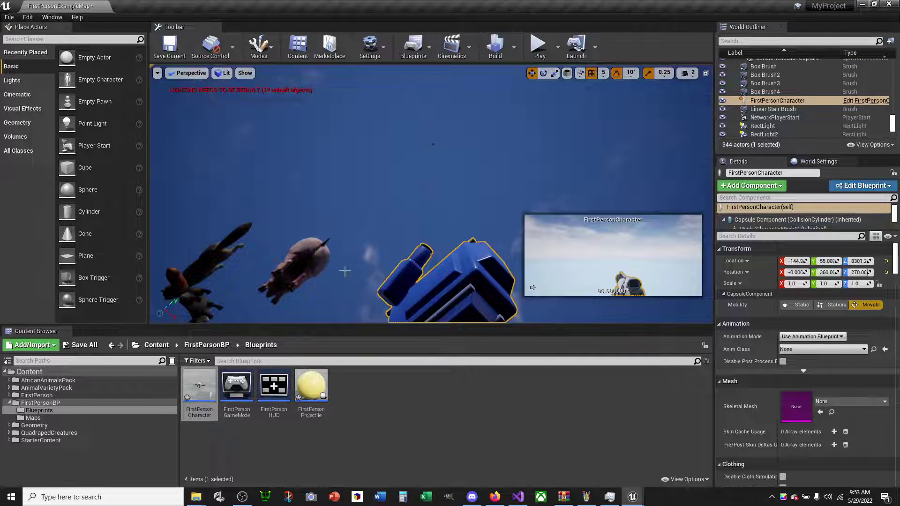
Set FirstPersonCharacter's Retriggerable Delay to 0.001, recompile, and close the blueprint.
double_click(199, 386)
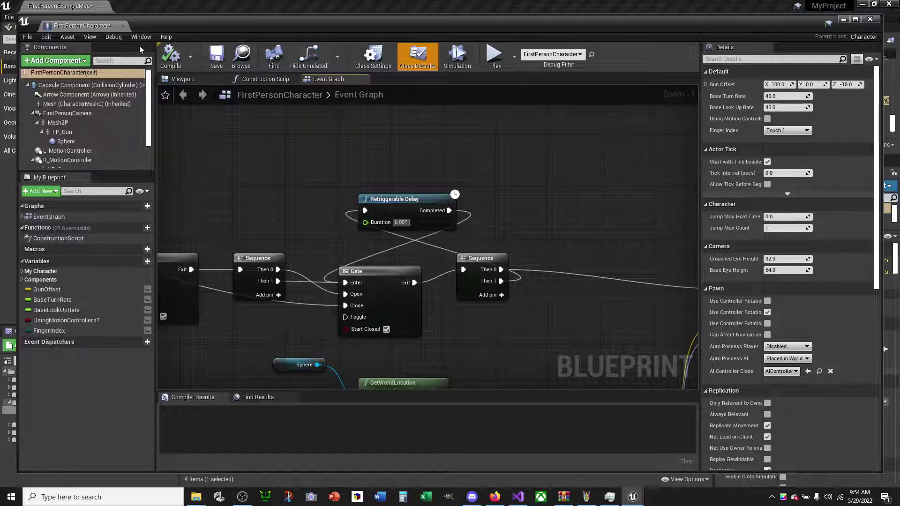
click(179, 67)
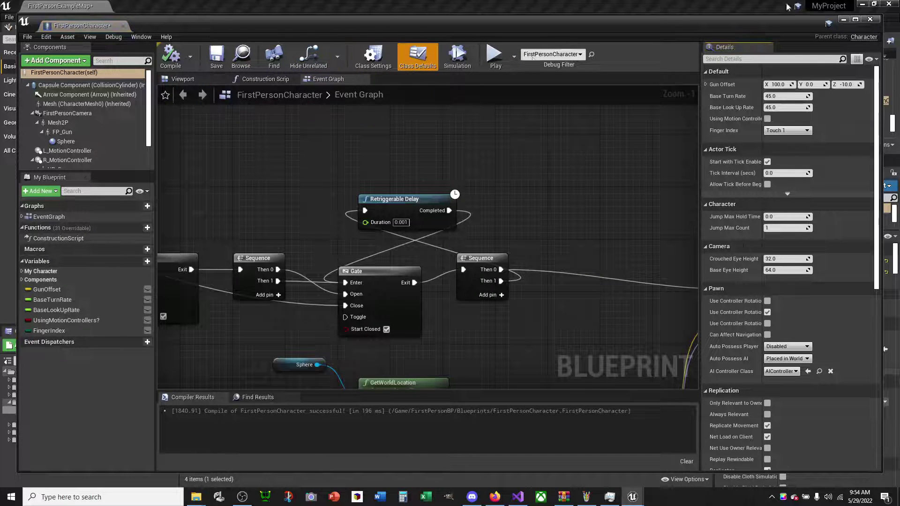
click(868, 20)
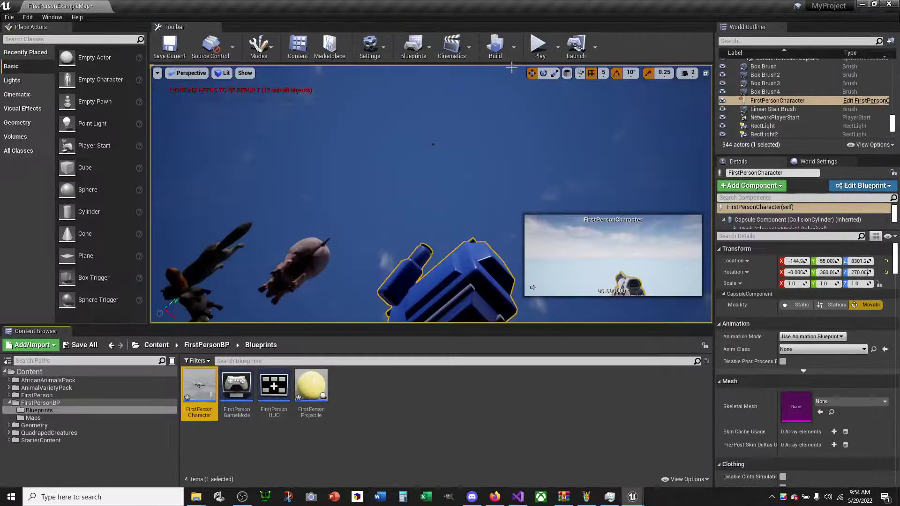
Start a new play-test with the 0.001-second delay and shoot the flying animals.
click(536, 50)
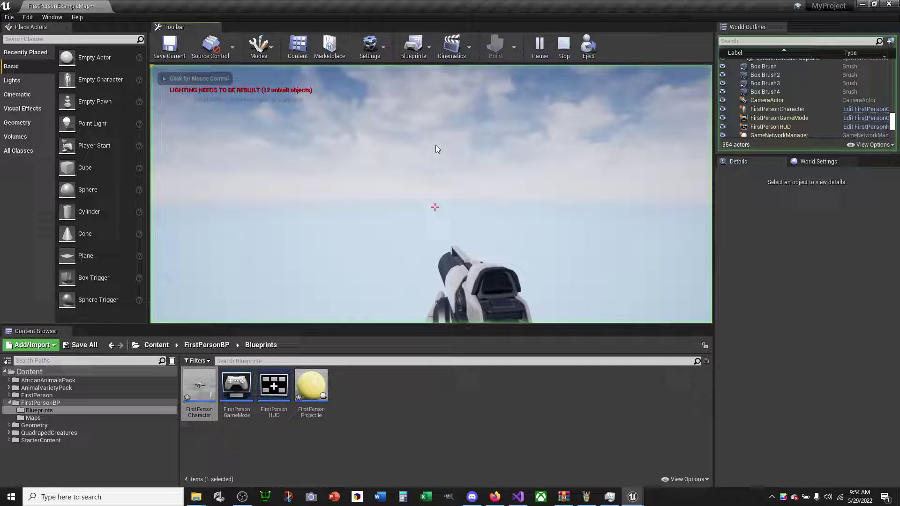
click(435, 206)
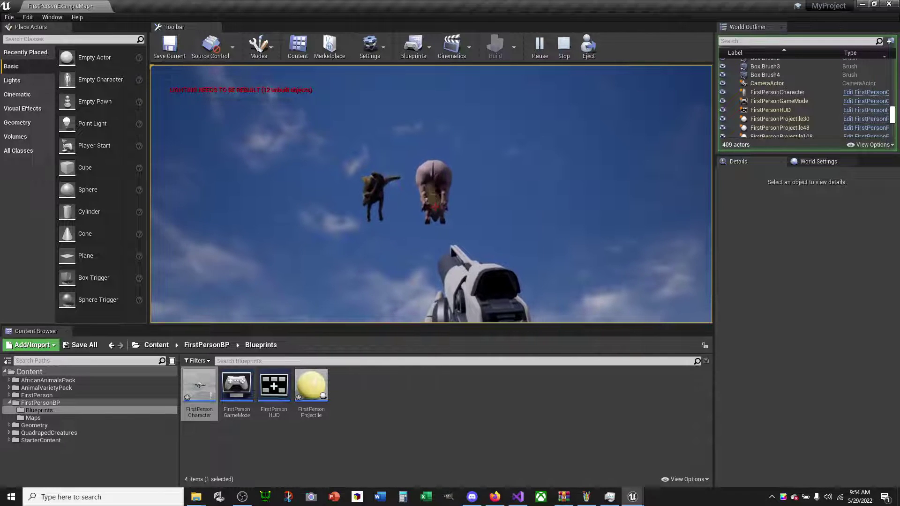
click(435, 207)
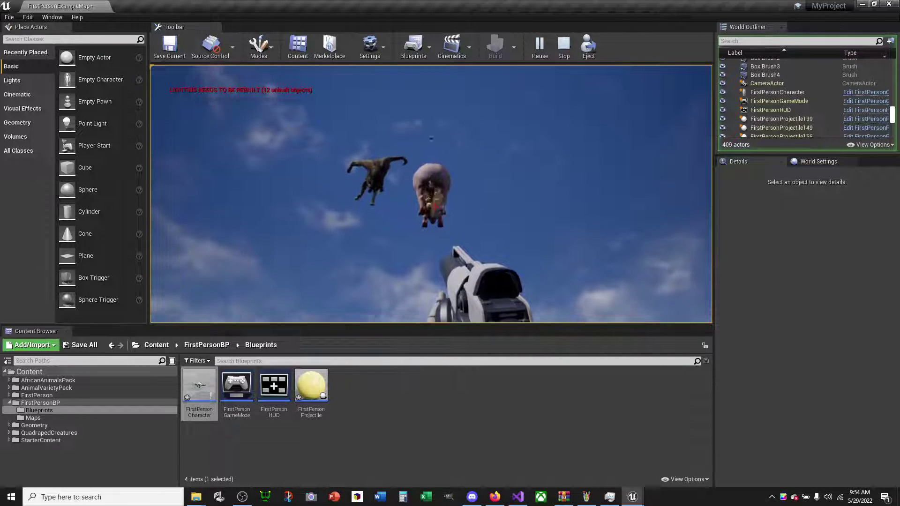
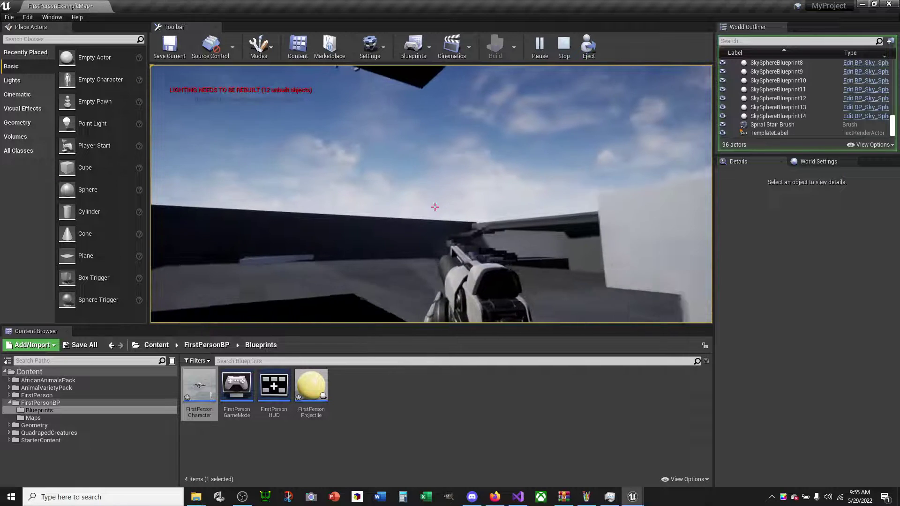
Stop the running game and open the FirstPersonCharacter blueprint for editing.
key(Escape)
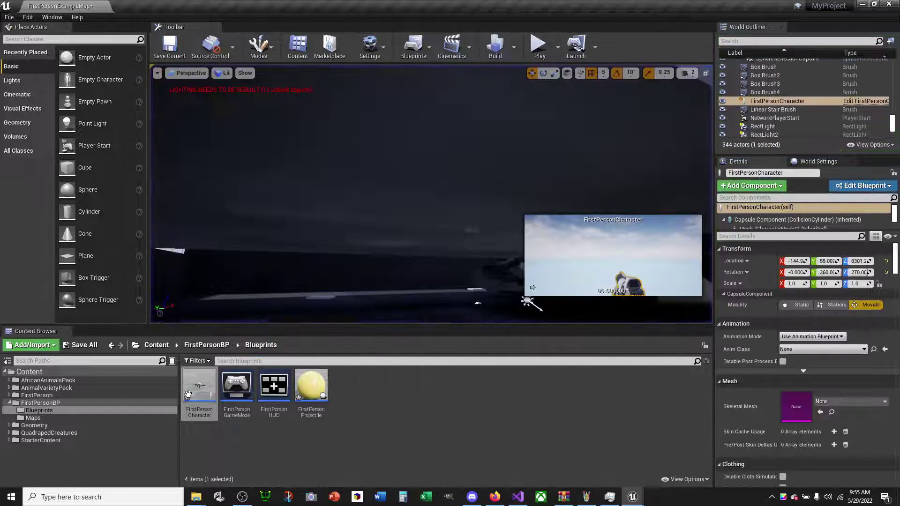
click(197, 387)
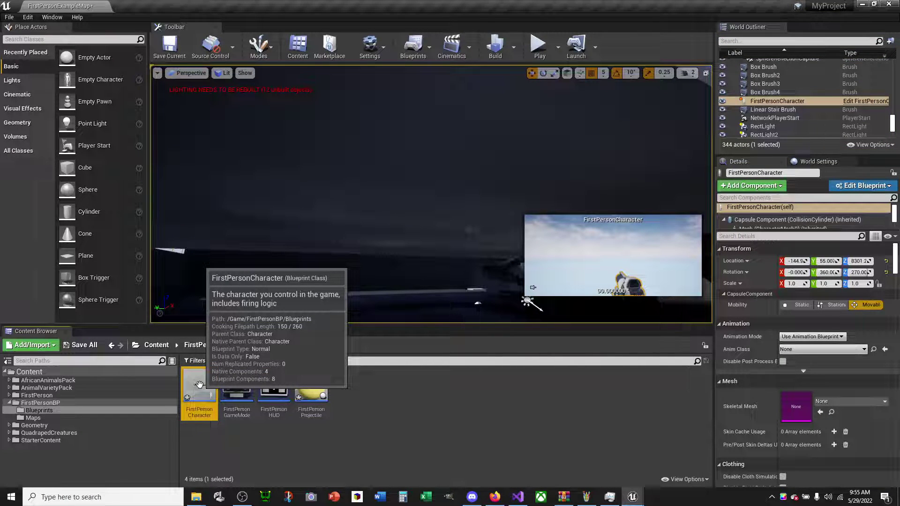
double_click(199, 391)
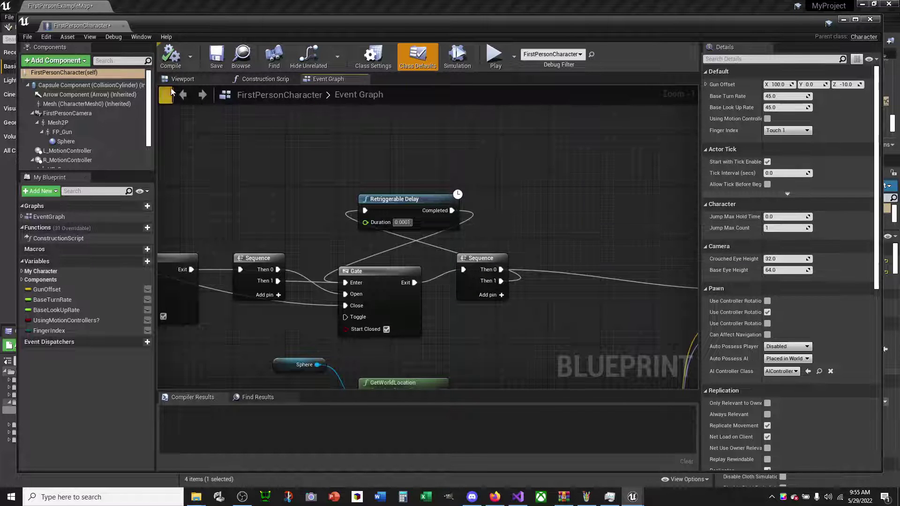
Compile the blueprint with the 0.0001 Retriggerable Delay, close it, and play the level.
click(172, 67)
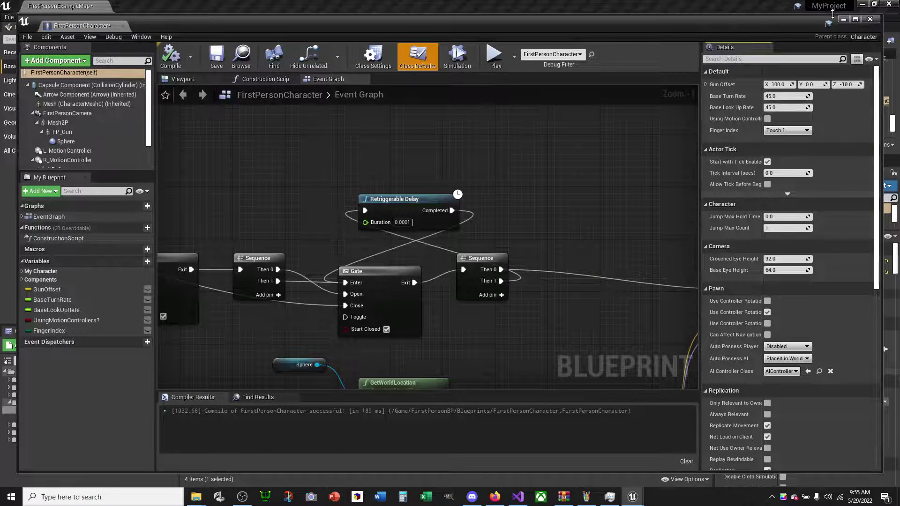
click(869, 19)
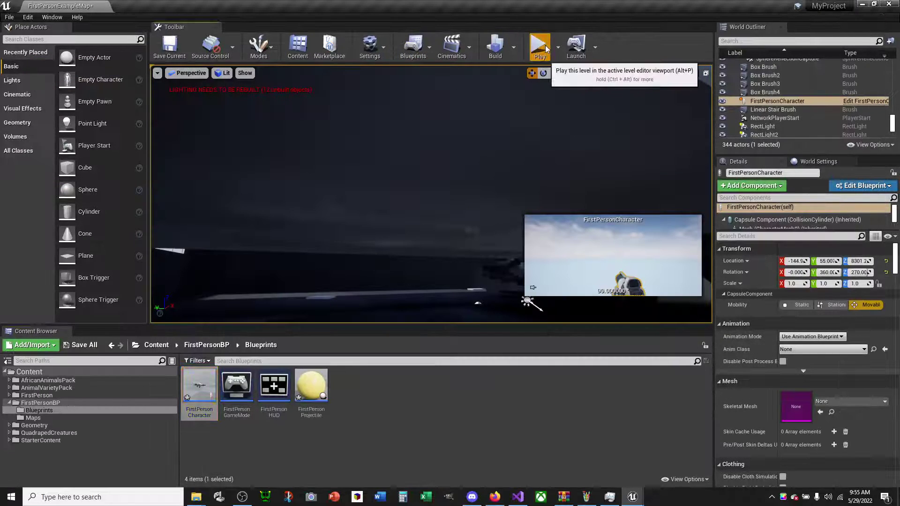
click(539, 45)
Fire rapid projectile streams at the floating pig and dog, the sky and the pale wall.
click(453, 158)
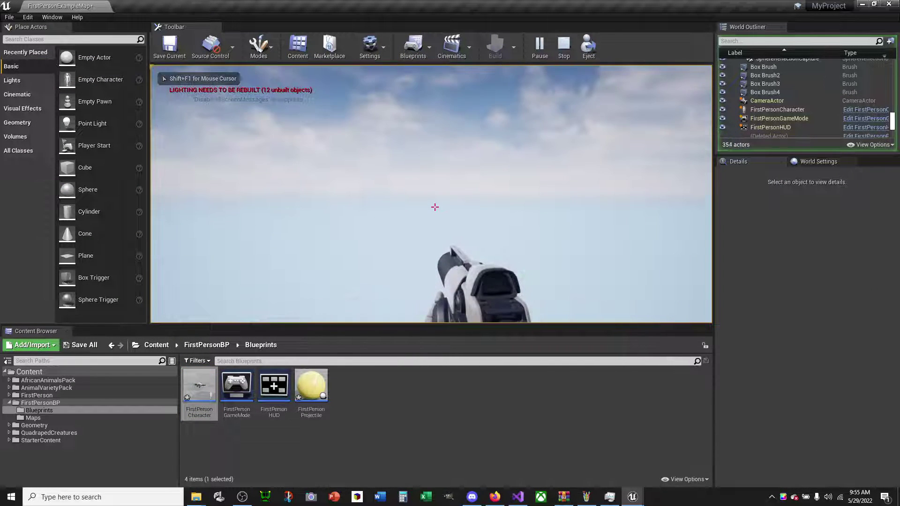
click(435, 207)
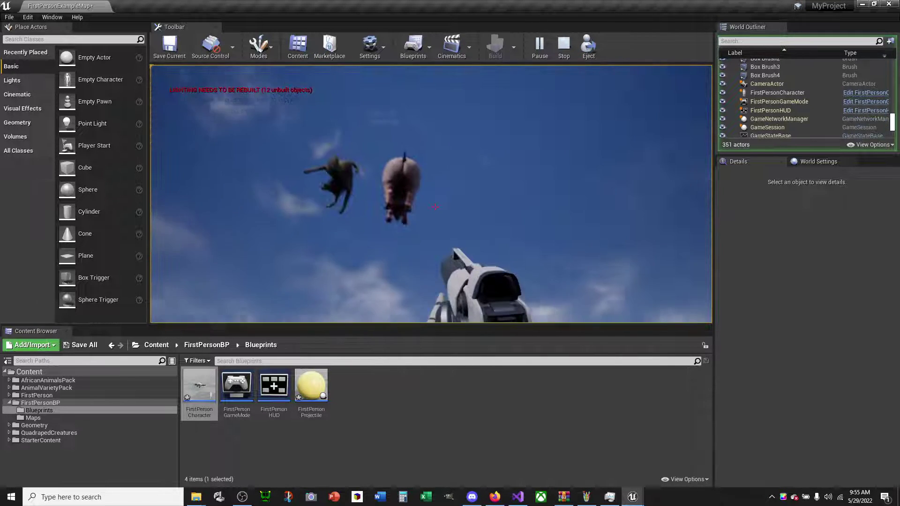
click(435, 207)
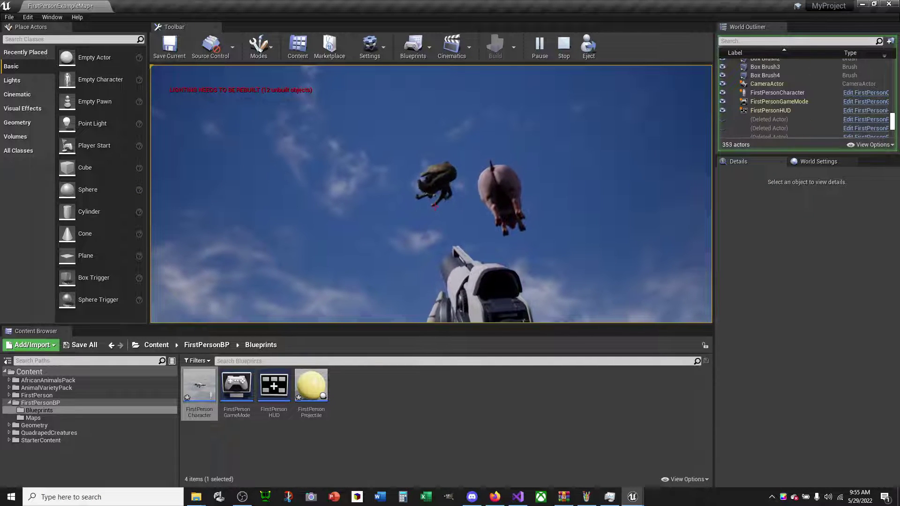
click(435, 207)
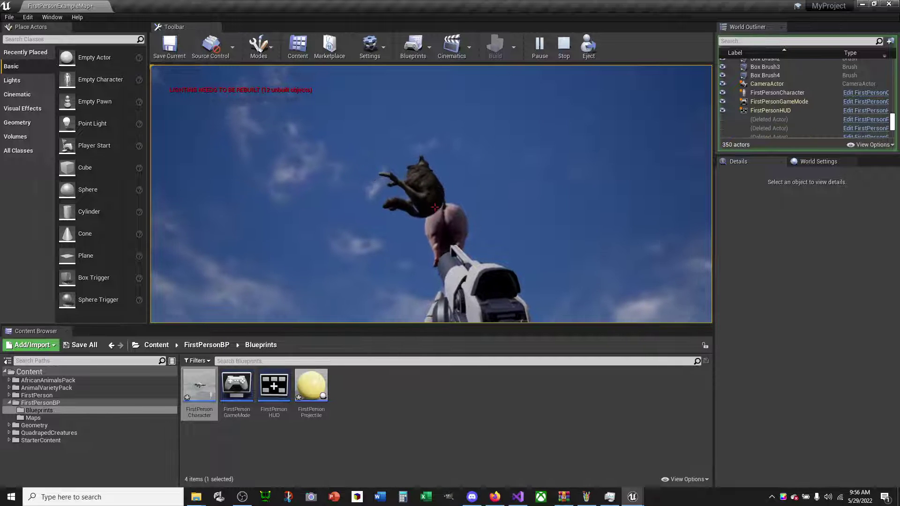
click(435, 206)
click(434, 206)
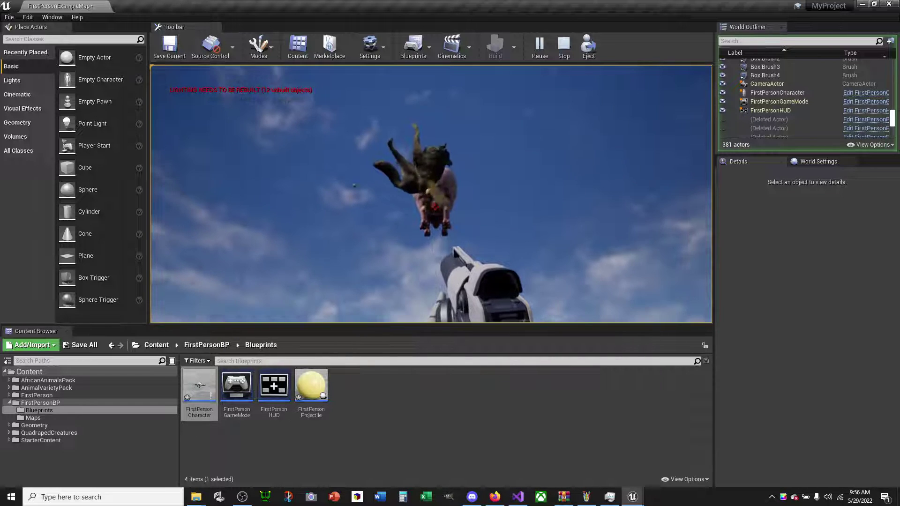
click(435, 207)
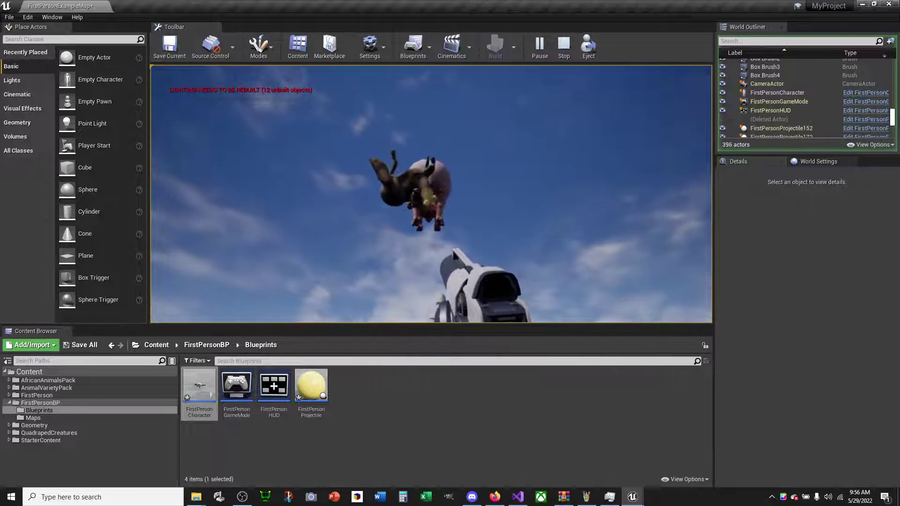
click(434, 206)
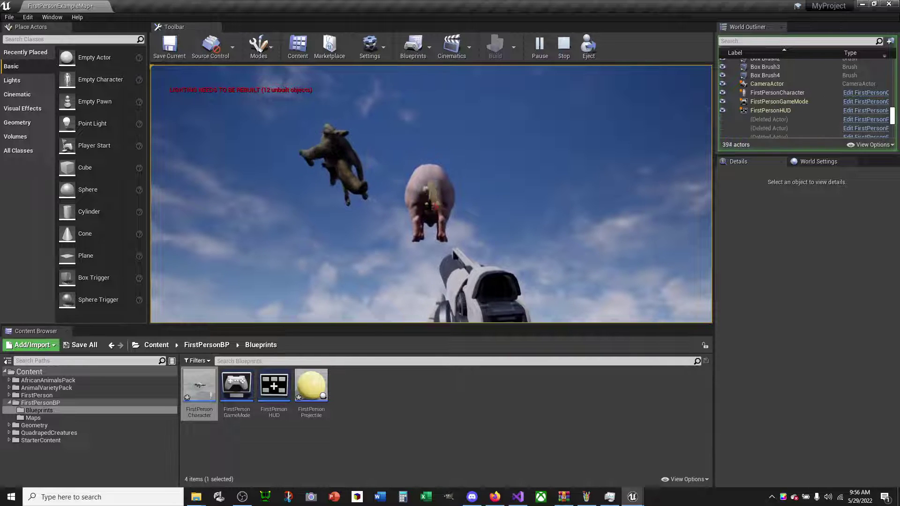
click(435, 206)
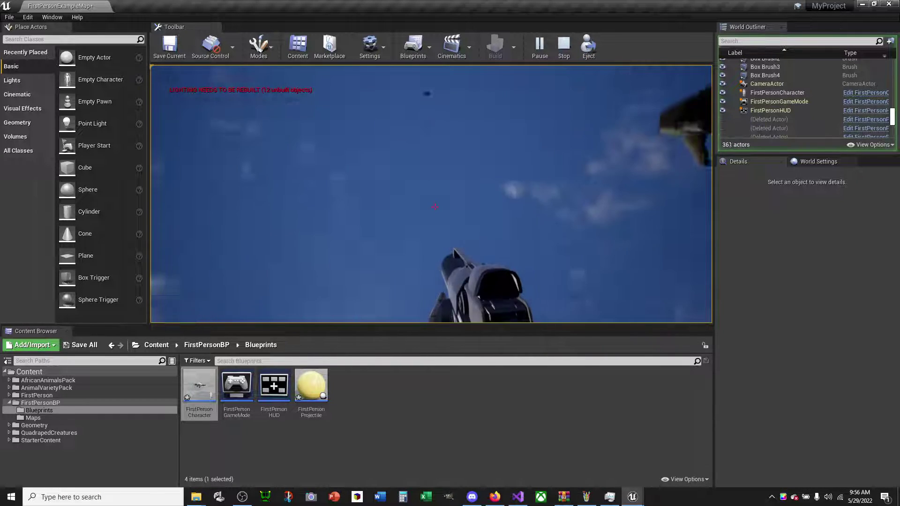
click(435, 206)
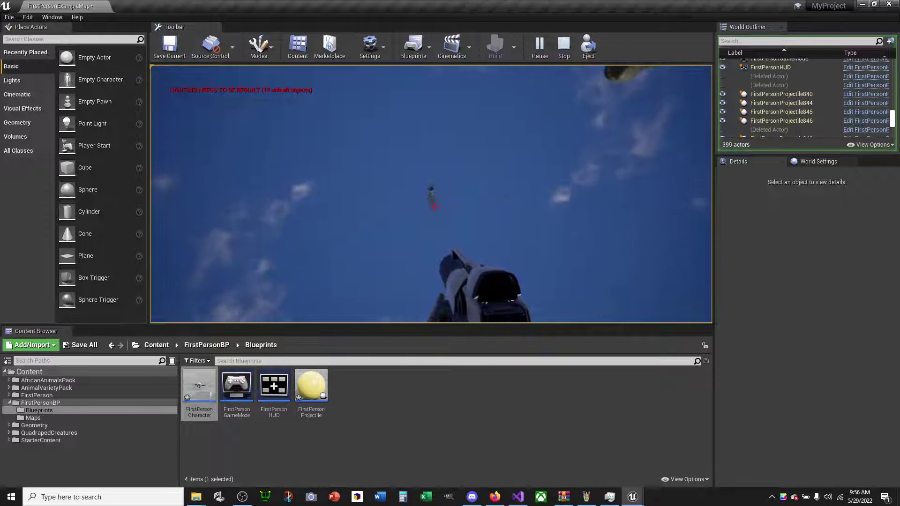
click(434, 207)
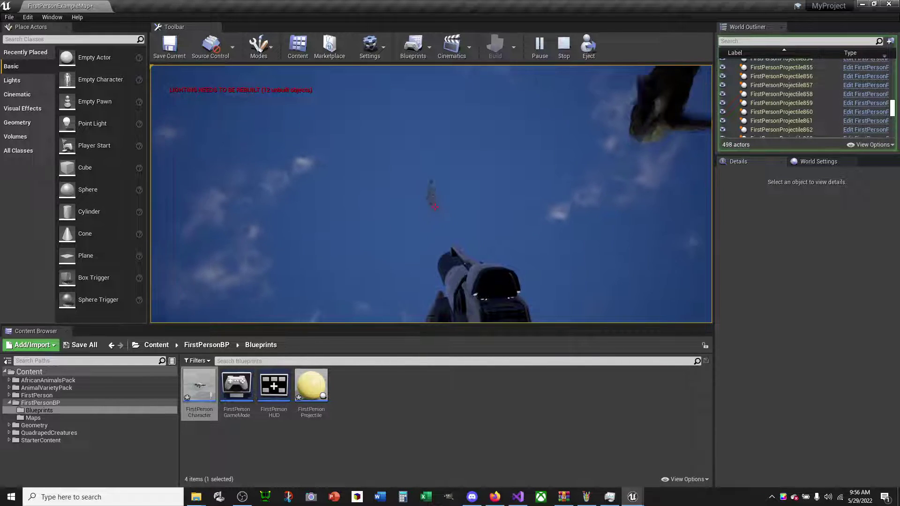
click(435, 207)
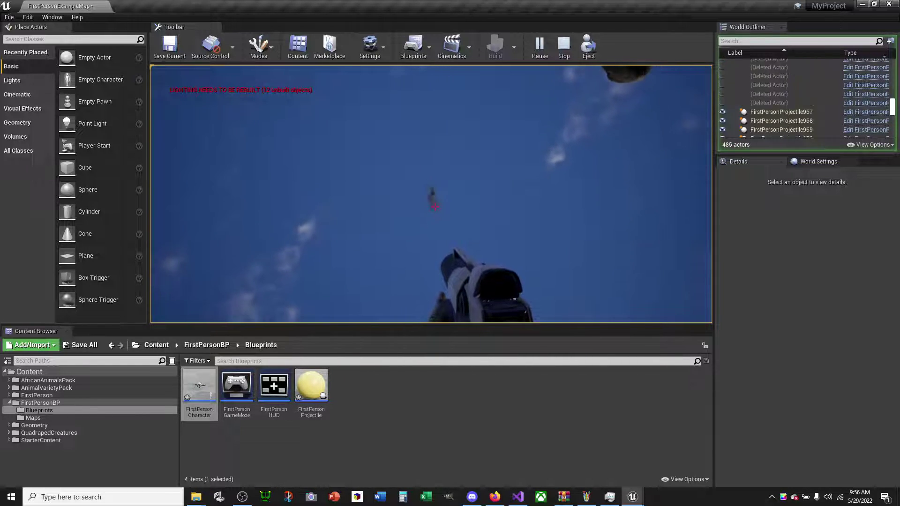
click(435, 206)
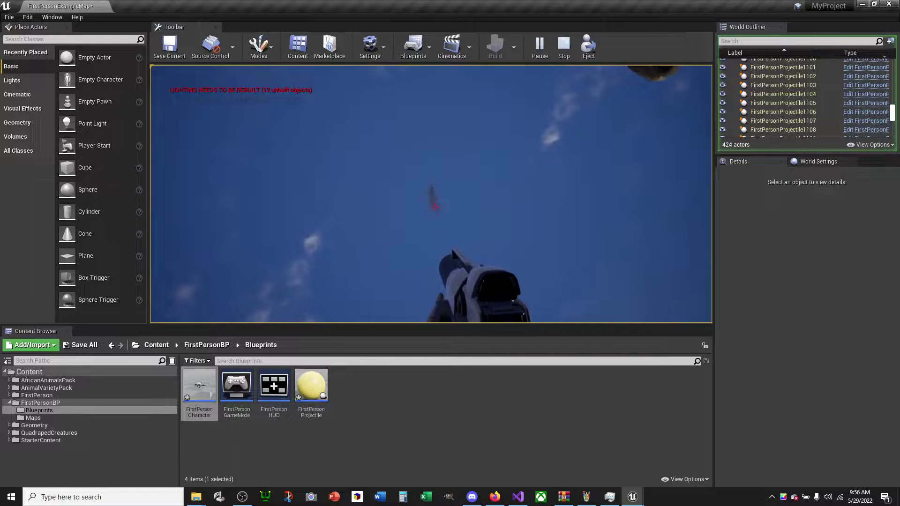
click(434, 207)
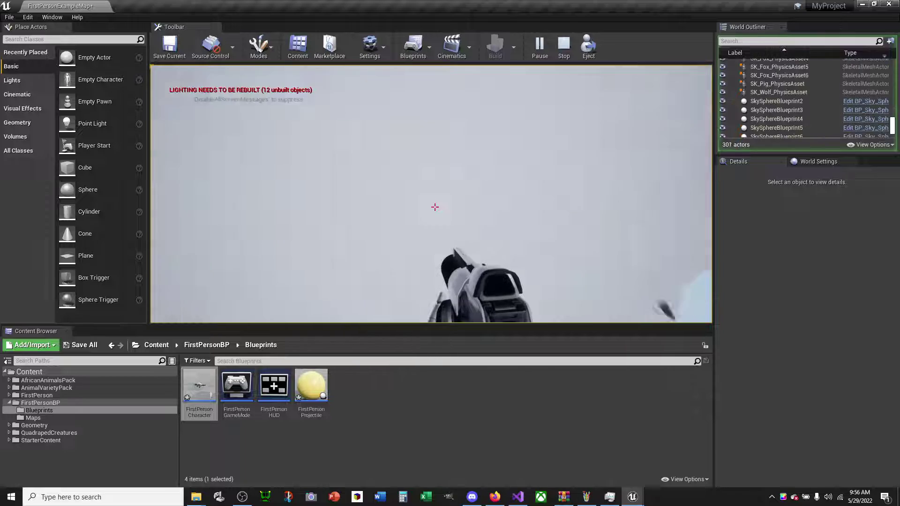
click(435, 206)
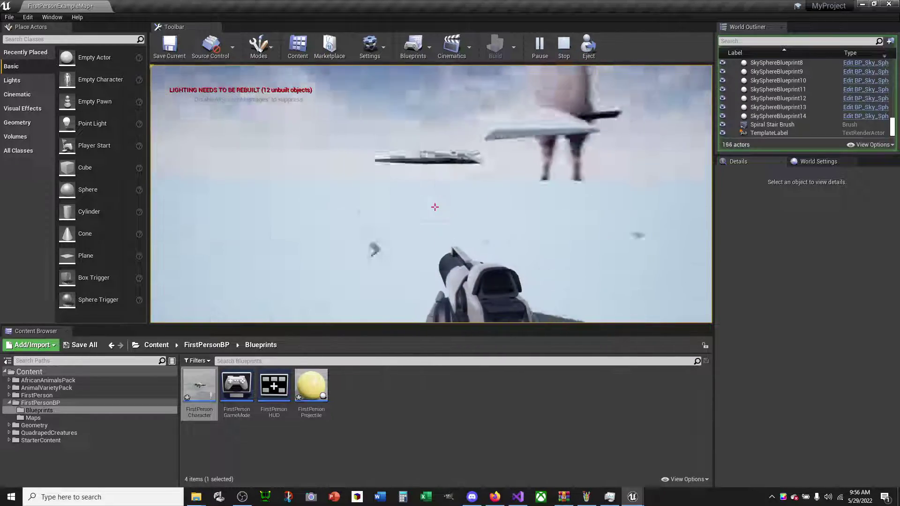
click(435, 207)
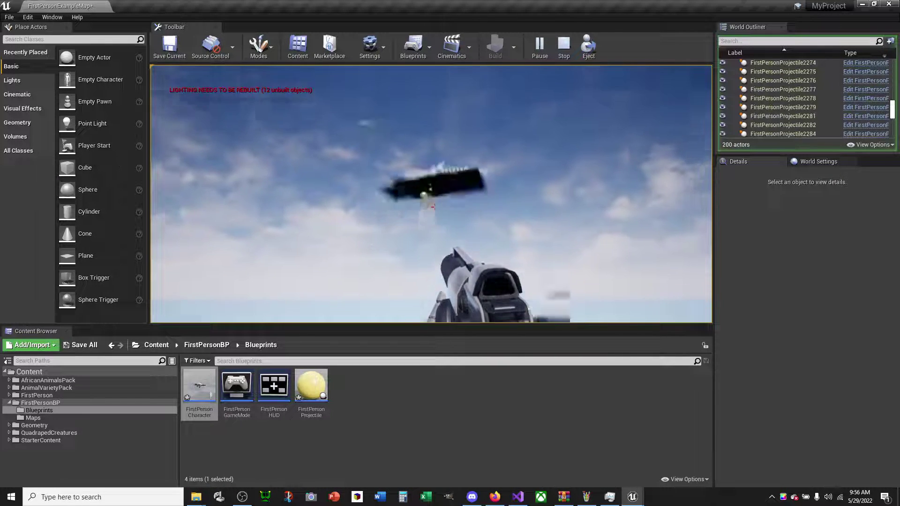
Restart play, blast apart the fence and white stair structure, then stop the game.
key(Escape)
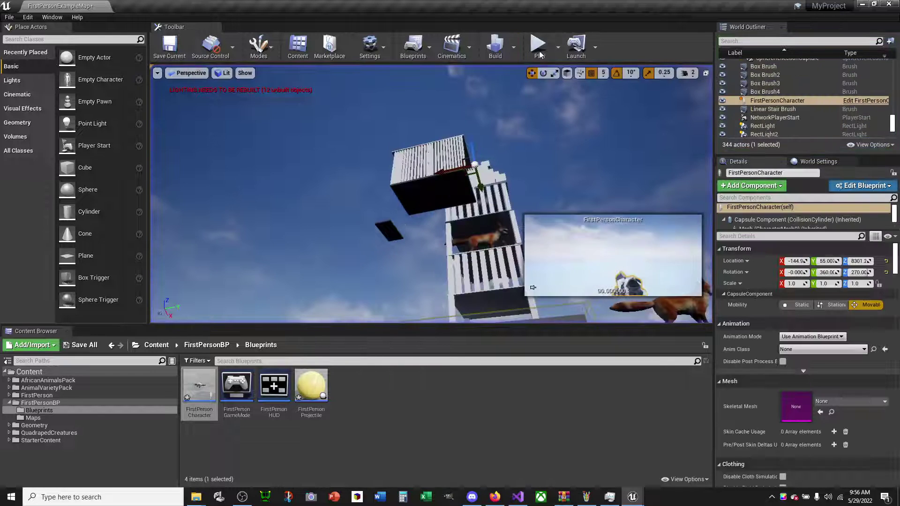
click(539, 55)
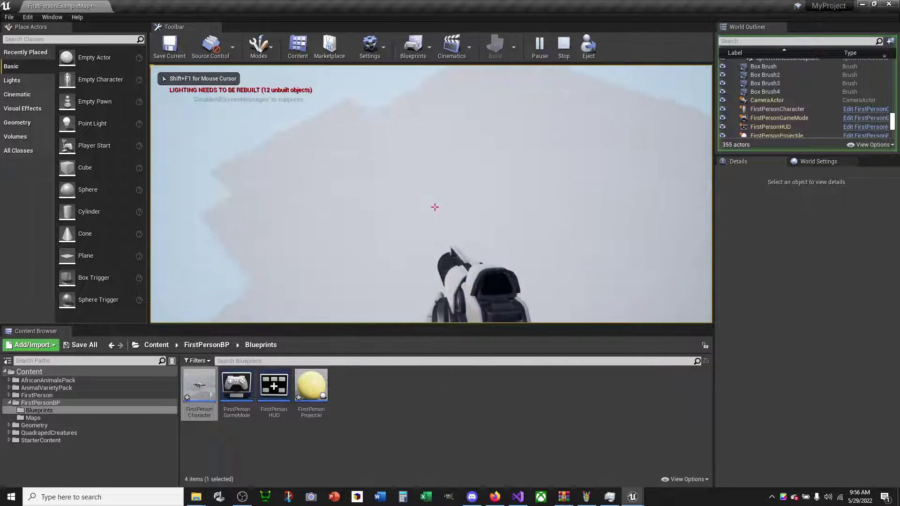
click(435, 206)
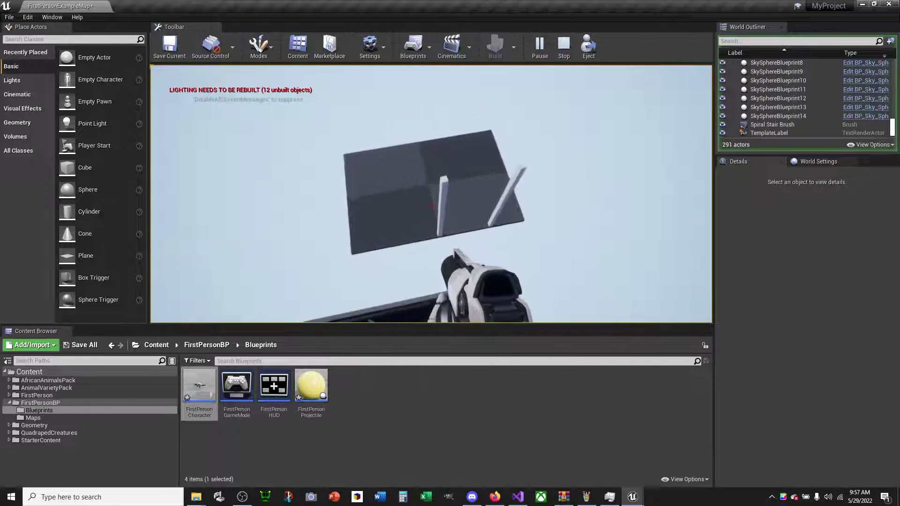
click(432, 207)
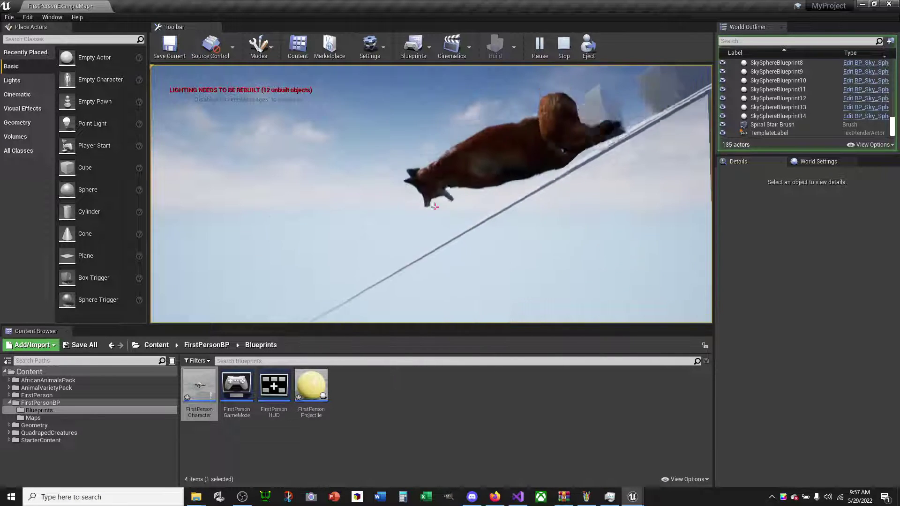
click(564, 44)
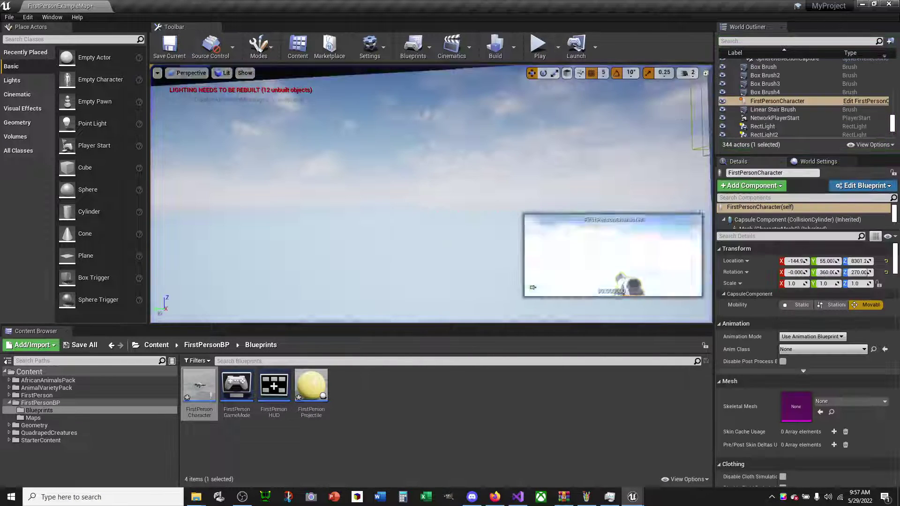
Relaunch the level and fire projectile bursts at the pig, dog and wrecked structure.
click(533, 49)
click(319, 318)
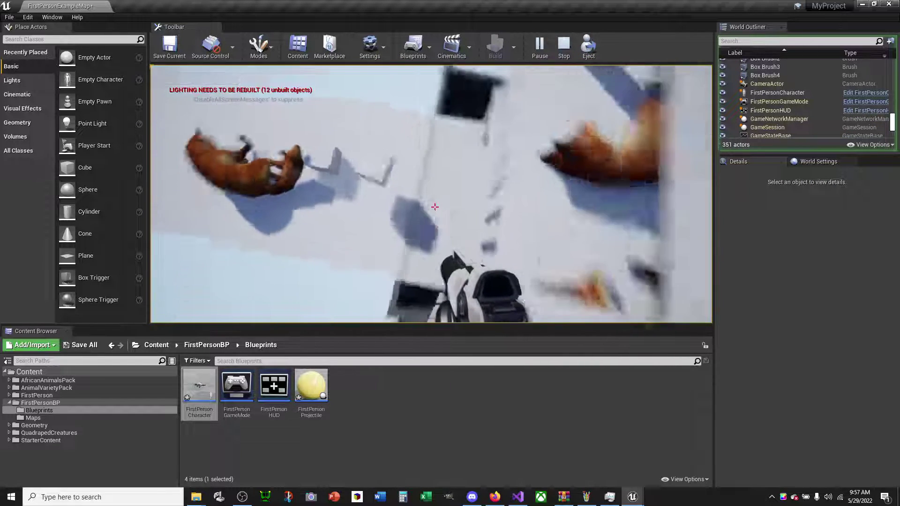
click(435, 207)
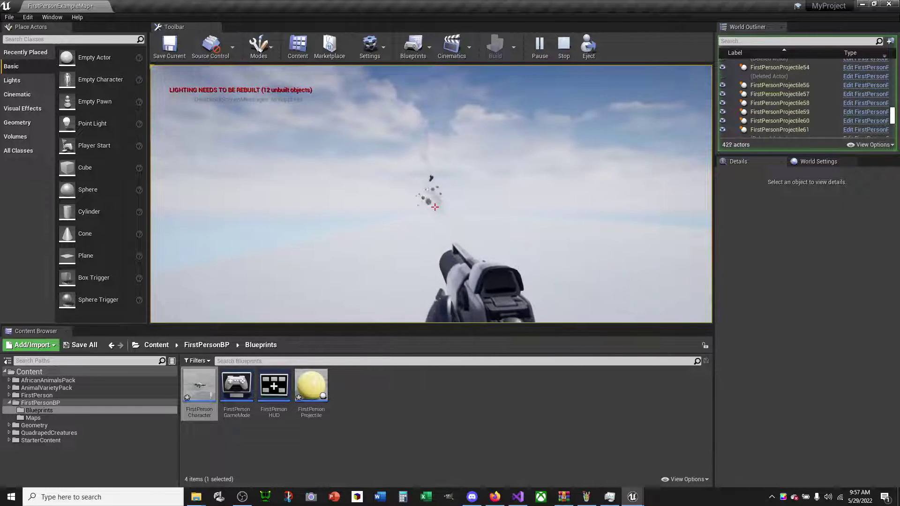
click(435, 208)
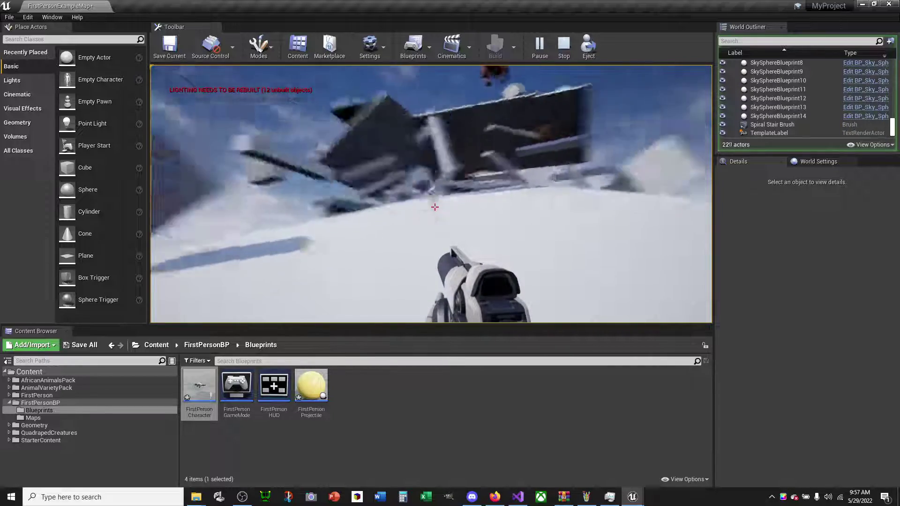
click(435, 207)
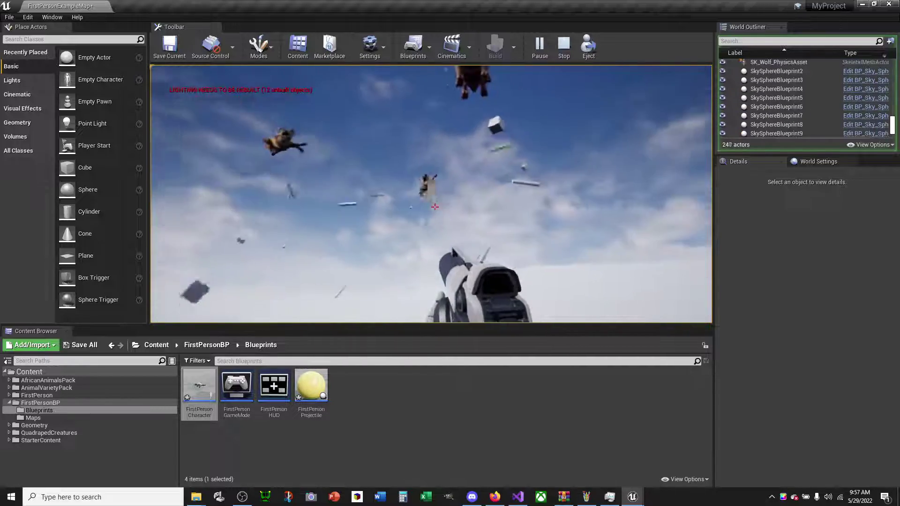
click(435, 207)
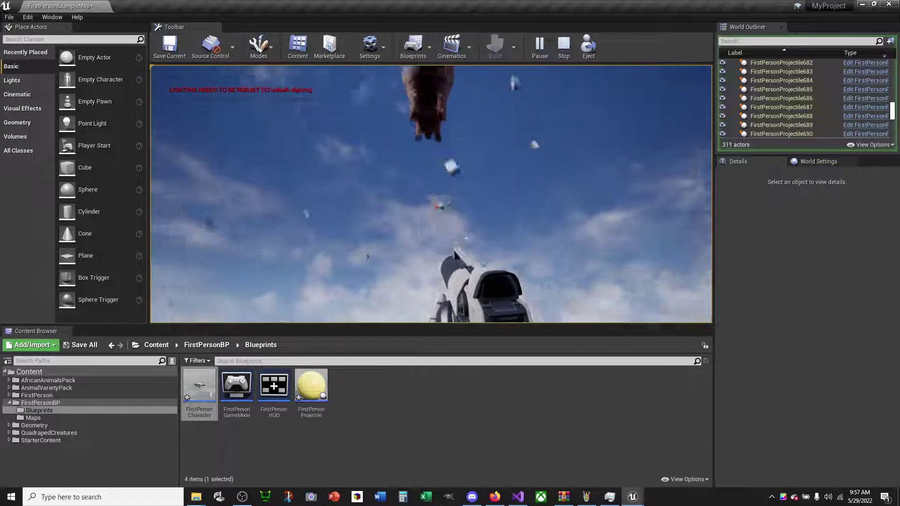
click(435, 207)
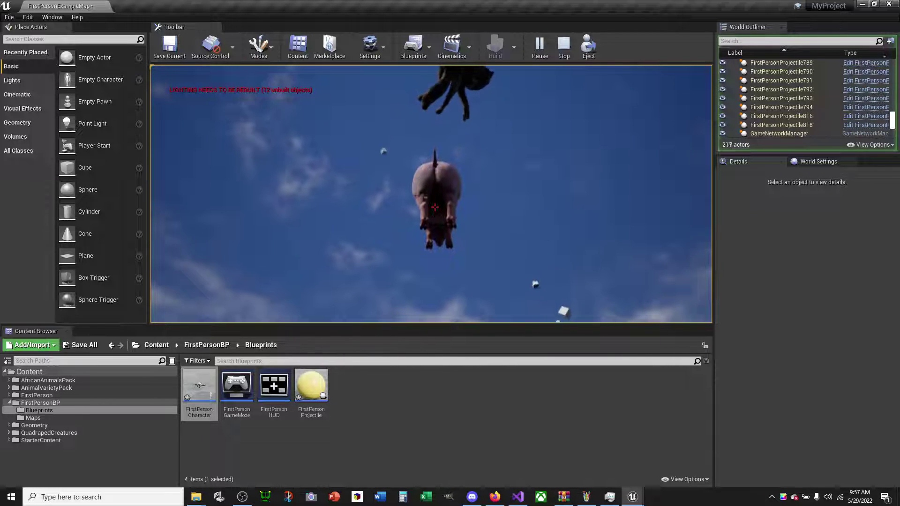
Stop play, recompile FirstPersonCharacter with the 0.00001 delay, and close its editor.
key(F8)
click(539, 45)
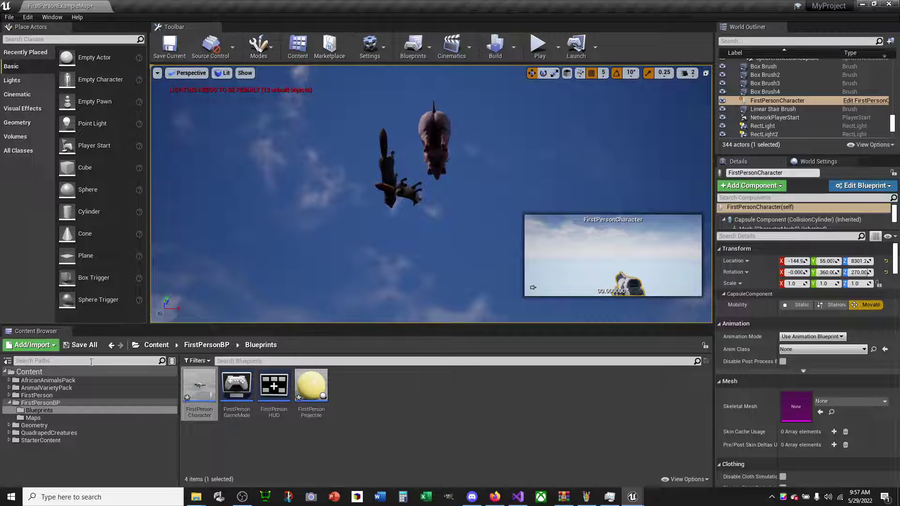
double_click(212, 381)
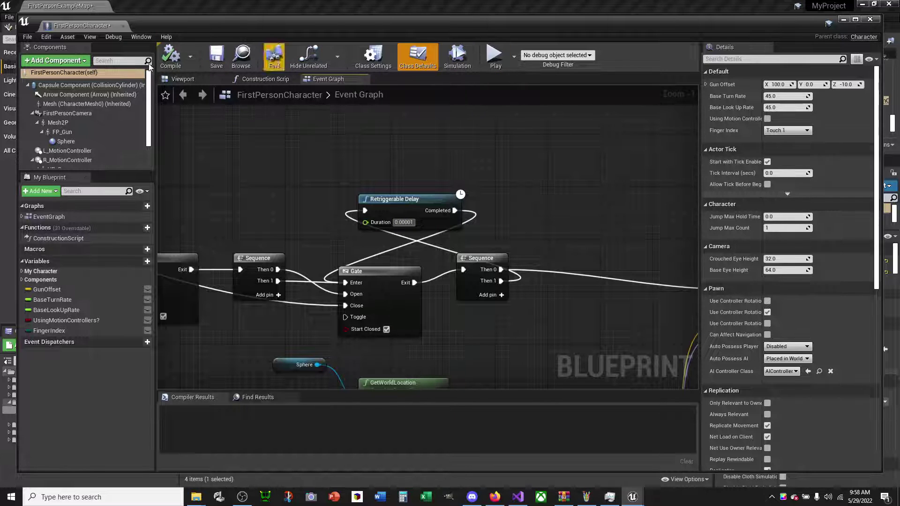
click(170, 56)
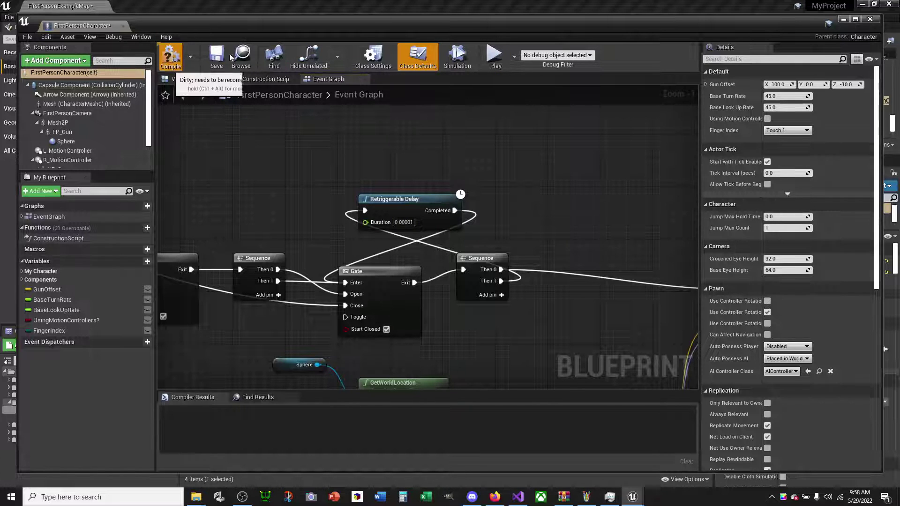
click(868, 19)
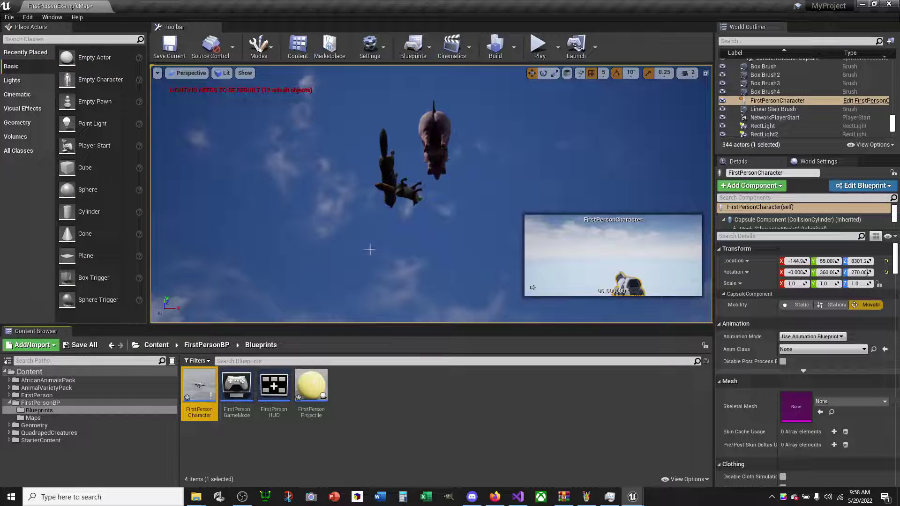
click(538, 44)
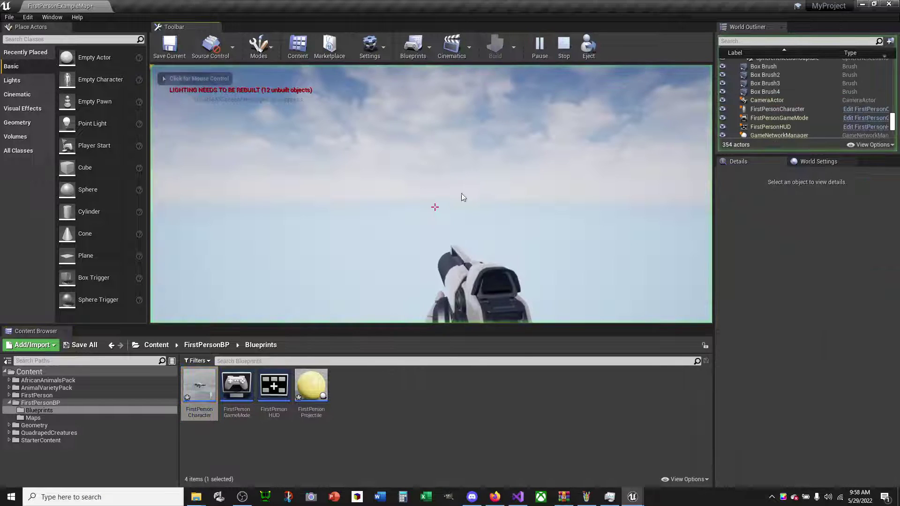
click(434, 206)
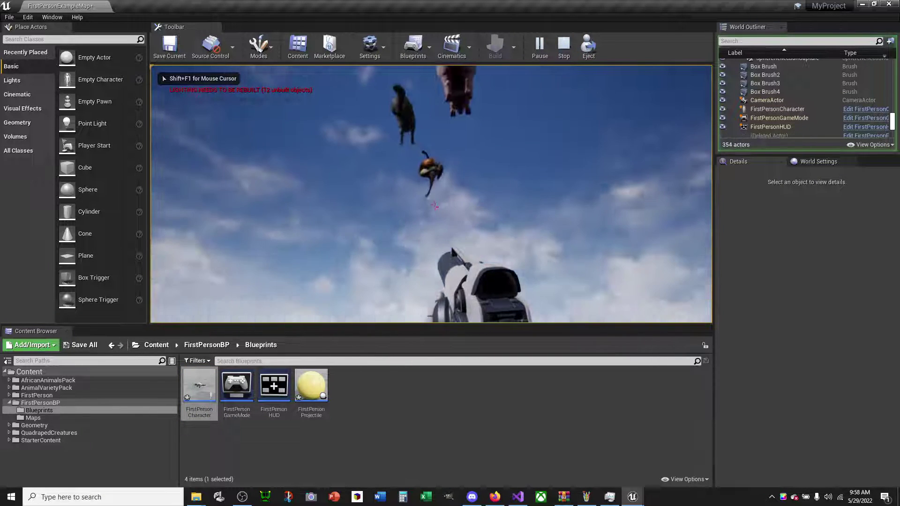
click(434, 206)
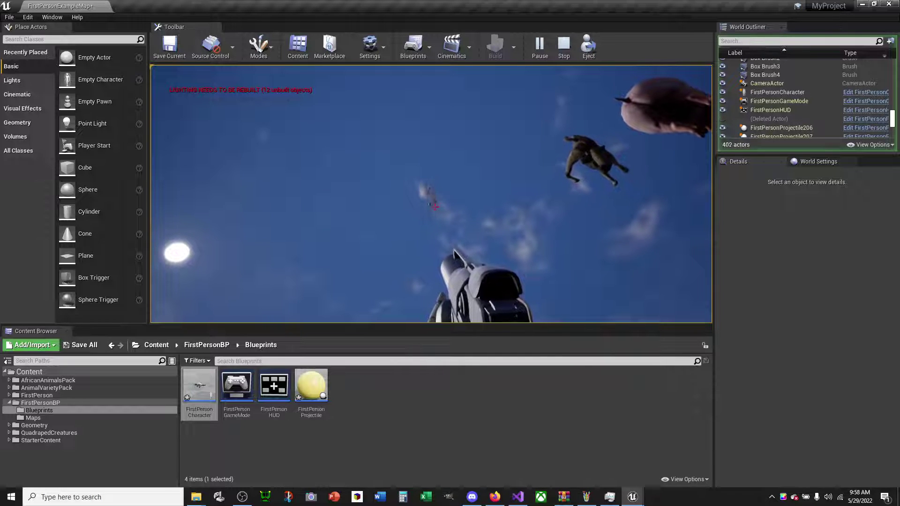
click(434, 206)
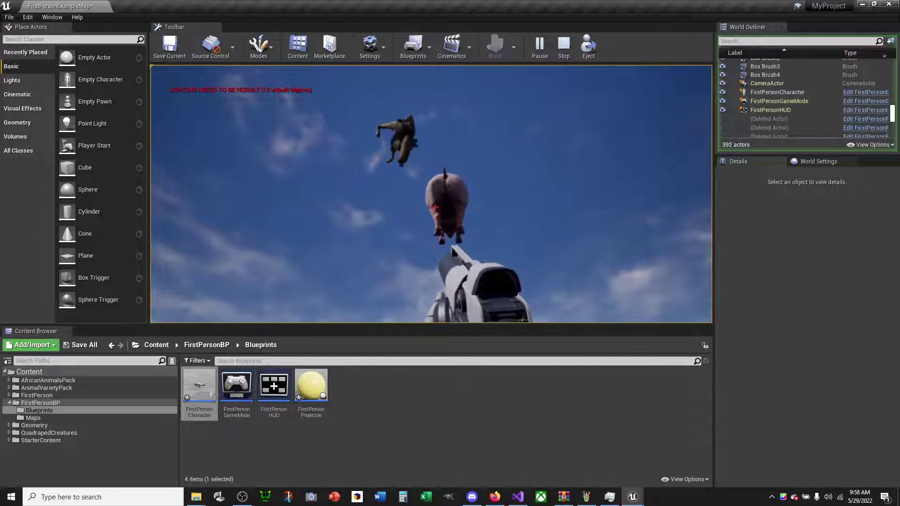
click(434, 207)
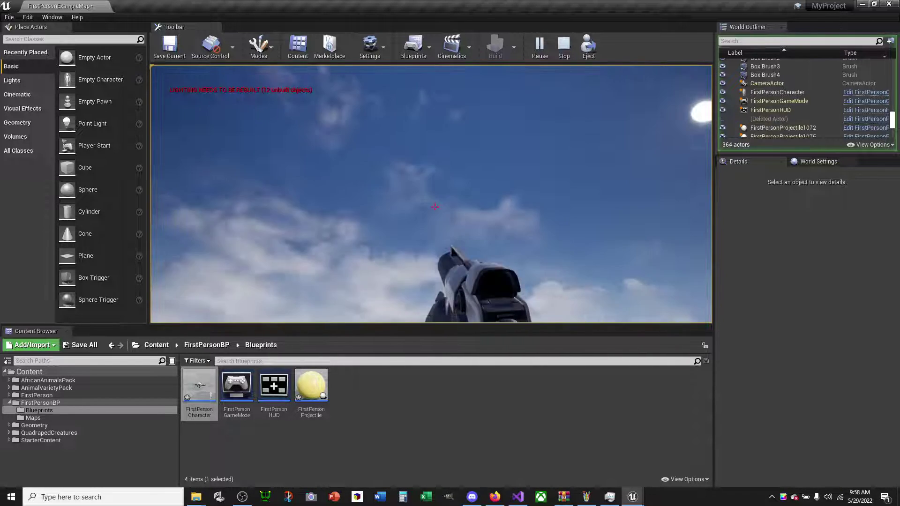
click(431, 202)
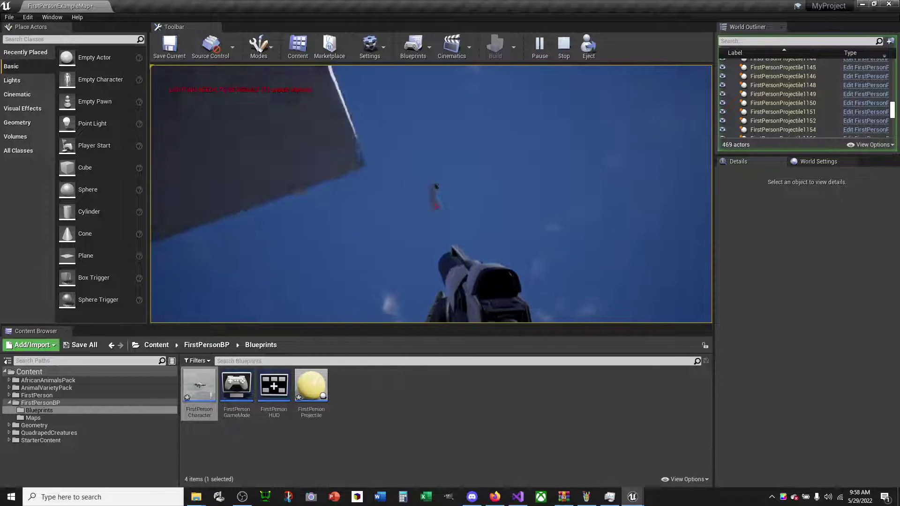
click(435, 205)
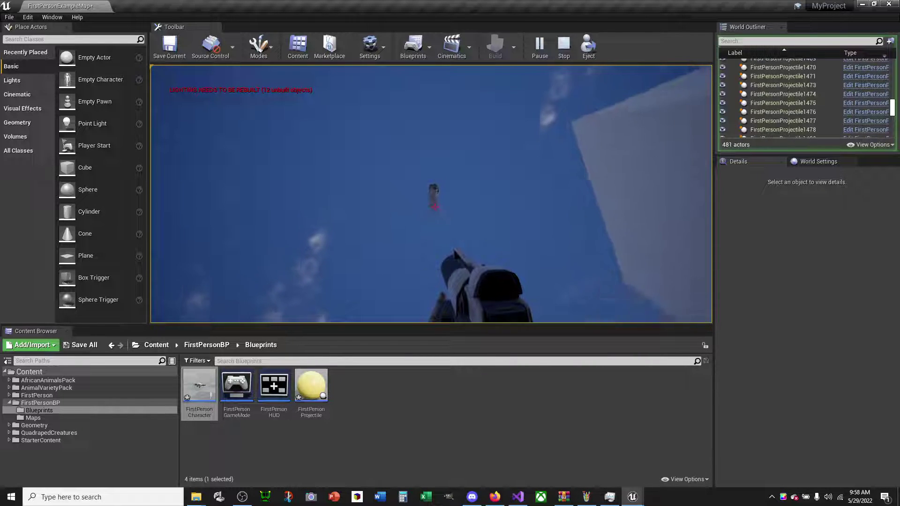
click(433, 206)
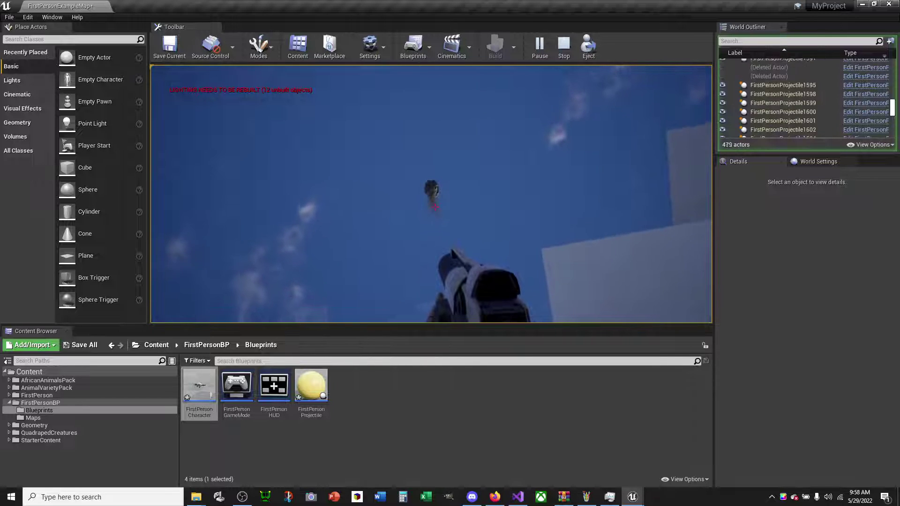
click(433, 207)
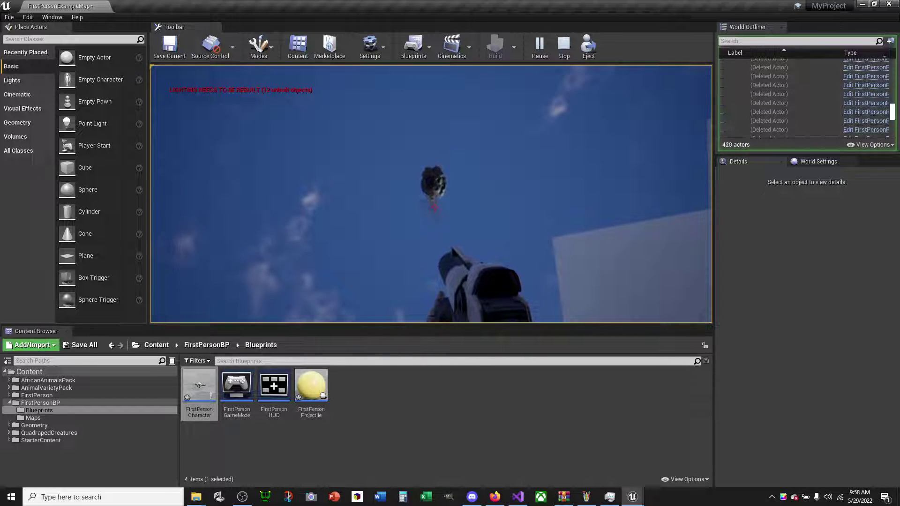
click(433, 206)
click(433, 207)
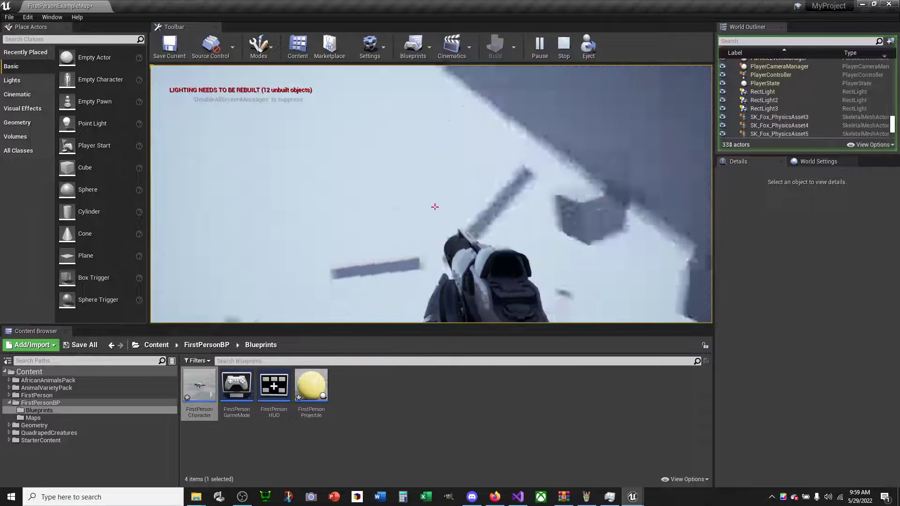
key(Escape)
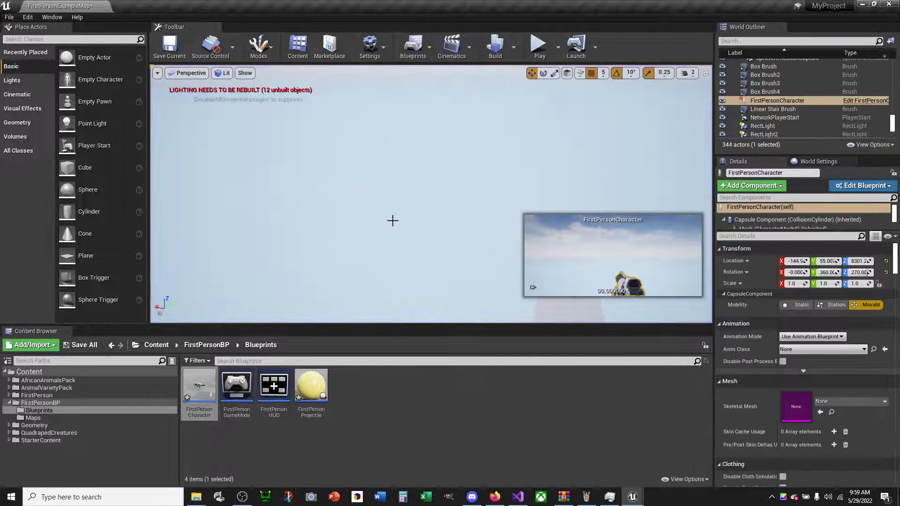
Switch to the Space_Drones editor, inspect its blueprint's Gate and Sequence nodes, then close it.
double_click(200, 390)
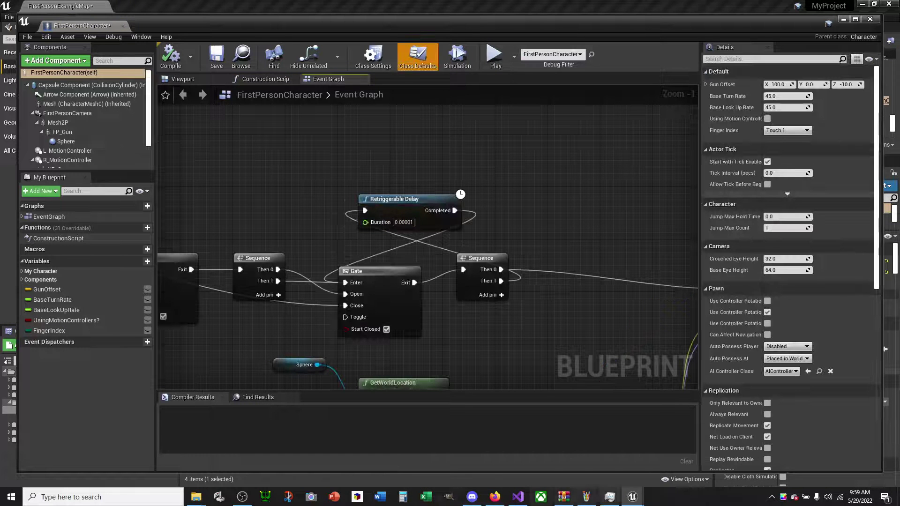
click(631, 496)
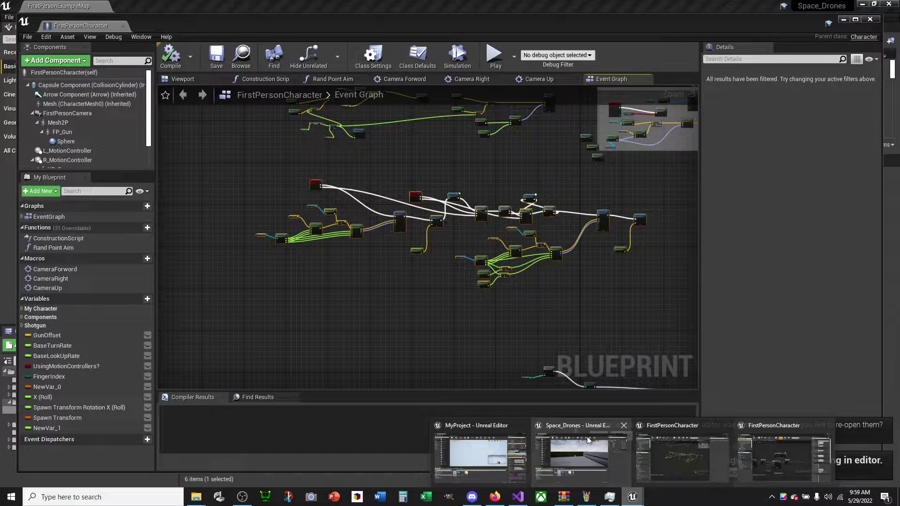
click(578, 428)
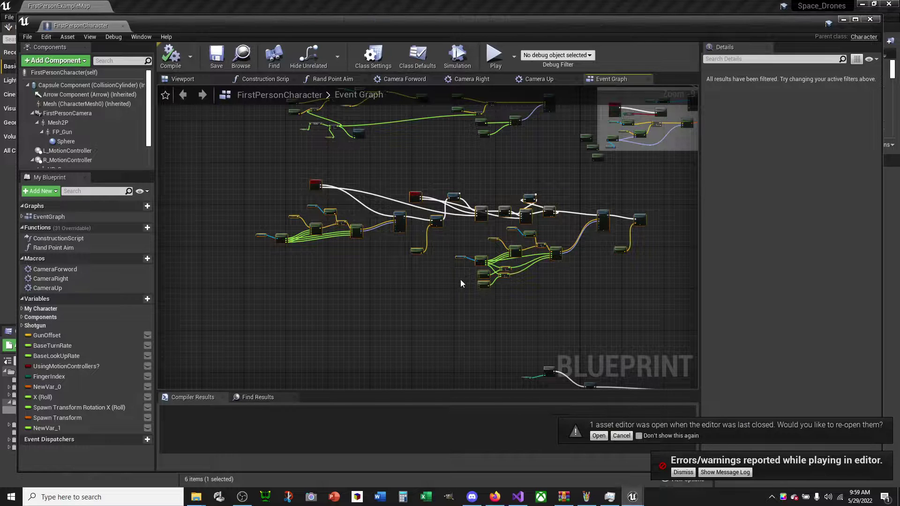
scroll(461, 279, up, 8)
mouse_move(460, 274)
right_down()
mouse_move(500, 185)
mouse_move(420, 282)
right_up()
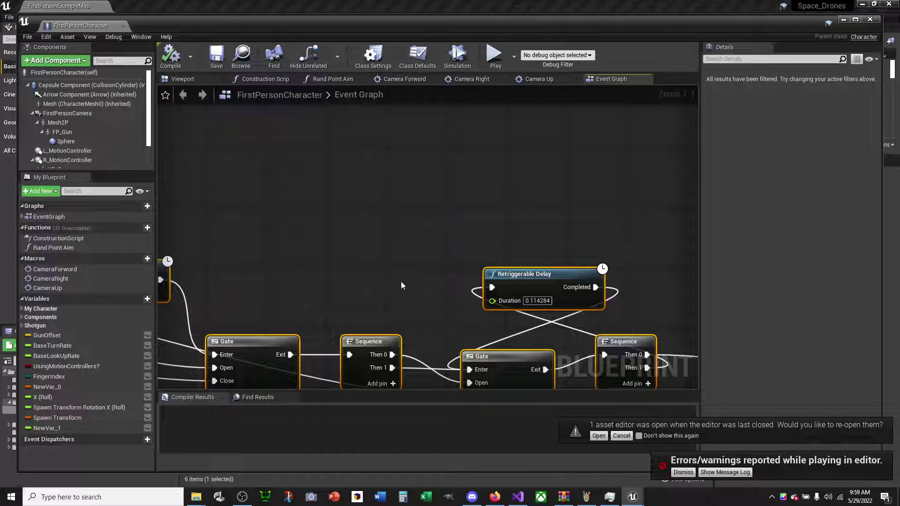
click(874, 21)
Play the Space_Drones level and shoot at the checkered wall of cubes.
click(453, 139)
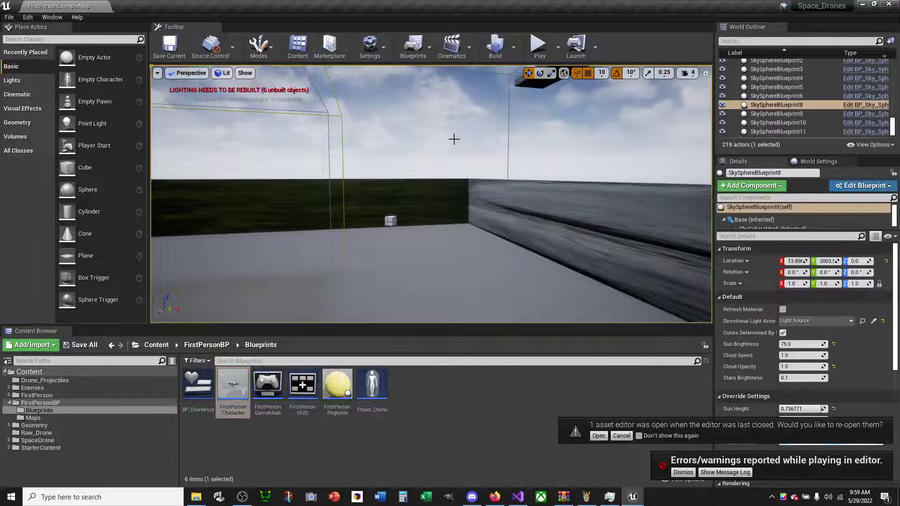
click(538, 43)
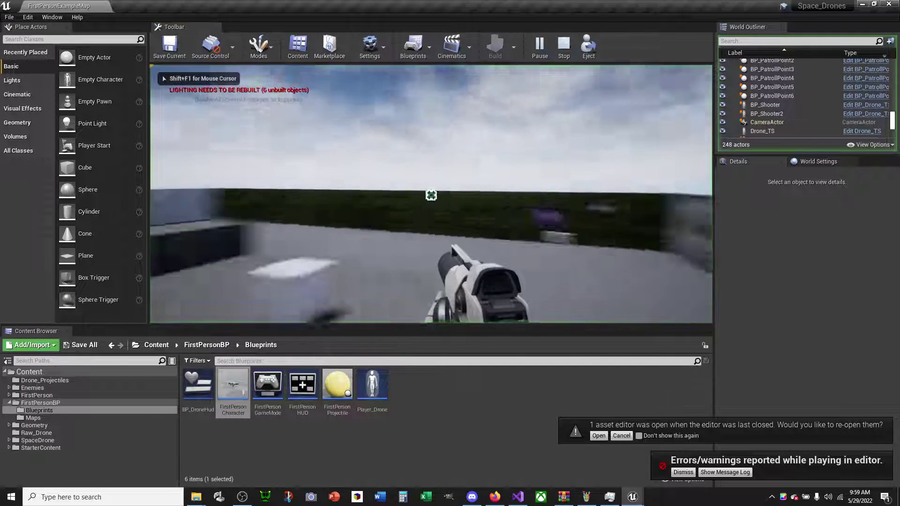
click(431, 194)
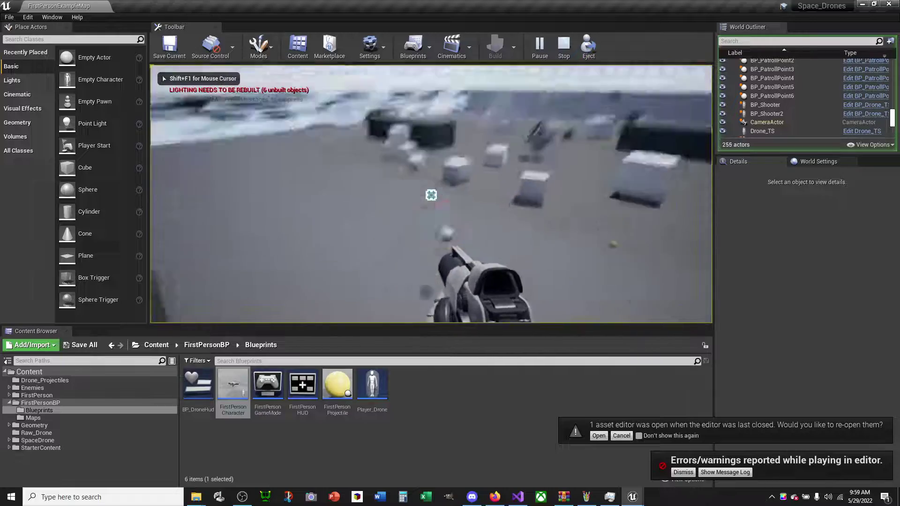
click(431, 195)
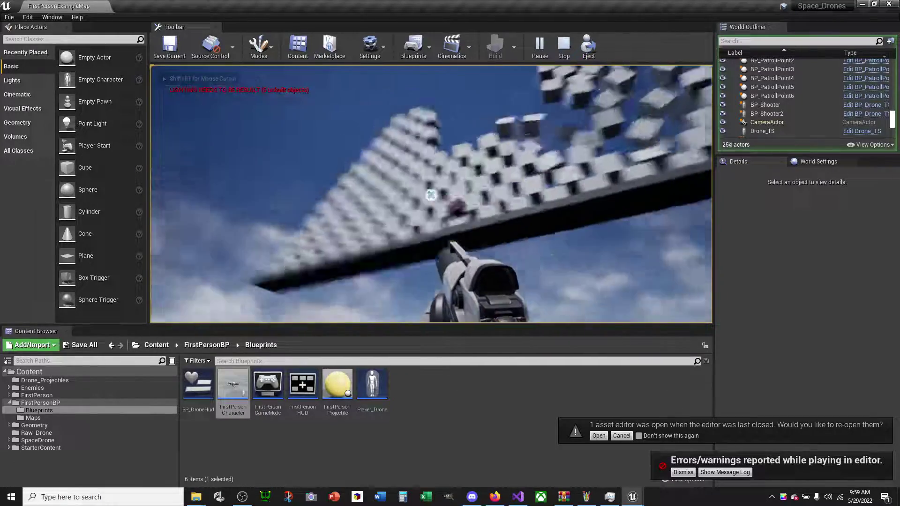
click(430, 194)
click(430, 194)
click(430, 194)
click(431, 194)
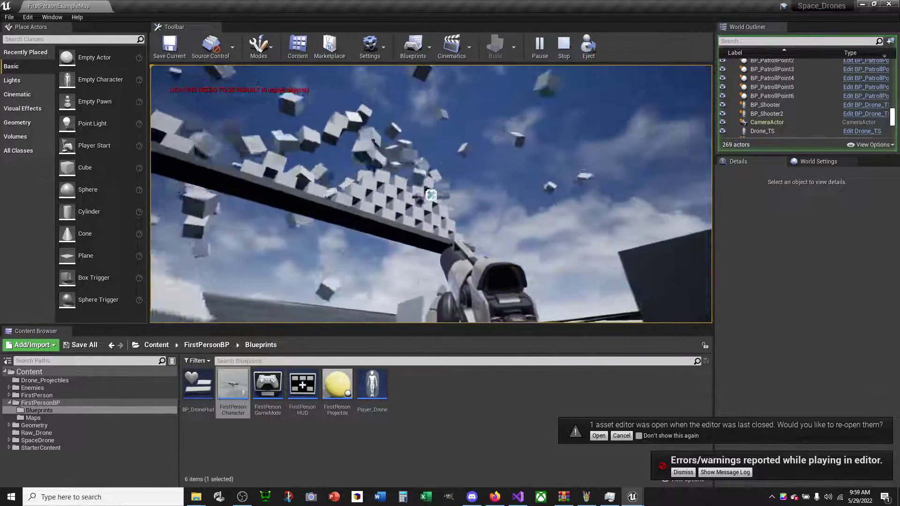
End the play session, dismiss the Message Log, and close the Space_Drones editor.
key(shift+F1)
key(Escape)
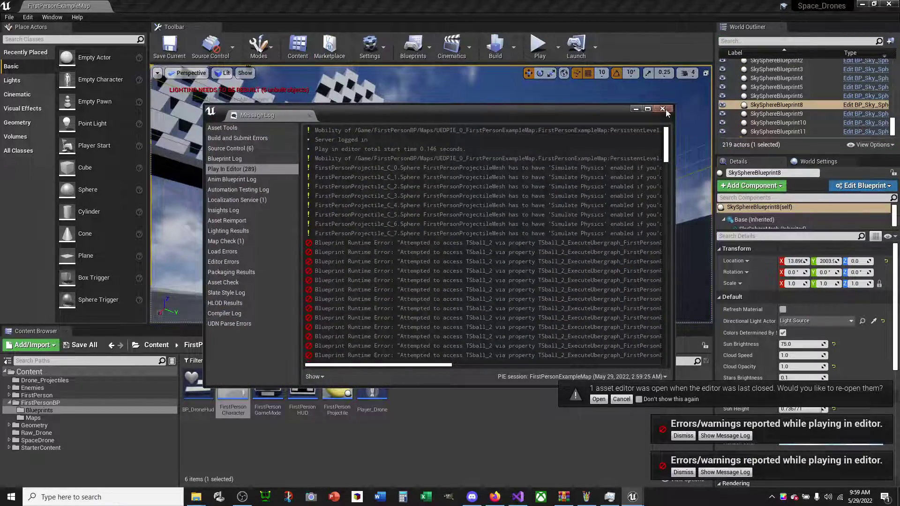
click(662, 108)
click(890, 4)
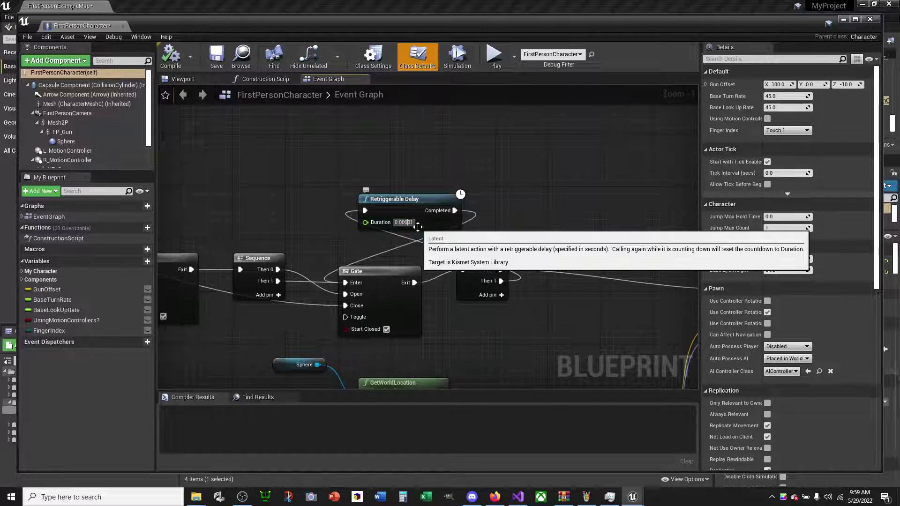
Append a 0 to make the delay 0.000001, compile, and close FirstPersonCharacter.
text(0)
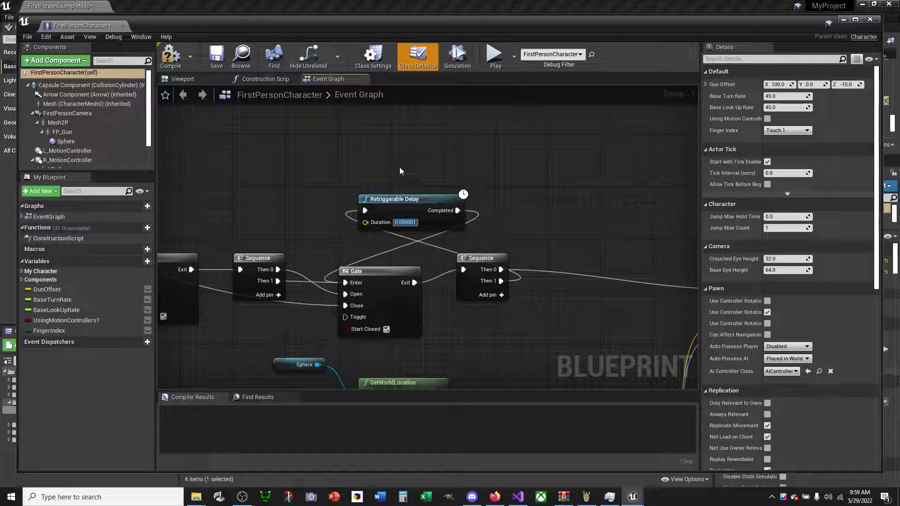
click(170, 65)
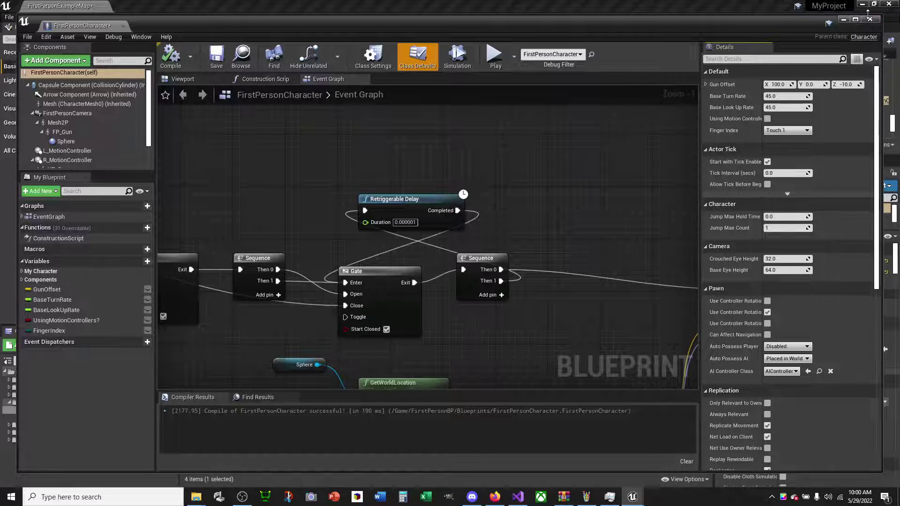
click(870, 20)
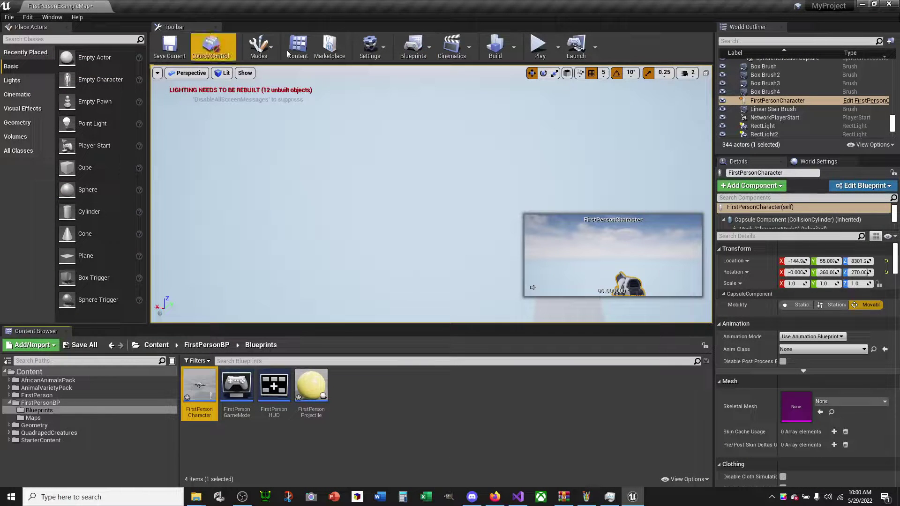
click(538, 46)
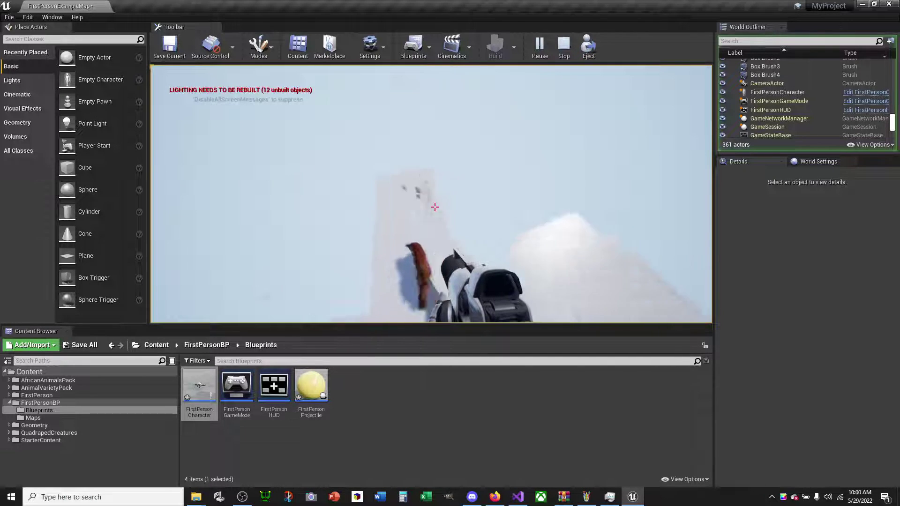
click(434, 207)
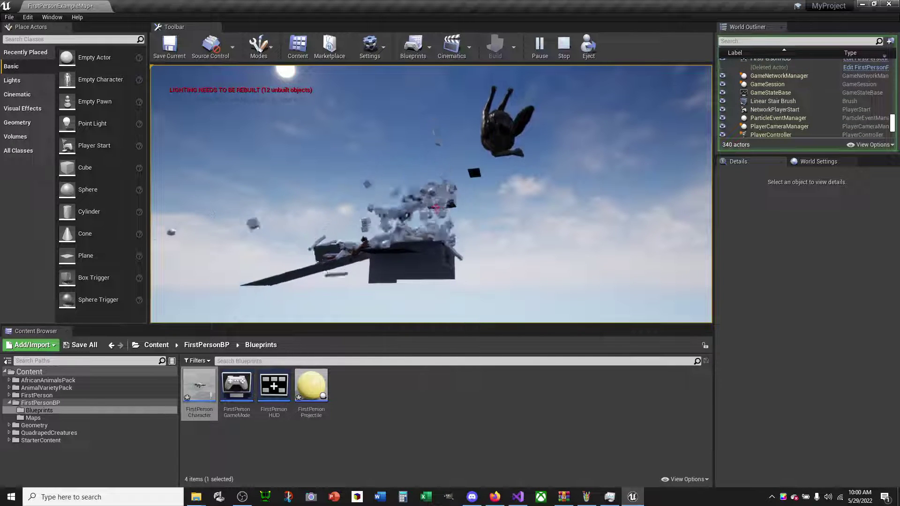
key(Escape)
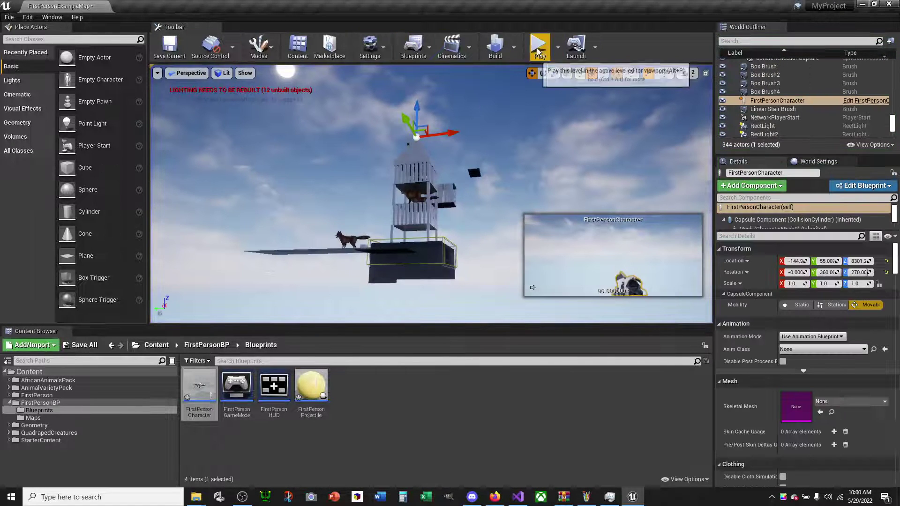
Play MyProject's level, fire projectiles at the sky and tilted structure, then stop.
click(538, 48)
click(318, 201)
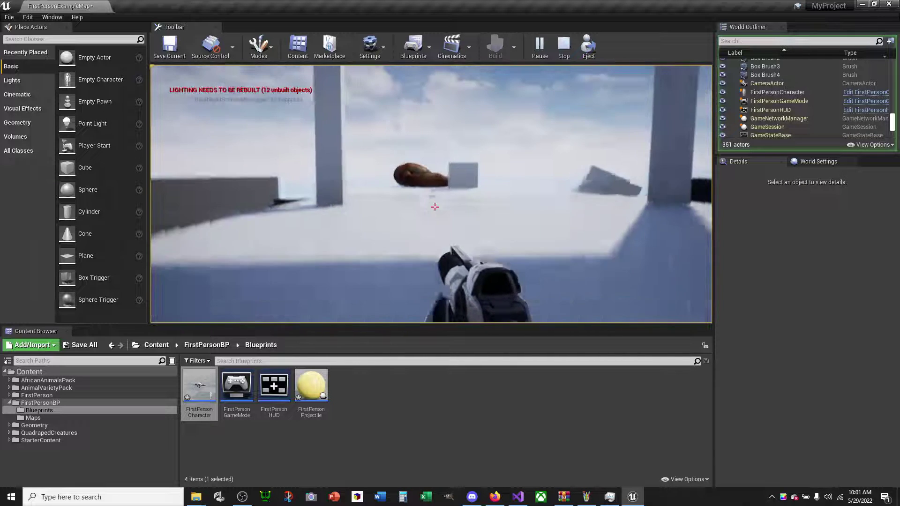
click(435, 207)
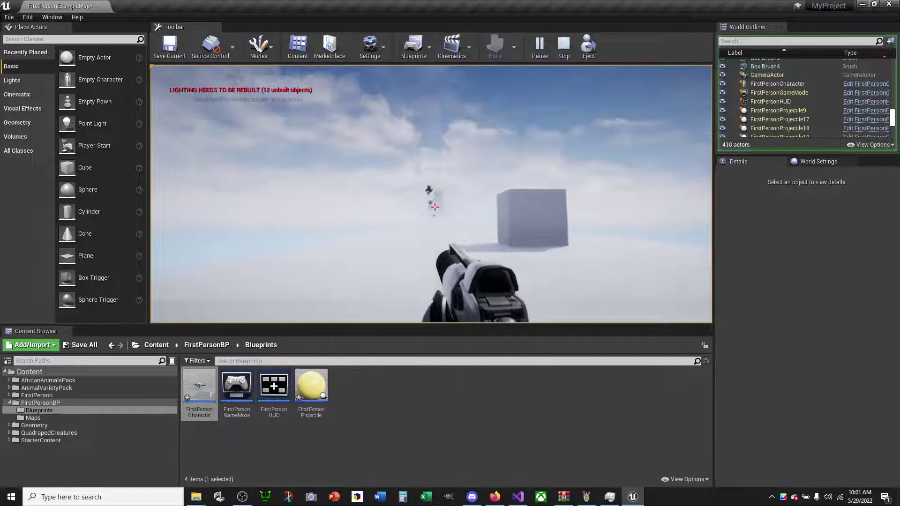
click(435, 206)
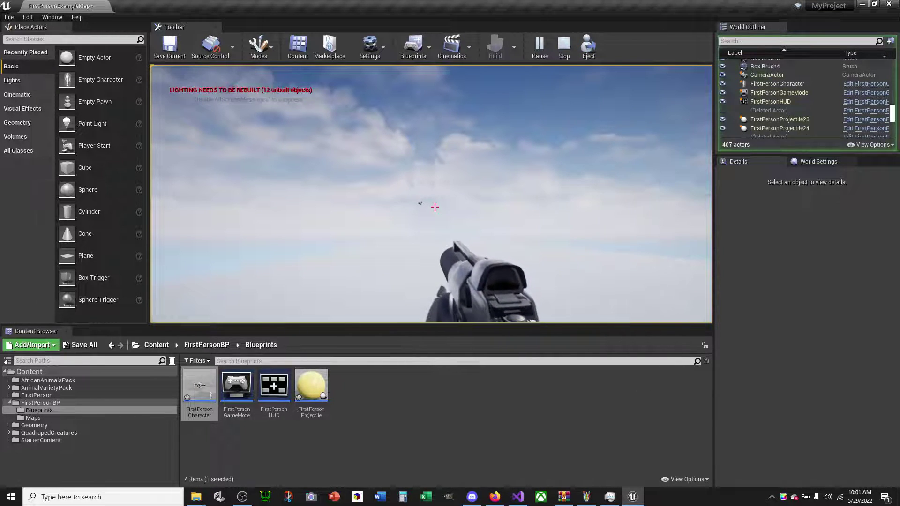
click(435, 206)
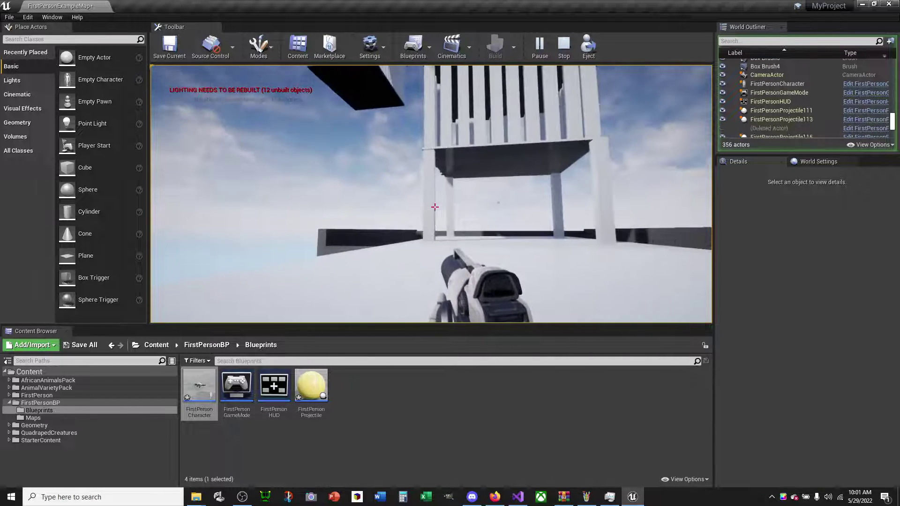
click(435, 206)
click(434, 206)
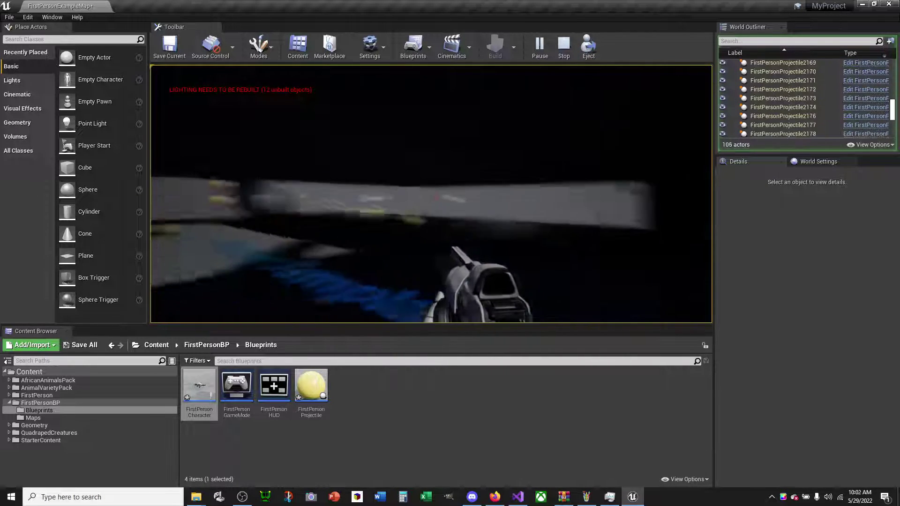
key(Escape)
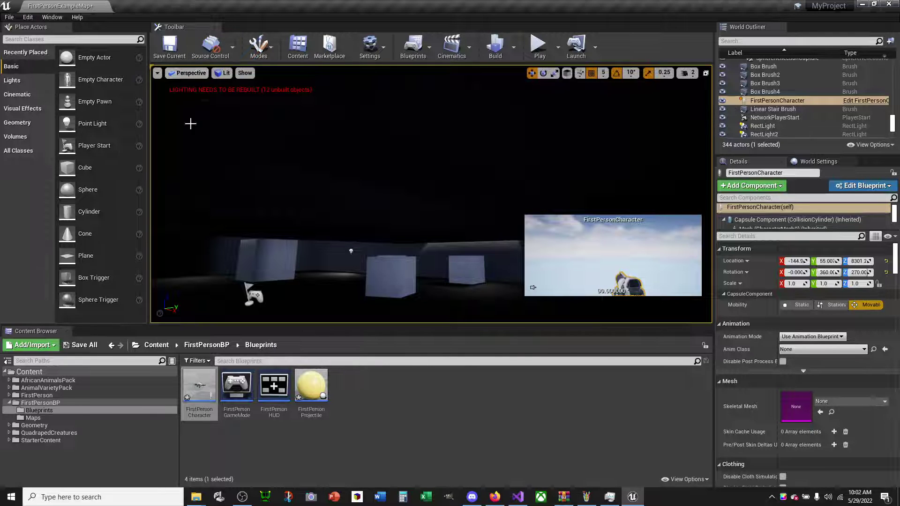
Browse the Edit and Window menus, then open FirstPersonCharacter from the Blueprints folder.
click(28, 18)
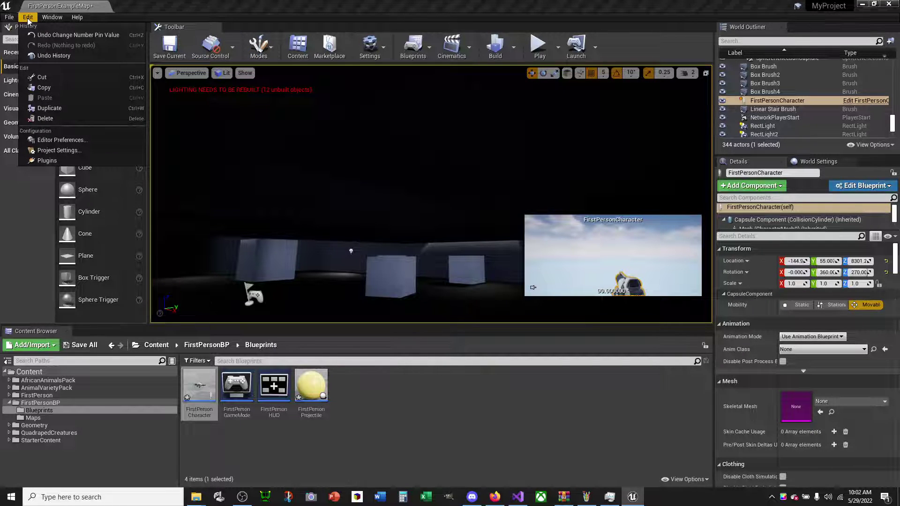
mouse_move(58, 17)
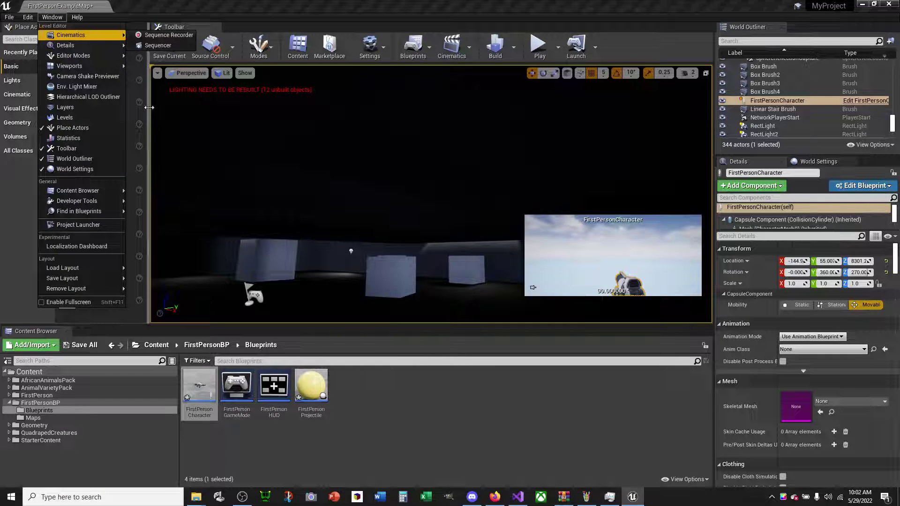
click(205, 401)
double_click(205, 401)
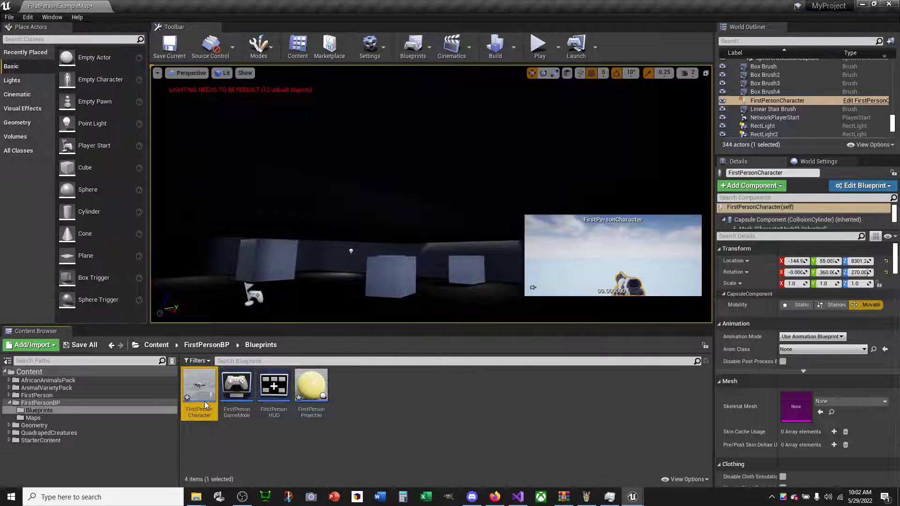
Minimize the editor and launch a second Unreal Engine instance from the desktop shortcut.
click(861, 4)
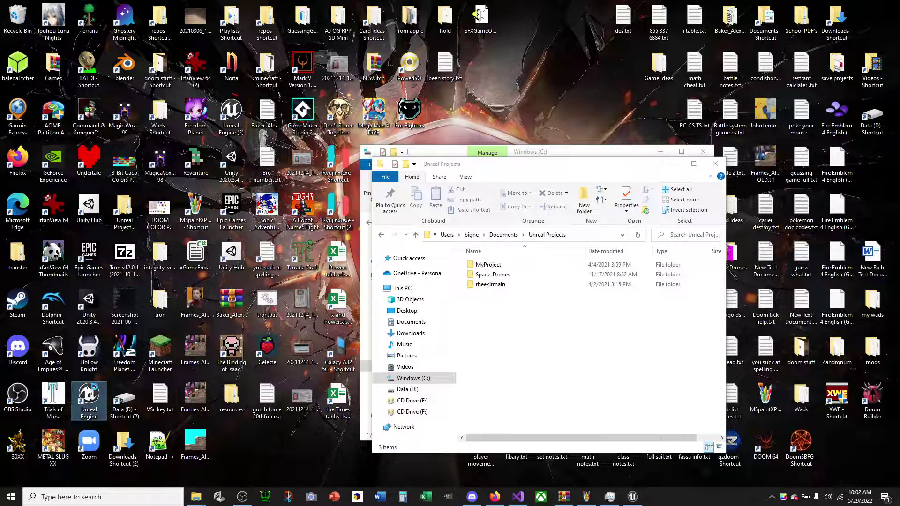
double_click(90, 390)
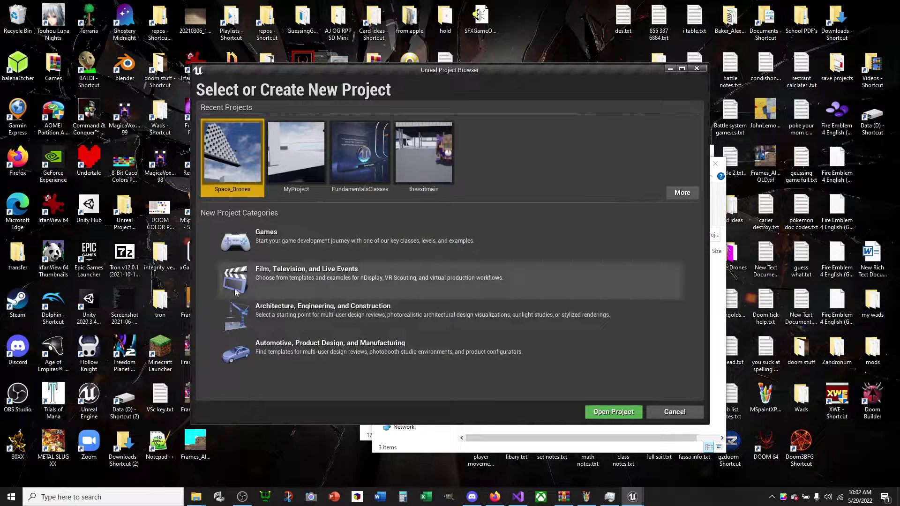
Open Space_Drones from Recent Projects in the Unreal Project Browser.
double_click(241, 164)
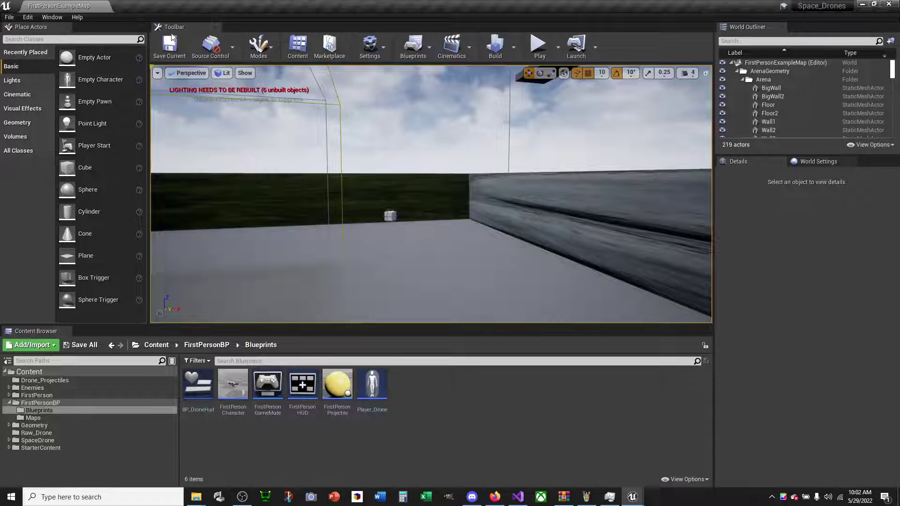
Open Space_Drones' FirstPersonCharacter blueprint and survey its Event Graph nodes.
double_click(236, 389)
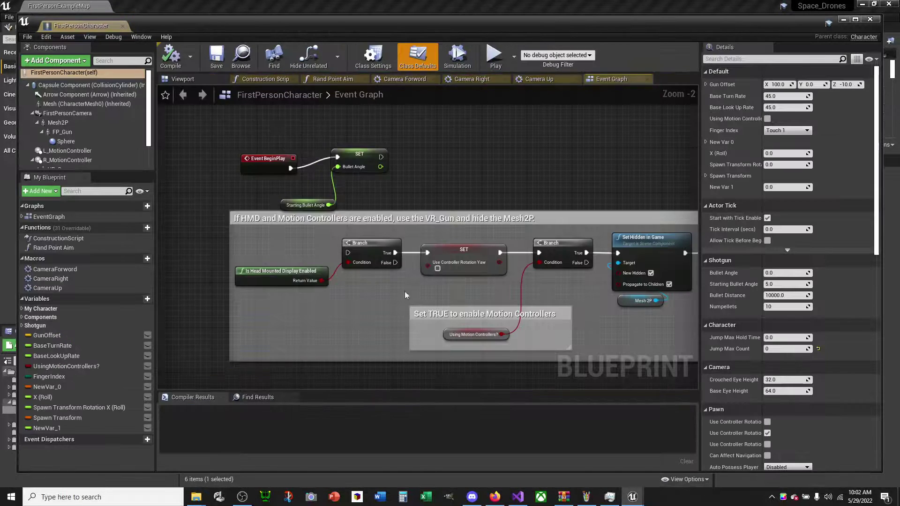
scroll(515, 197, down, 10)
scroll(448, 292, up, 6)
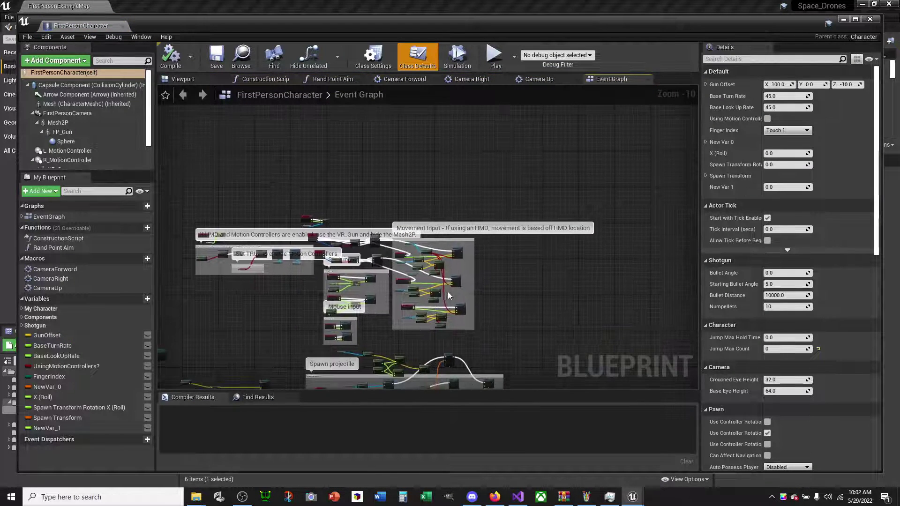
scroll(326, 234, down, 2)
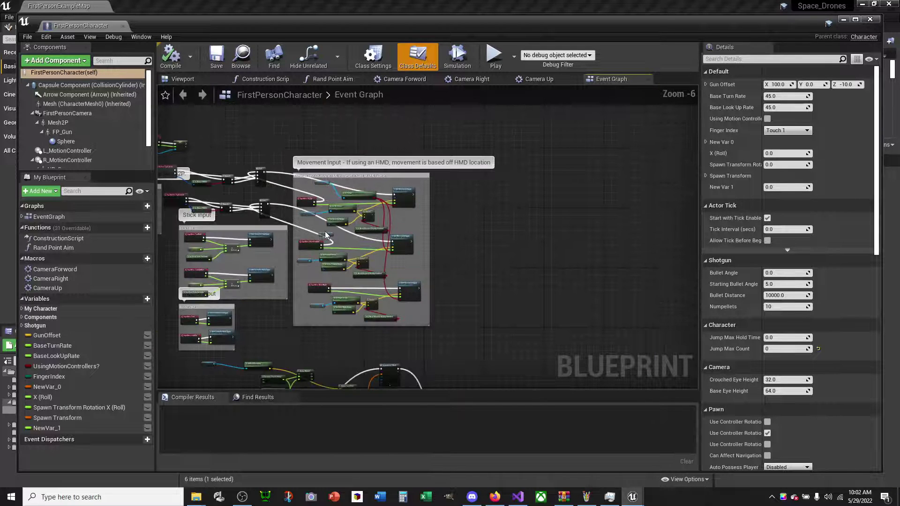
right_drag(157, 134, 292, 133)
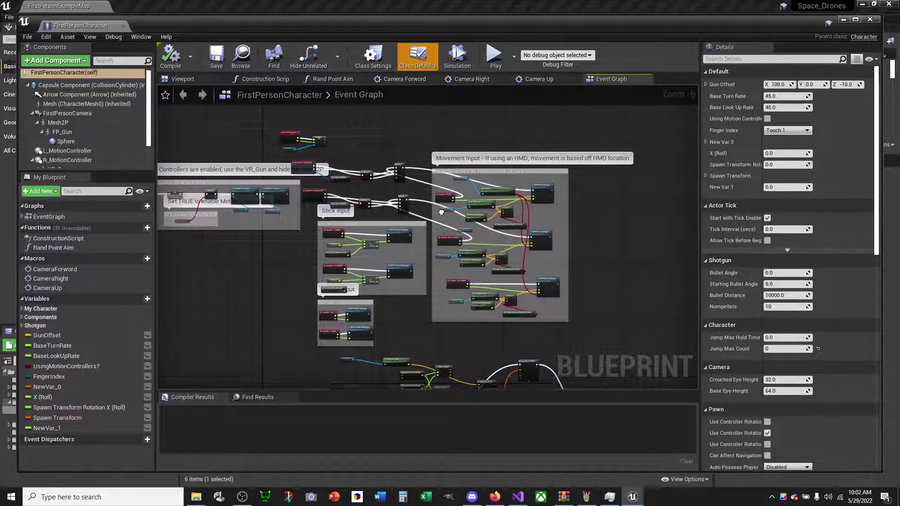
drag(289, 118, 406, 211)
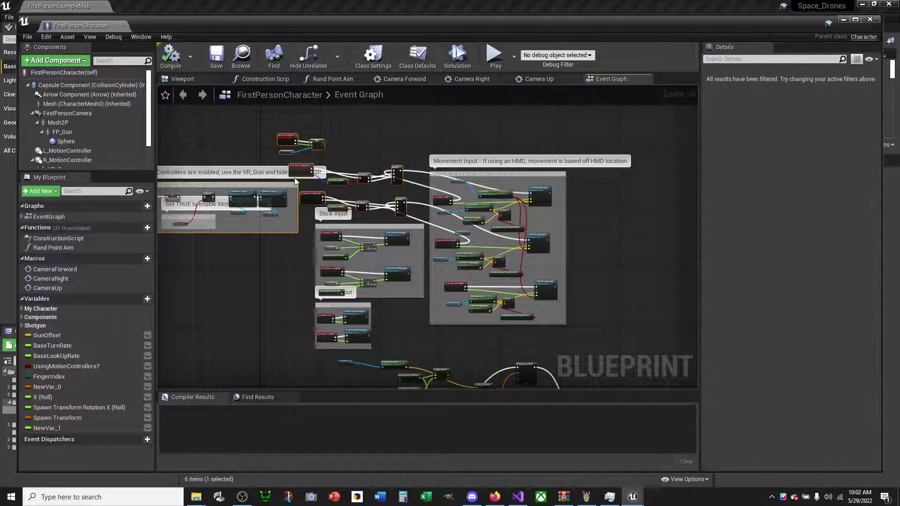
right_drag(231, 273, 380, 256)
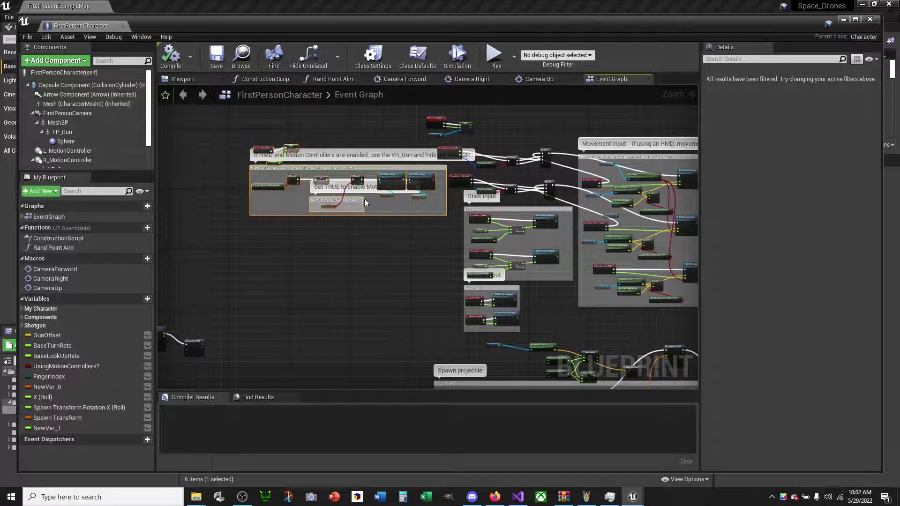
Move the HMD comment aside, raise the Gate nodes, and select them with the Movement Input block.
drag(364, 202, 247, 225)
right_drag(460, 215, 320, 230)
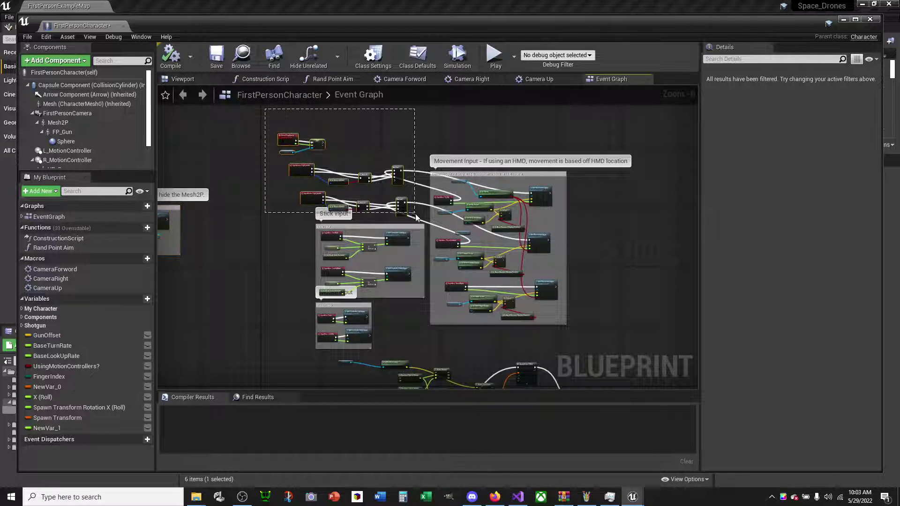
drag(401, 177, 542, 124)
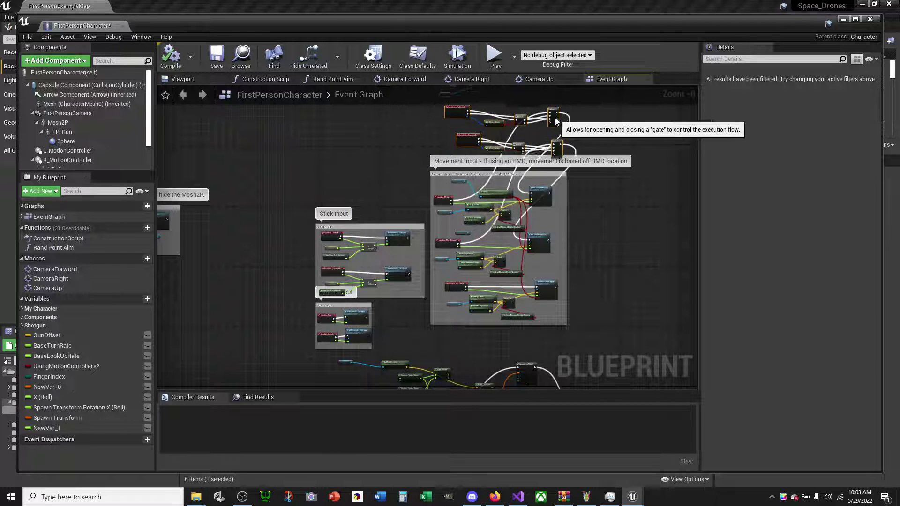
right_drag(540, 120, 489, 167)
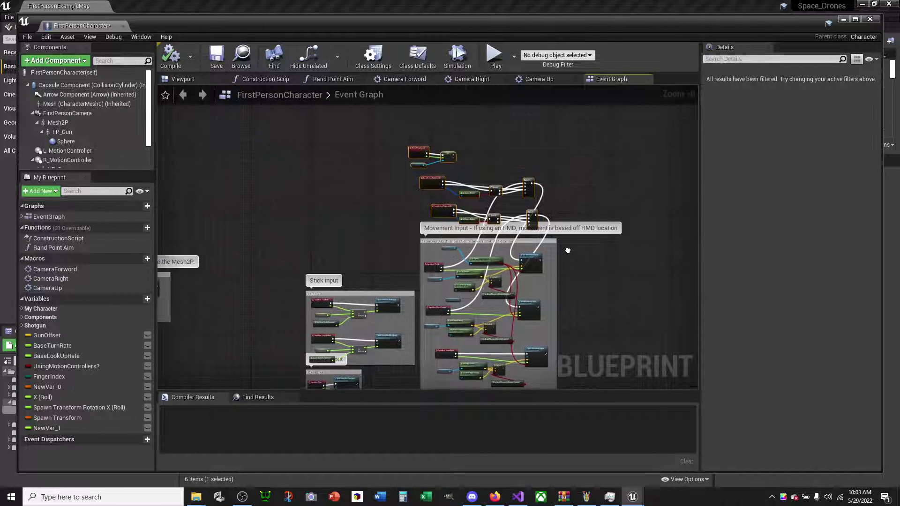
drag(415, 114, 544, 368)
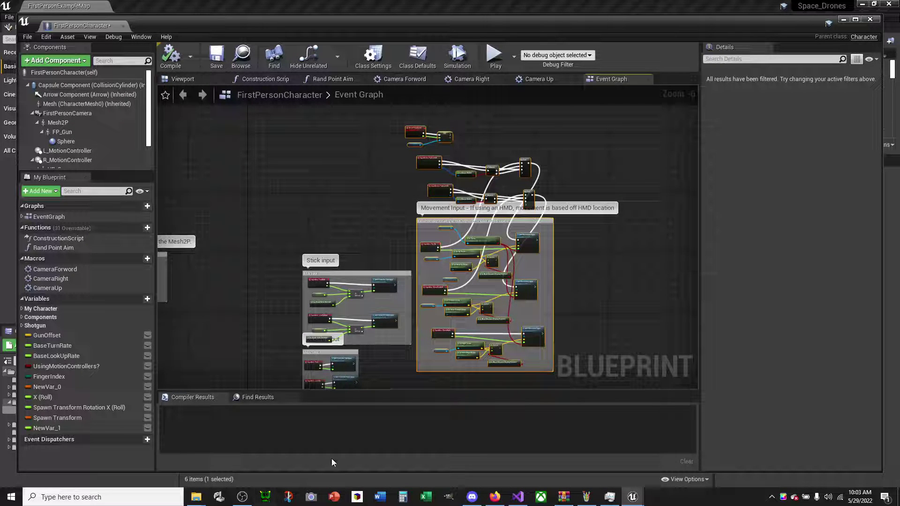
click(628, 495)
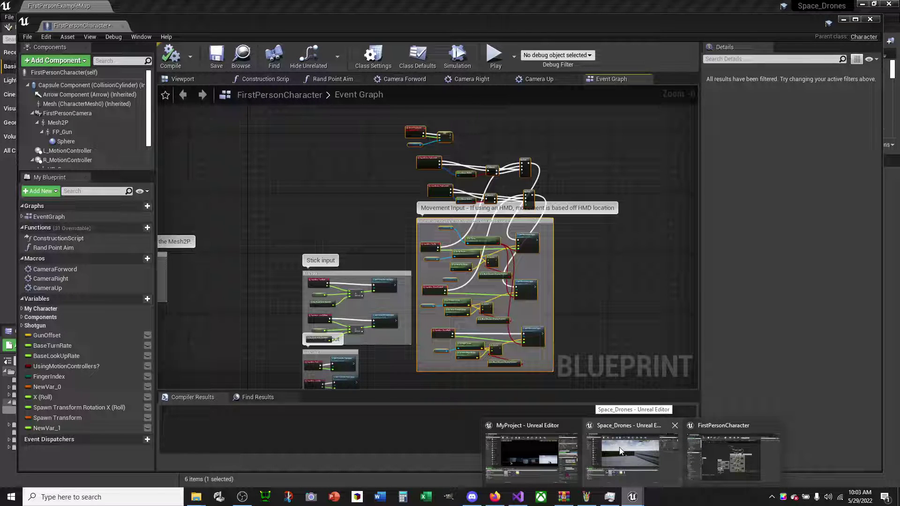
Paste the copied Movement Input nodes into empty space in MyProject's FirstPersonCharacter graph.
click(522, 445)
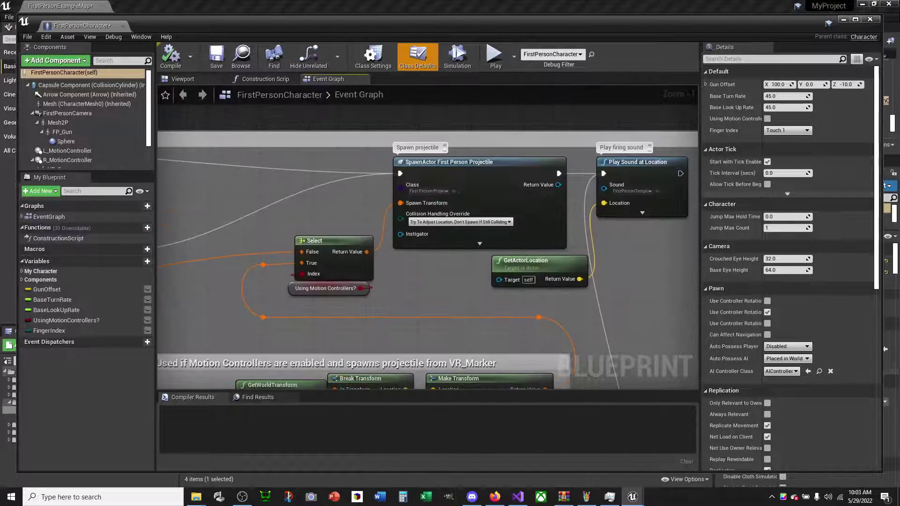
scroll(345, 311, down, 10)
right_drag(314, 382, 496, 333)
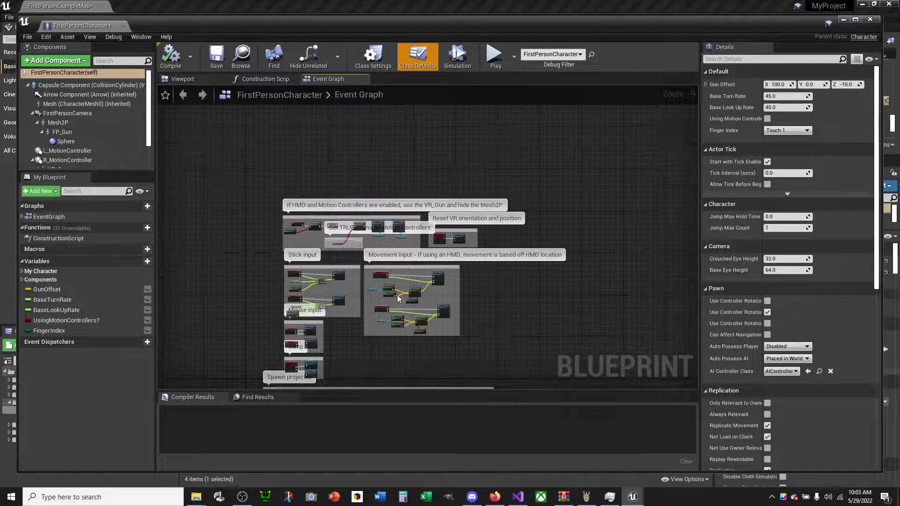
right_drag(398, 295, 366, 292)
right_drag(556, 273, 438, 283)
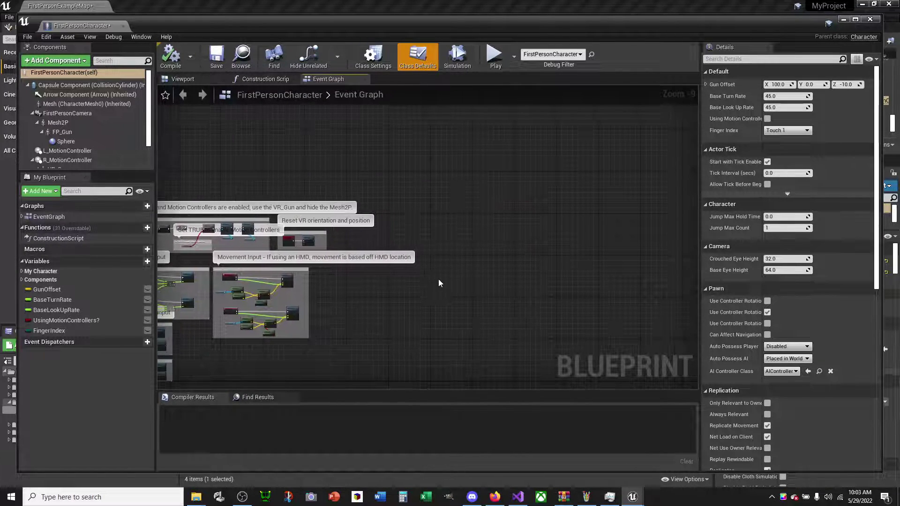
key(ctrl+v)
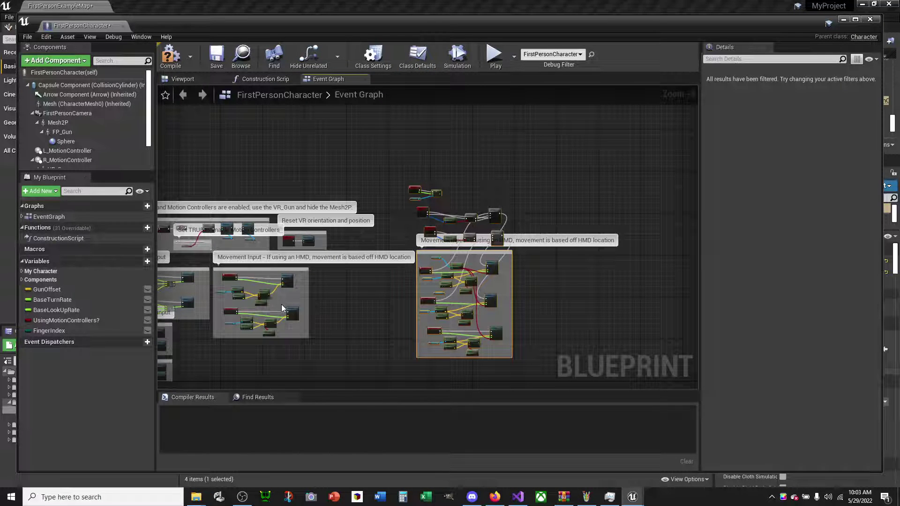
Zoom and pan to inspect the pasted block, including the InputAxis Fly_Up group.
scroll(450, 246, up, 3)
scroll(456, 249, up, 5)
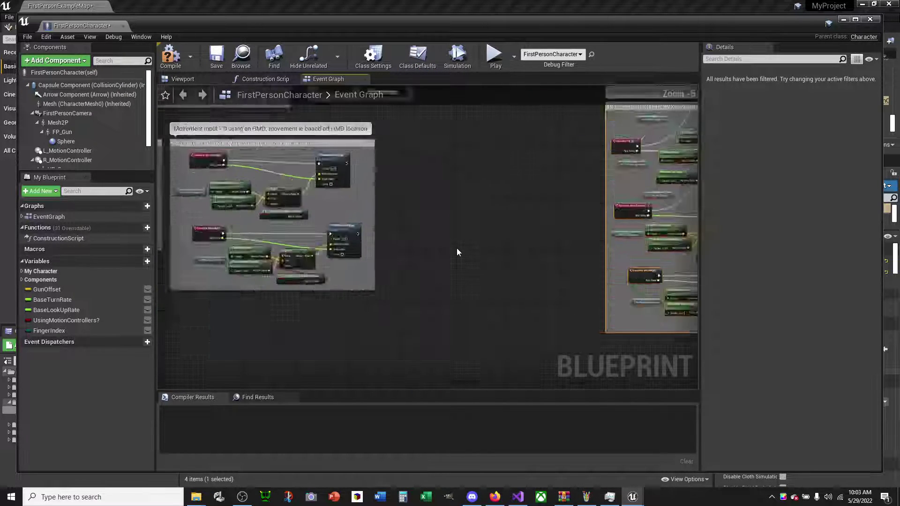
scroll(572, 213, down, 3)
scroll(333, 323, up, 2)
mouse_move(334, 322)
right_down()
mouse_move(410, 277)
mouse_move(278, 288)
right_up()
scroll(345, 297, up, 2)
mouse_move(345, 297)
right_down()
mouse_move(371, 270)
mouse_move(335, 380)
mouse_move(400, 286)
mouse_move(375, 149)
right_up()
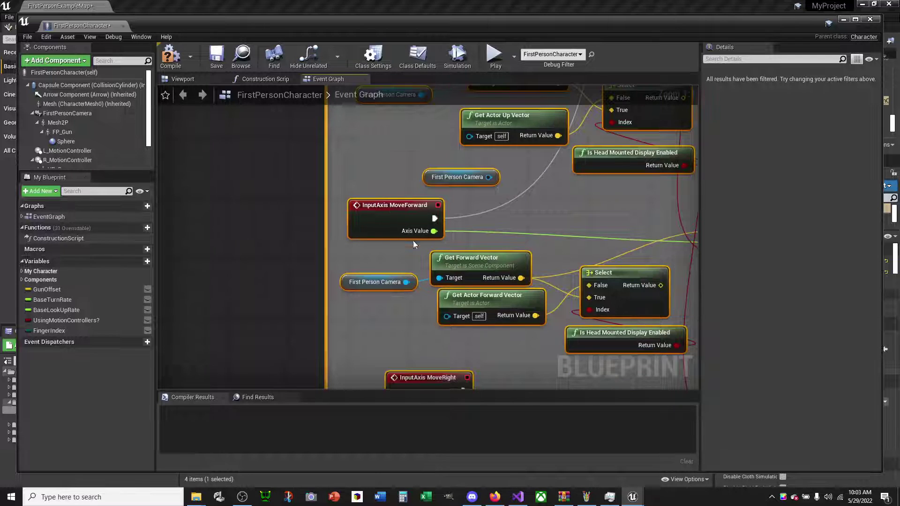
right_drag(413, 244, 399, 300)
mouse_move(407, 206)
right_down()
mouse_move(408, 312)
mouse_move(389, 377)
right_up()
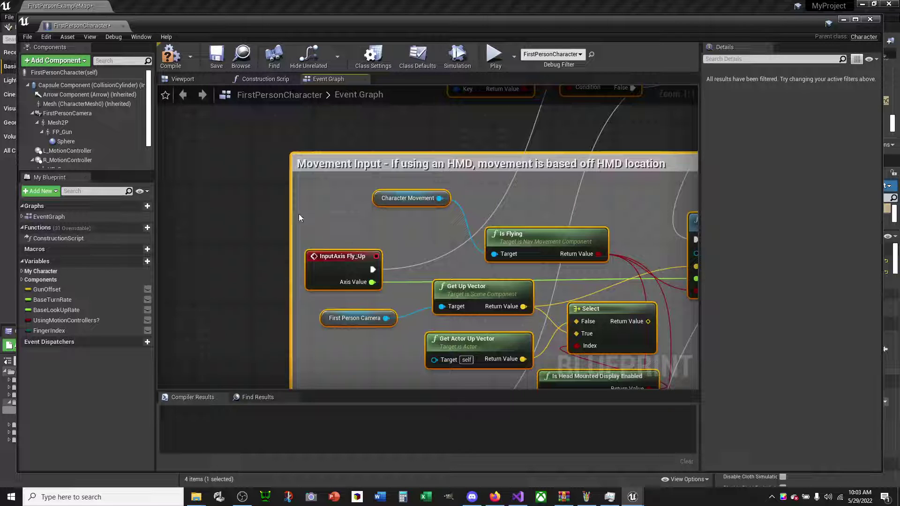
Compile the blueprint to expose the Fly_Up and duplicate-function errors, close it, and open the Edit menu.
click(169, 54)
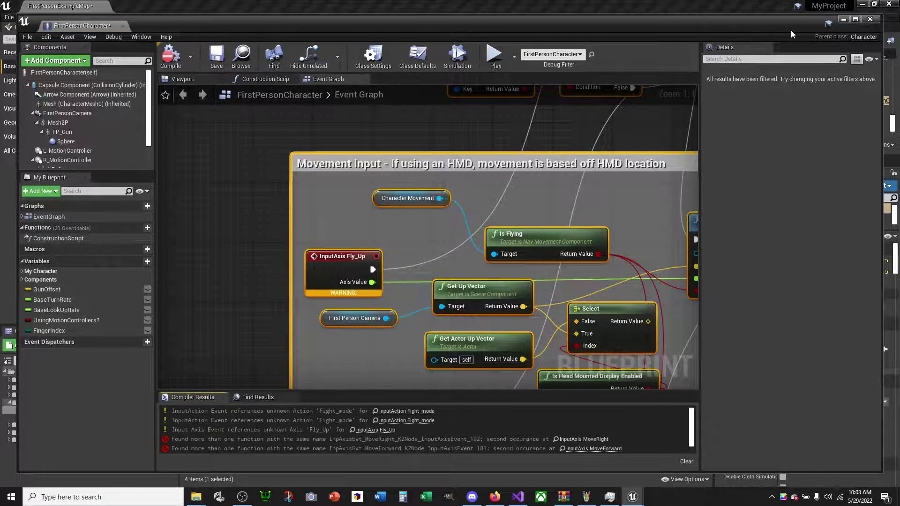
click(873, 20)
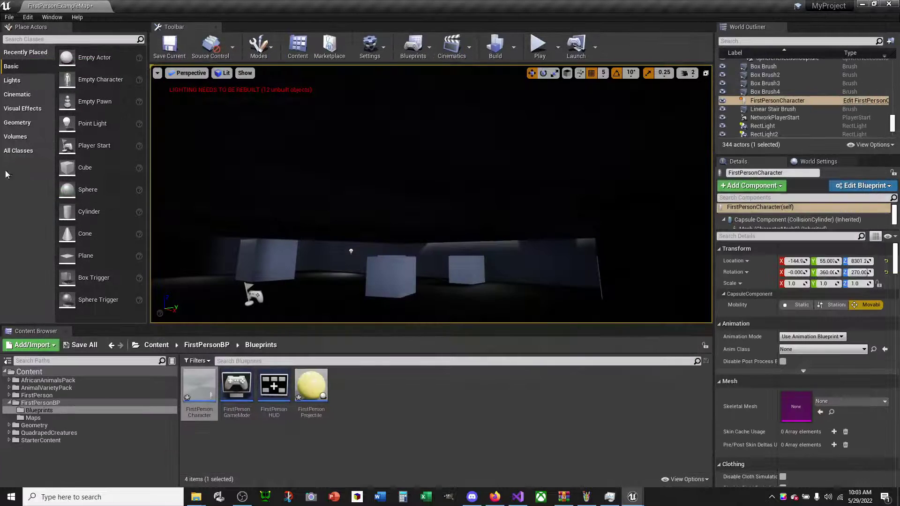
click(28, 17)
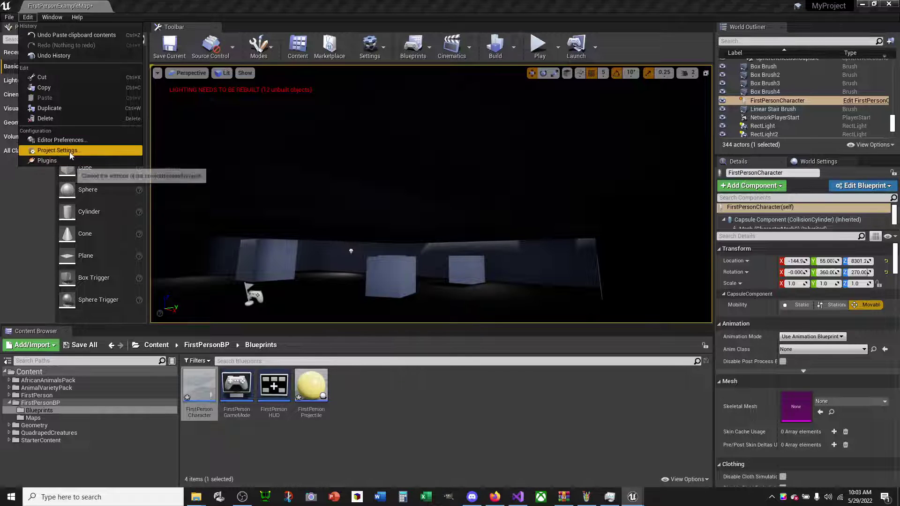
Open Project Settings and scroll through the categories and MyProject's Description page.
click(66, 151)
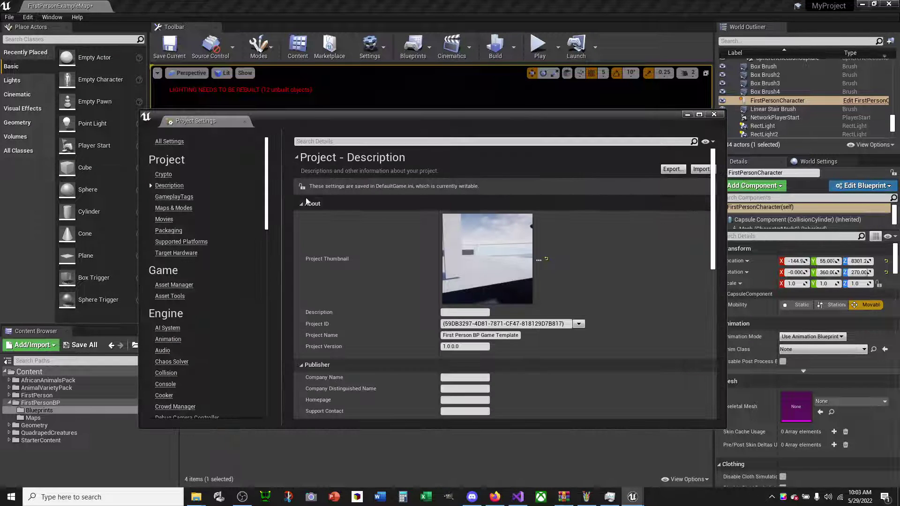
scroll(195, 208, down, 2)
scroll(216, 231, down, 1)
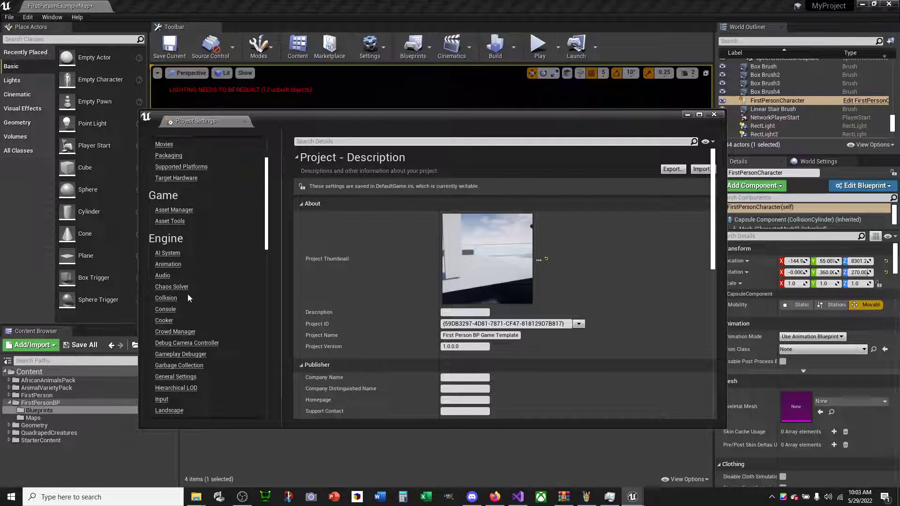
scroll(188, 298, down, 2)
scroll(188, 300, down, 2)
scroll(188, 305, down, 1)
scroll(188, 328, down, 2)
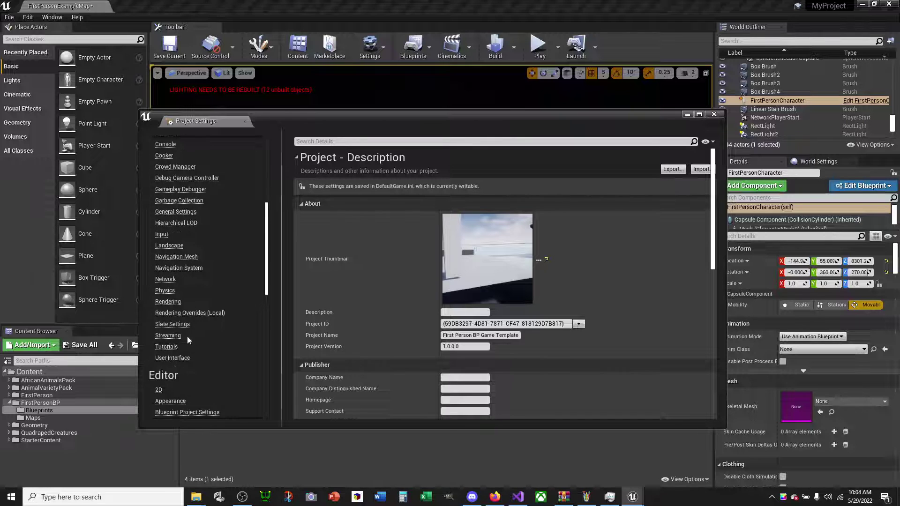
scroll(186, 339, down, 1)
scroll(188, 343, down, 2)
scroll(190, 345, down, 2)
scroll(191, 349, down, 4)
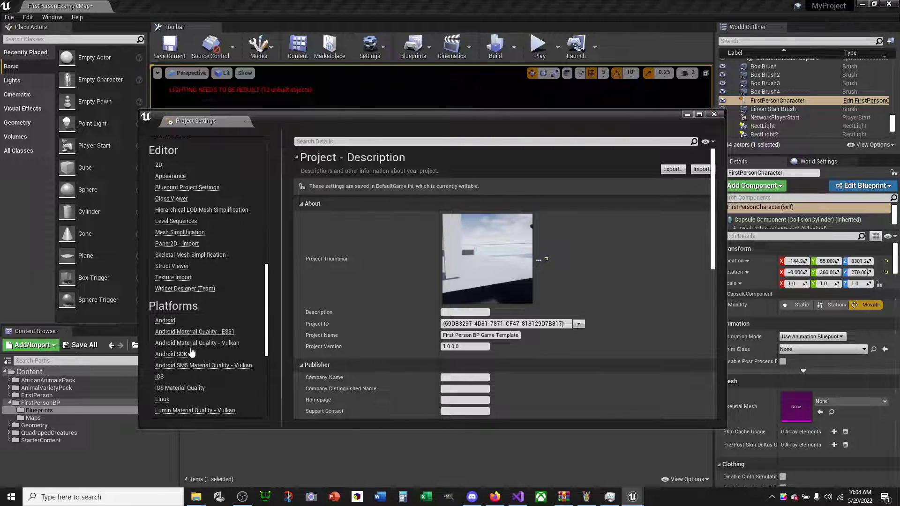
scroll(191, 347, down, 2)
scroll(187, 335, down, 3)
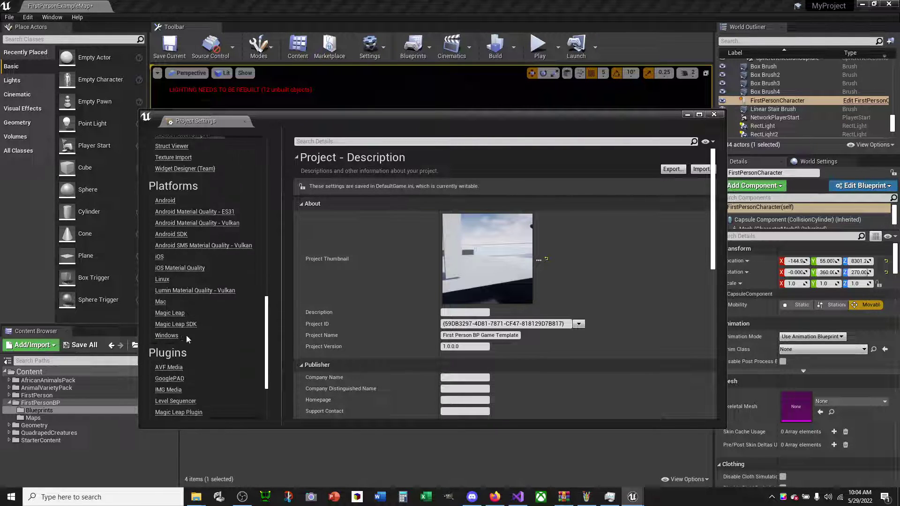
scroll(186, 336, down, 3)
scroll(187, 331, down, 1)
scroll(188, 330, up, 2)
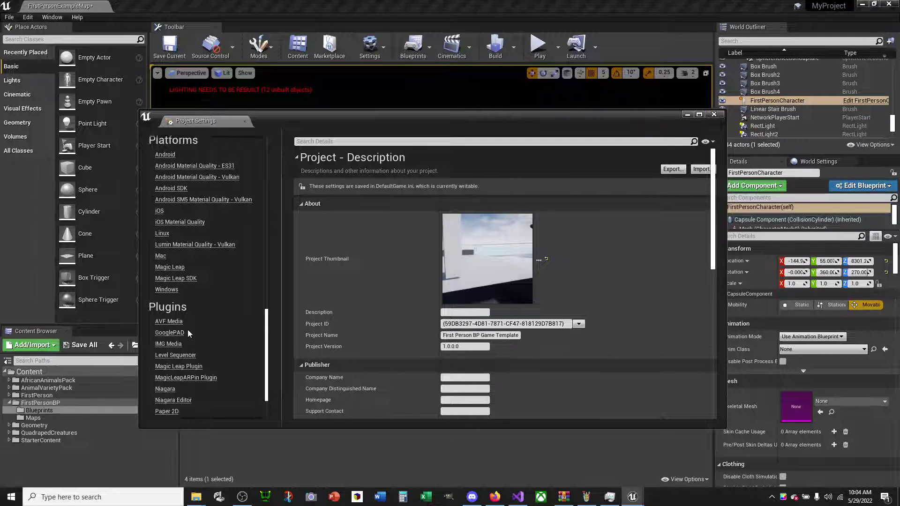
scroll(188, 329, up, 5)
scroll(188, 328, up, 2)
scroll(191, 320, up, 1)
scroll(195, 311, up, 1)
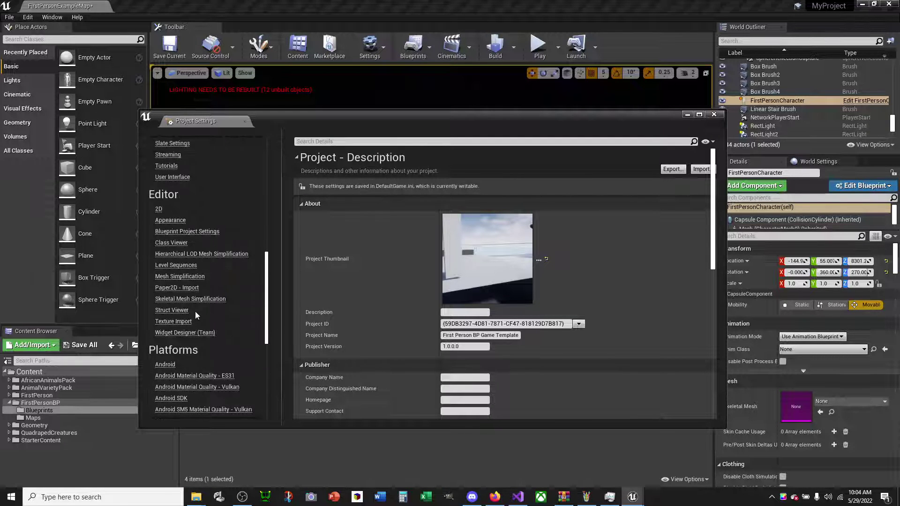
scroll(195, 311, up, 4)
scroll(195, 311, up, 6)
scroll(195, 311, up, 1)
scroll(196, 311, up, 2)
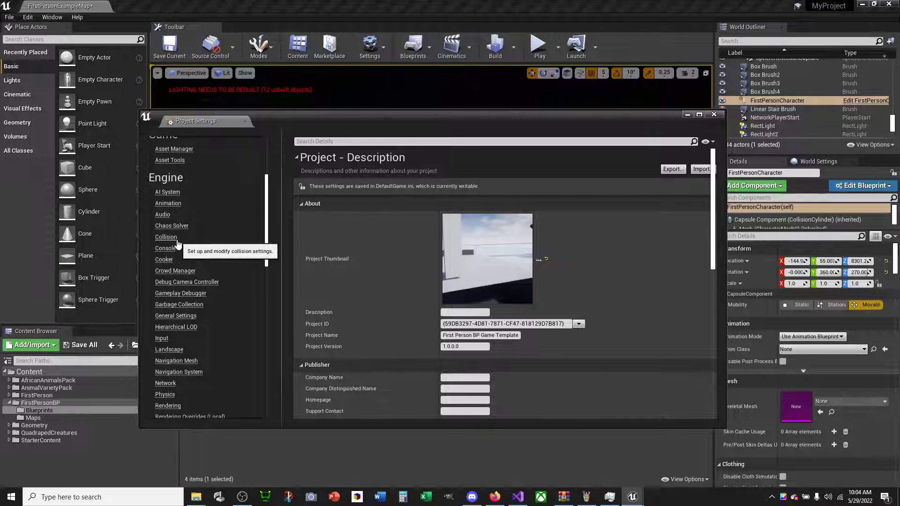
scroll(178, 244, up, 1)
scroll(178, 243, up, 1)
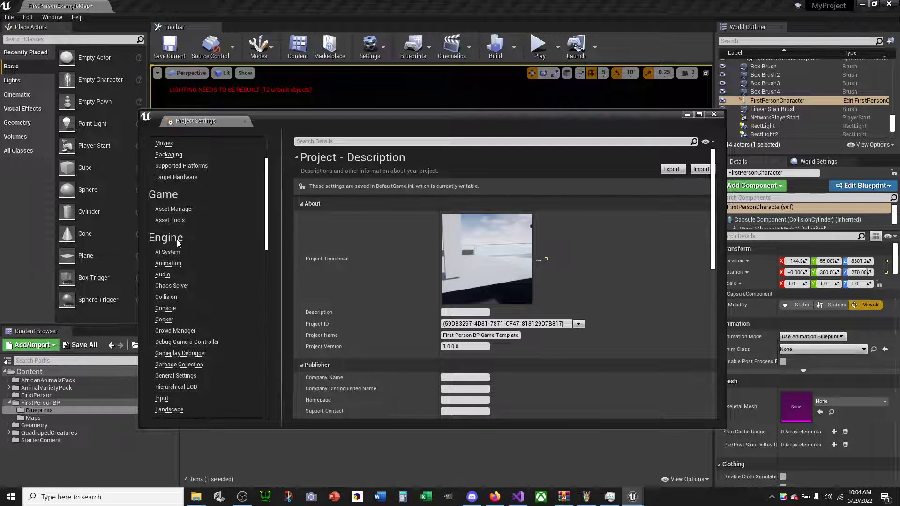
scroll(178, 242, up, 2)
scroll(178, 244, up, 1)
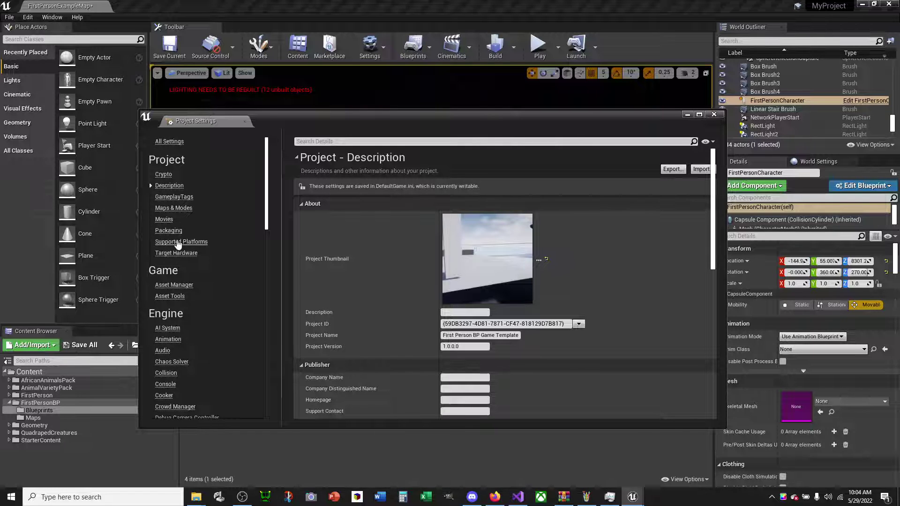
scroll(170, 208, down, 1)
scroll(169, 208, down, 1)
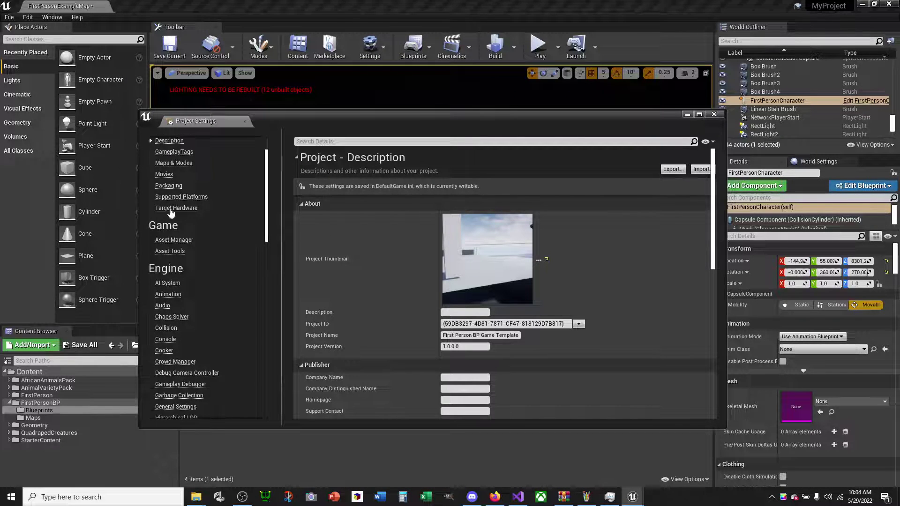
scroll(169, 209, down, 2)
scroll(173, 216, down, 2)
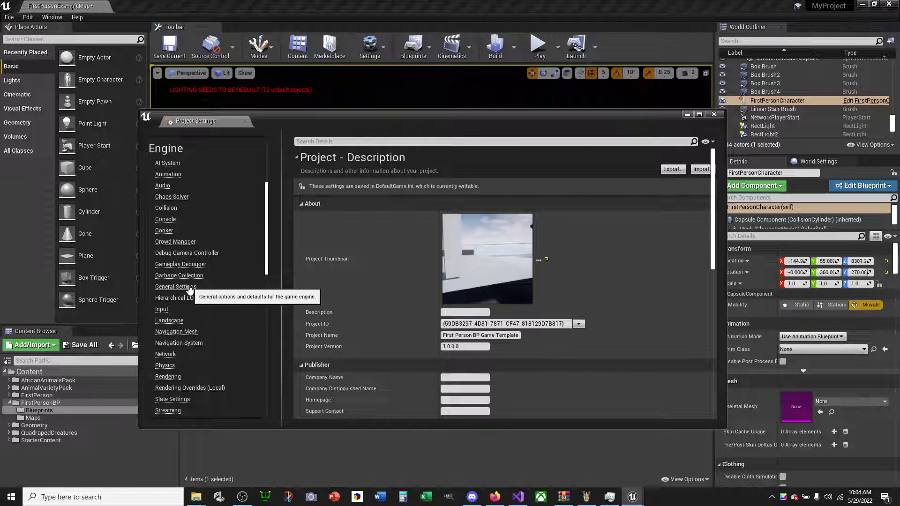
scroll(209, 311, down, 2)
scroll(209, 311, down, 1)
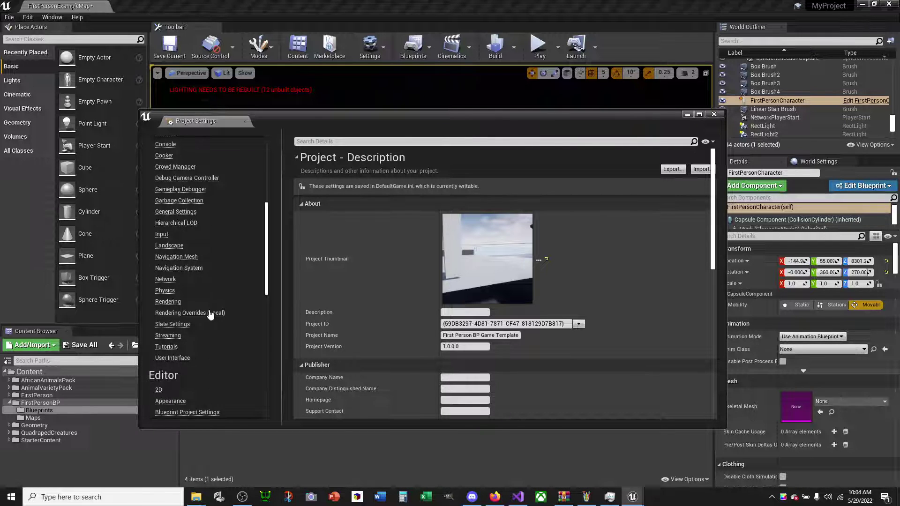
scroll(201, 296, down, 1)
scroll(200, 296, down, 2)
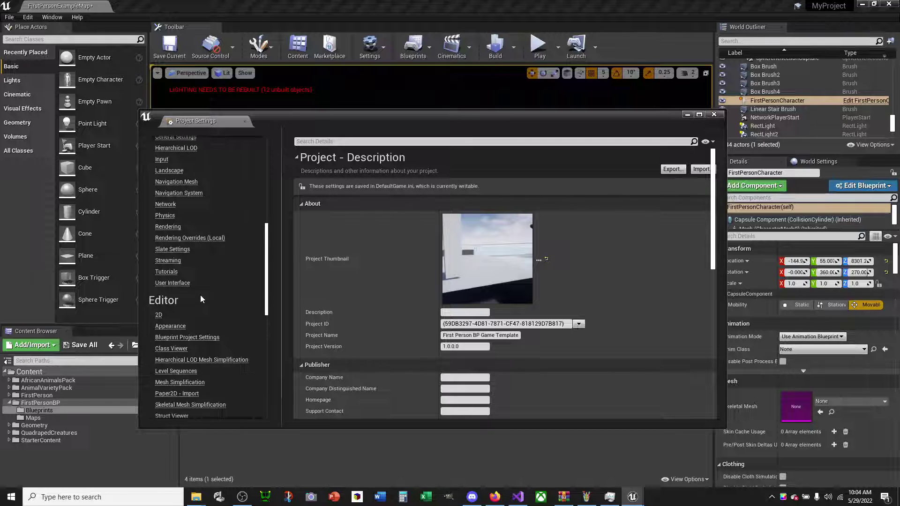
scroll(200, 296, down, 2)
scroll(201, 296, down, 1)
scroll(192, 281, down, 1)
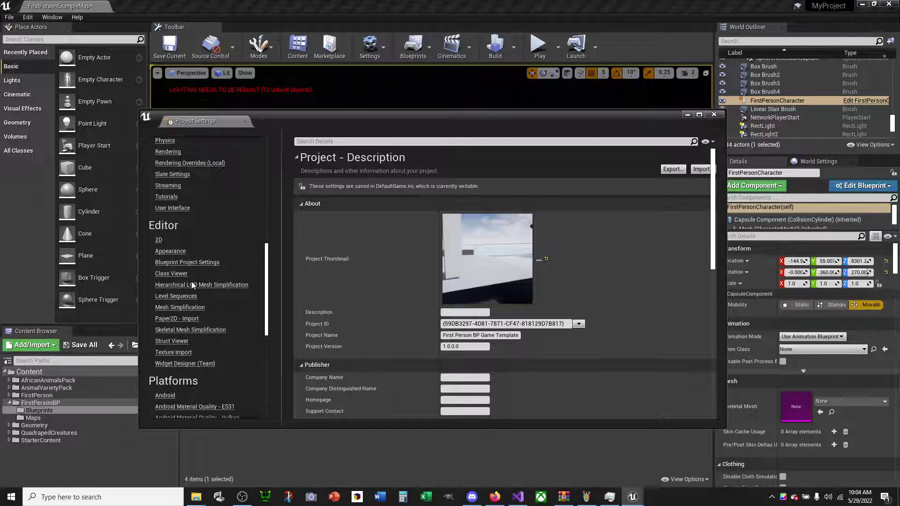
scroll(173, 302, down, 2)
scroll(172, 302, down, 2)
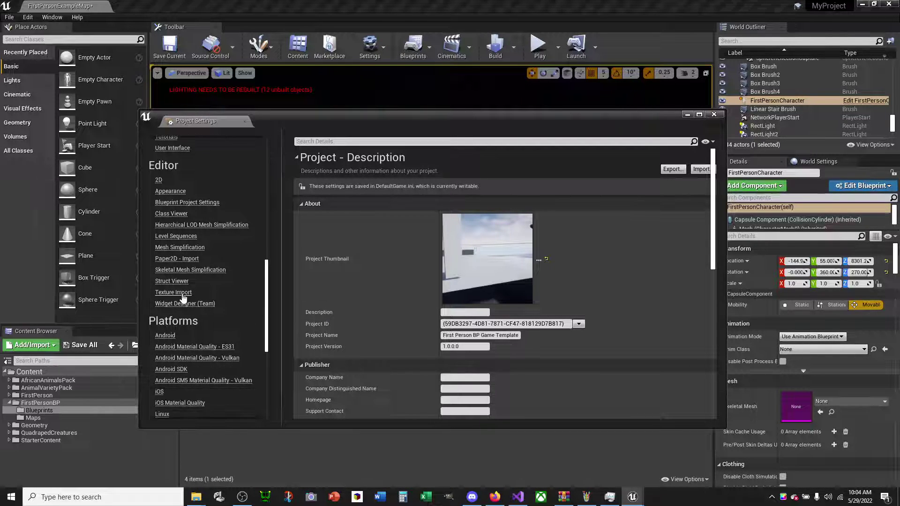
scroll(186, 291, down, 2)
scroll(192, 298, down, 1)
scroll(197, 304, down, 2)
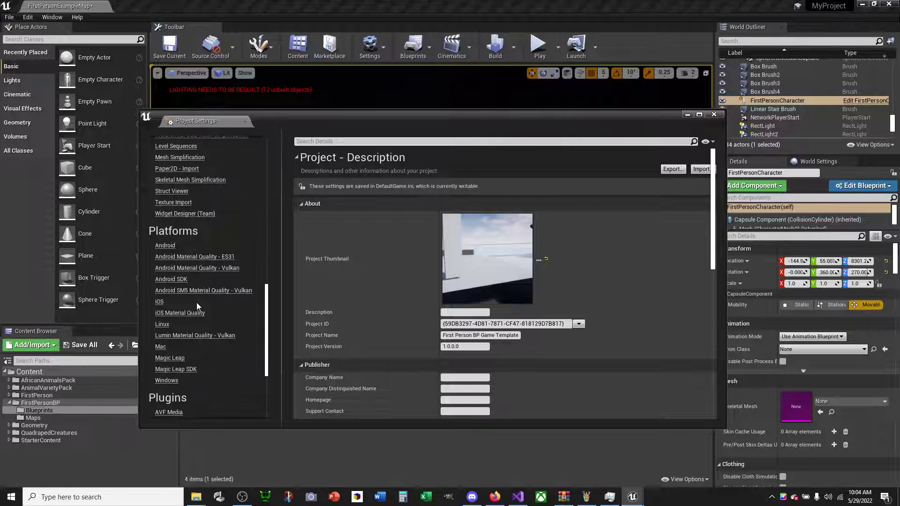
scroll(196, 304, down, 2)
scroll(197, 305, down, 1)
scroll(197, 307, down, 2)
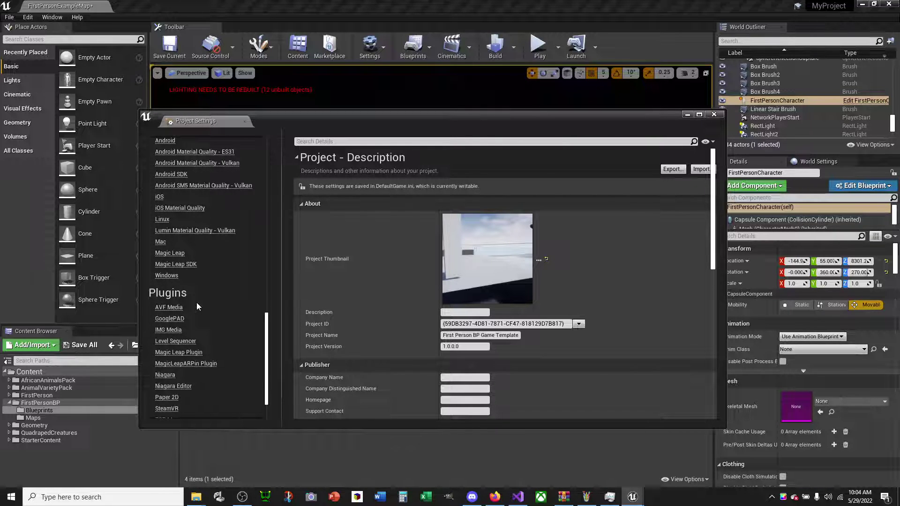
scroll(197, 307, down, 2)
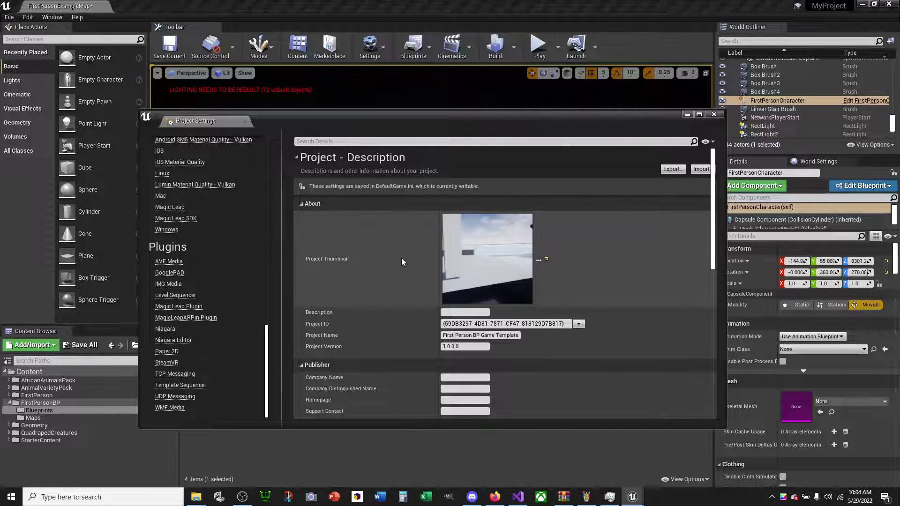
scroll(380, 307, down, 2)
scroll(380, 307, down, 4)
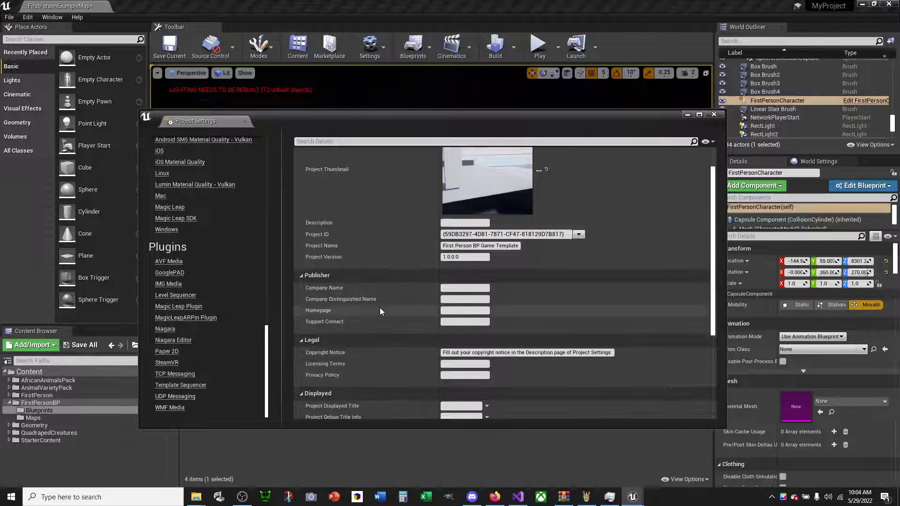
scroll(379, 308, down, 2)
scroll(379, 307, down, 2)
scroll(379, 311, up, 2)
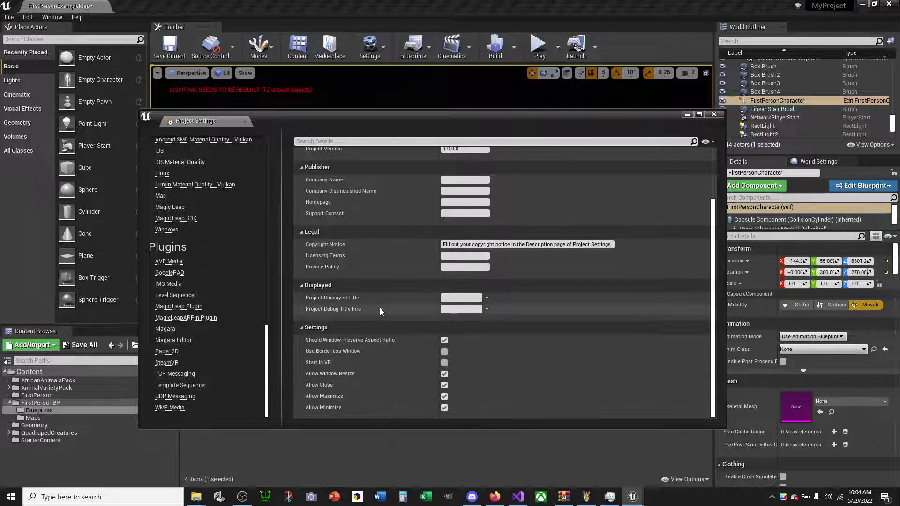
scroll(389, 359, up, 4)
scroll(389, 355, up, 3)
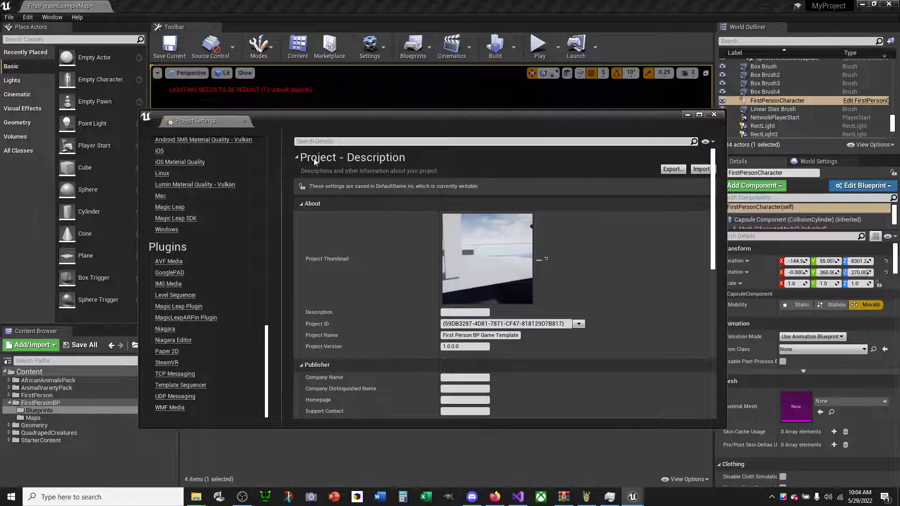
scroll(196, 241, up, 4)
scroll(203, 250, up, 4)
scroll(203, 251, up, 4)
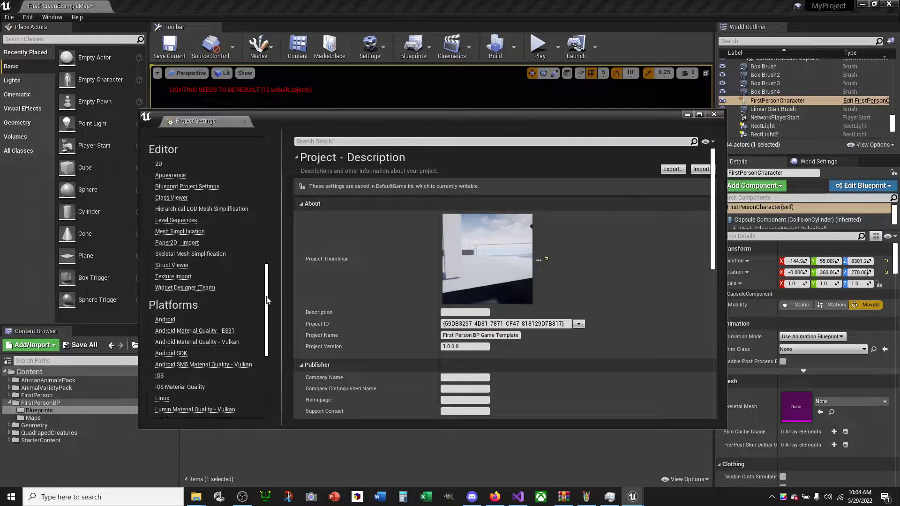
drag(265, 302, 266, 158)
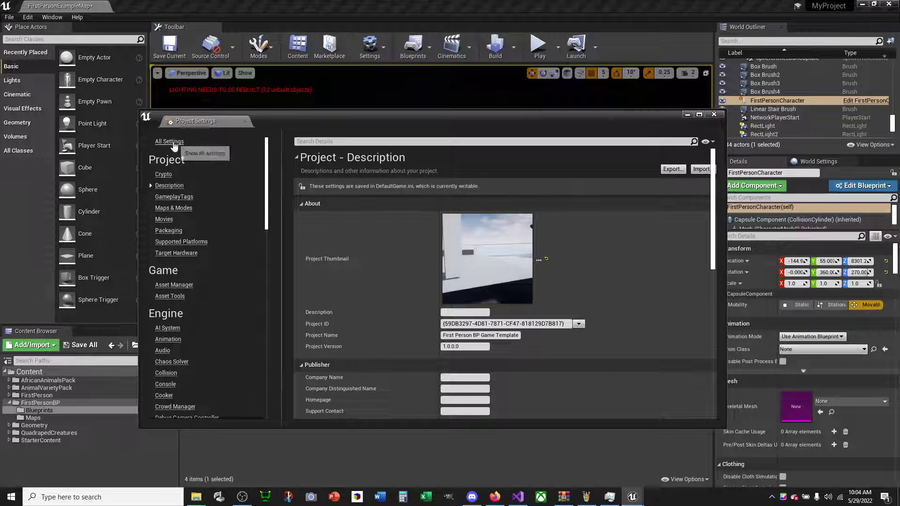
click(174, 142)
scroll(412, 263, down, 2)
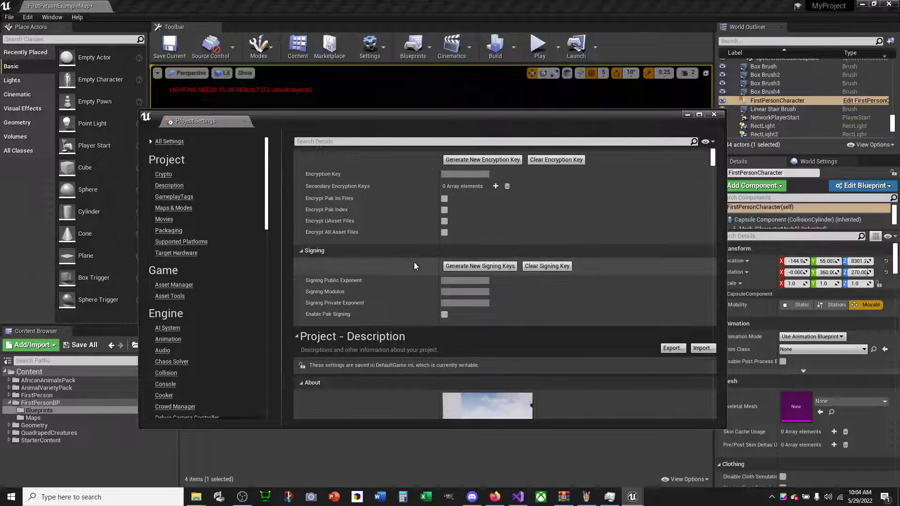
scroll(414, 262, down, 2)
scroll(414, 262, down, 4)
scroll(414, 263, down, 3)
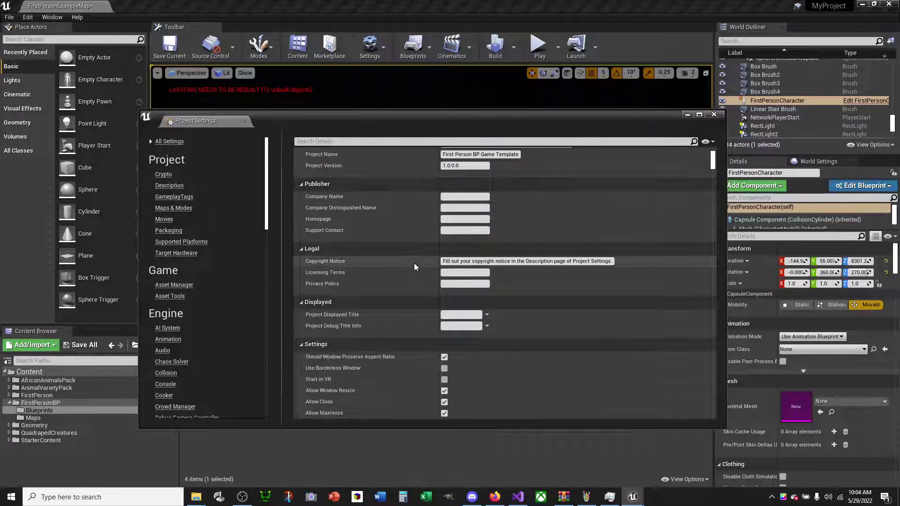
scroll(415, 263, down, 3)
scroll(414, 263, down, 3)
scroll(414, 263, down, 3)
scroll(414, 263, down, 2)
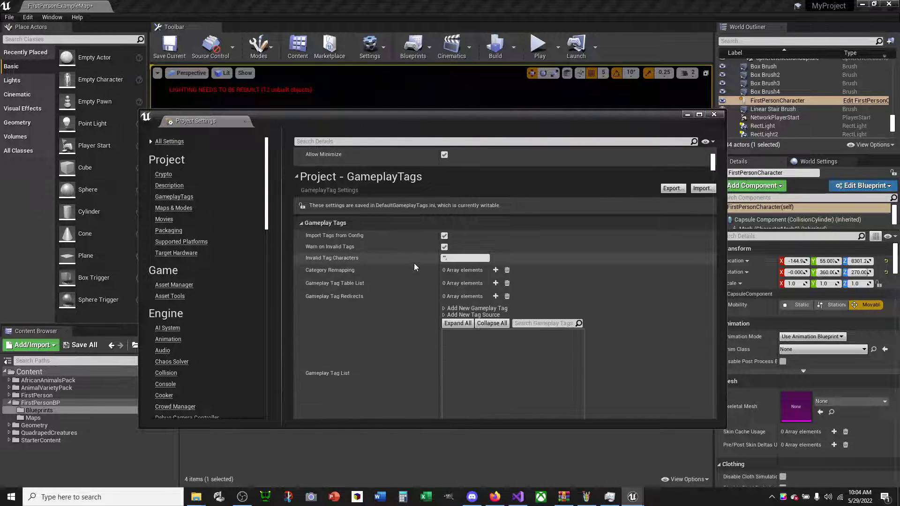
scroll(414, 263, down, 3)
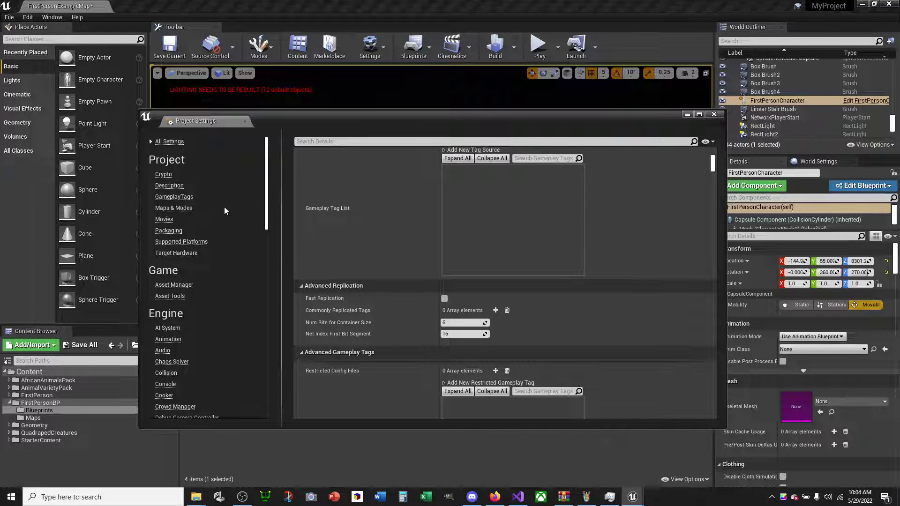
scroll(201, 238, down, 2)
scroll(200, 238, down, 3)
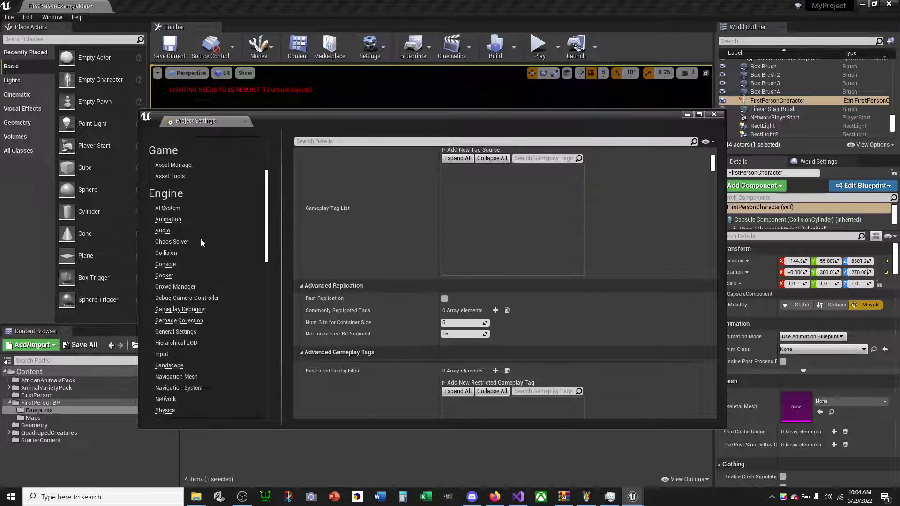
scroll(201, 242, down, 1)
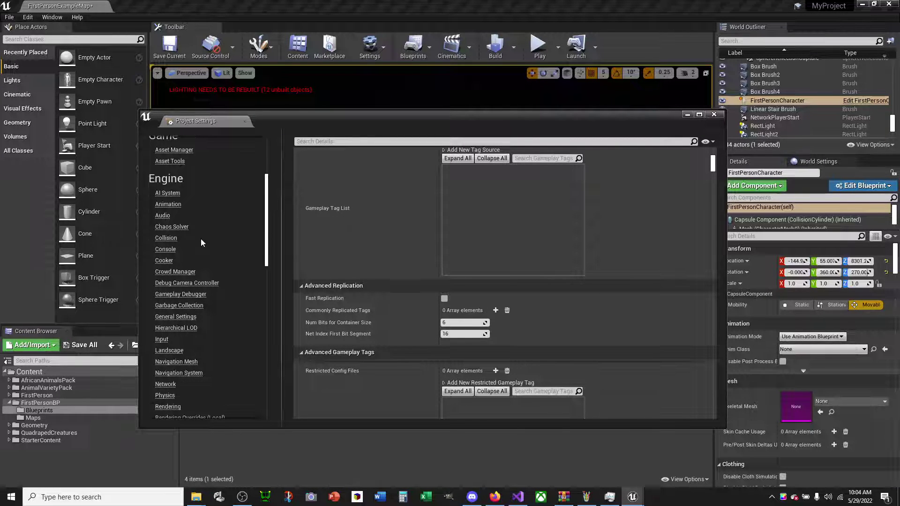
click(155, 338)
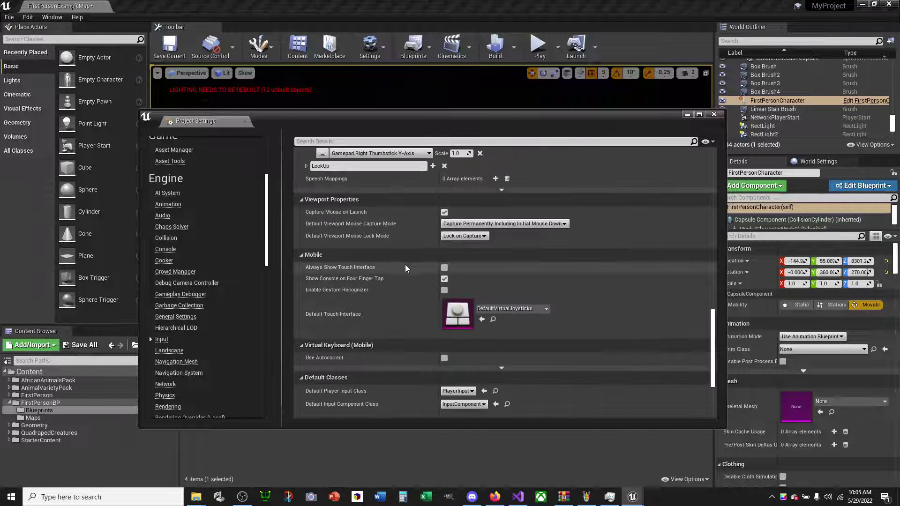
scroll(406, 265, down, 1)
scroll(431, 317, up, 3)
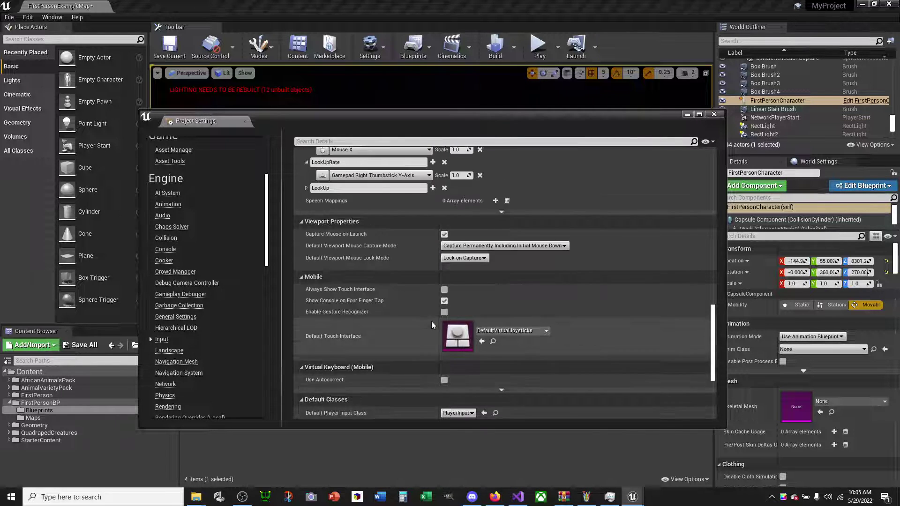
scroll(431, 322, up, 2)
scroll(431, 321, up, 3)
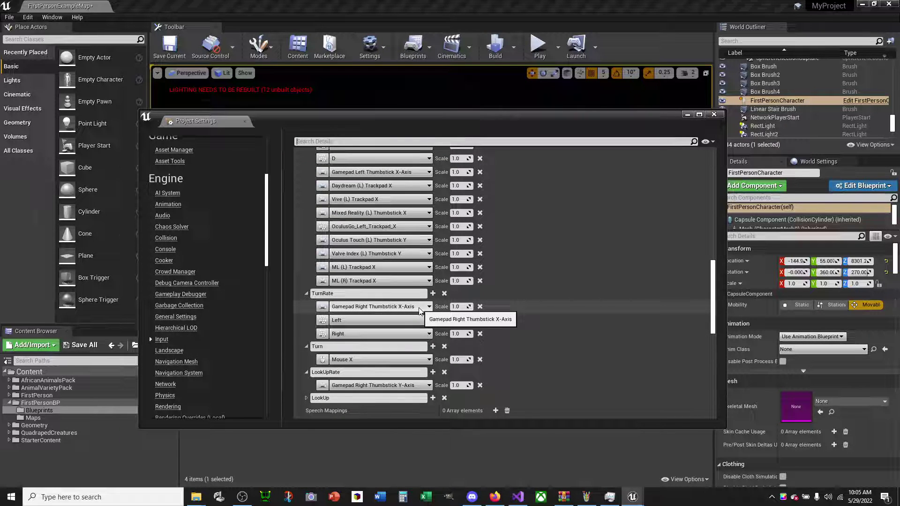
Bring up and close the FirstPersonCharacter blueprint, then switch to the Space_Drones editor.
mouse_move(632, 497)
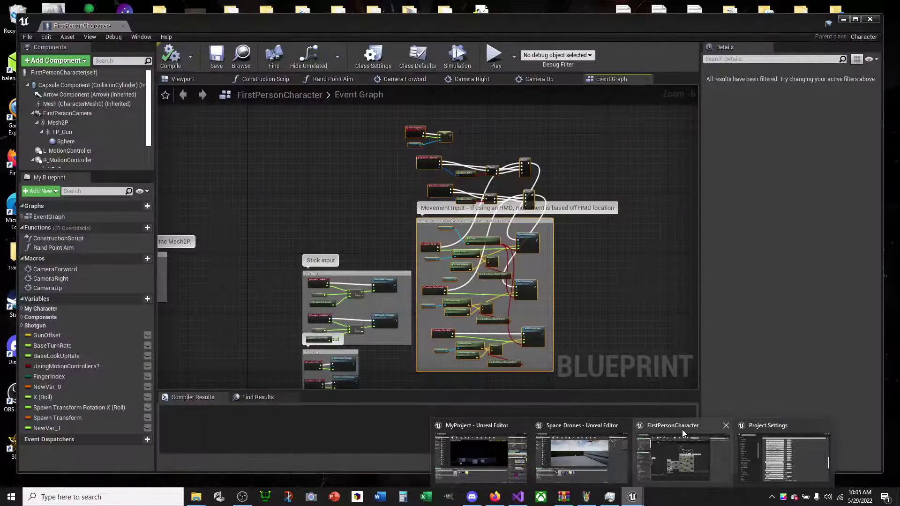
click(682, 428)
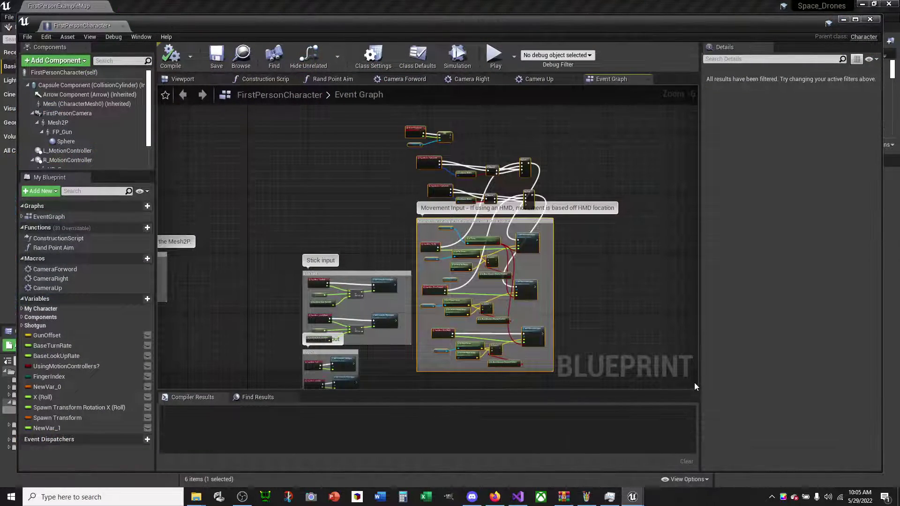
right_drag(315, 165, 351, 191)
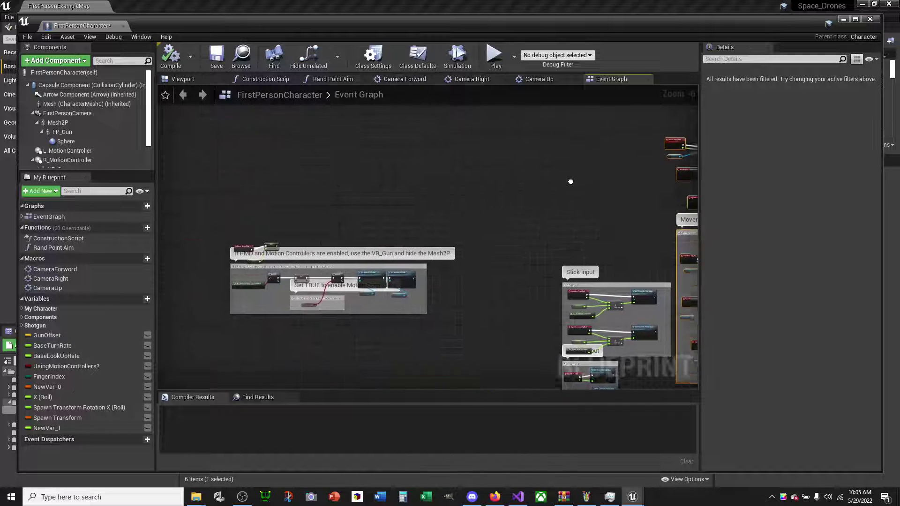
click(874, 22)
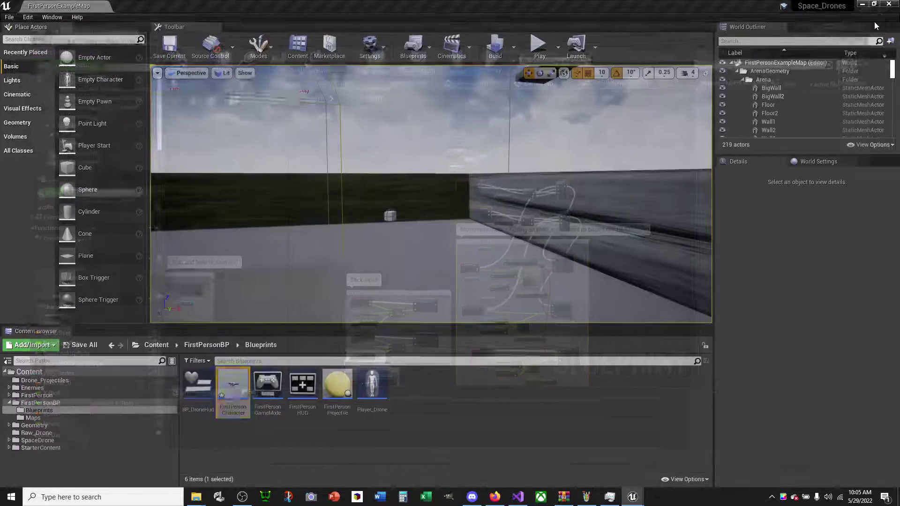
mouse_move(635, 492)
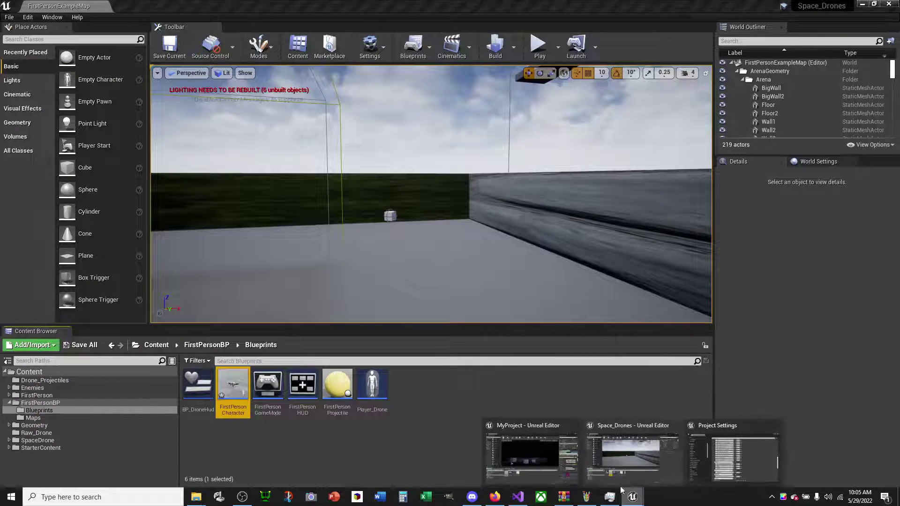
click(532, 438)
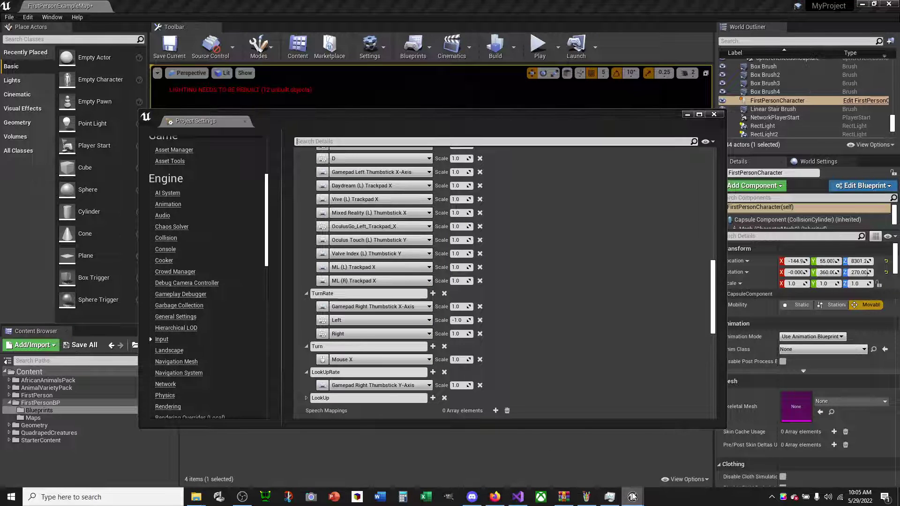
click(617, 450)
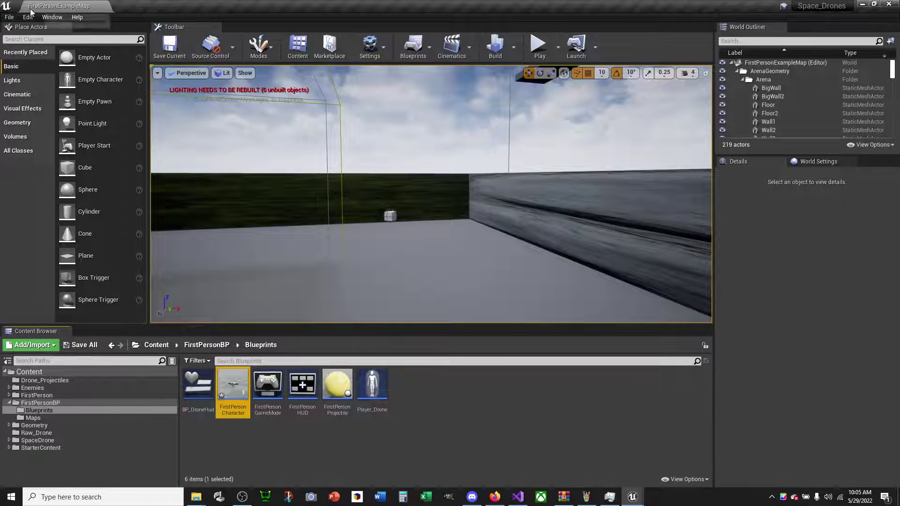
Open Space_Drones' Project Settings at Engine > Input, scroll to Axis Mappings, and snap it right.
click(10, 18)
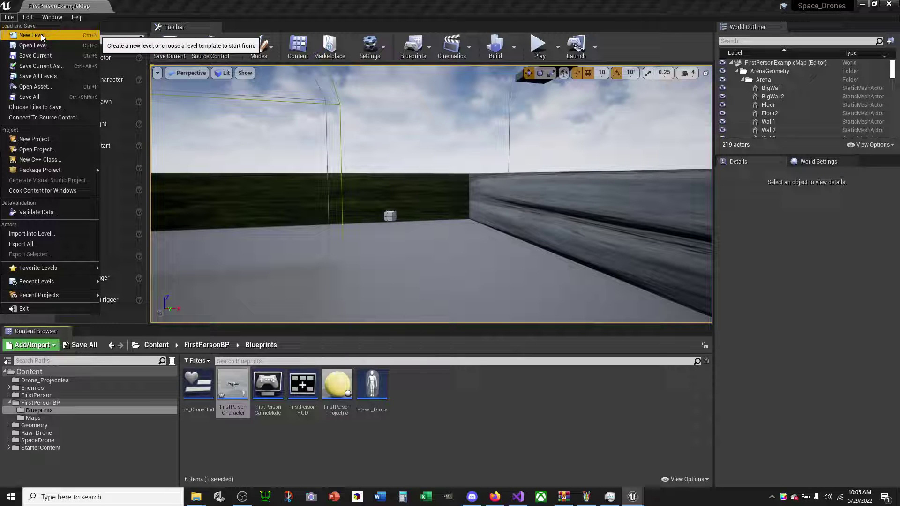
mouse_move(35, 19)
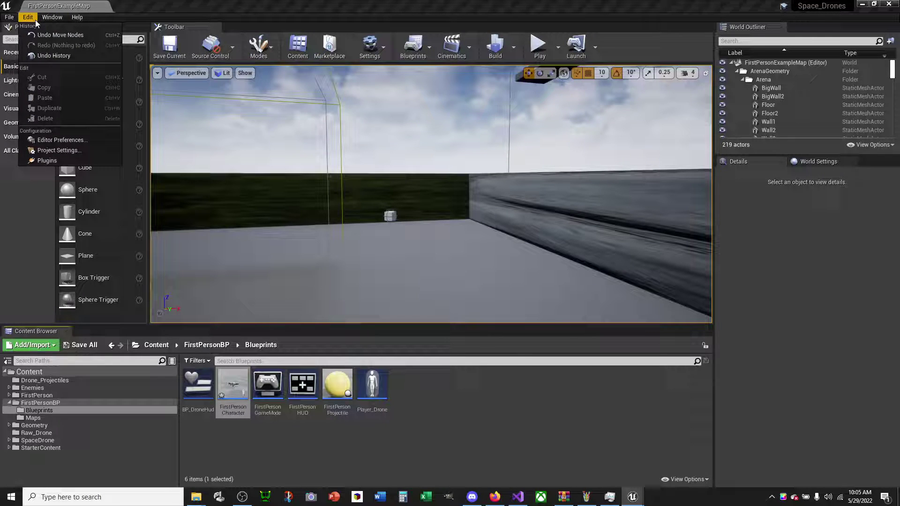
click(57, 150)
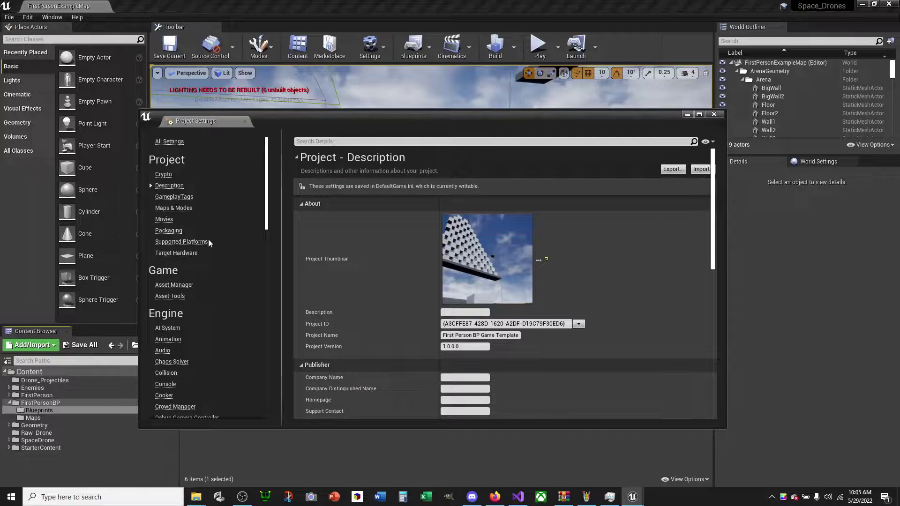
scroll(209, 240, down, 1)
scroll(187, 349, down, 2)
scroll(188, 351, down, 4)
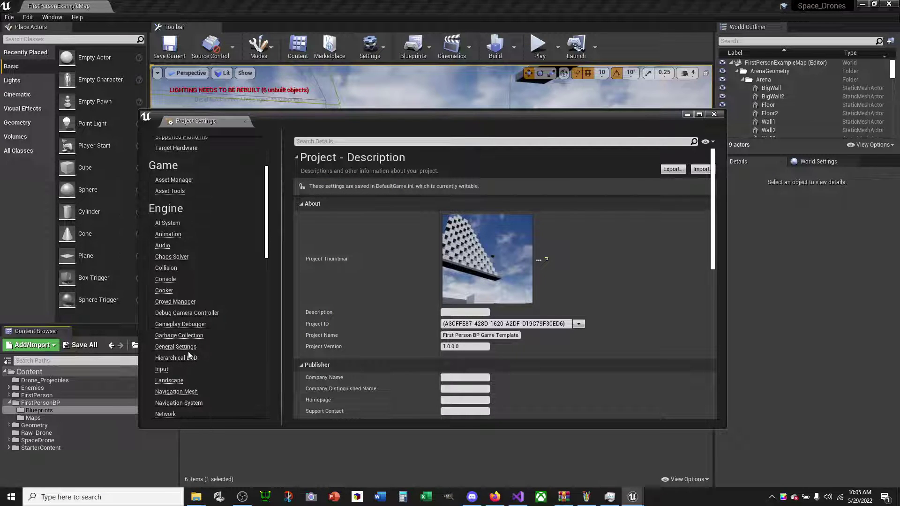
click(161, 369)
scroll(543, 302, down, 2)
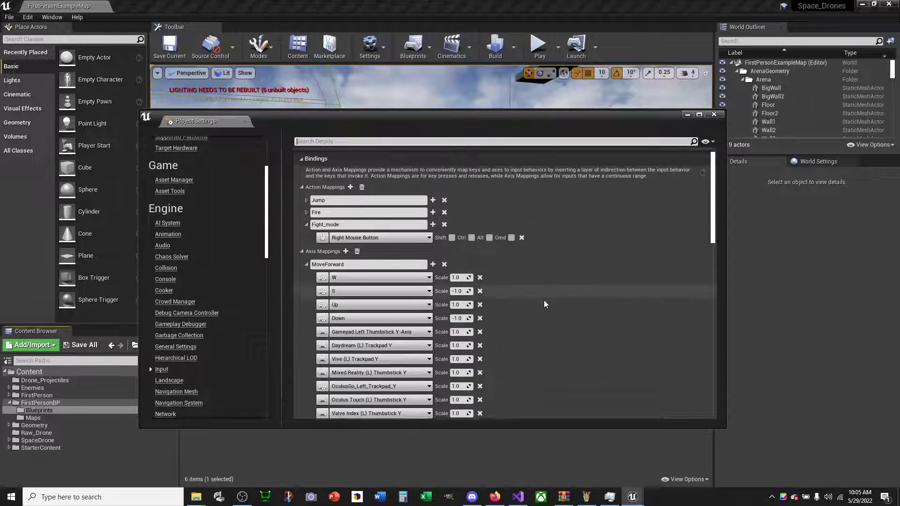
scroll(543, 302, down, 1)
scroll(544, 302, down, 2)
key(super+Right)
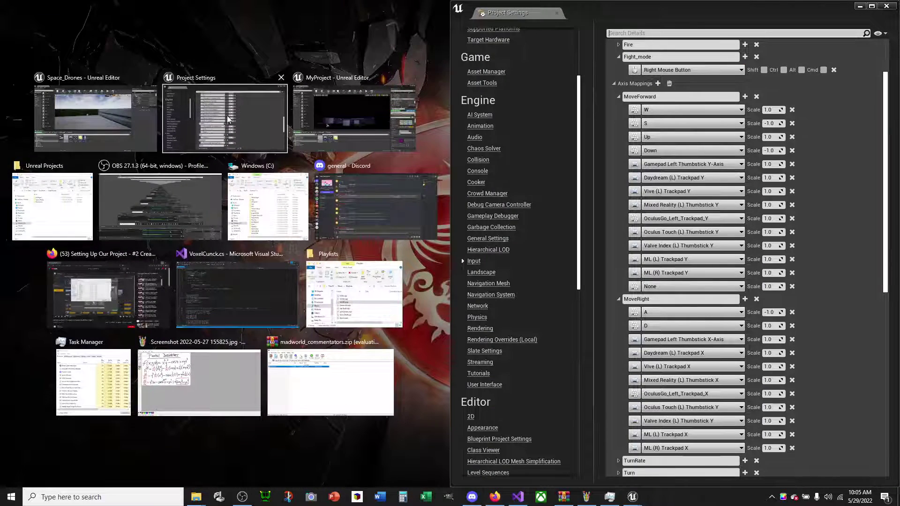
Snap MyProject's settings left, return to Space_Drones' Input page, and review MoveForward's W/Up 1.0, S/Down -1.0 mappings.
click(228, 119)
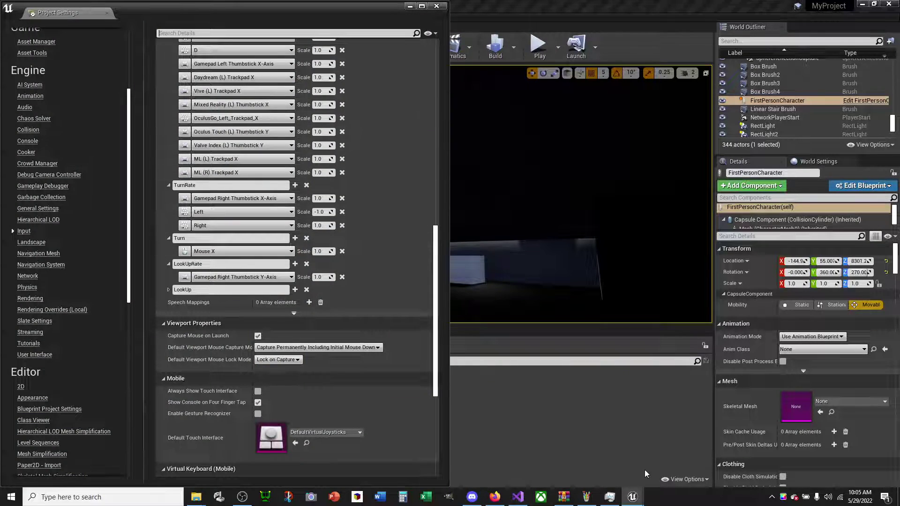
click(633, 497)
click(758, 458)
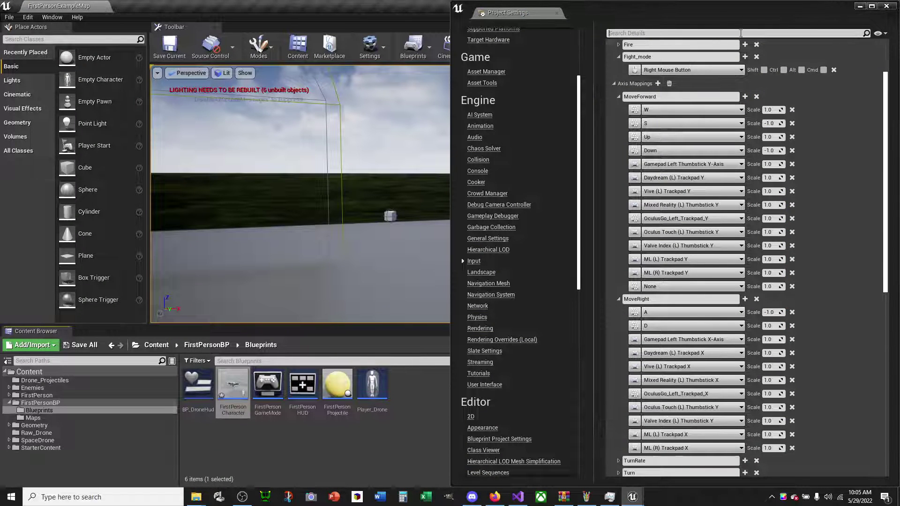
scroll(646, 253, up, 3)
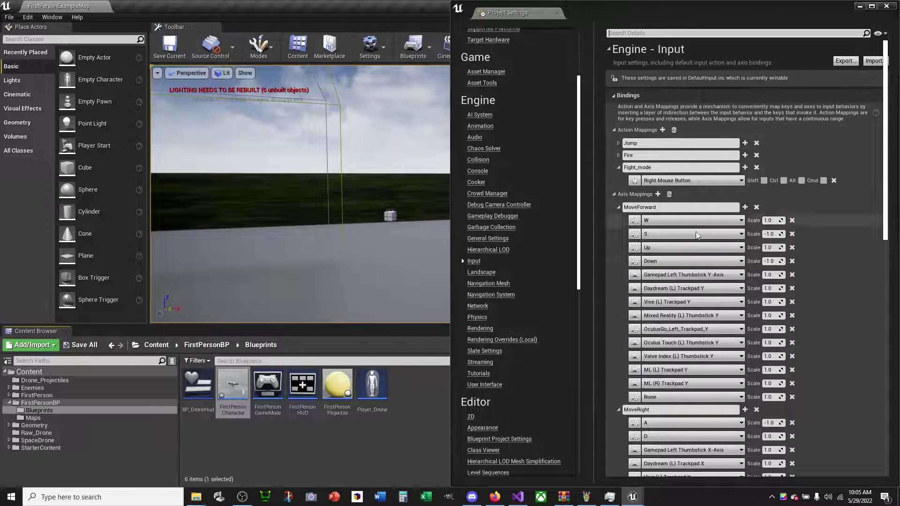
scroll(716, 161, down, 3)
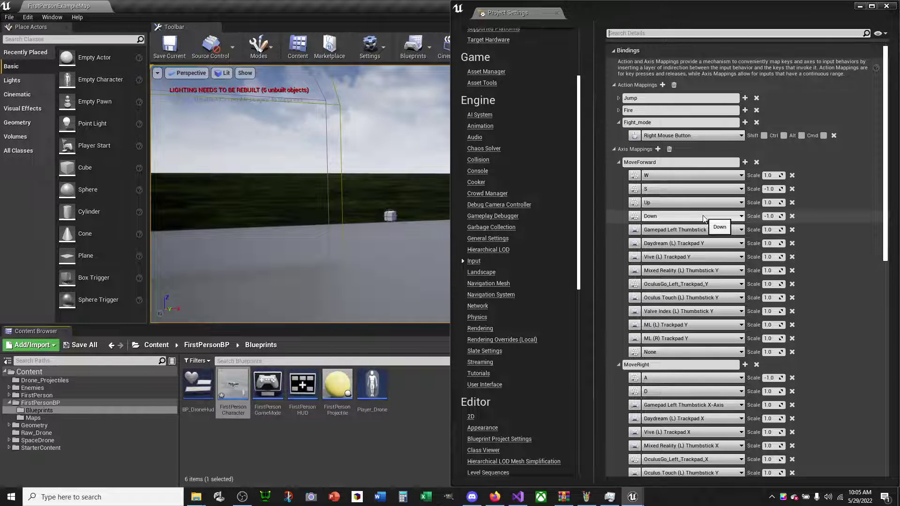
scroll(702, 218, down, 1)
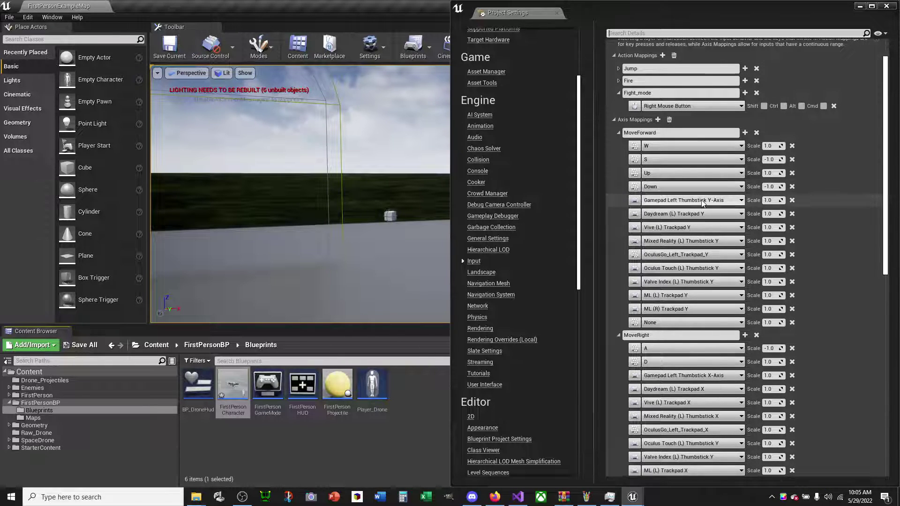
scroll(700, 215, down, 1)
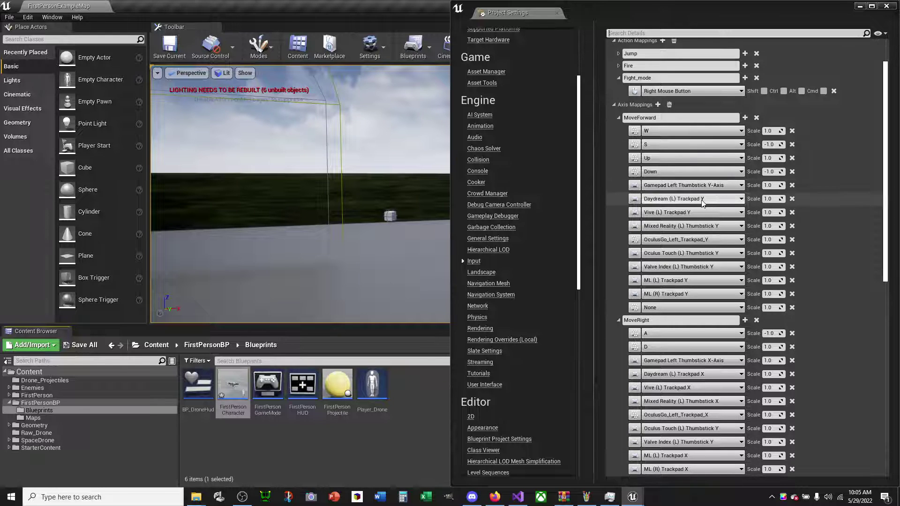
scroll(698, 237, down, 1)
scroll(694, 272, down, 1)
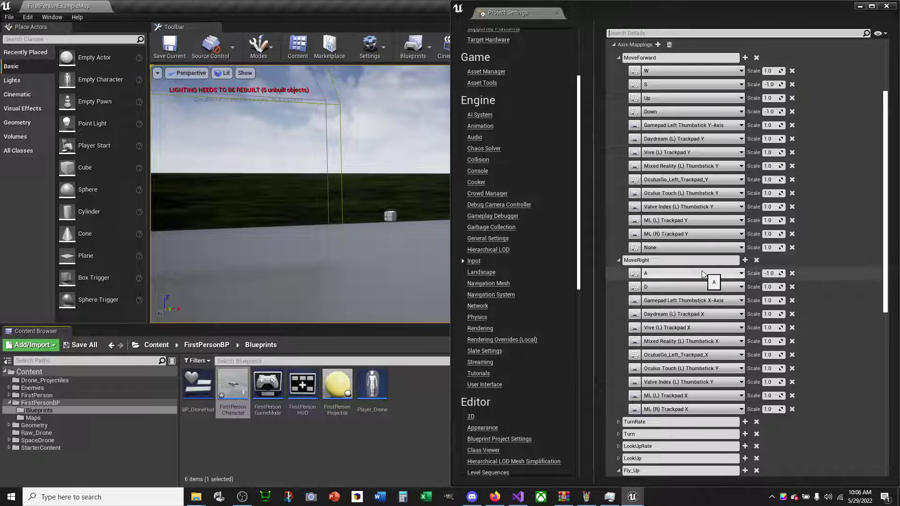
scroll(701, 271, up, 1)
scroll(674, 244, up, 1)
scroll(675, 225, up, 1)
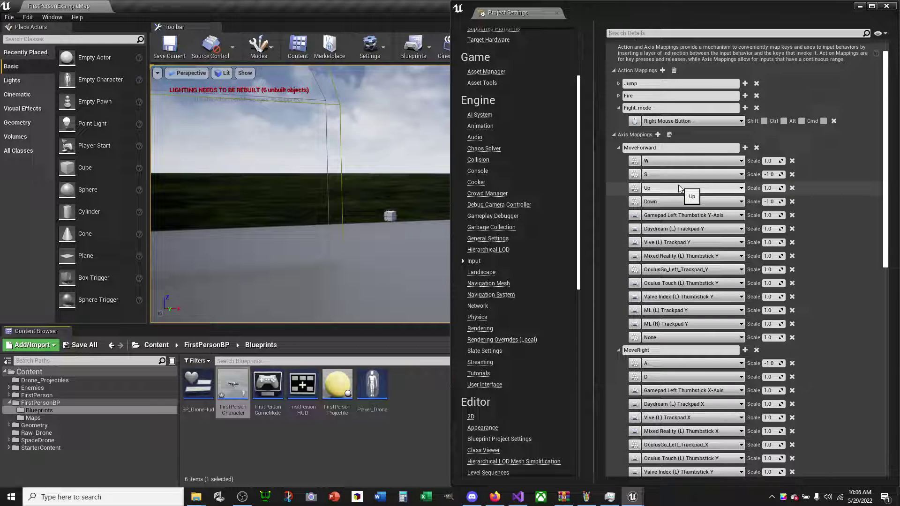
Open and dismiss the key choices for the Up and Fight_mode bindings, leaving them unchanged.
click(678, 186)
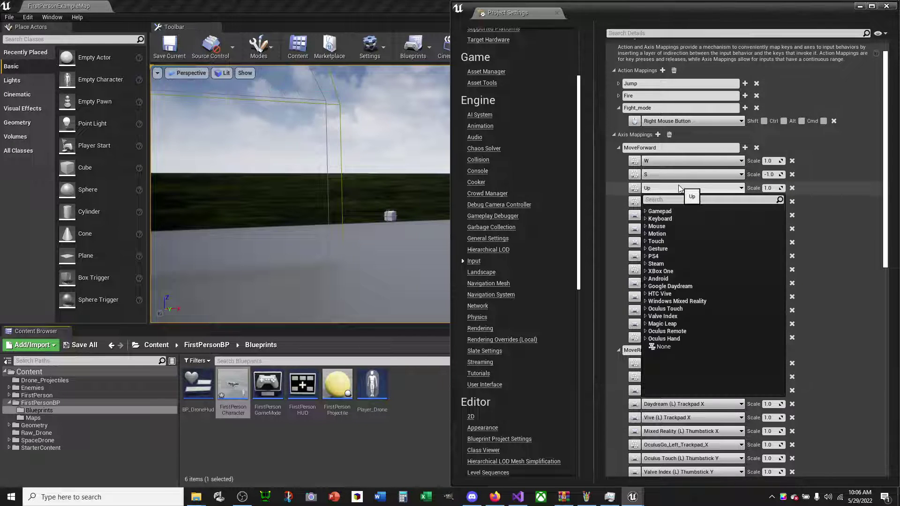
click(868, 184)
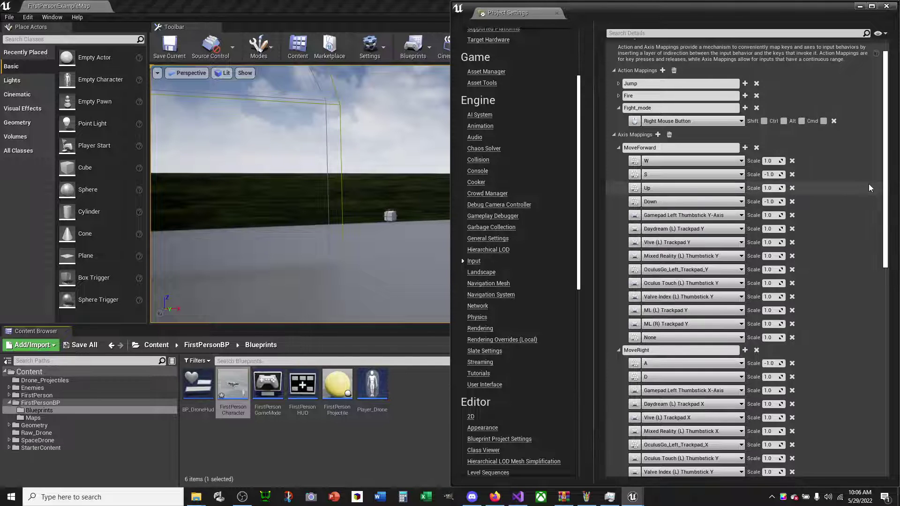
click(743, 188)
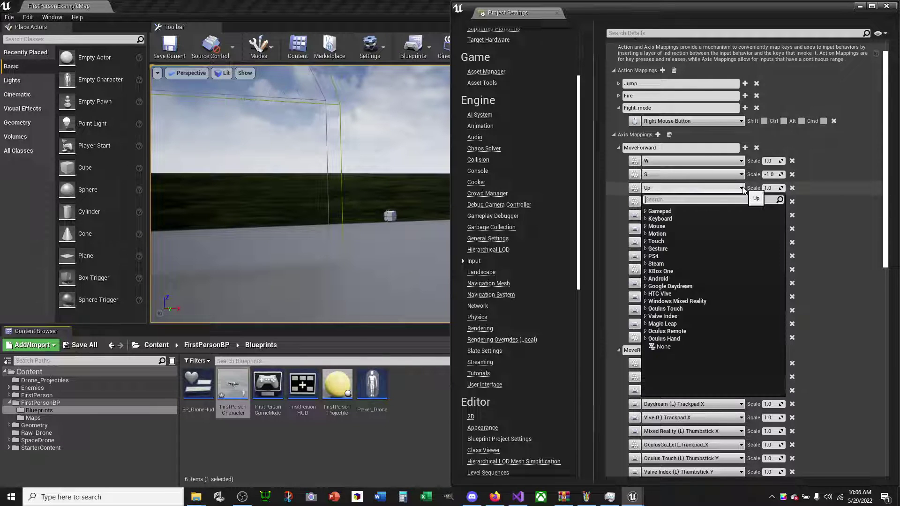
click(742, 187)
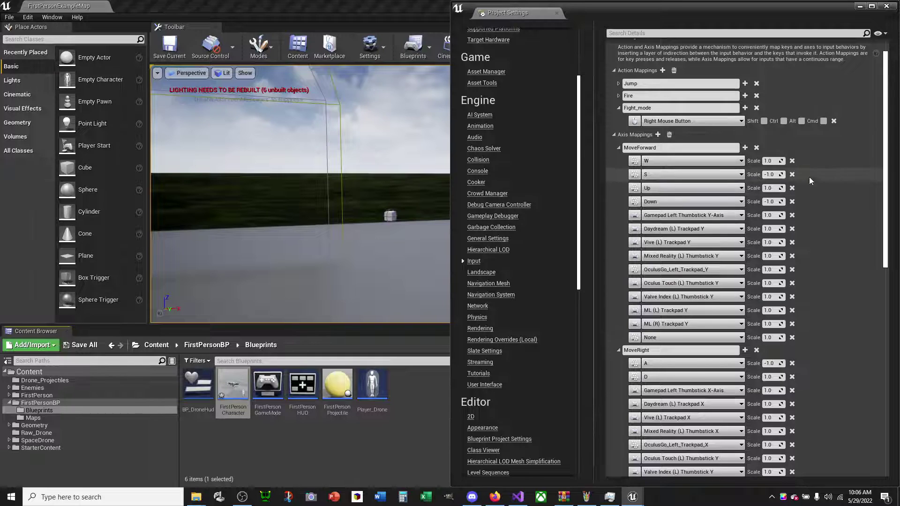
scroll(787, 171, up, 2)
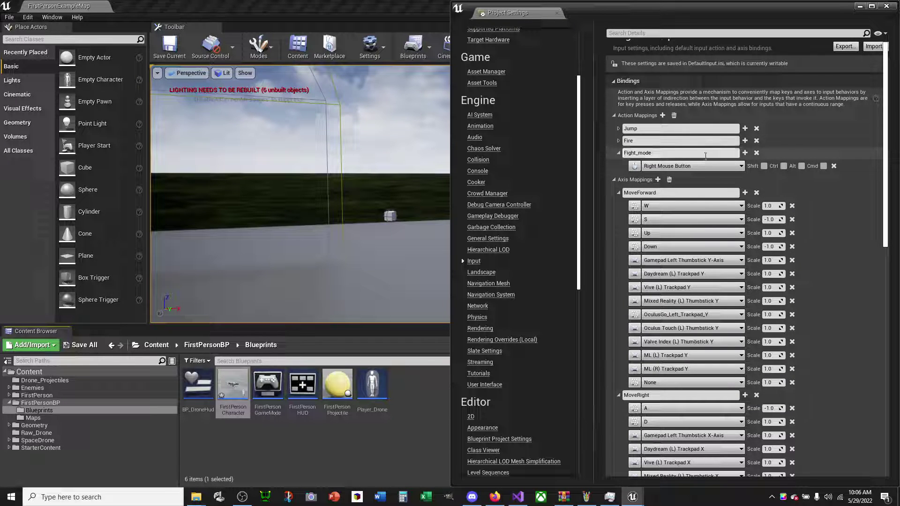
click(741, 167)
click(741, 166)
Scroll to the Fly_Up axis mapping, showing W at 1.0 and S at -1.0.
scroll(736, 171, down, 1)
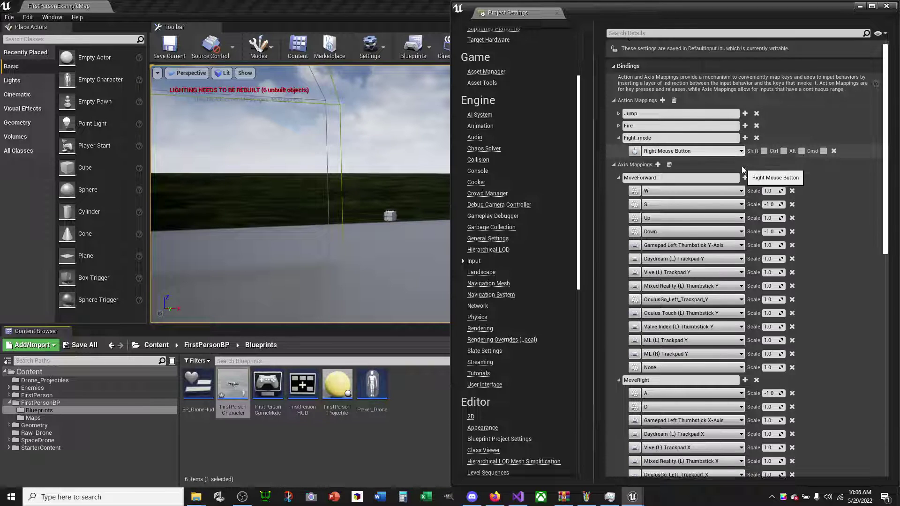
scroll(731, 173, down, 5)
scroll(722, 177, down, 4)
scroll(721, 178, down, 3)
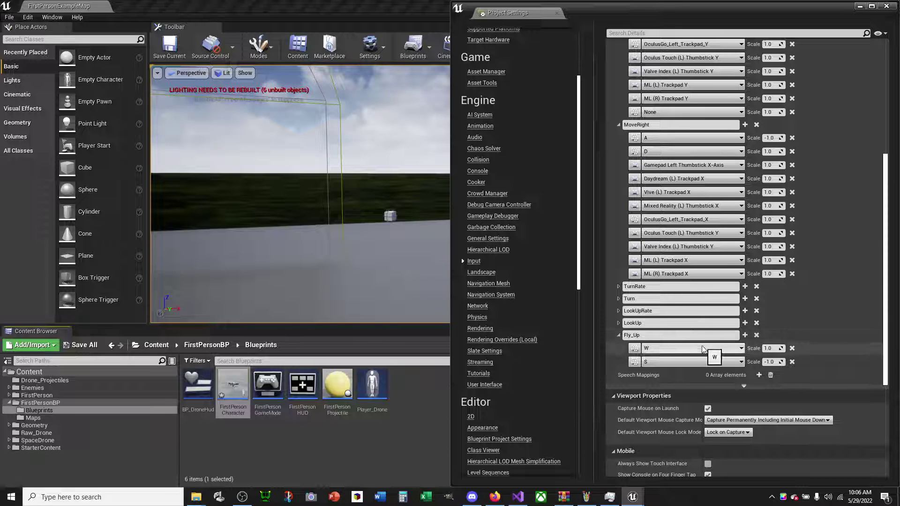
scroll(723, 344, up, 3)
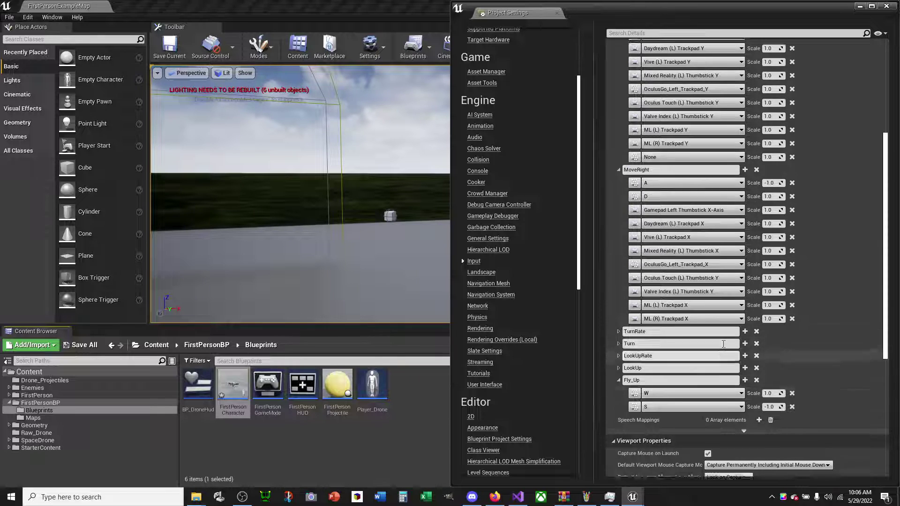
scroll(723, 344, up, 5)
scroll(722, 344, down, 4)
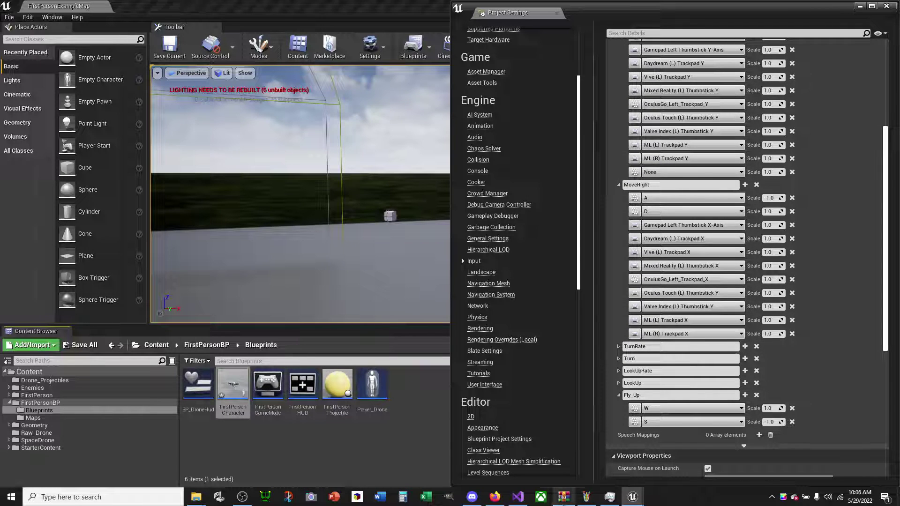
mouse_move(640, 492)
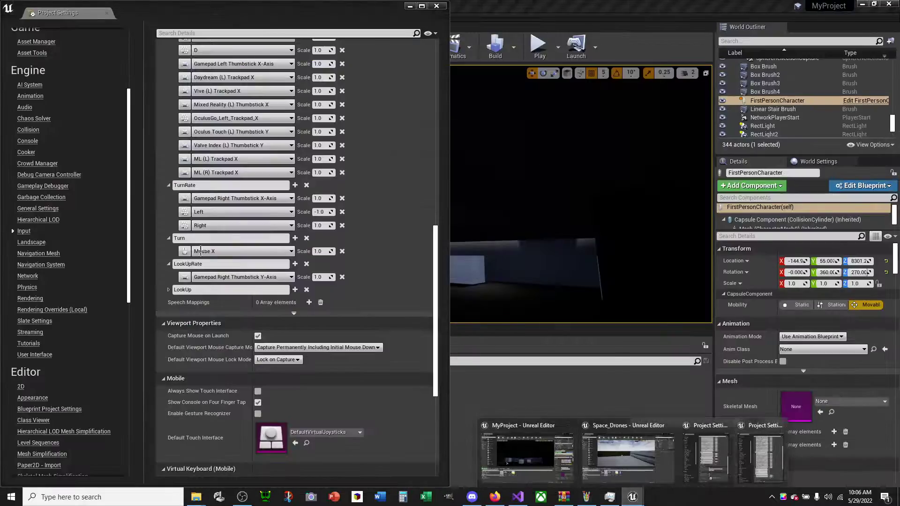
Switch to MyProject's project settings and briefly add, then remove, a speech mapping entry.
click(497, 477)
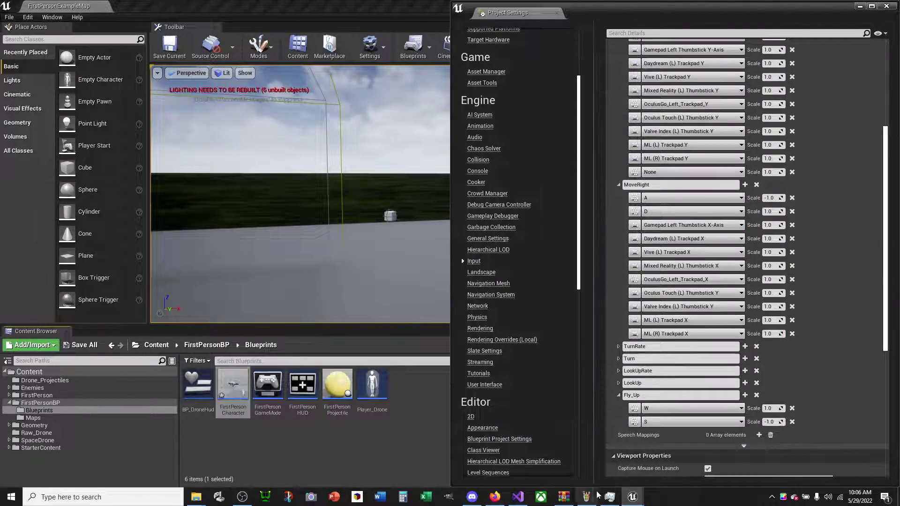
mouse_move(632, 496)
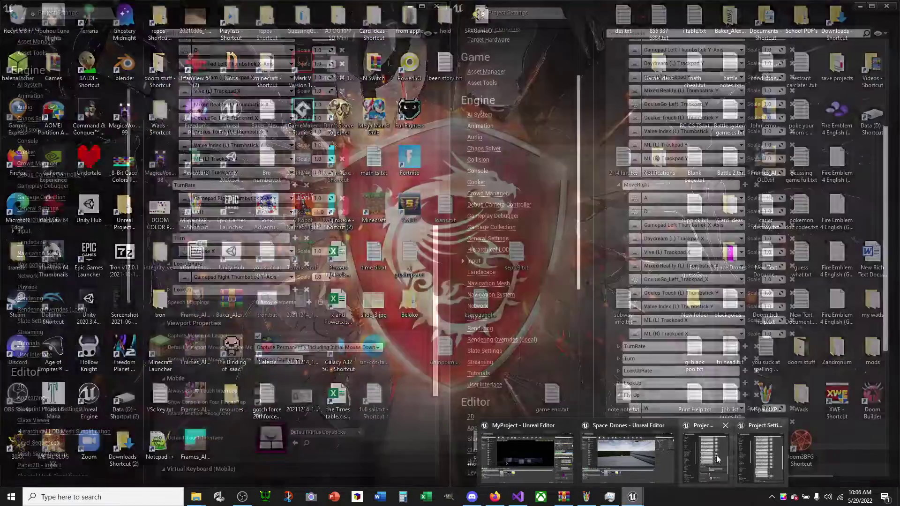
click(717, 460)
scroll(281, 238, down, 1)
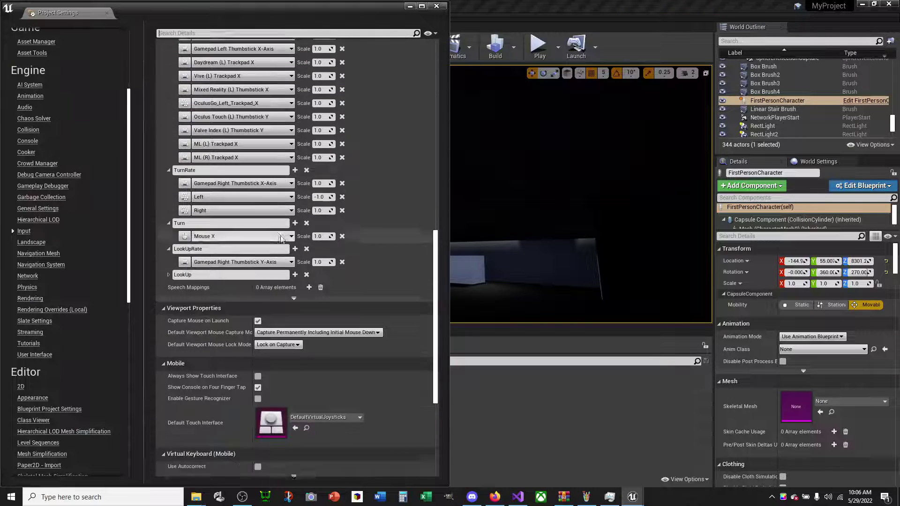
scroll(253, 295, up, 4)
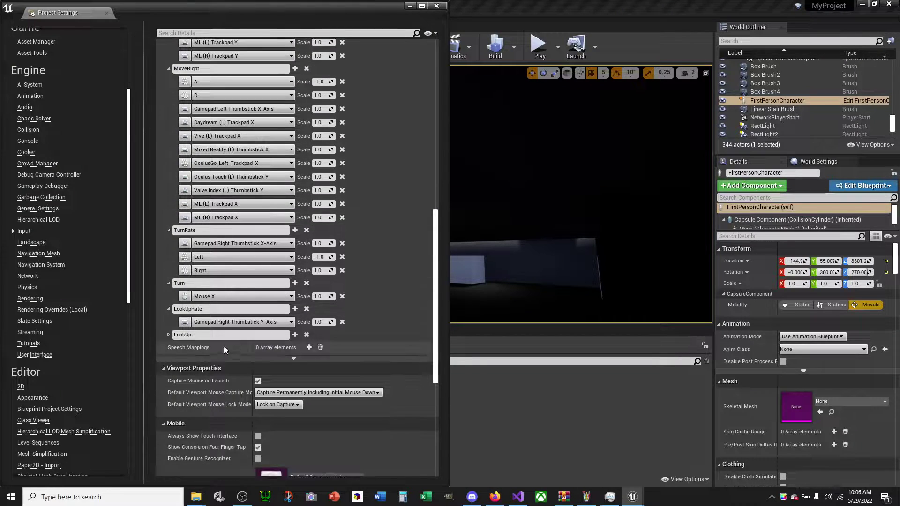
click(308, 347)
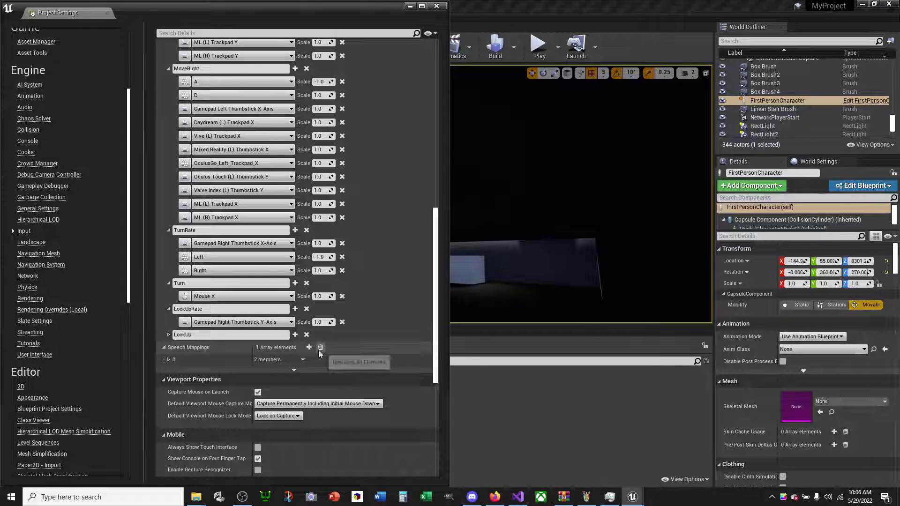
click(320, 347)
scroll(291, 332, up, 5)
scroll(291, 331, up, 7)
scroll(291, 328, up, 6)
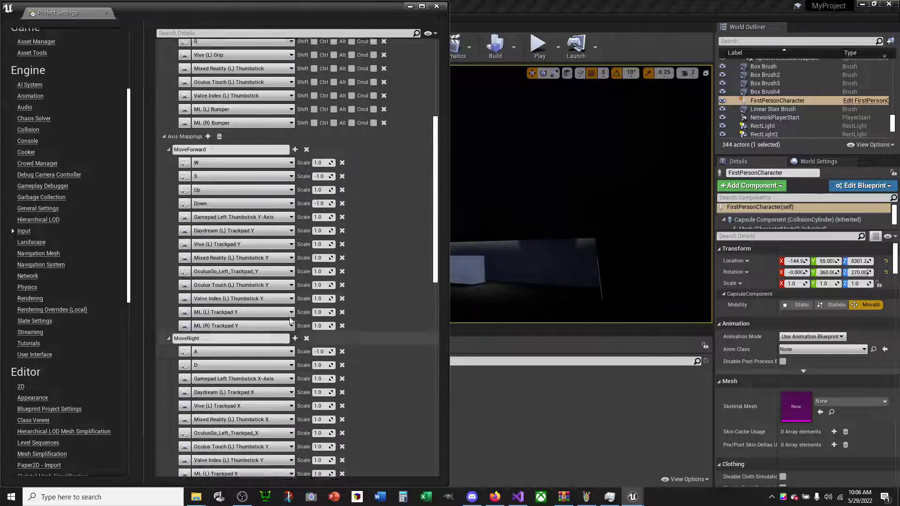
scroll(291, 324, up, 6)
scroll(290, 317, up, 6)
scroll(290, 317, up, 5)
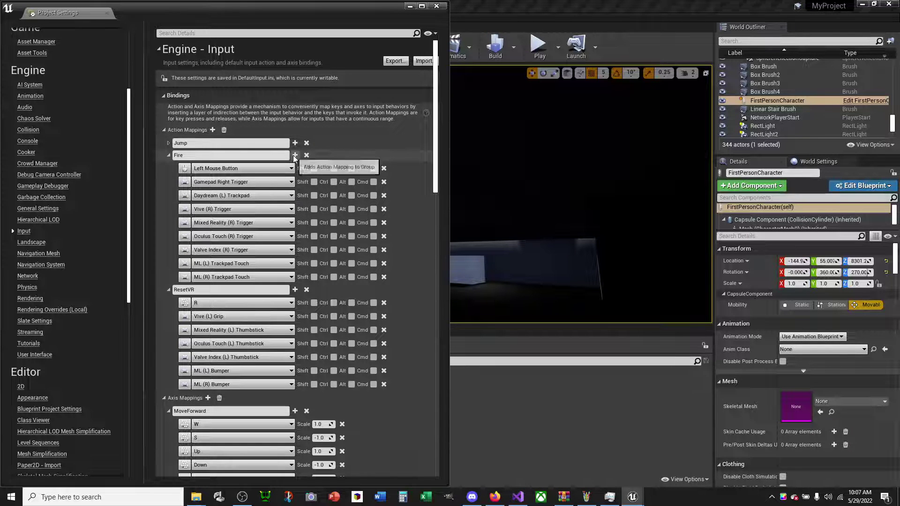
Add action mapping NewActionMapping_0, leaving its key as None, and widen the settings window.
click(212, 130)
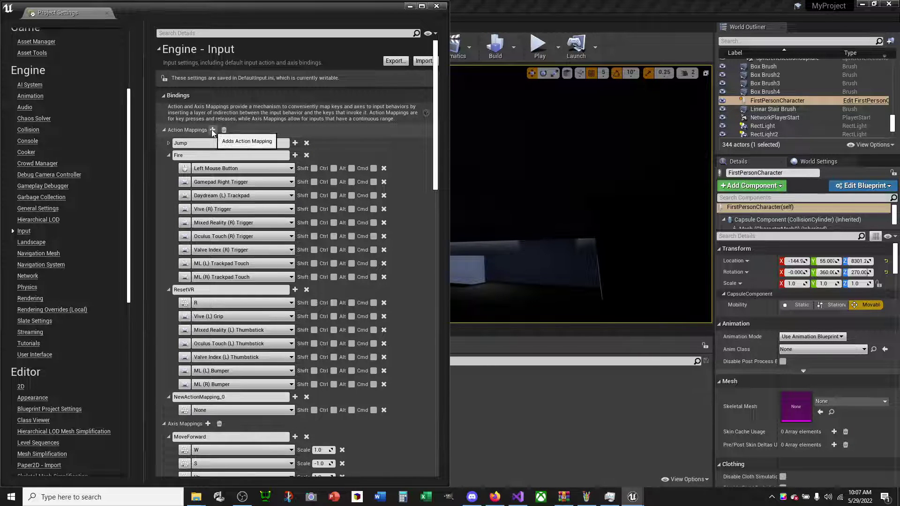
click(290, 410)
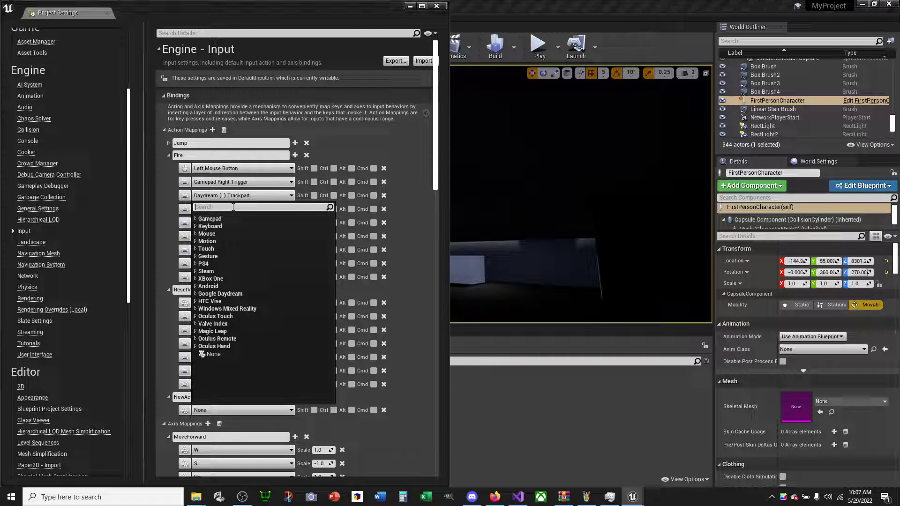
text(Fly)
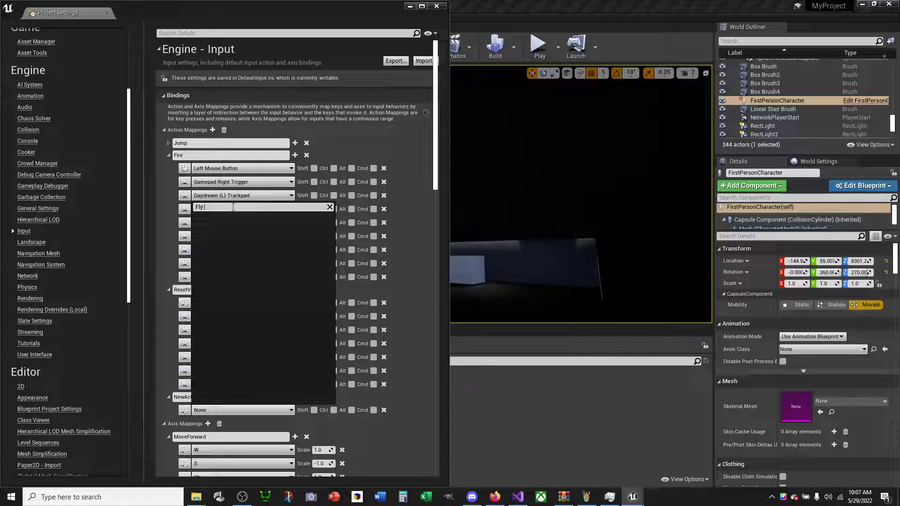
key(BackSpace)
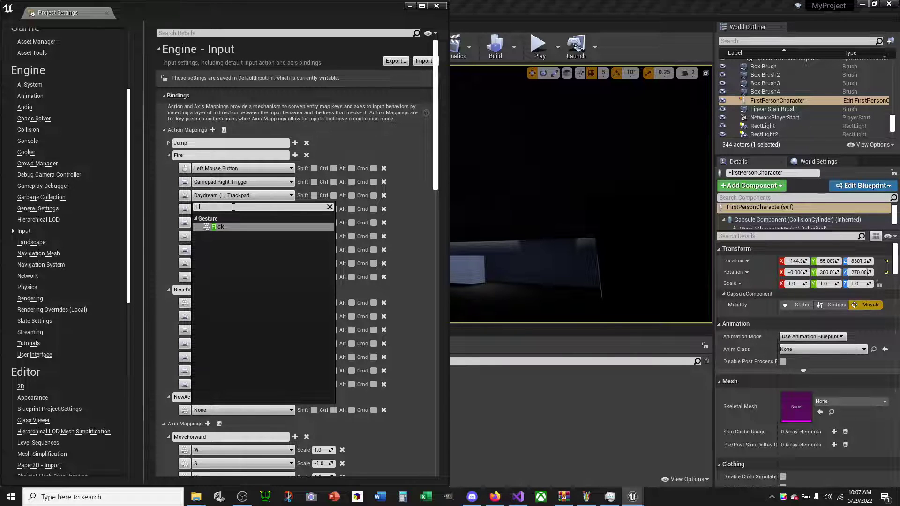
text(y_mode)
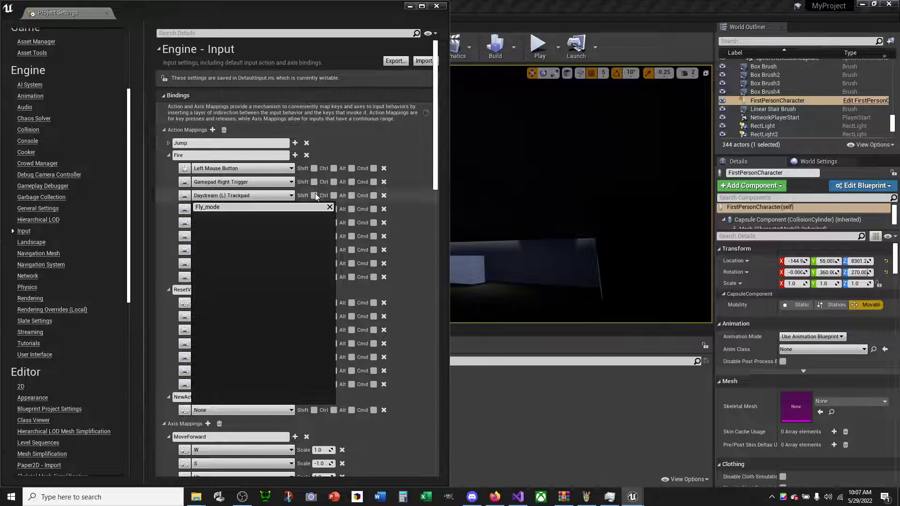
click(329, 207)
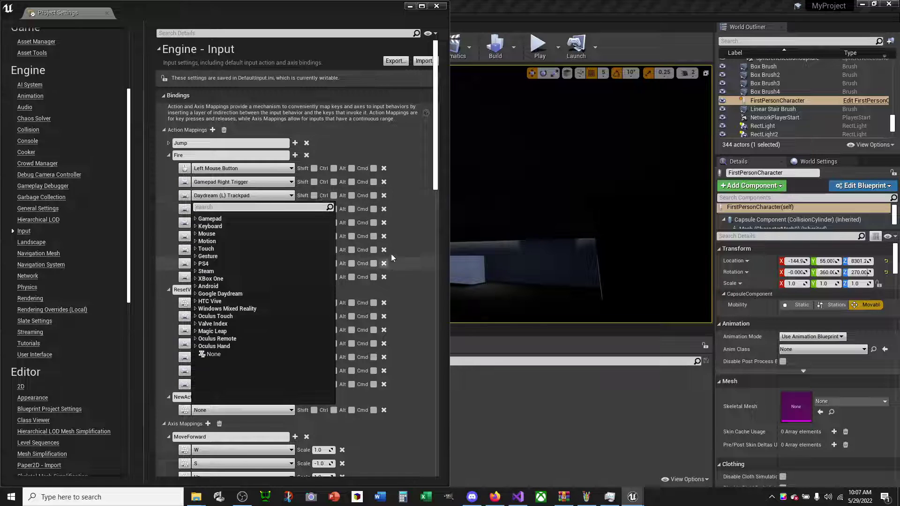
click(422, 190)
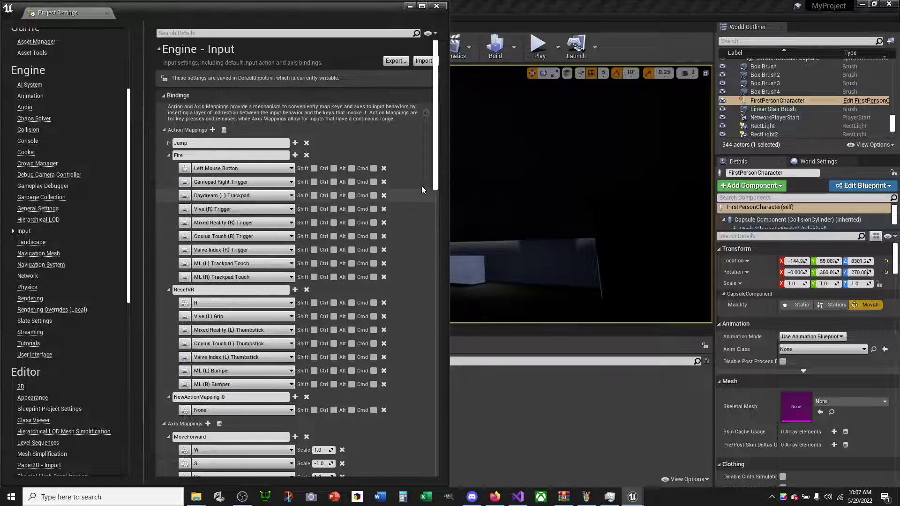
click(451, 121)
drag(448, 125, 517, 127)
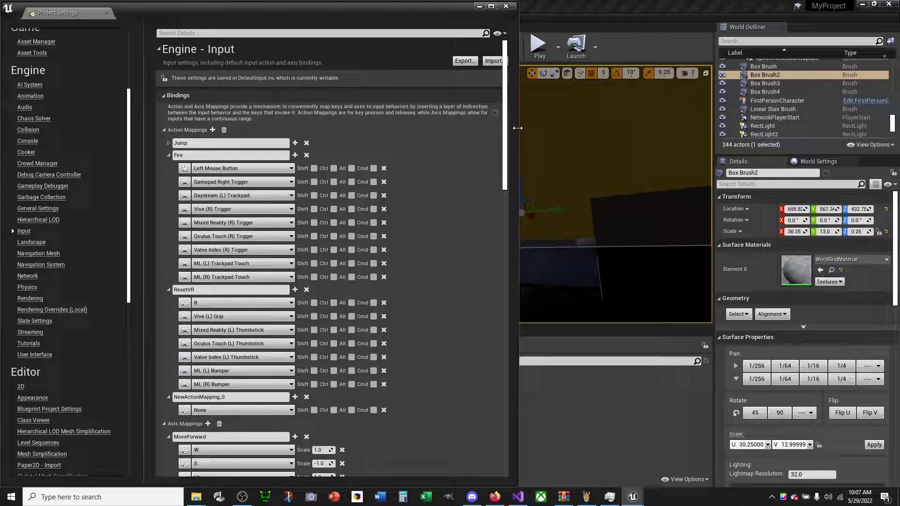
Export MyProject's input settings to Pictures as Input Backup 2022-05-29 100727.ini.
click(464, 61)
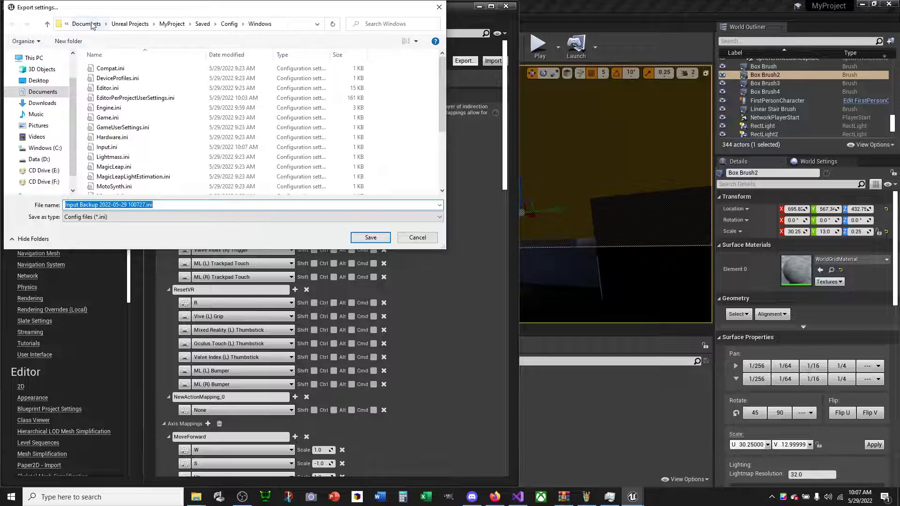
drag(74, 118, 77, 101)
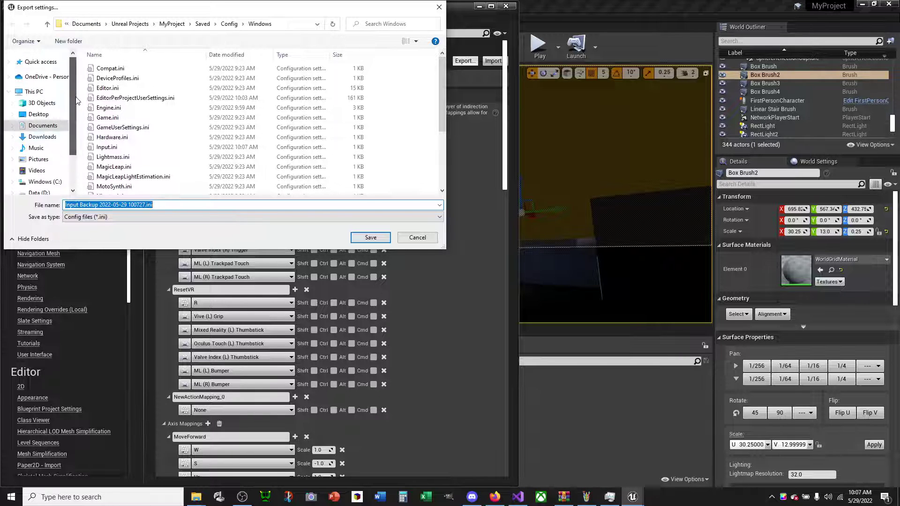
click(47, 164)
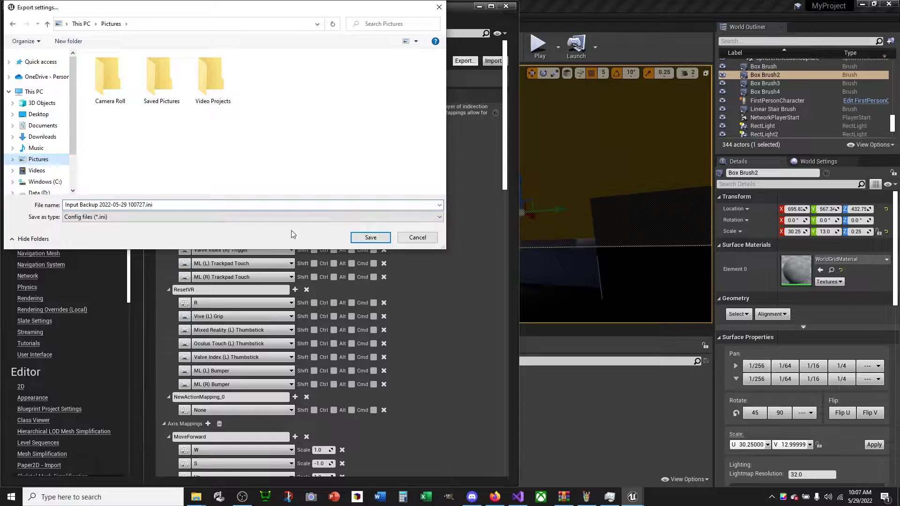
click(370, 238)
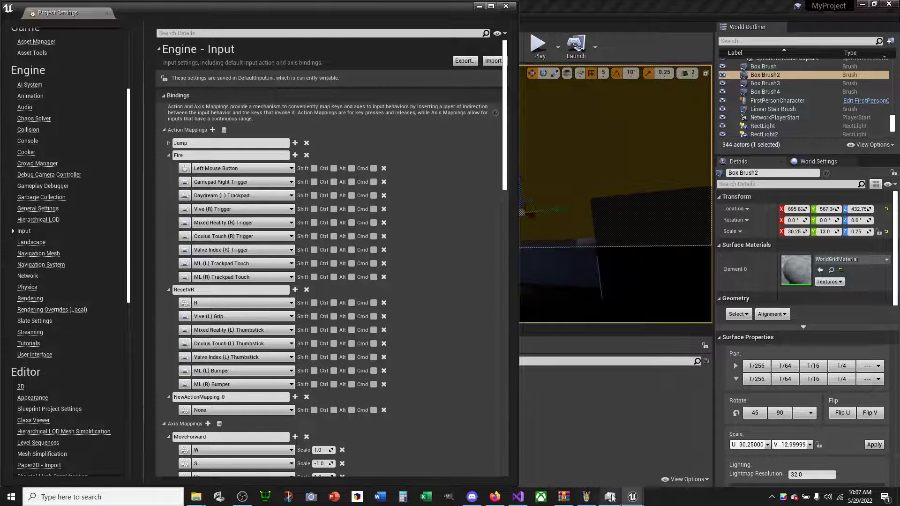
In Space_Drones' settings, import Input Backup 2022-05-29 100727.ini from Pictures and review the mappings.
mouse_move(635, 499)
click(797, 450)
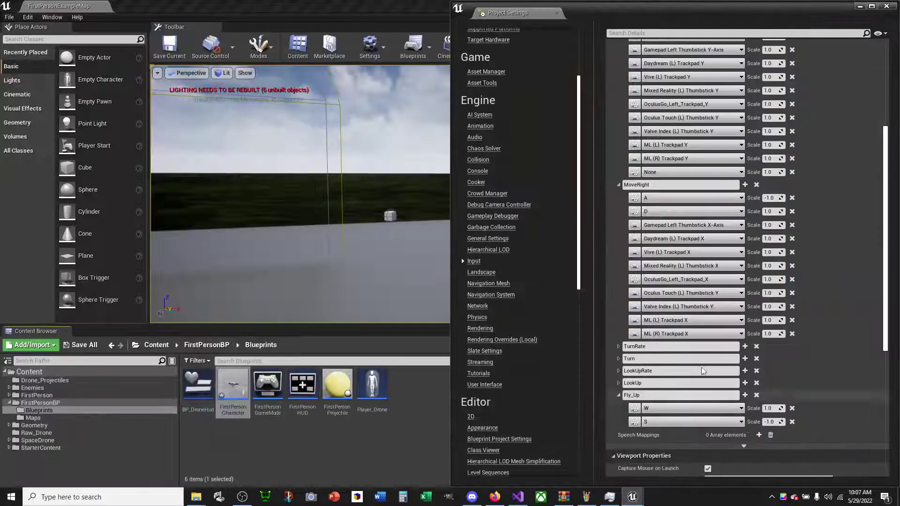
scroll(814, 159, up, 10)
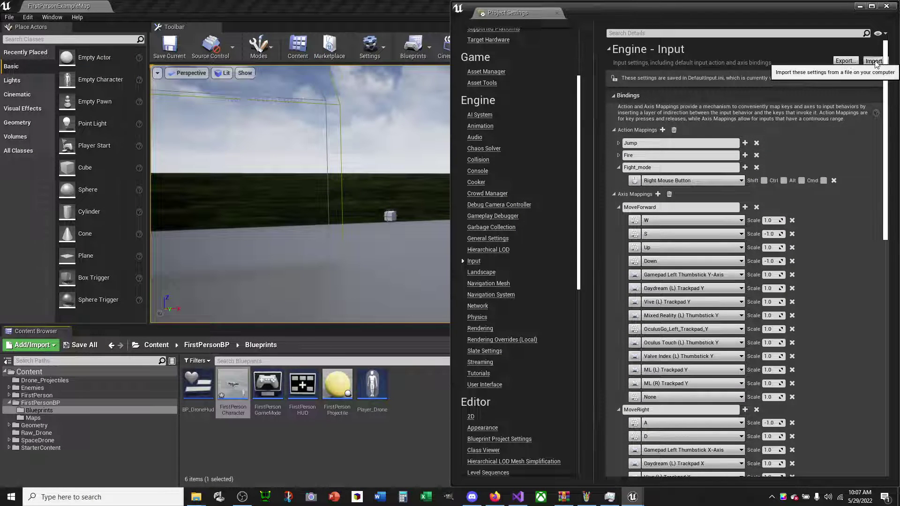
click(872, 61)
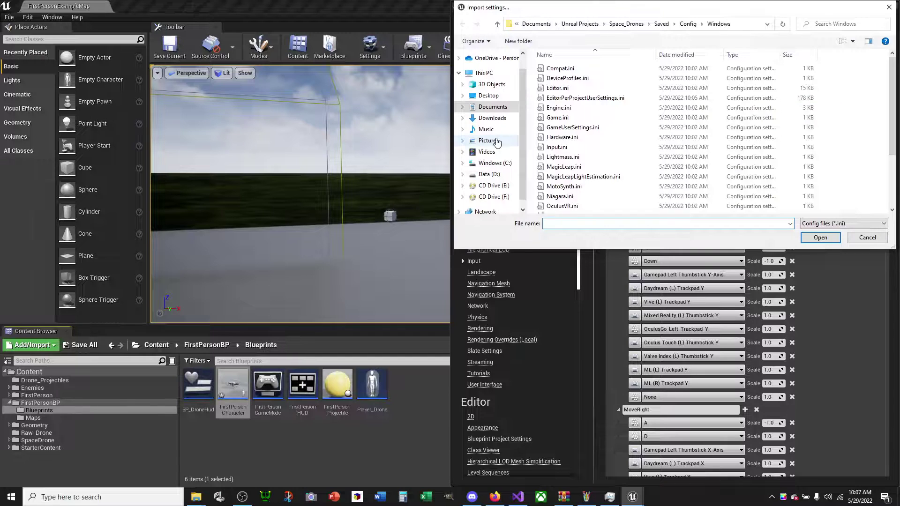
click(496, 141)
click(708, 74)
click(817, 239)
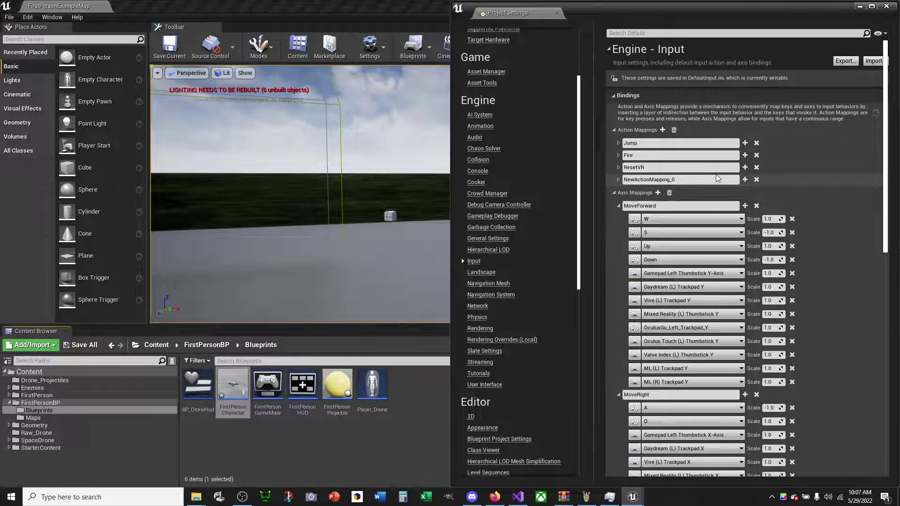
scroll(654, 186, down, 3)
scroll(655, 189, down, 8)
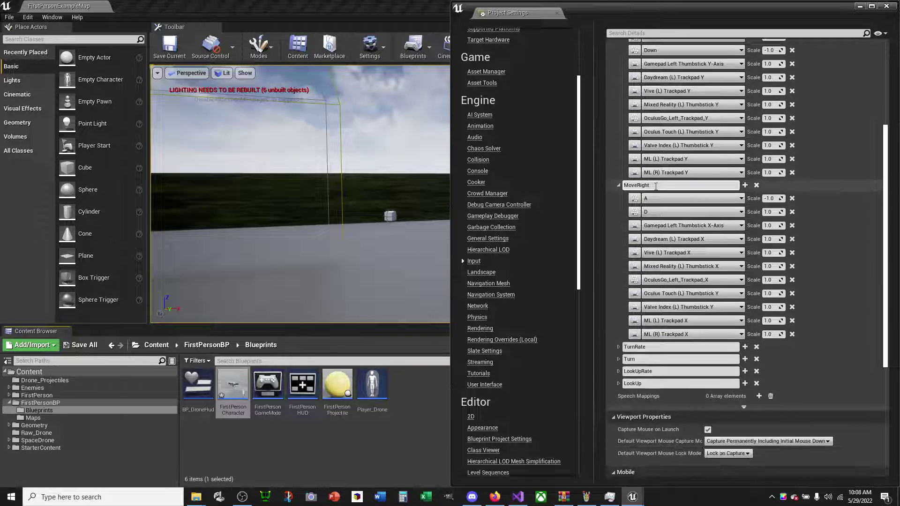
scroll(656, 197, down, 3)
scroll(661, 262, down, 7)
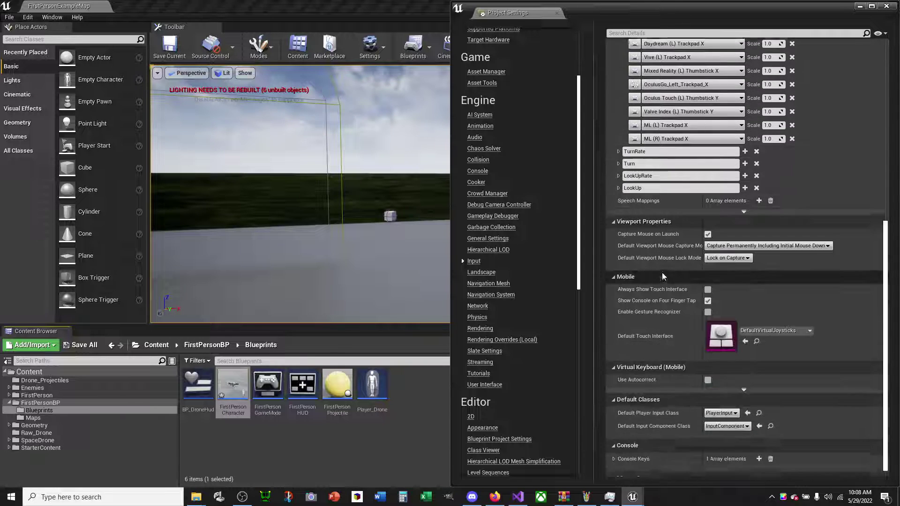
scroll(661, 272, down, 1)
scroll(662, 271, up, 5)
scroll(661, 270, up, 7)
scroll(661, 269, up, 7)
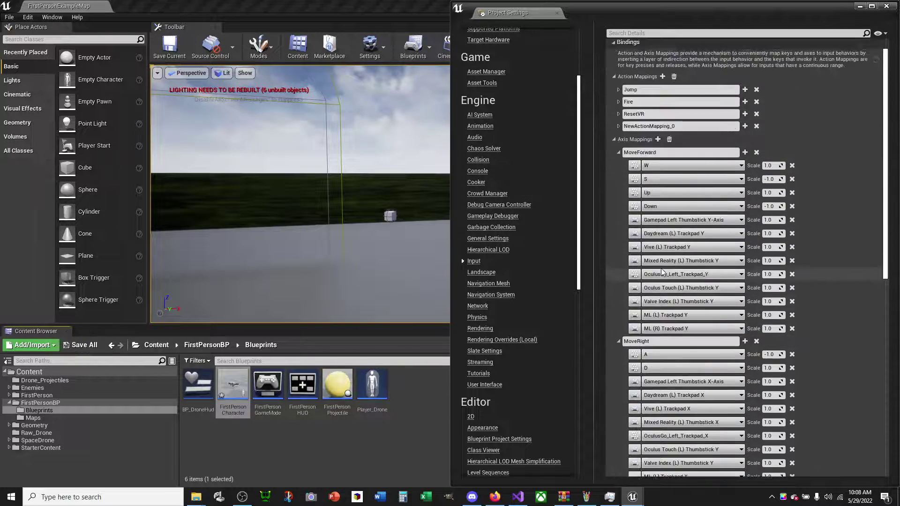
scroll(660, 267, up, 2)
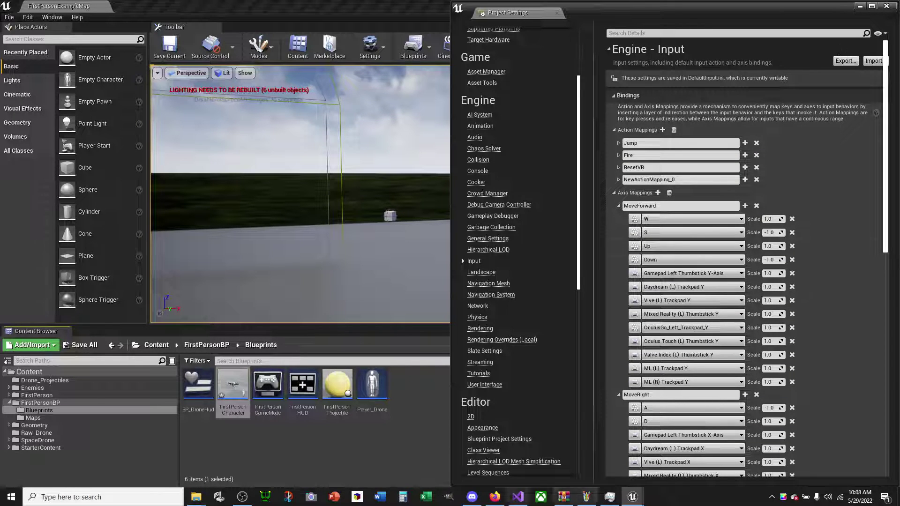
Export MyProject's input settings again to Pictures as a second backup file.
mouse_move(640, 498)
click(706, 452)
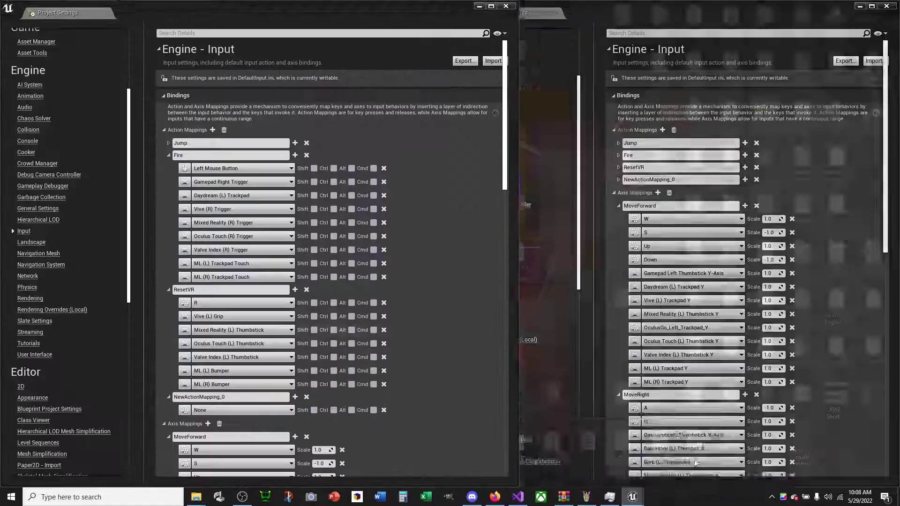
click(464, 60)
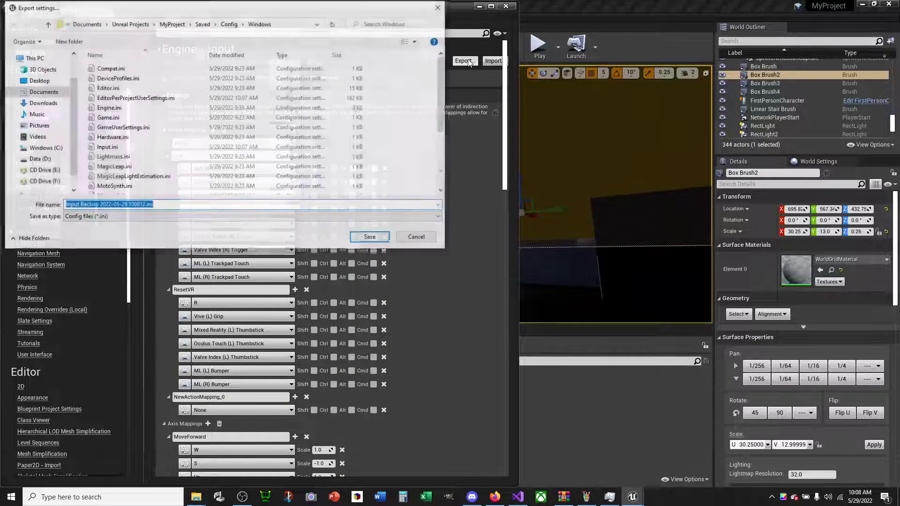
click(38, 125)
click(371, 237)
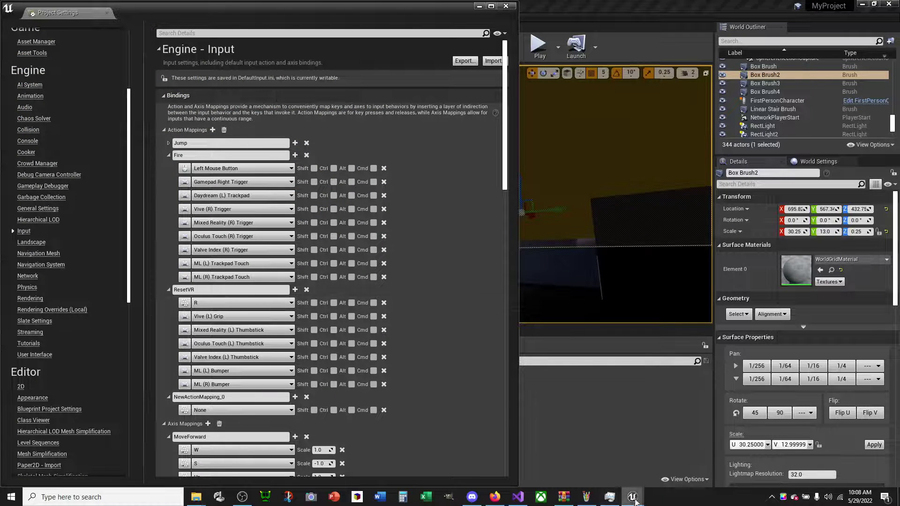
Import Input Backup 2022-05-29 100812.ini from Pictures into Space_Drones' input settings.
mouse_move(639, 501)
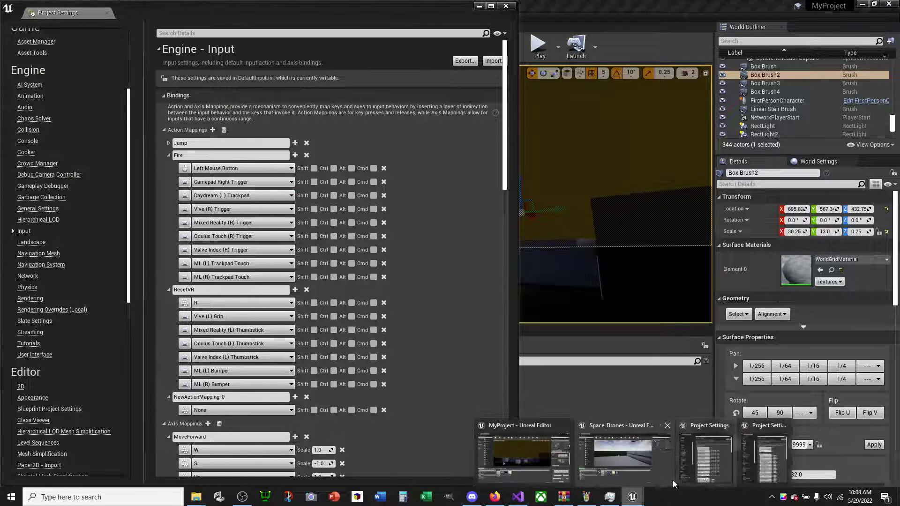
click(763, 457)
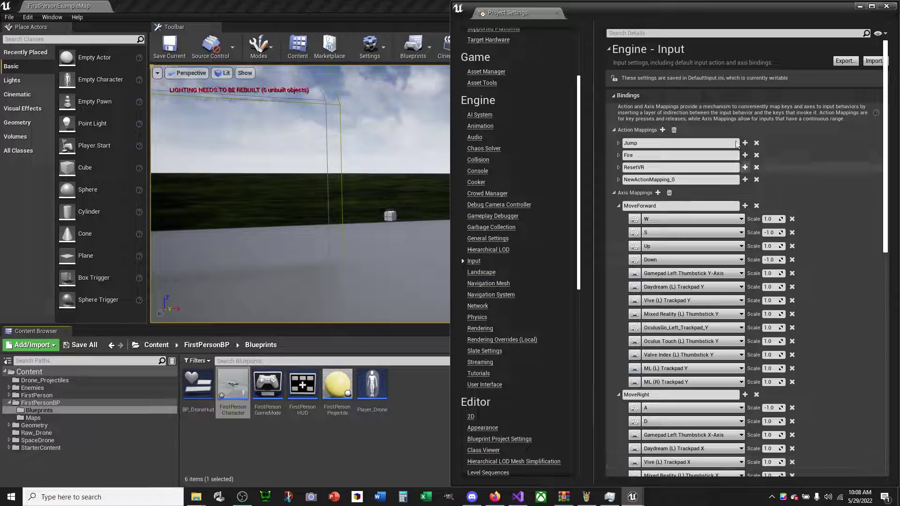
click(874, 61)
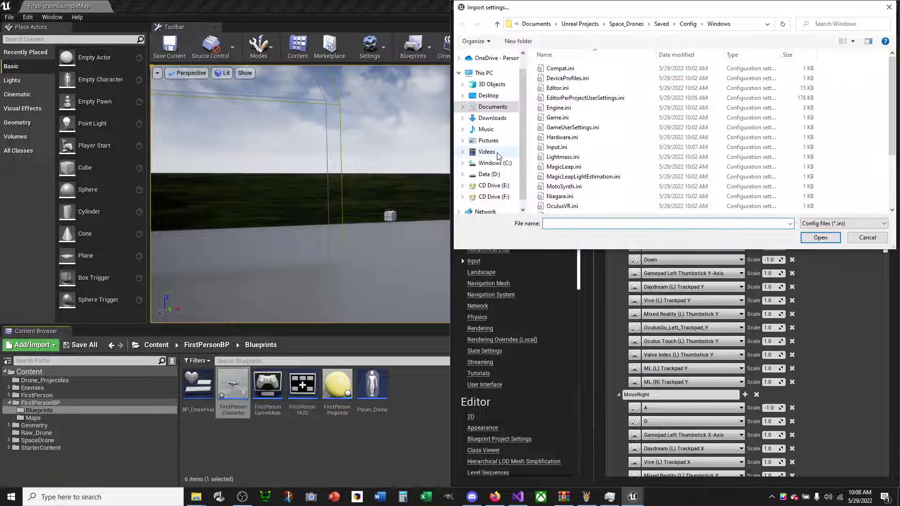
click(488, 140)
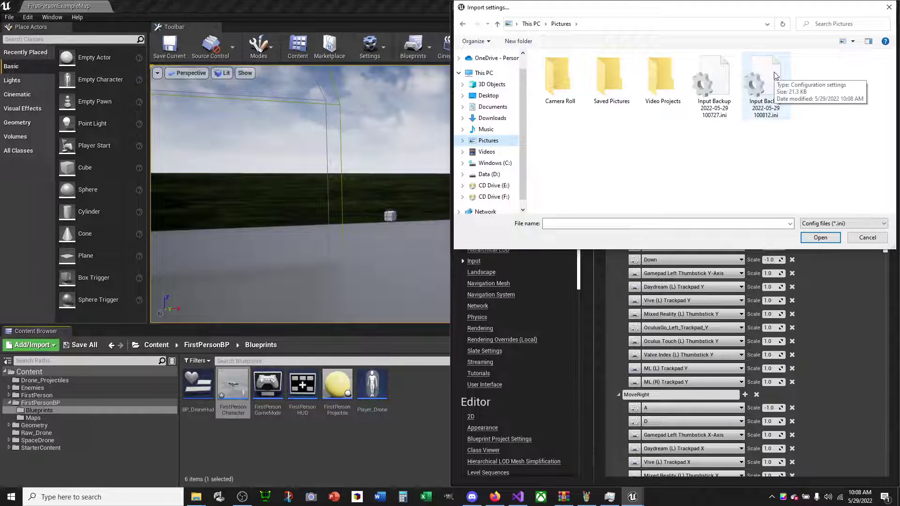
click(775, 80)
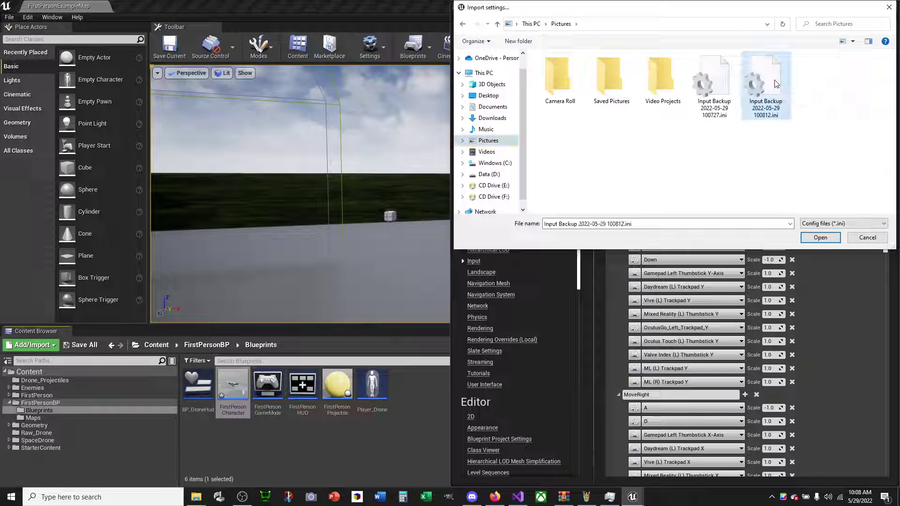
click(834, 238)
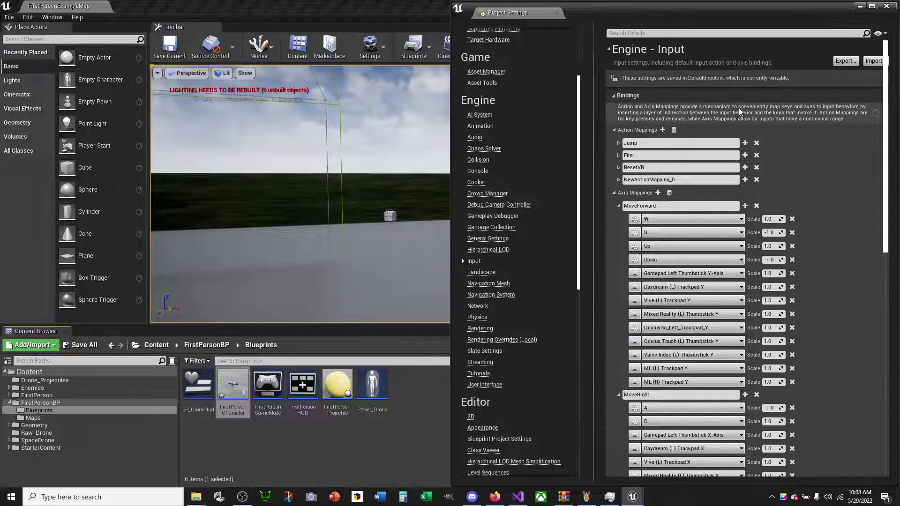
scroll(737, 178, down, 8)
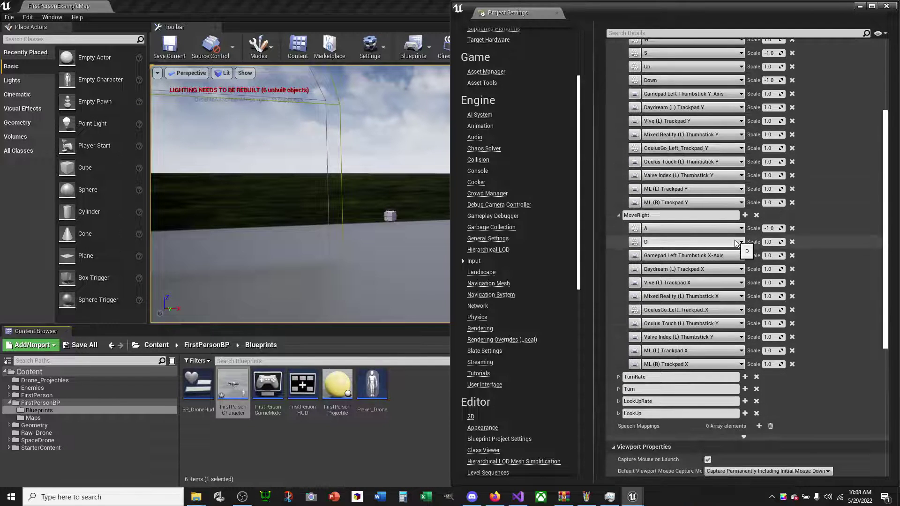
scroll(717, 313, down, 2)
scroll(747, 375, down, 4)
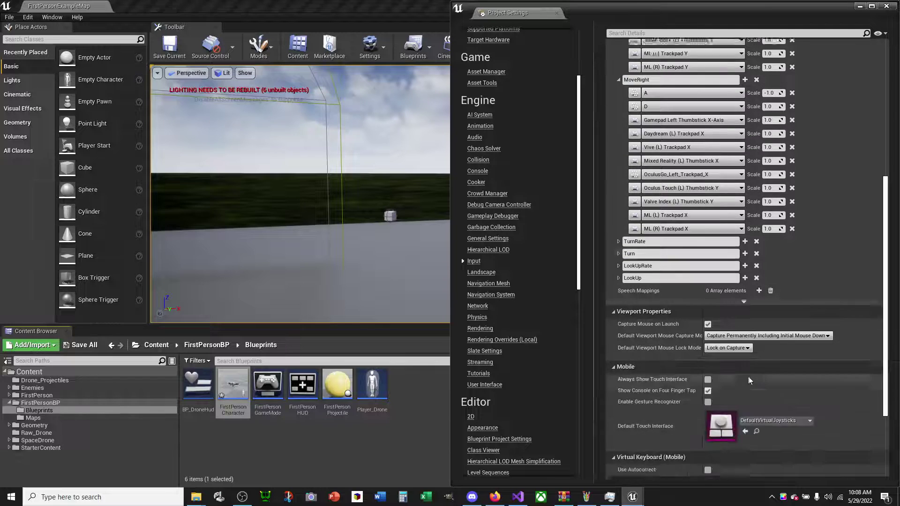
scroll(748, 373, down, 4)
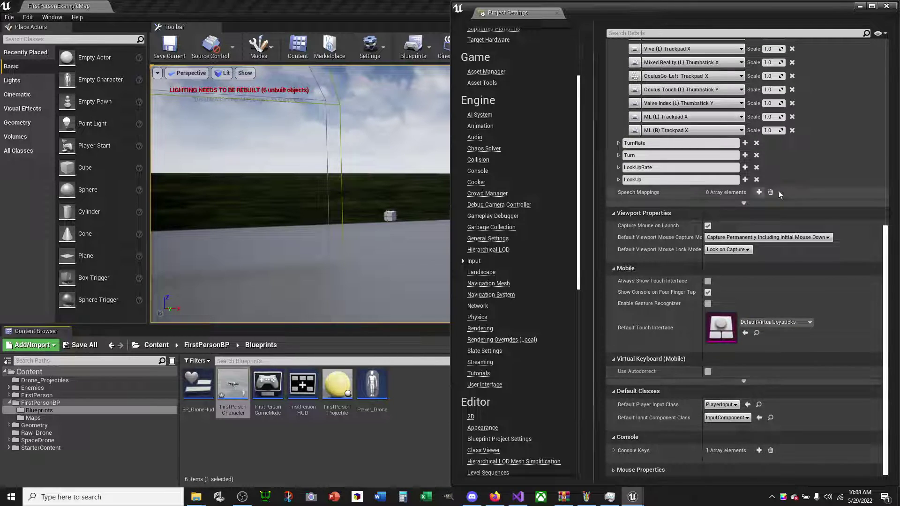
Close Project Settings and play-test the level, firing the gun five times before stopping.
click(886, 6)
click(538, 49)
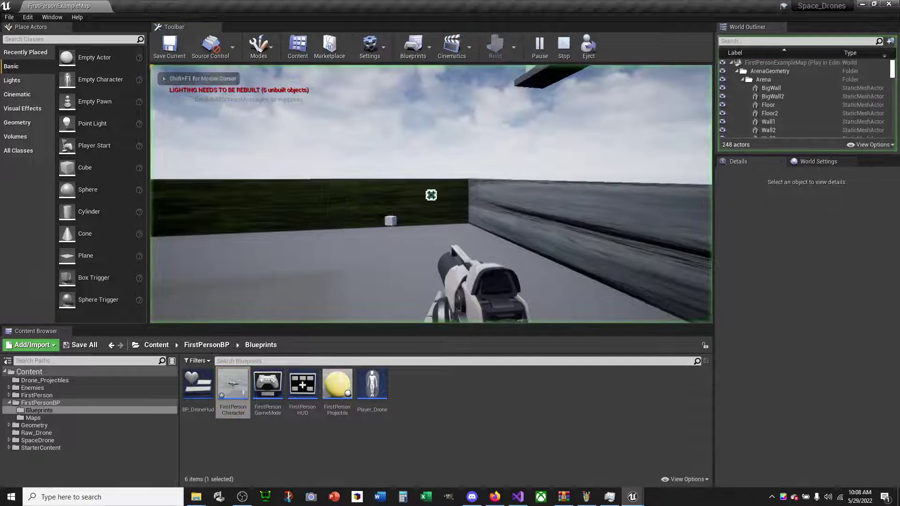
click(431, 194)
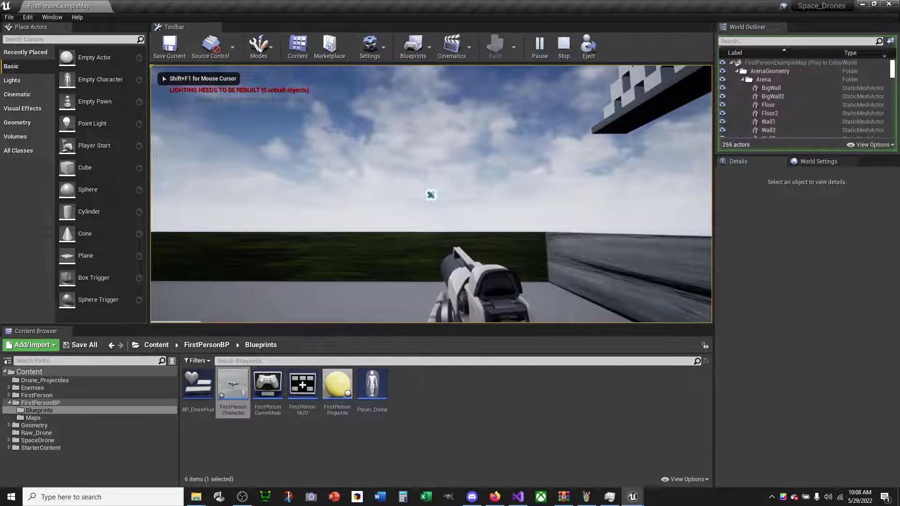
click(431, 195)
click(430, 195)
click(431, 194)
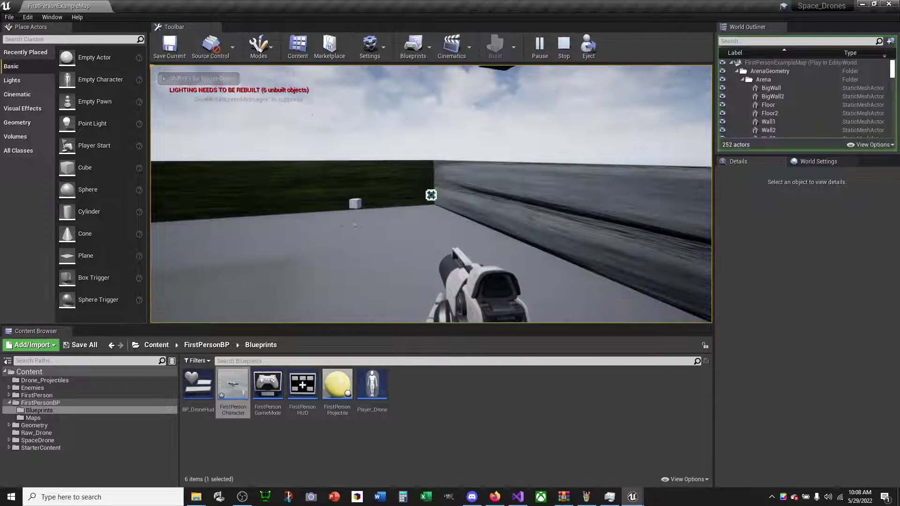
click(431, 194)
key(Escape)
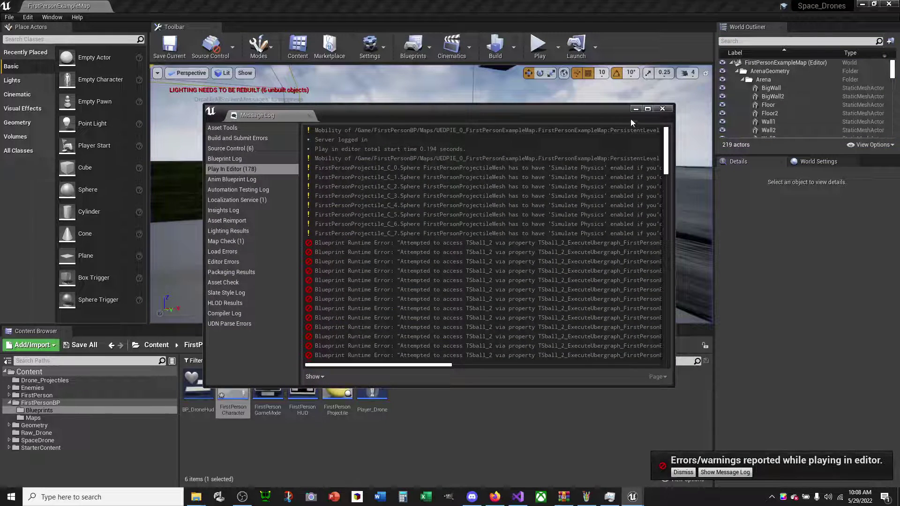
Bring the Space_Drones level editor window back to the front.
mouse_move(629, 499)
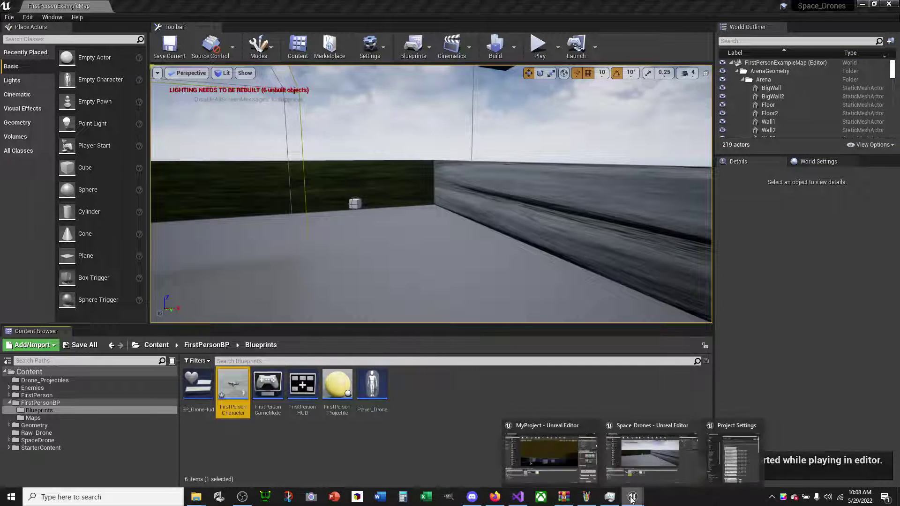
click(731, 460)
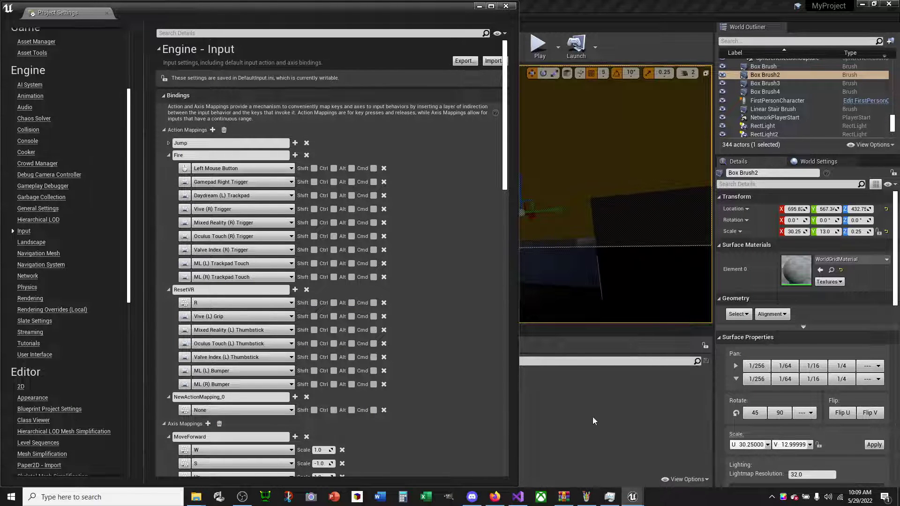
mouse_move(630, 500)
click(648, 461)
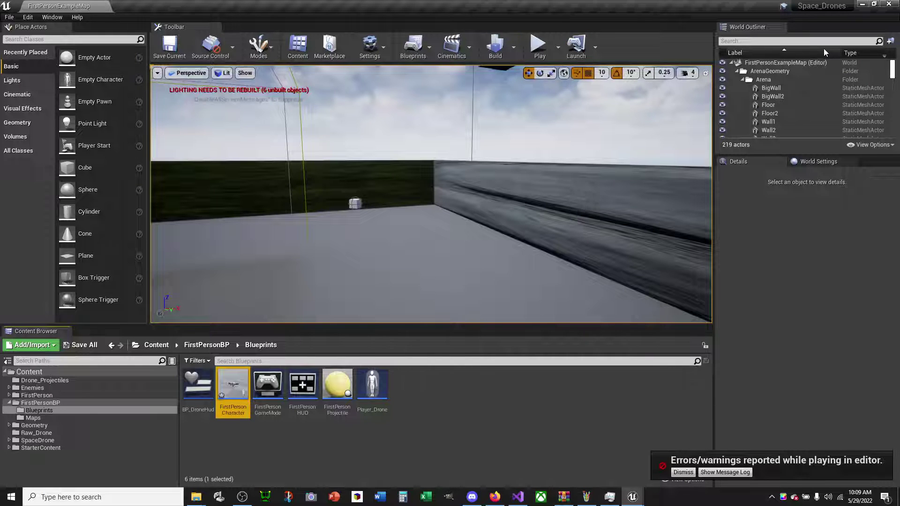
click(9, 17)
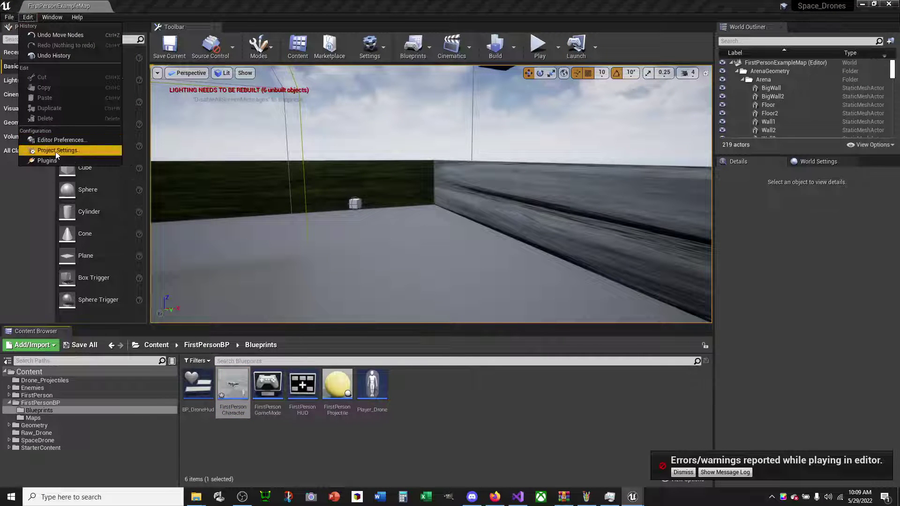
Open Space_Drones' Project Settings at the Input section.
click(60, 150)
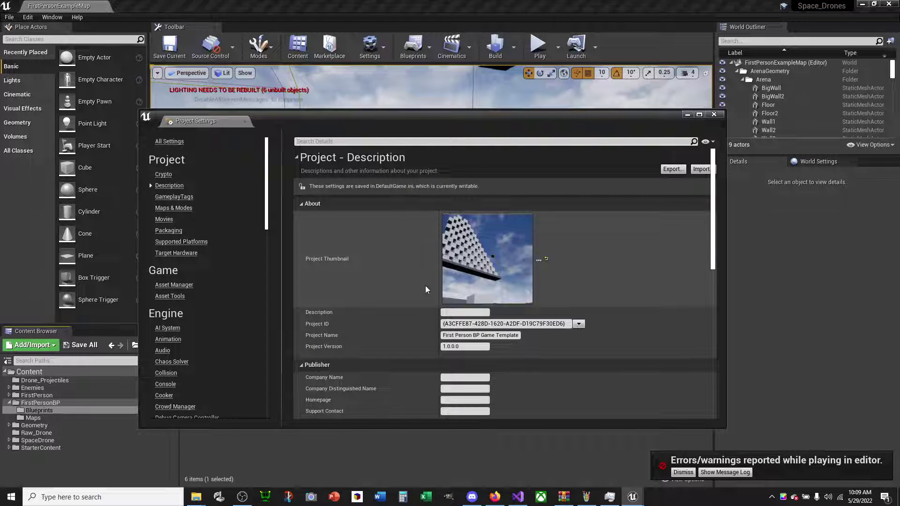
scroll(210, 284, down, 3)
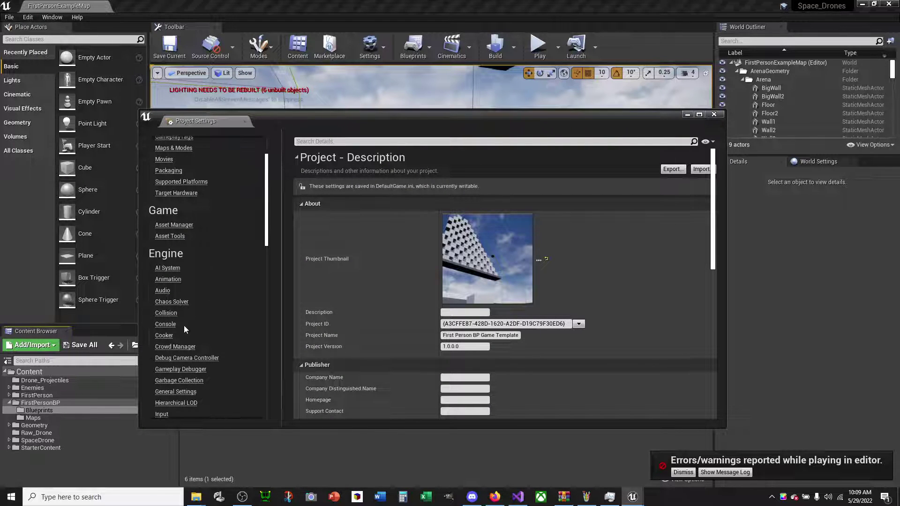
scroll(183, 326, down, 1)
scroll(184, 306, down, 2)
click(162, 369)
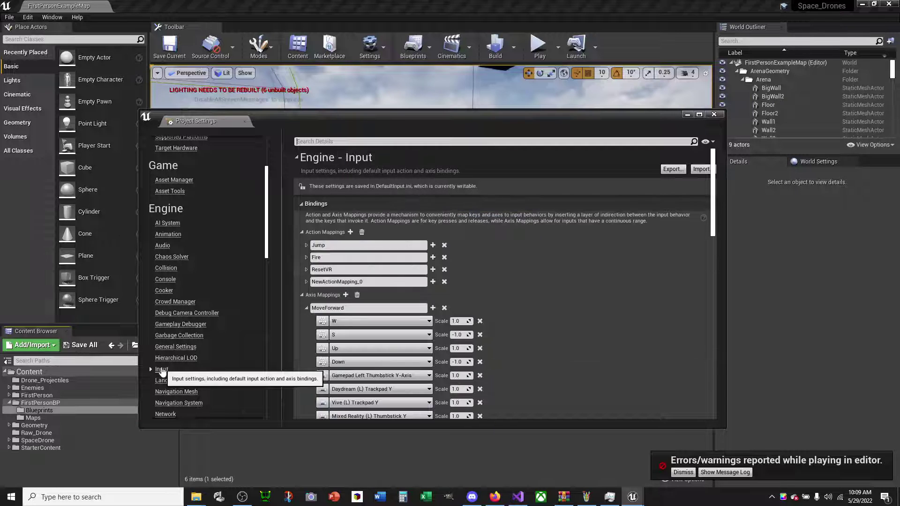
Start an input export to Pictures and delete the older Input Backup files there.
click(673, 169)
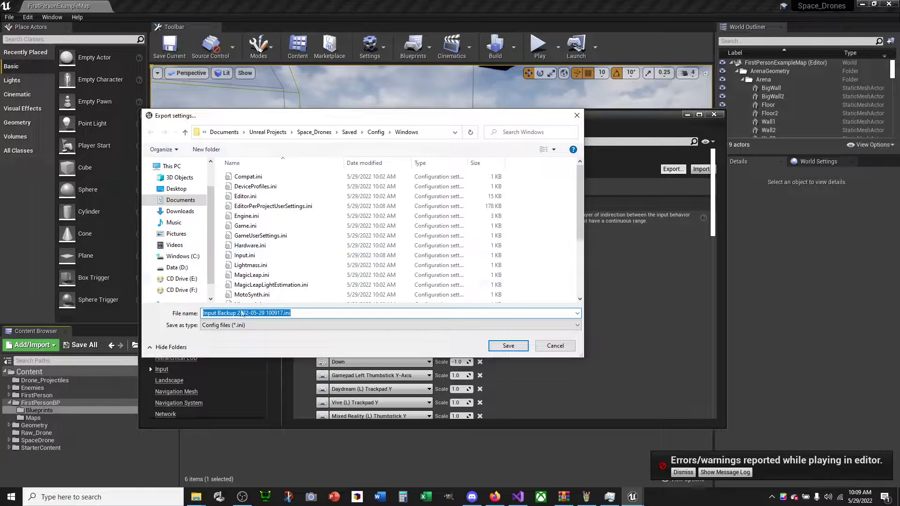
click(176, 234)
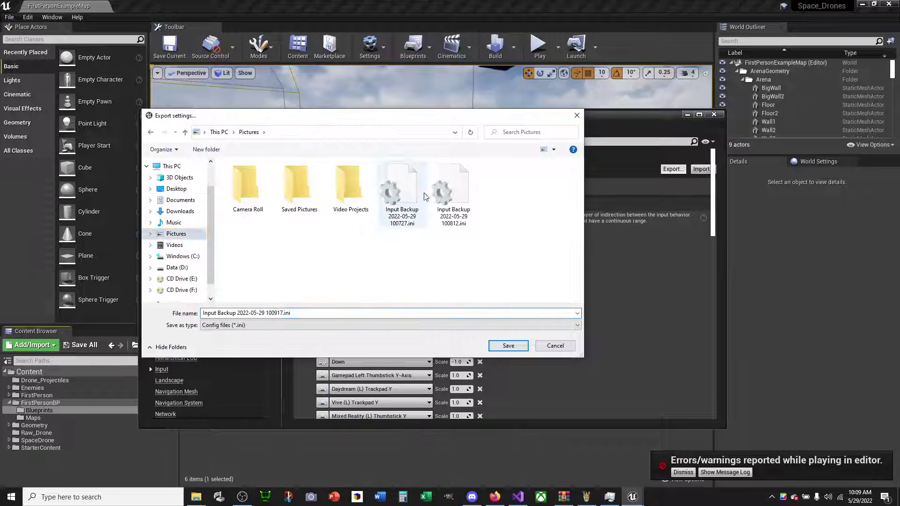
click(400, 195)
right_click(400, 195)
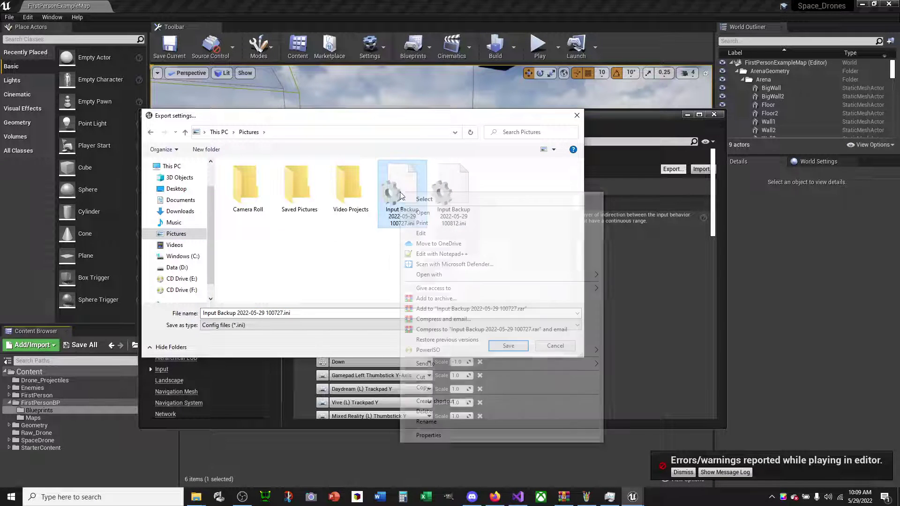
click(424, 411)
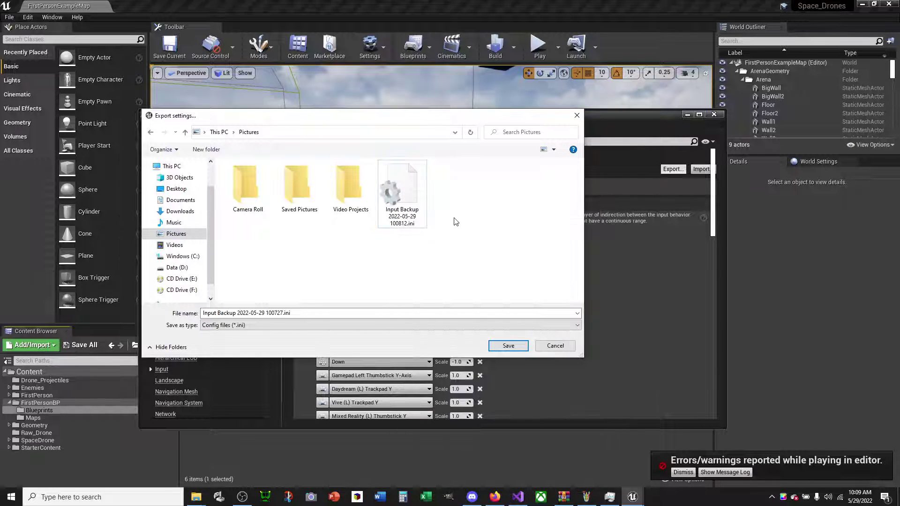
right_click(397, 193)
click(422, 421)
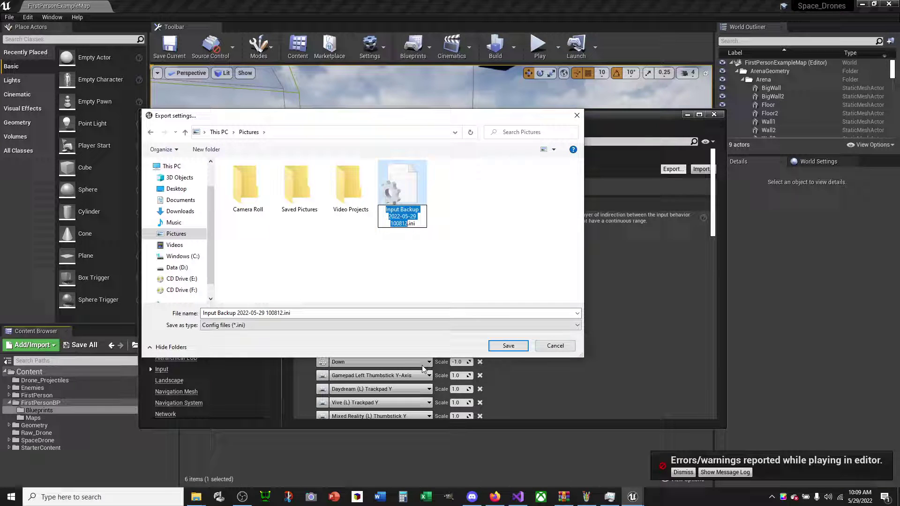
right_click(399, 186)
click(422, 402)
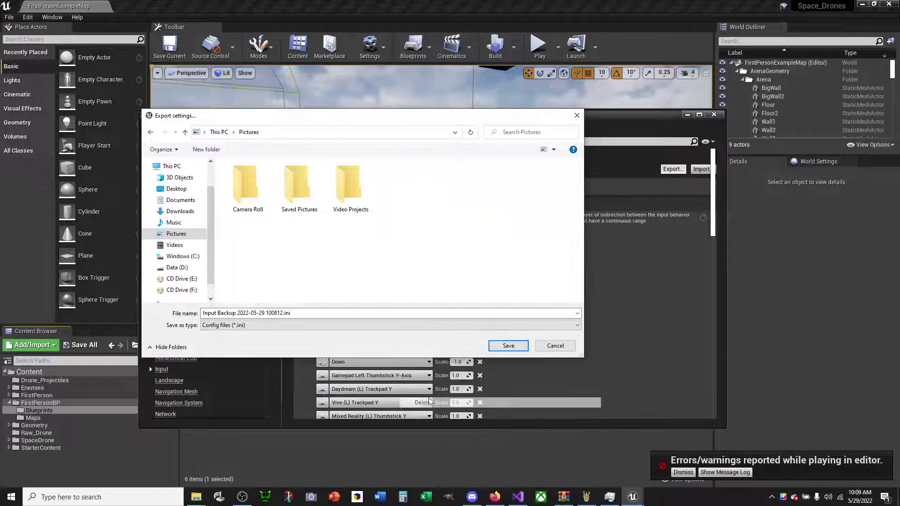
Save the export as Input Backup 2022-05-29 100812.ini, confirming the replacement, and minimize settings.
click(499, 350)
click(511, 248)
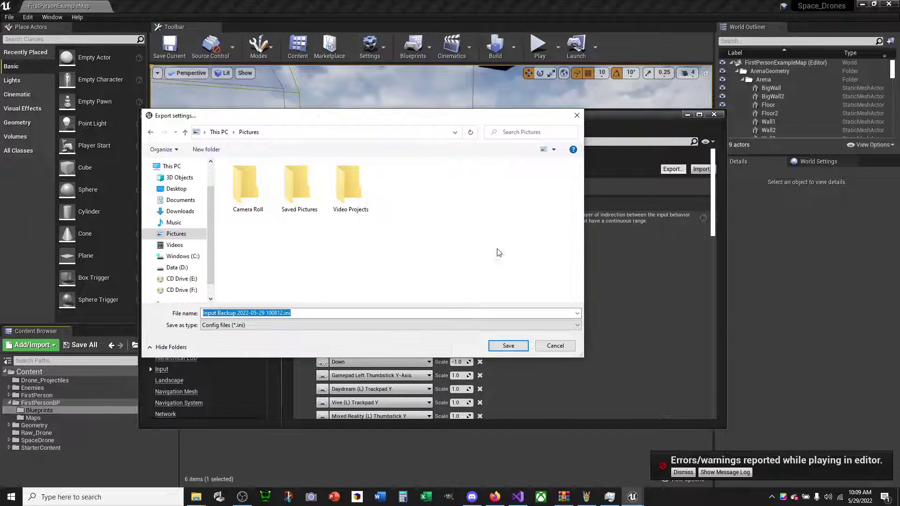
click(508, 346)
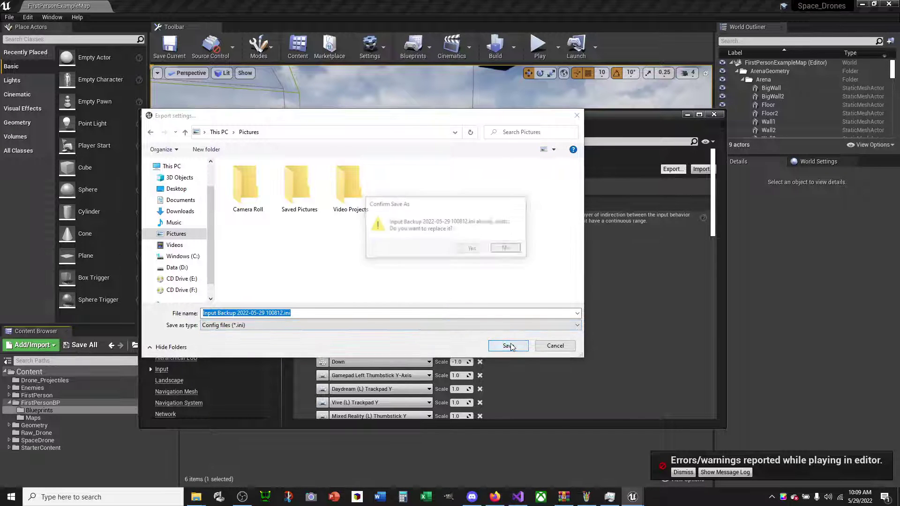
click(476, 251)
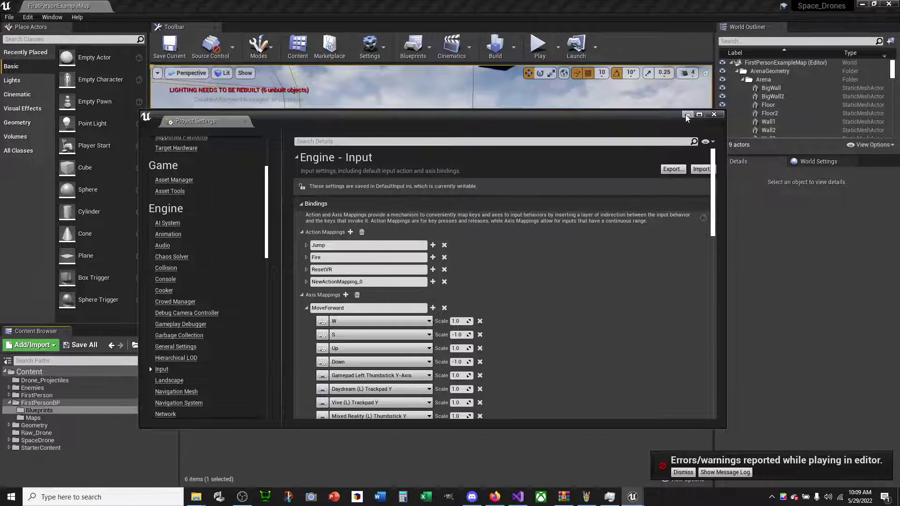
click(685, 115)
Import the exported Space_Drones Input Backup from Pictures into MyProject's input settings.
mouse_move(632, 496)
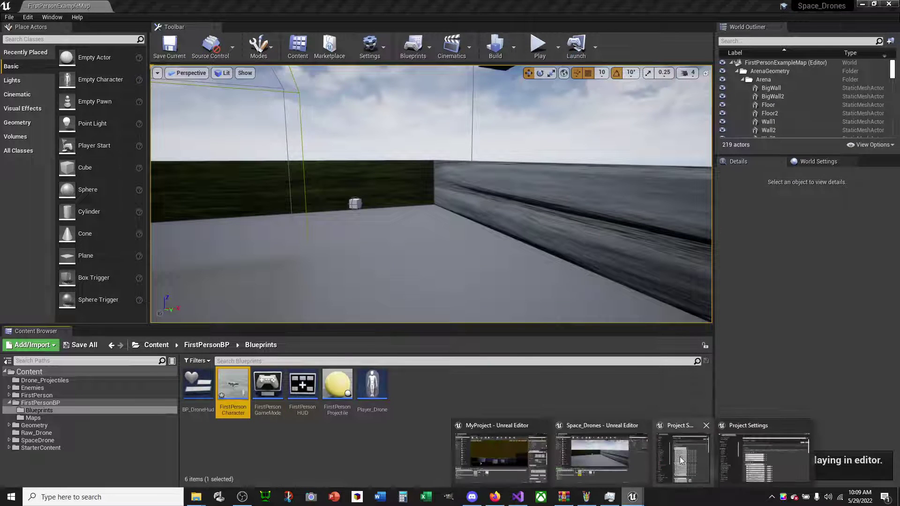
click(684, 449)
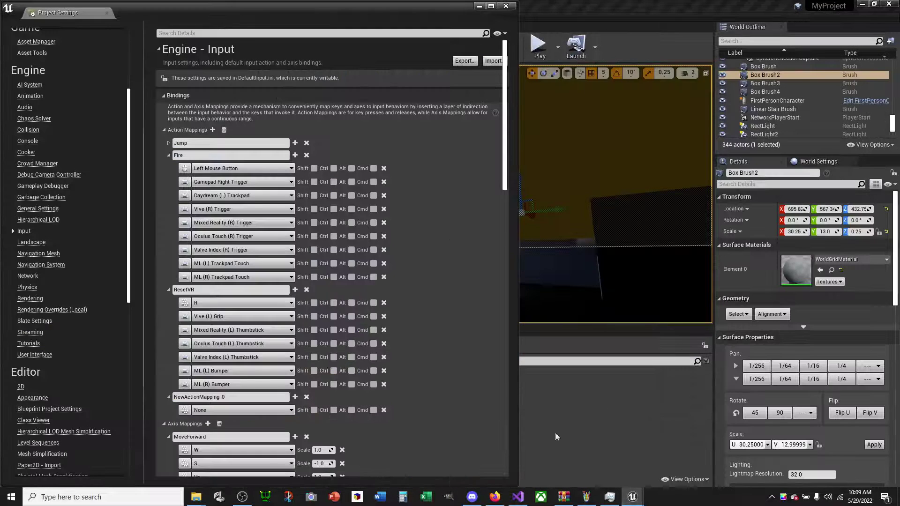
click(492, 60)
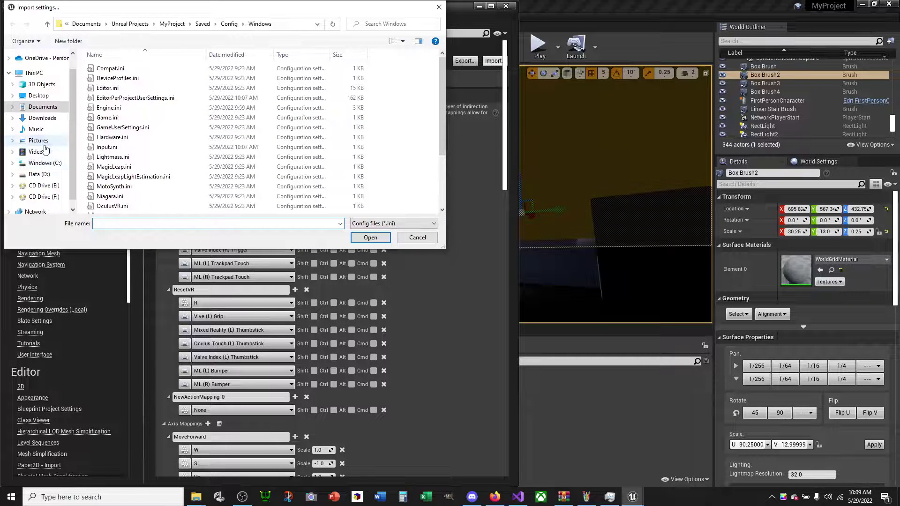
click(38, 140)
click(266, 106)
click(370, 238)
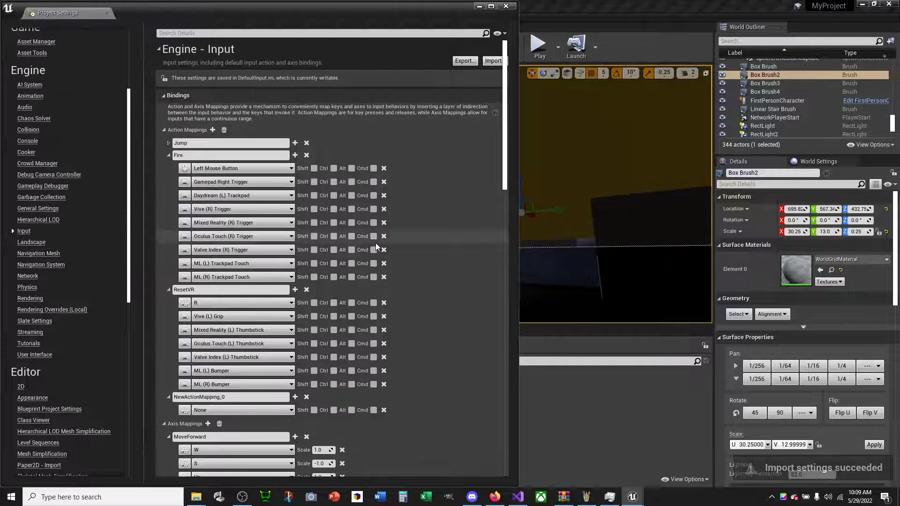
Review the imported mappings, close Project Settings and Play, triggering FirstPersonCharacter compile errors.
scroll(343, 268, down, 3)
scroll(343, 268, down, 2)
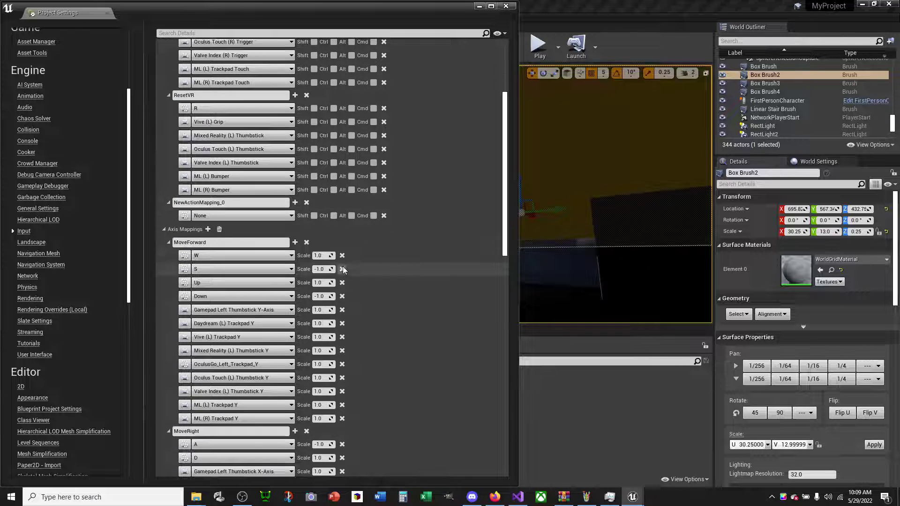
scroll(343, 268, down, 2)
scroll(343, 269, down, 2)
scroll(343, 268, down, 2)
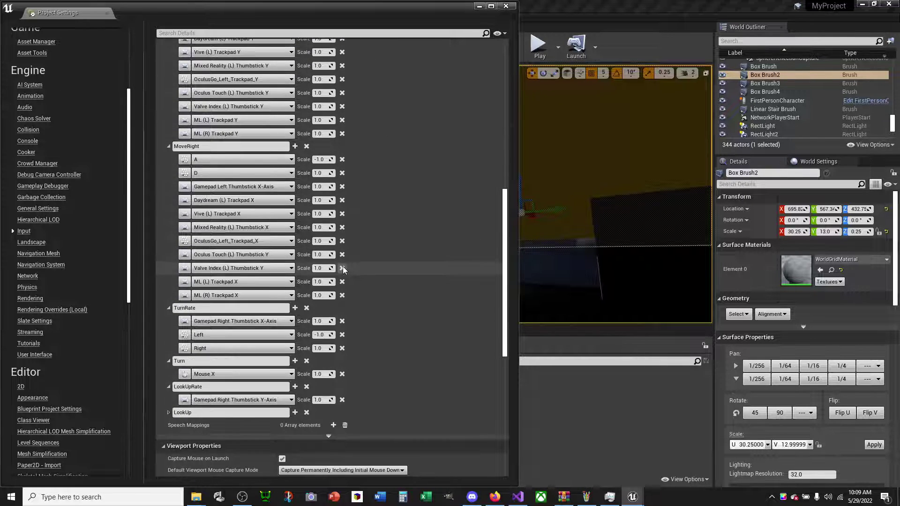
scroll(344, 268, up, 5)
scroll(343, 268, up, 5)
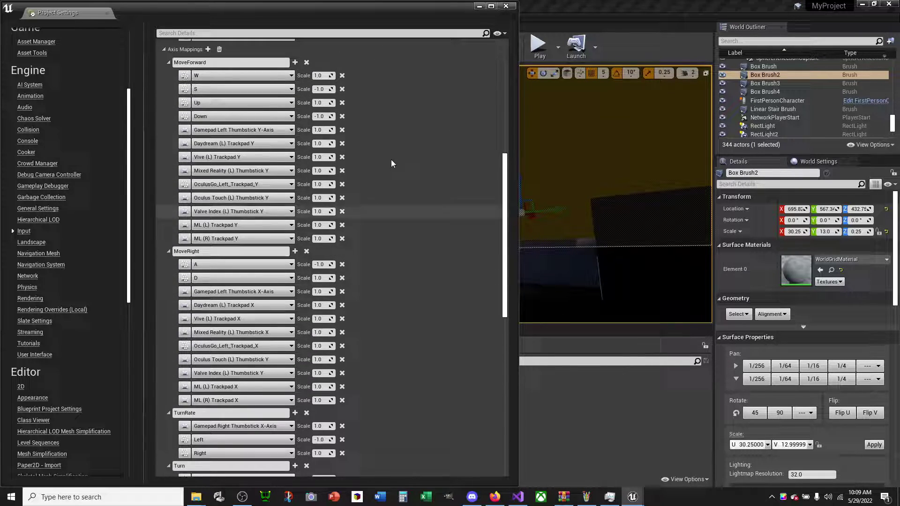
click(505, 6)
click(537, 47)
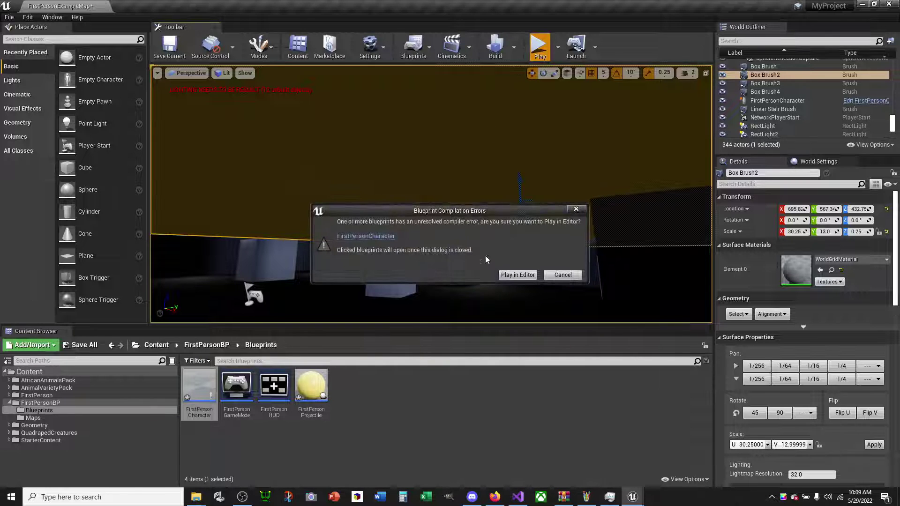
Open FirstPersonCharacter from the Message Log, delete one Movement Input group, and compile.
click(567, 277)
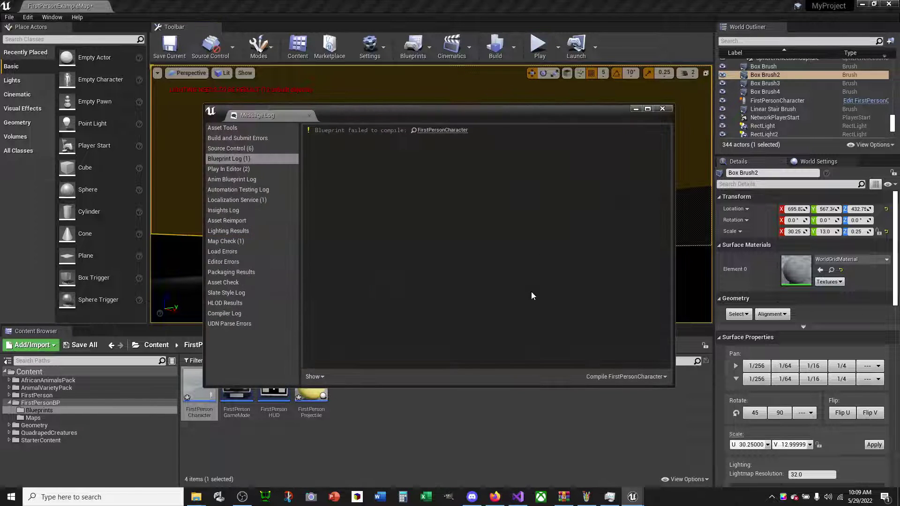
click(662, 109)
double_click(200, 391)
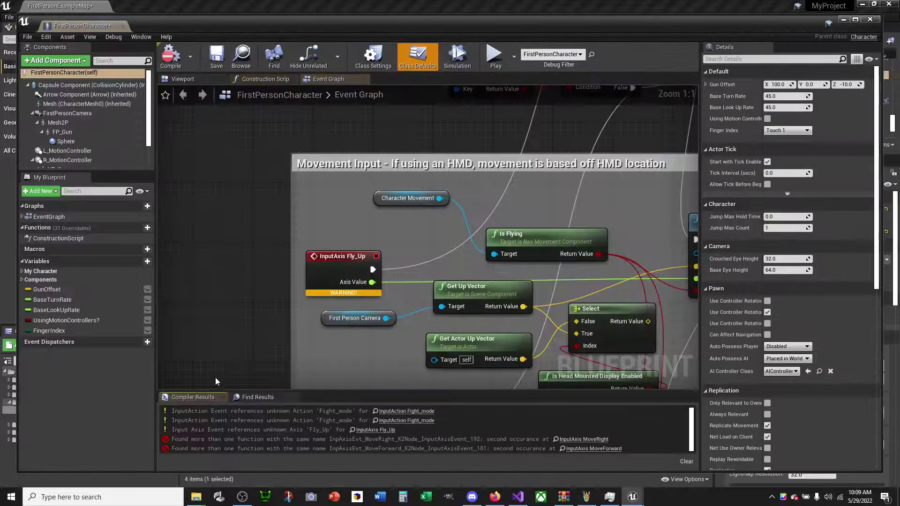
scroll(469, 263, down, 9)
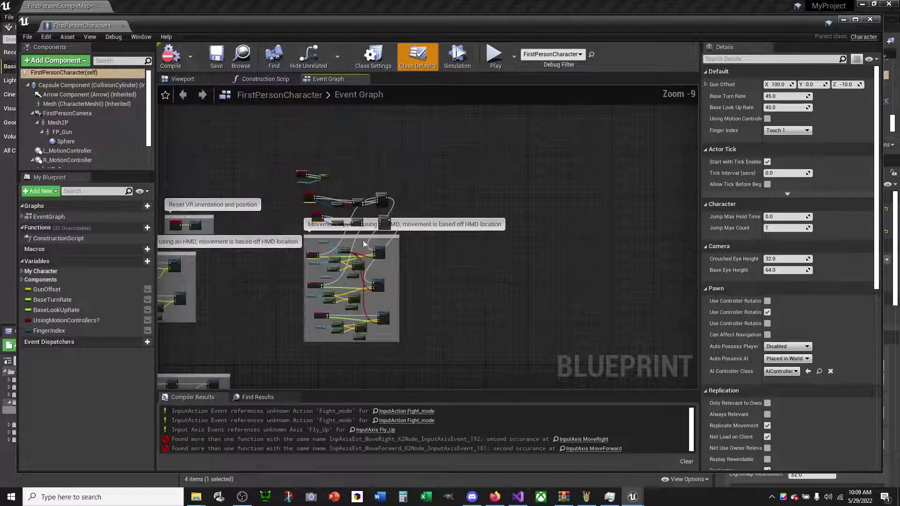
scroll(573, 260, up, 3)
scroll(573, 260, up, 3)
mouse_move(539, 248)
right_down()
mouse_move(394, 357)
mouse_move(460, 133)
right_up()
scroll(394, 357, down, 3)
right_drag(450, 193, 545, 228)
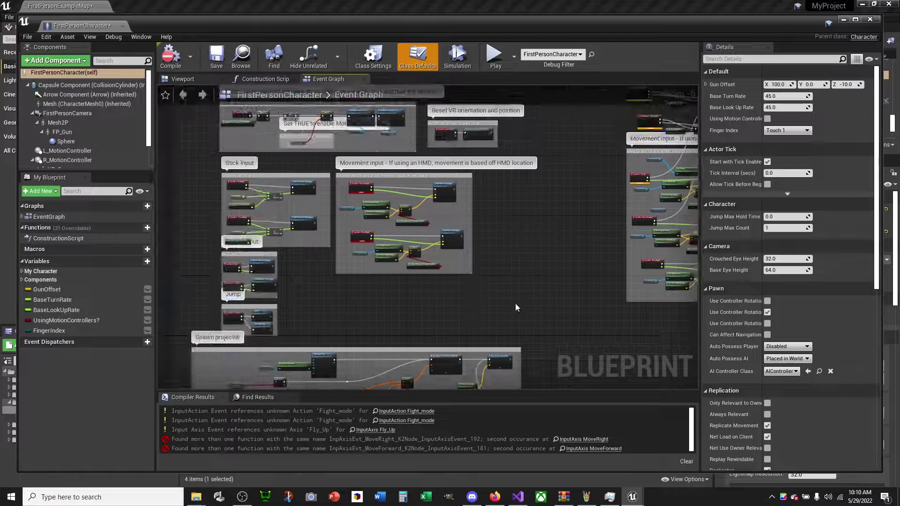
drag(513, 304, 348, 176)
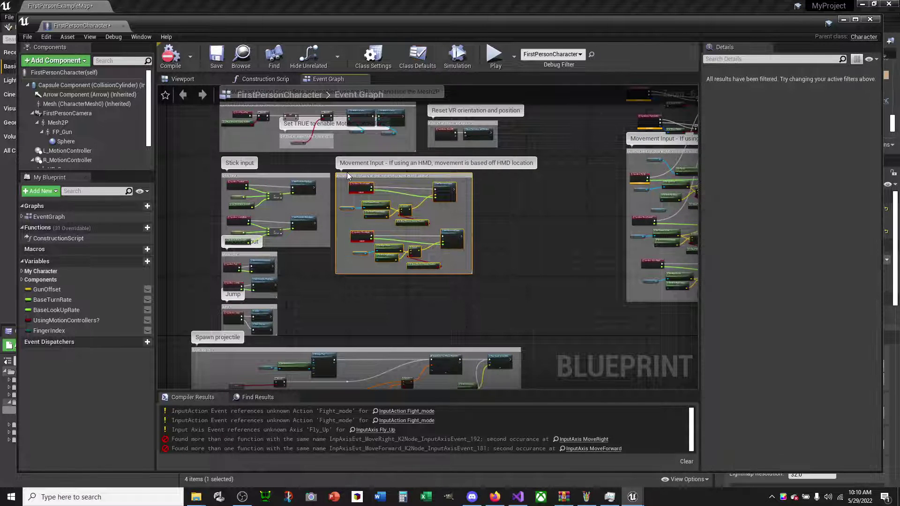
key(Delete)
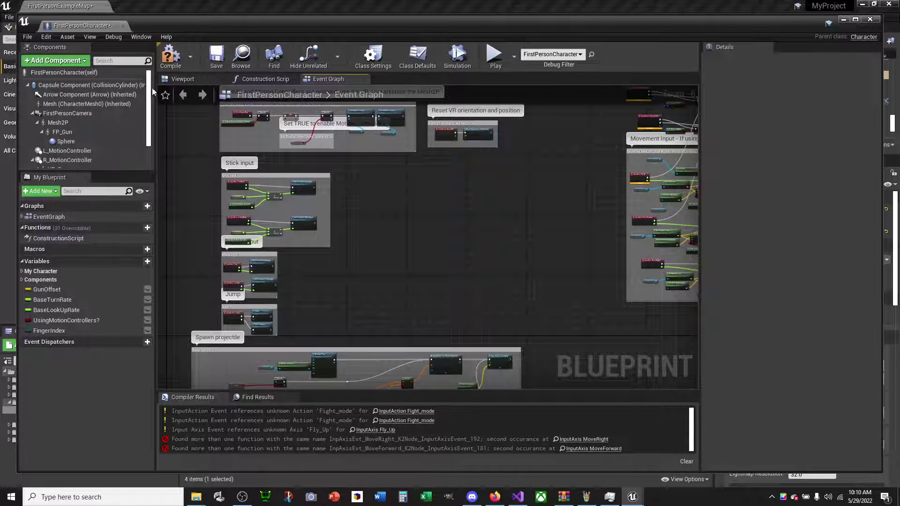
click(170, 55)
Delete the duplicate Fly_Up Movement Input group on the right and recompile cleanly.
right_drag(519, 217, 272, 240)
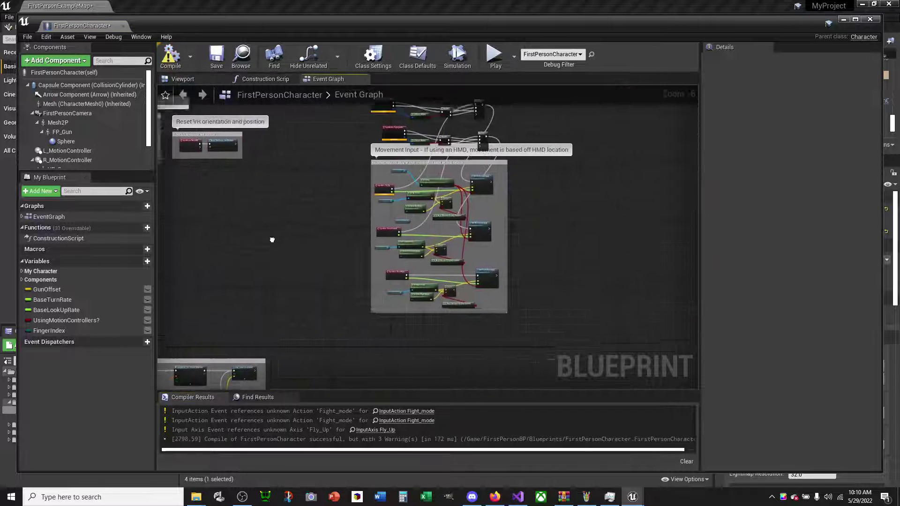
scroll(287, 242, up, 2)
scroll(311, 227, up, 2)
scroll(295, 316, up, 3)
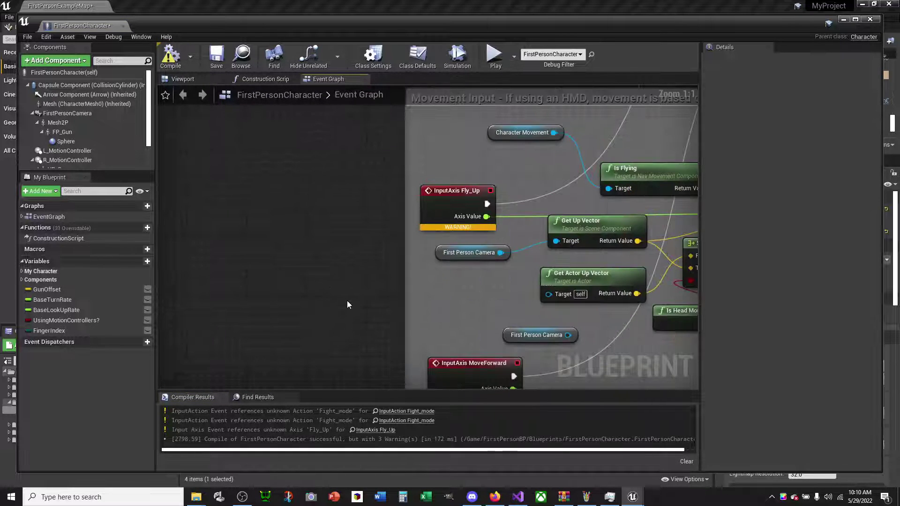
right_drag(347, 305, 288, 280)
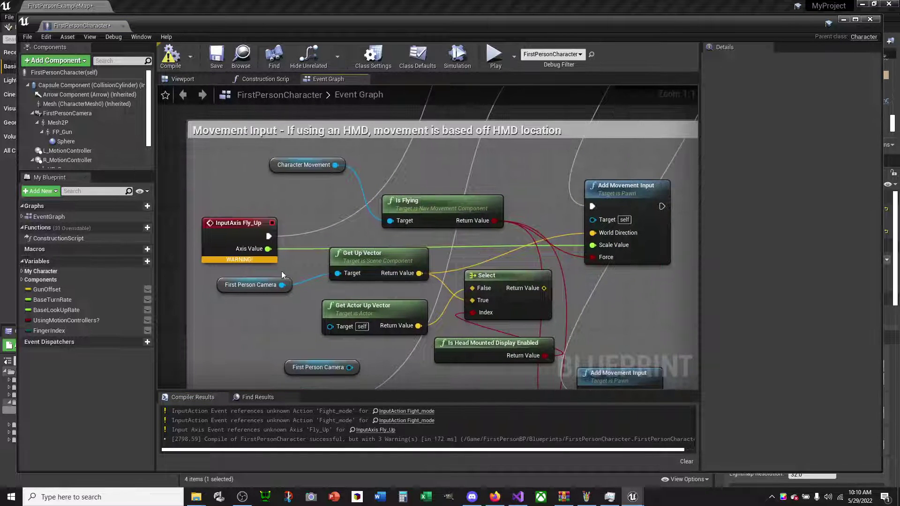
click(249, 224)
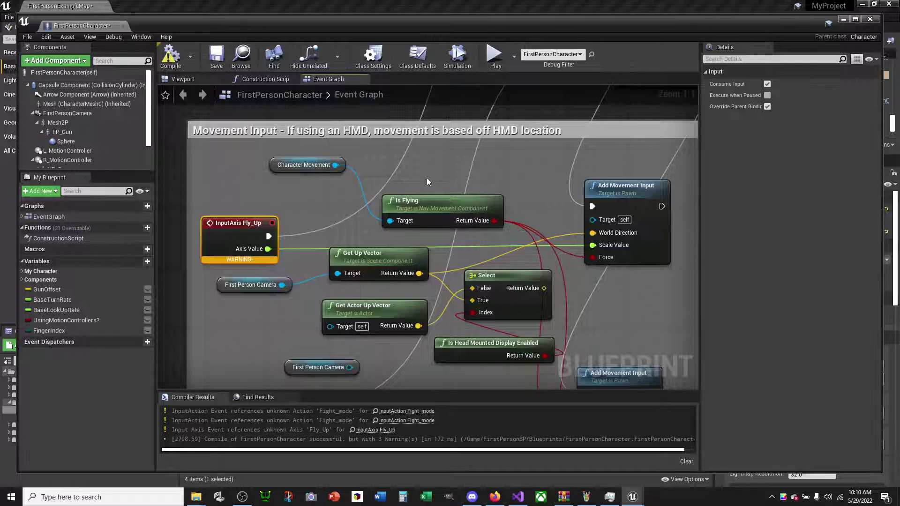
scroll(497, 179, down, 3)
scroll(425, 202, down, 5)
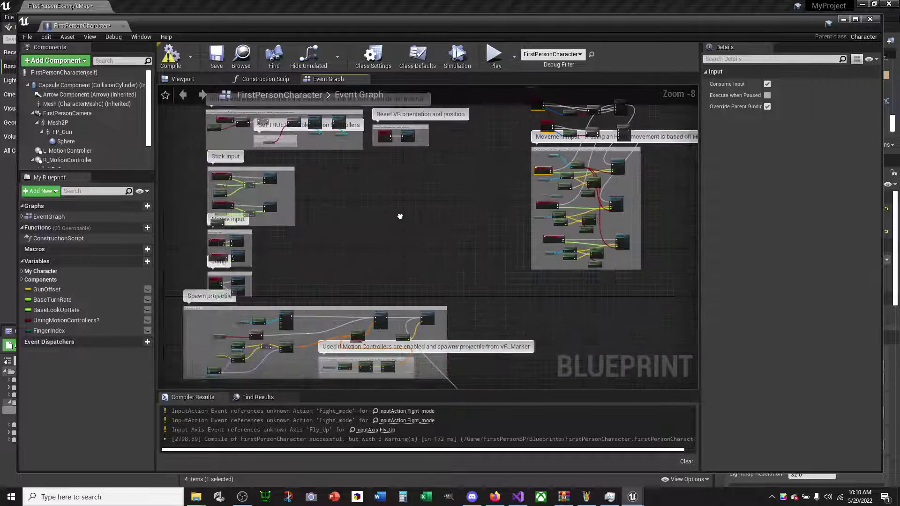
key(ctrl+v)
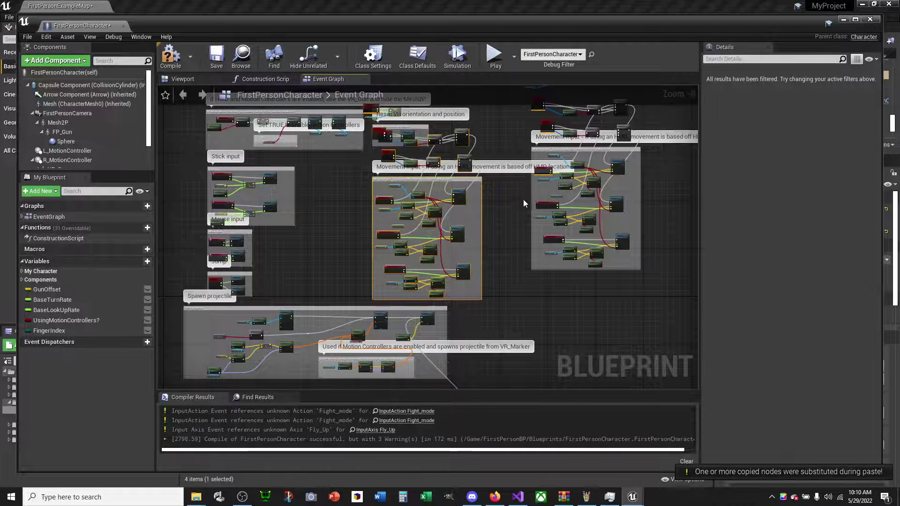
right_drag(523, 199, 444, 269)
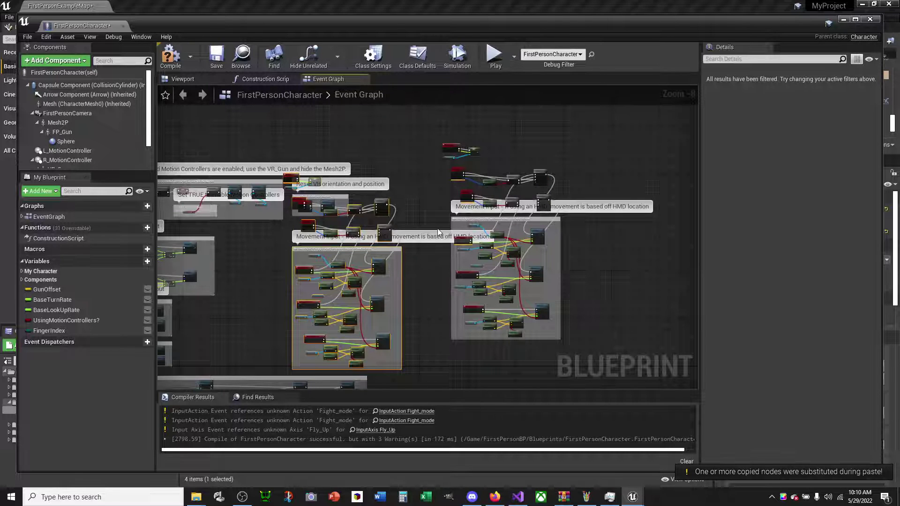
key(ctrl+z)
key(ctrl+z)
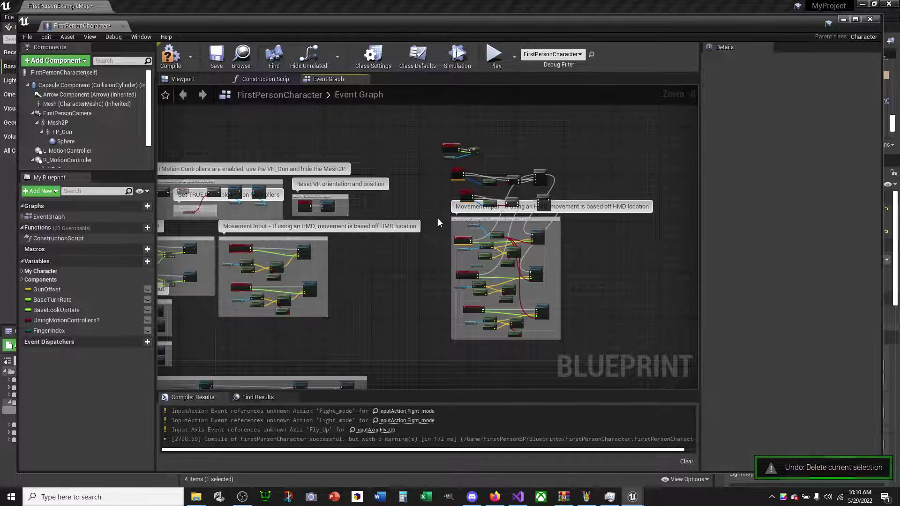
drag(442, 136, 601, 349)
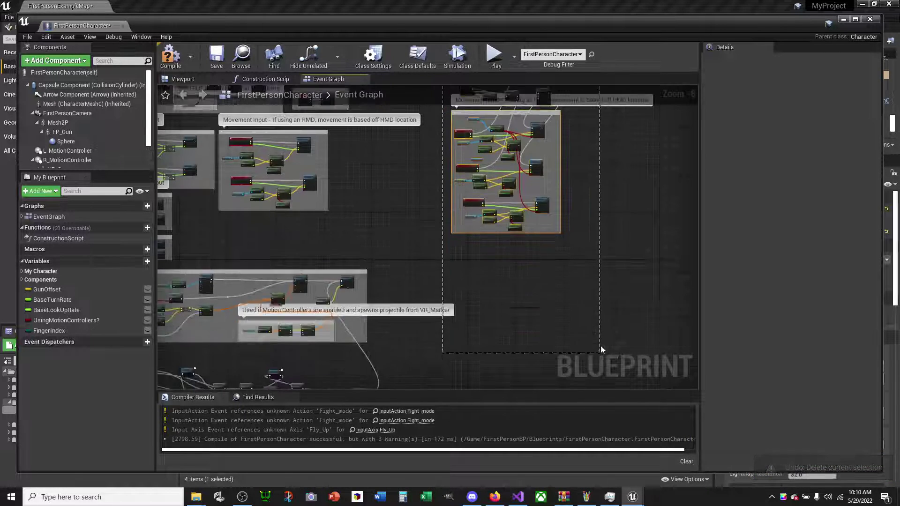
key(Delete)
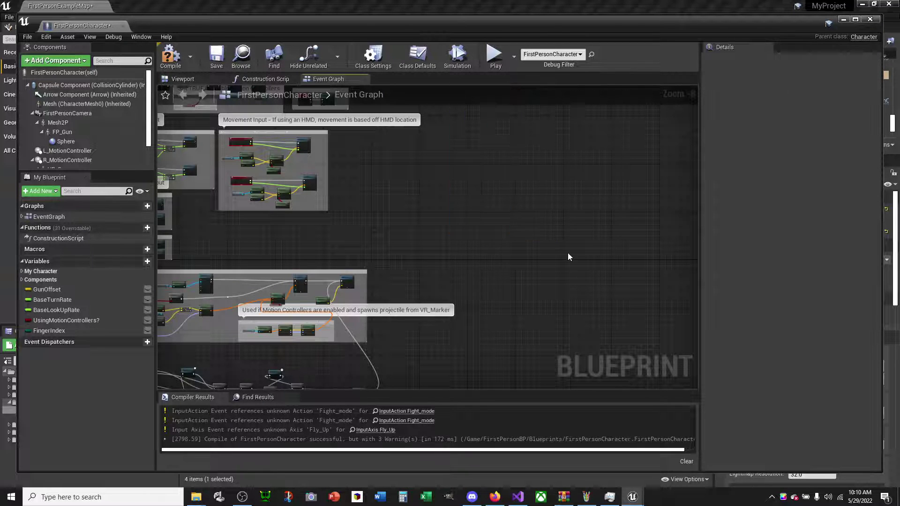
click(170, 55)
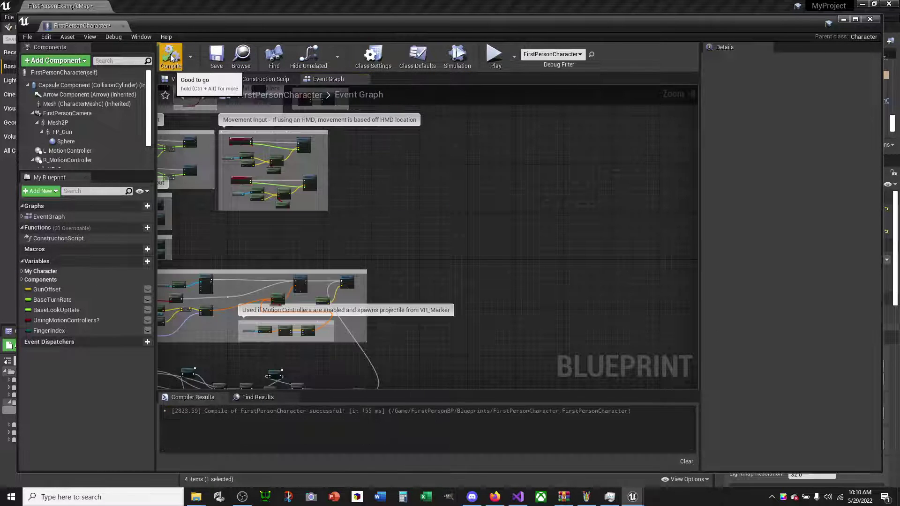
Close the blueprint editor and close Space_Drones with Don't Save.
click(878, 19)
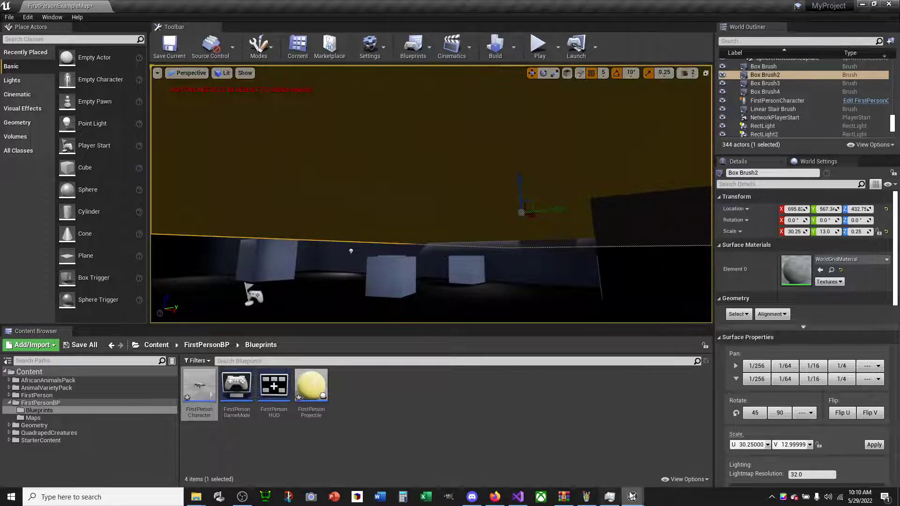
mouse_move(633, 497)
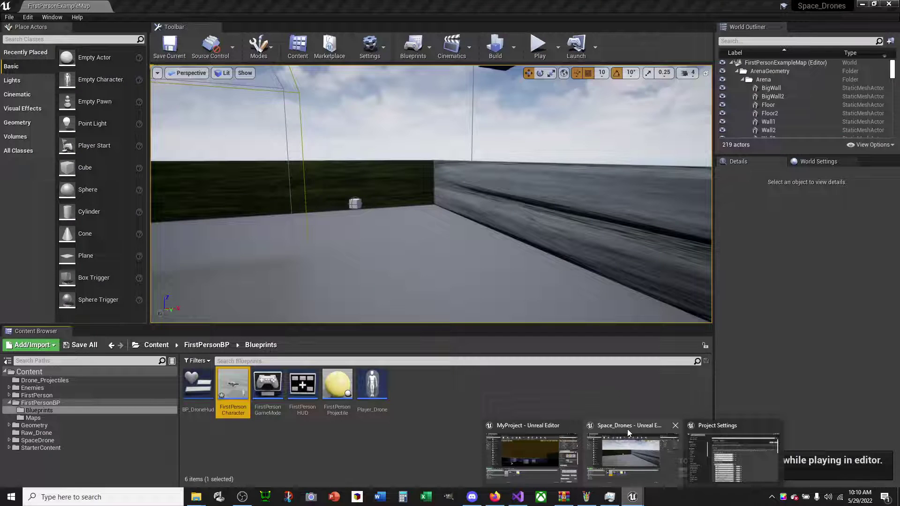
click(627, 429)
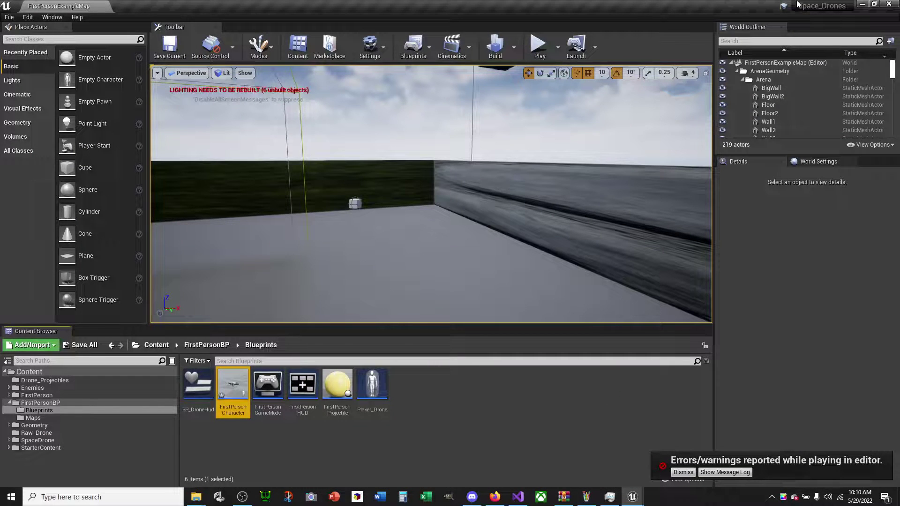
click(890, 6)
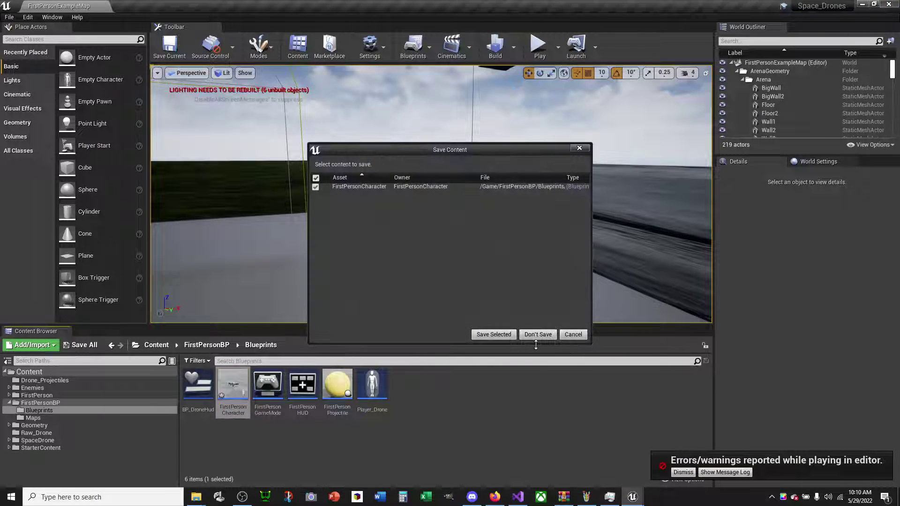
click(538, 334)
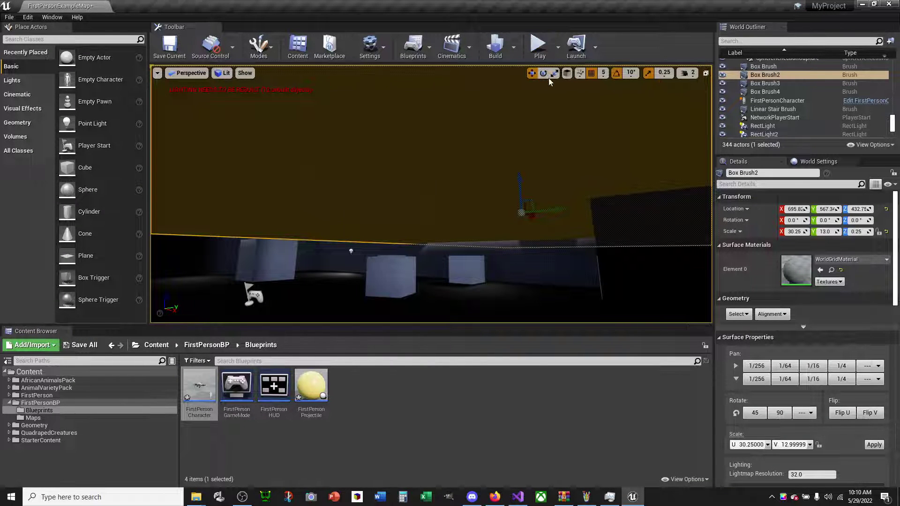
Play-test MyProject firing projectiles at the platform, then bring OBS to the front.
click(538, 45)
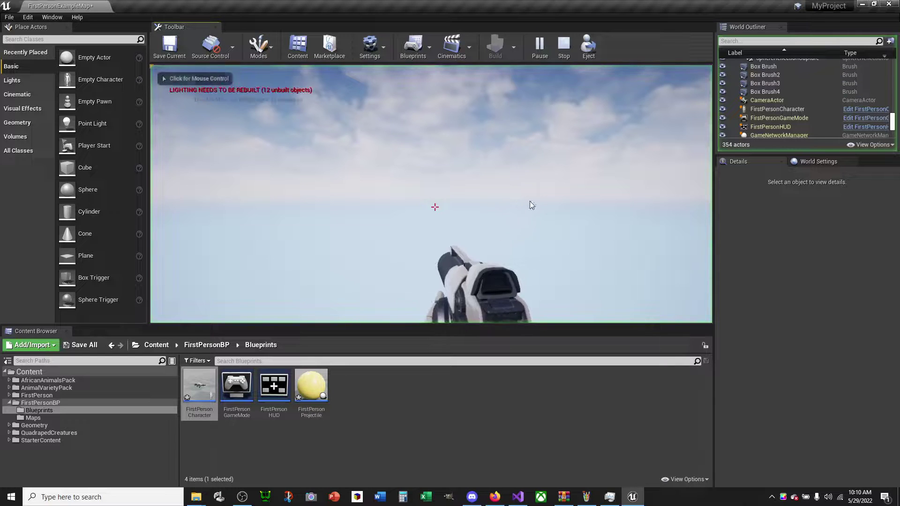
click(530, 205)
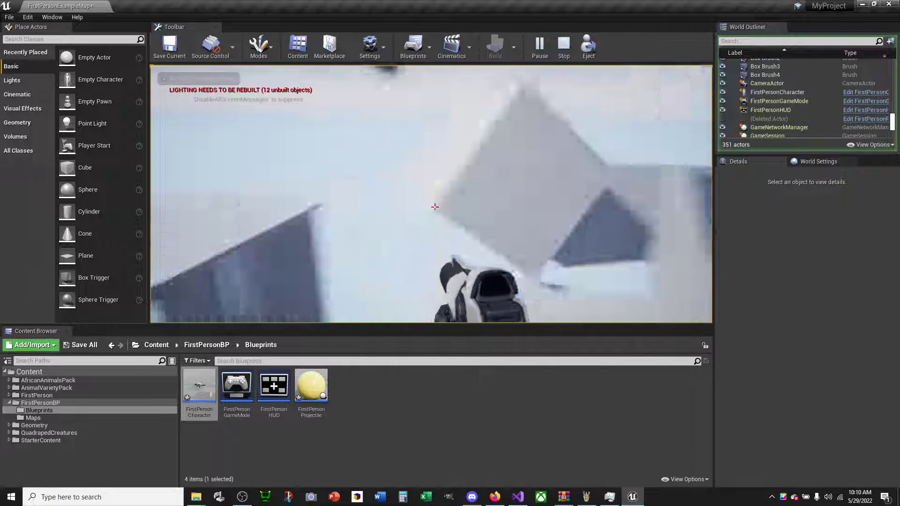
click(435, 207)
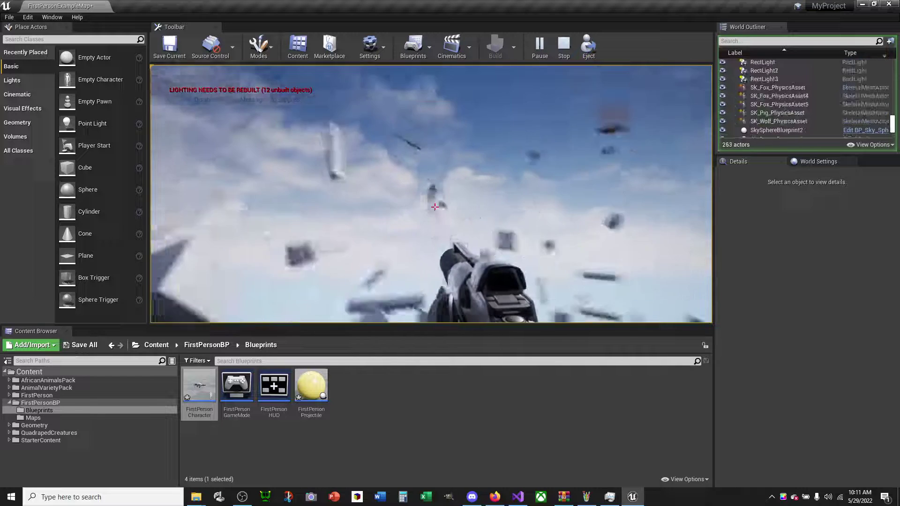
key(Escape)
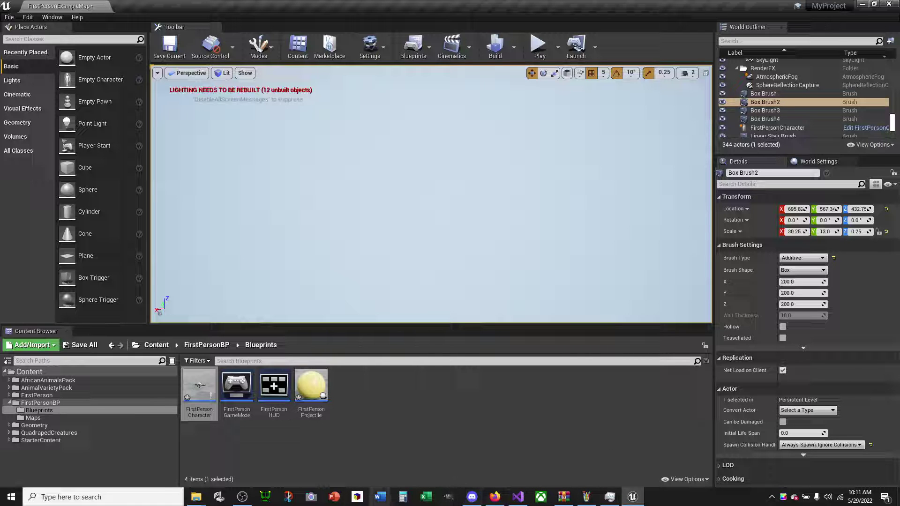
click(242, 496)
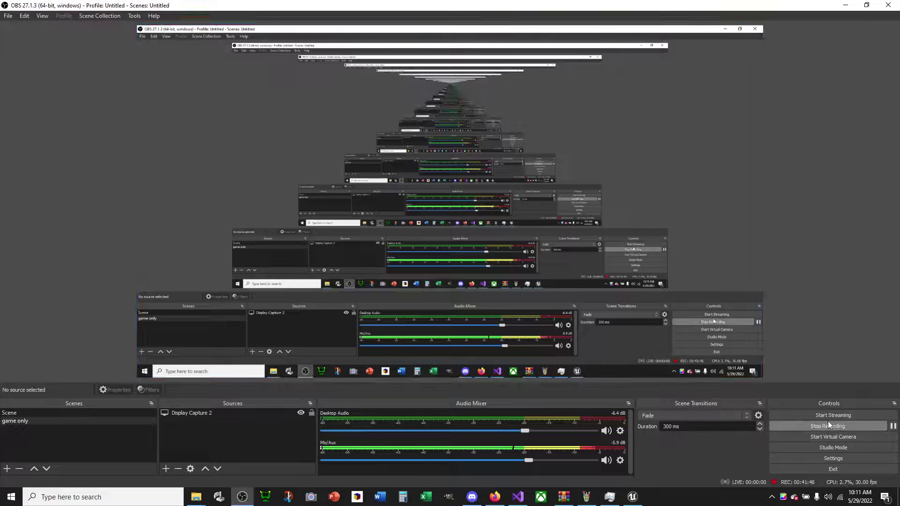